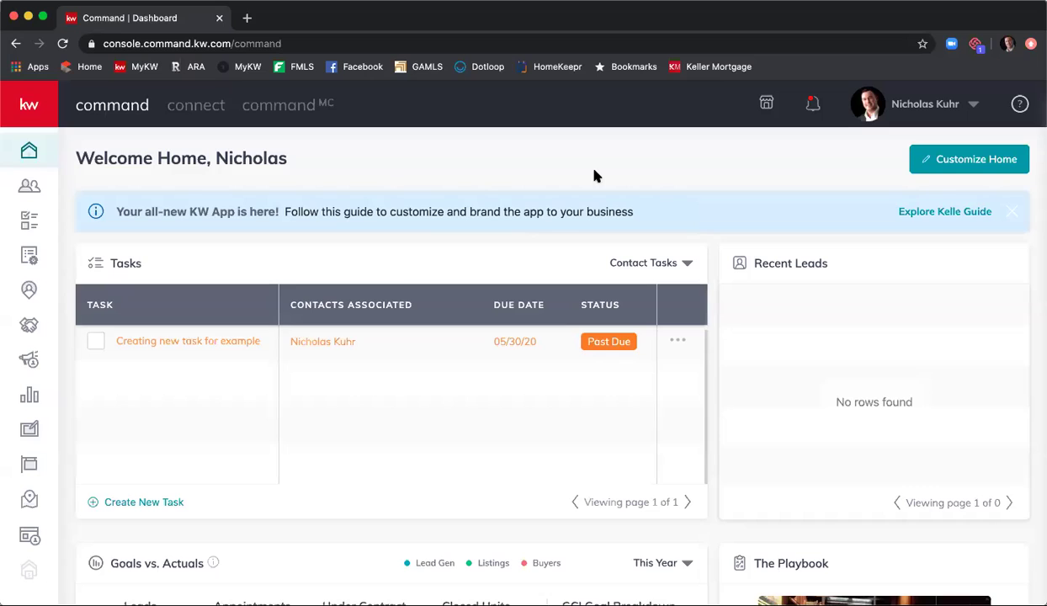
Open KW Command settings and scroll to Email Services to review Mailchimp and Command Email connections.
{"action": "left_click", "coordinate": [973, 105]}
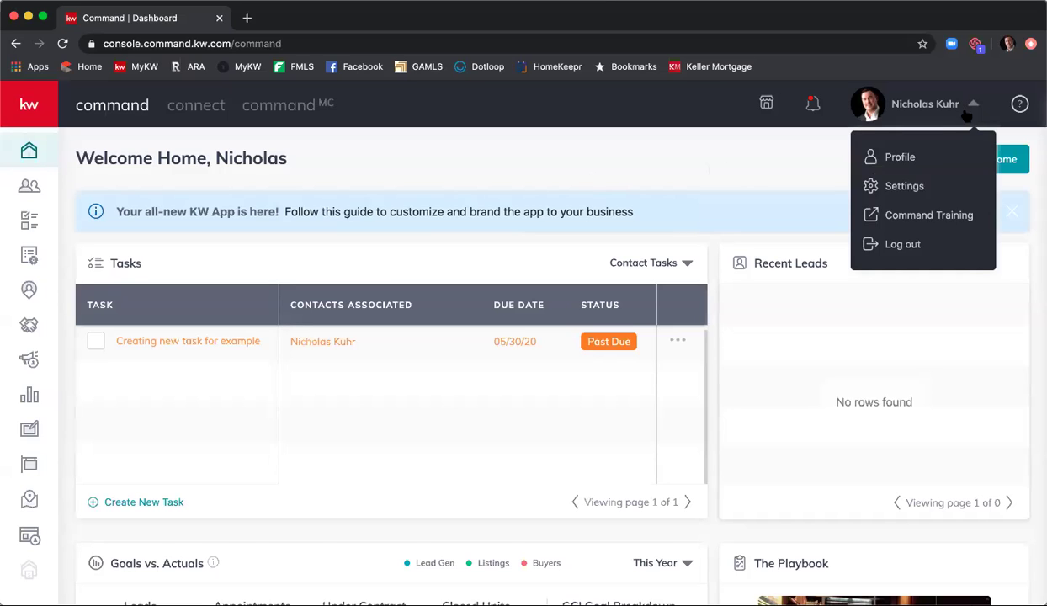
{"action": "left_click", "coordinate": [923, 187]}
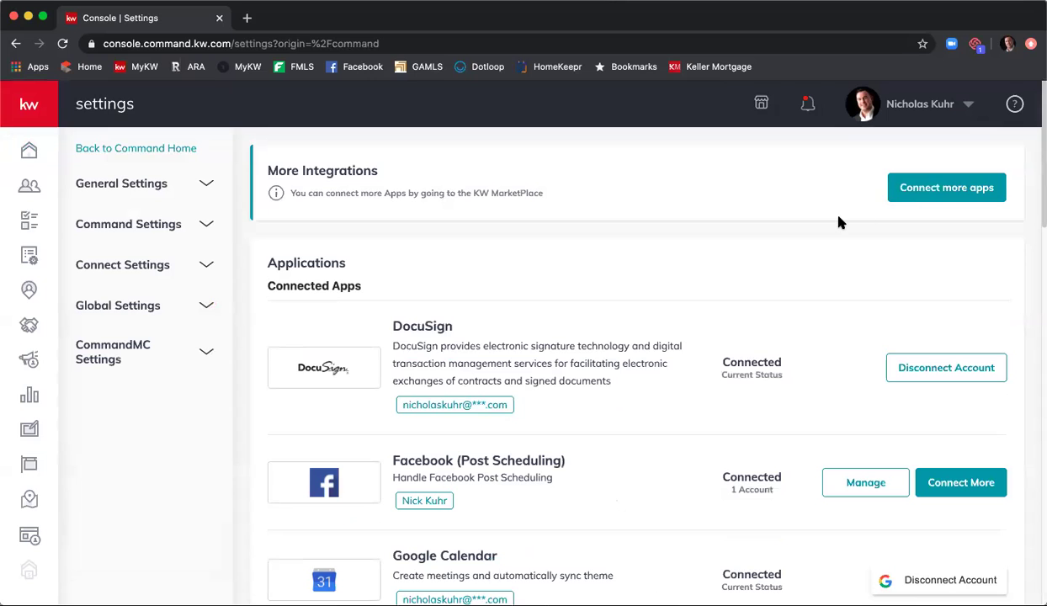
{"action": "scroll", "coordinate": [808, 216], "scroll_direction": "down", "scroll_amount": 10}
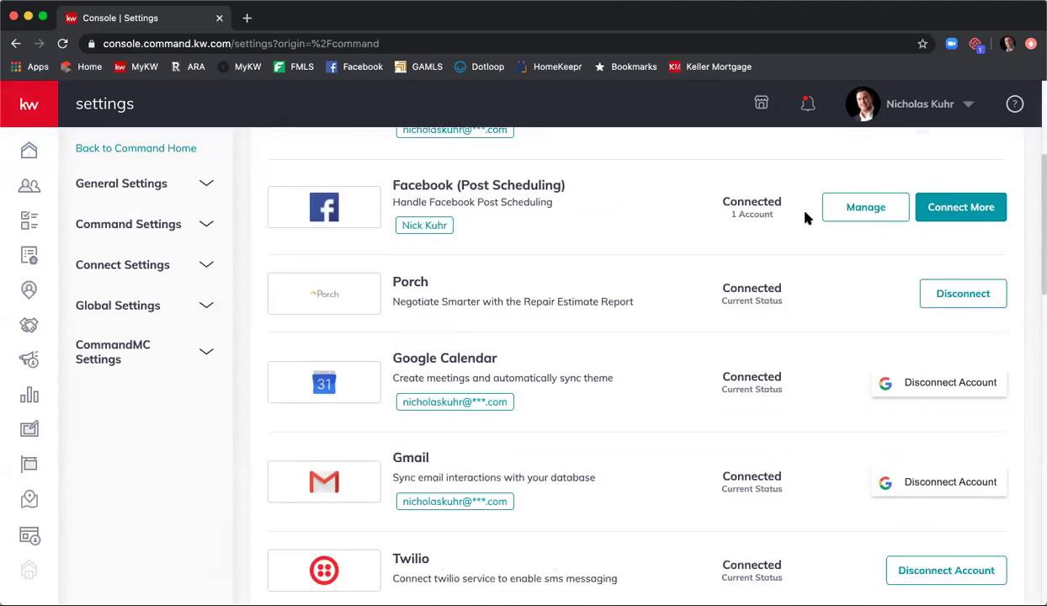
{"action": "scroll", "coordinate": [807, 218], "scroll_direction": "down", "scroll_amount": 10}
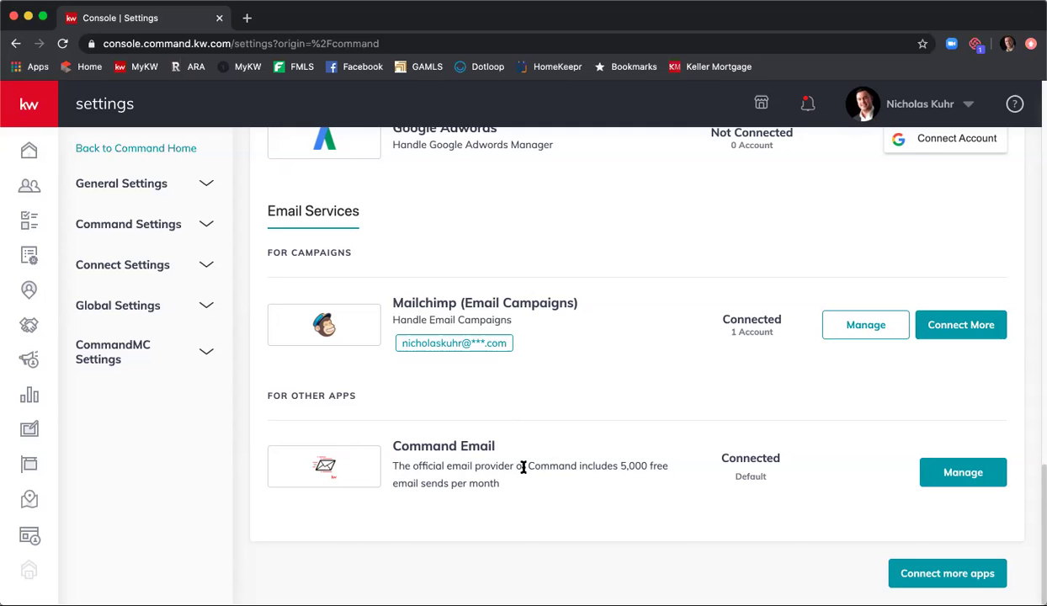
{"action": "left_click", "coordinate": [940, 478]}
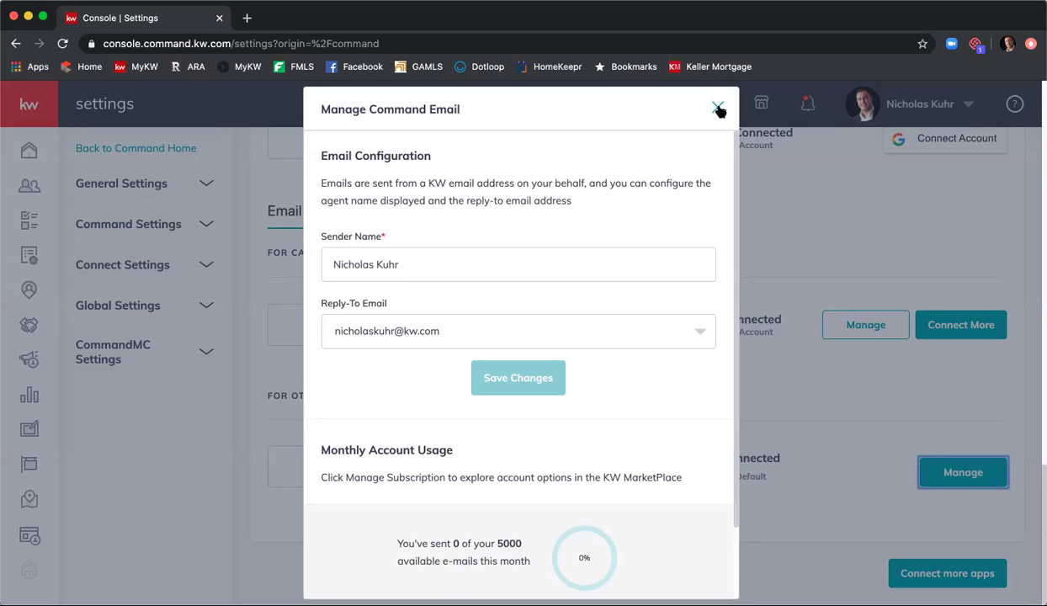
{"action": "left_click", "coordinate": [718, 109]}
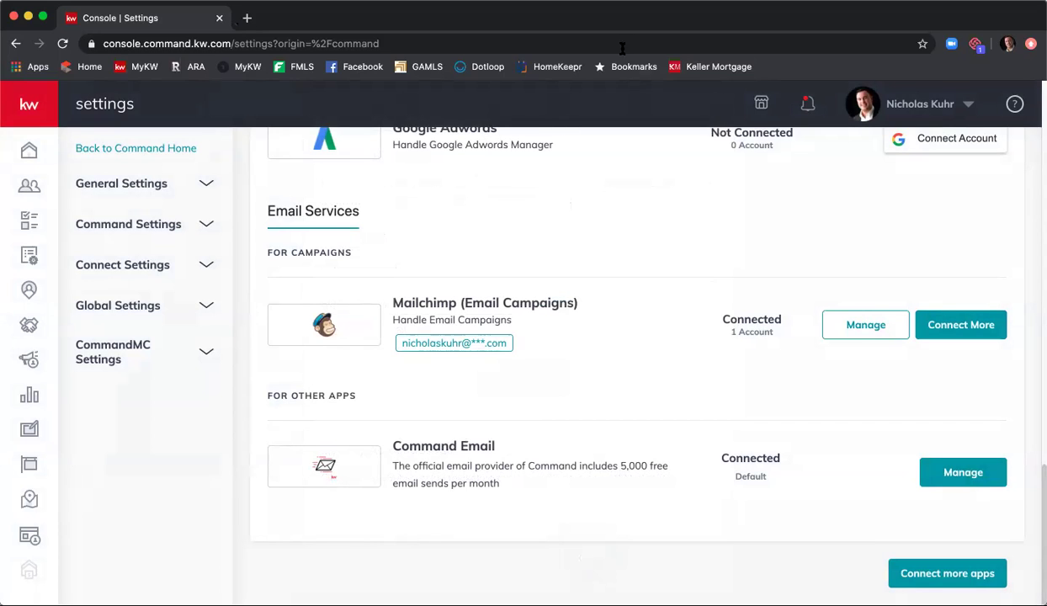
Search Google for 'mailchimp' in a new browser tab and scroll through the results.
{"action": "left_click", "coordinate": [247, 17]}
{"action": "type", "text": "mailchi"}
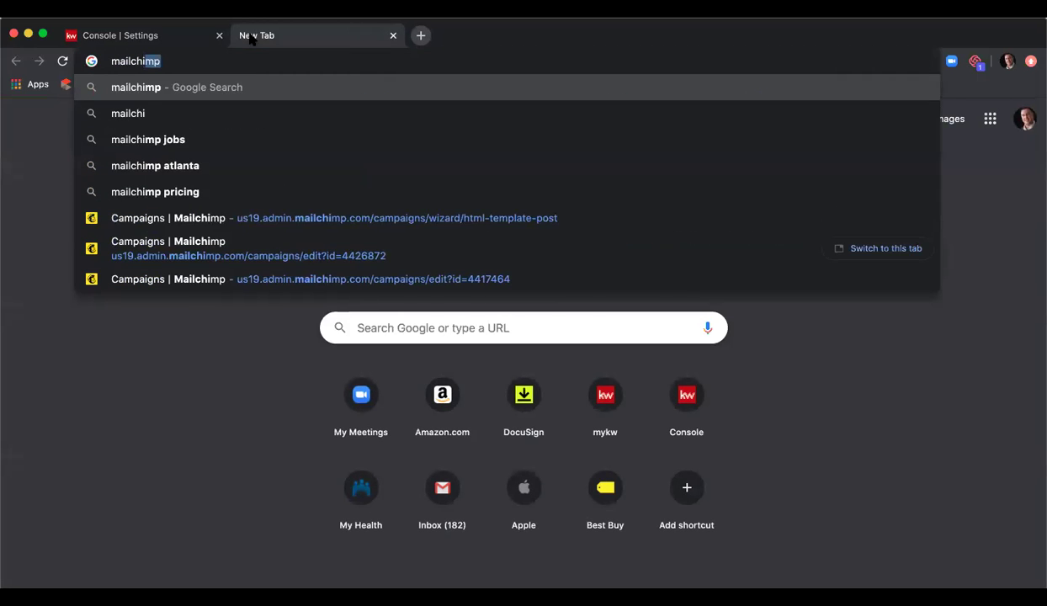
{"action": "key", "text": "Return"}
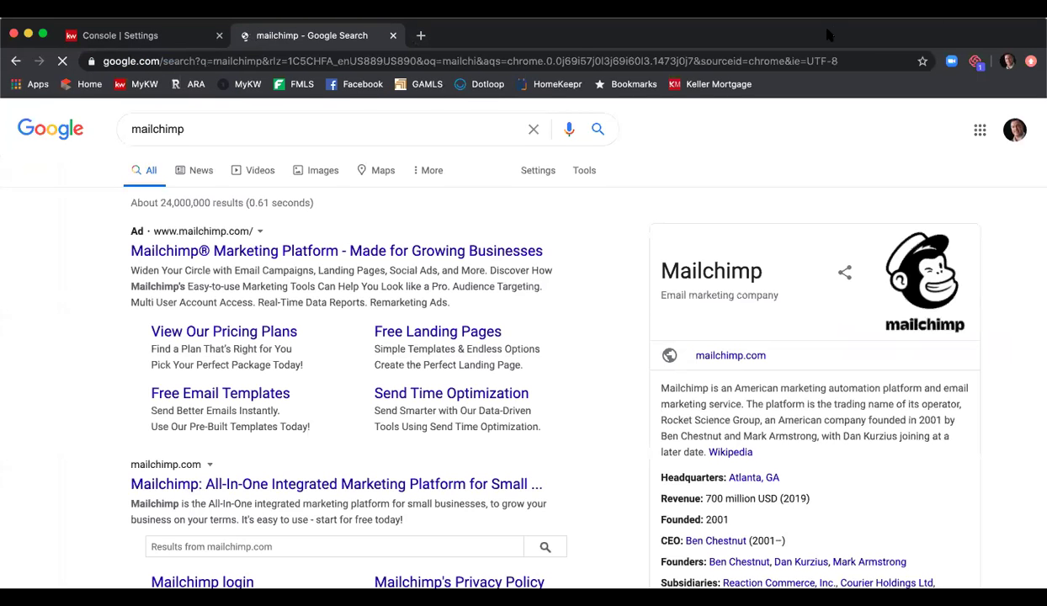
{"action": "scroll", "coordinate": [325, 391], "scroll_direction": "down", "scroll_amount": 2}
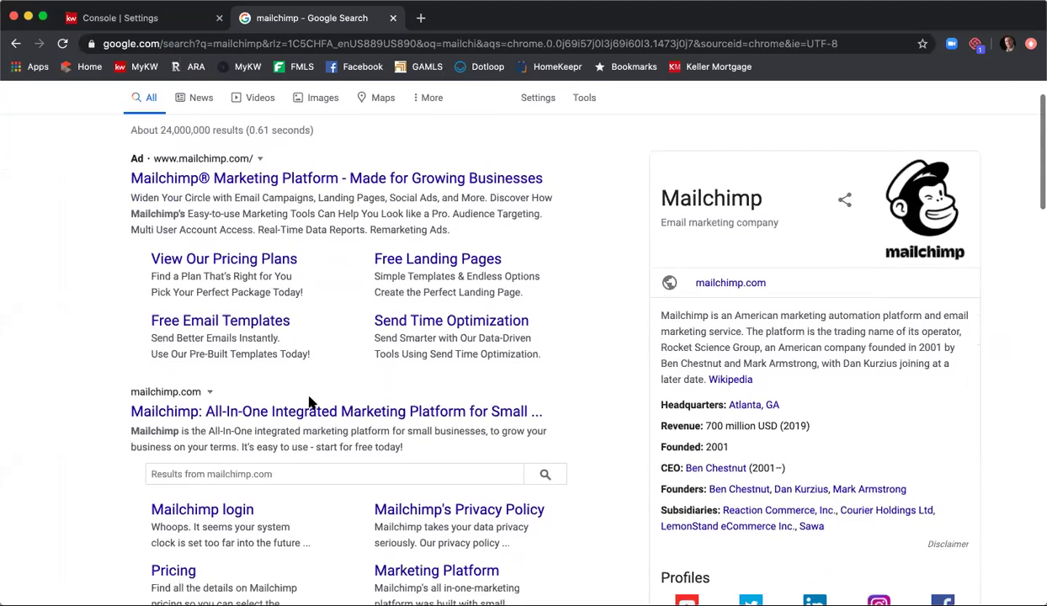
Log in to Mailchimp as Keller Williams First Atlanta and open the Audience dashboard.
{"action": "left_click", "coordinate": [244, 508]}
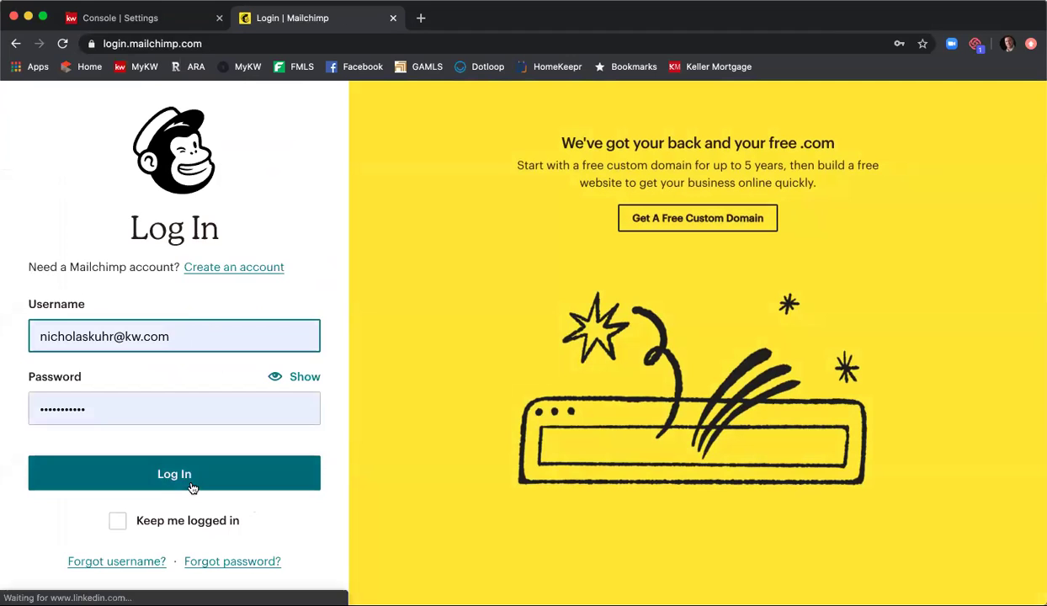
{"action": "left_click", "coordinate": [192, 487]}
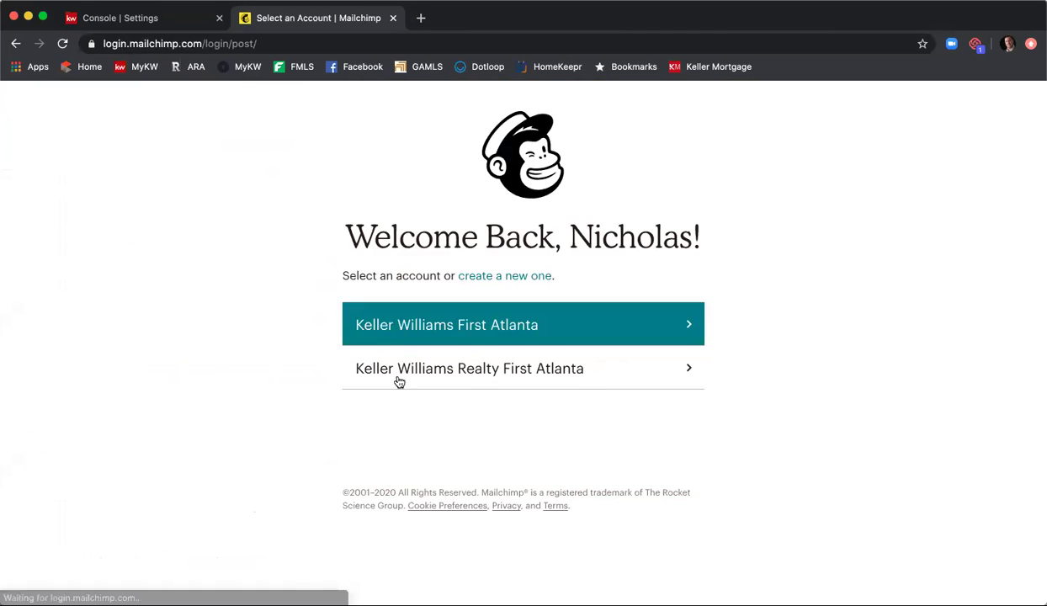
{"action": "left_click", "coordinate": [490, 328]}
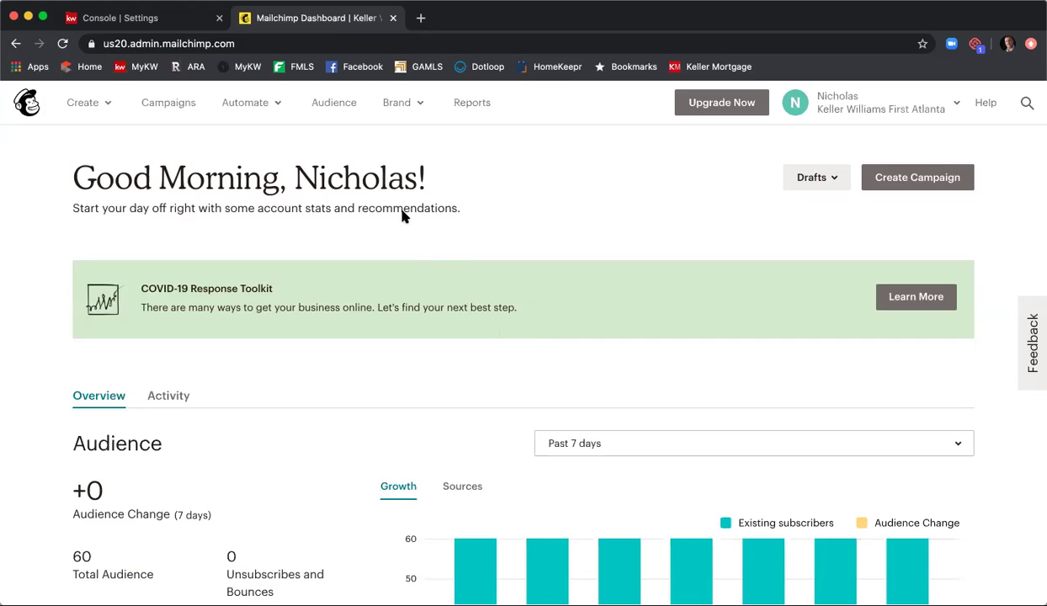
{"action": "left_click", "coordinate": [335, 103]}
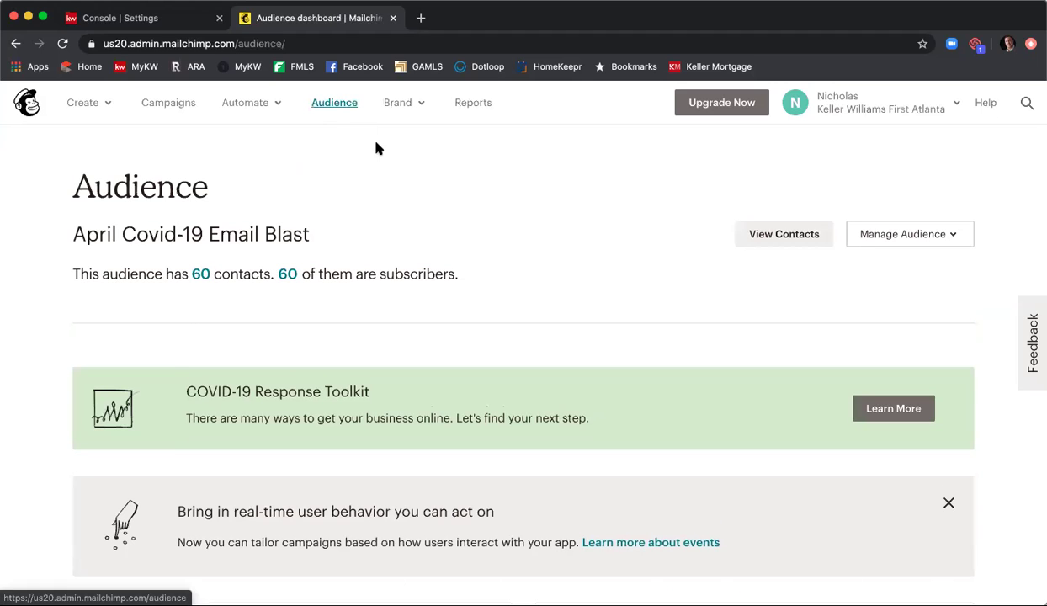
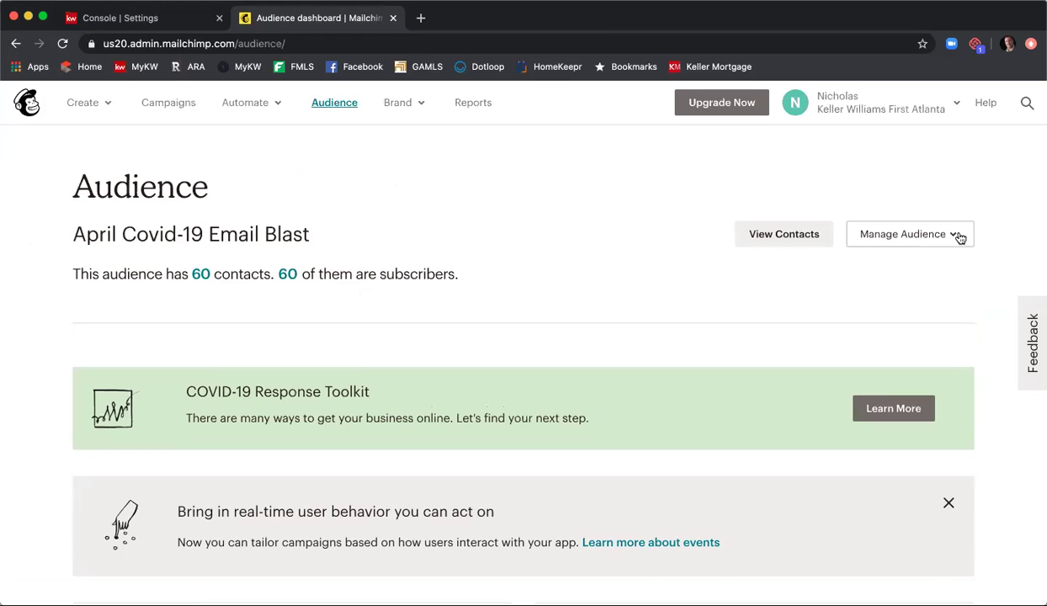
Show all Mailchimp audiences, revealing the April Covid-19 Email Blast audience with 60 contacts.
{"action": "left_click", "coordinate": [957, 238]}
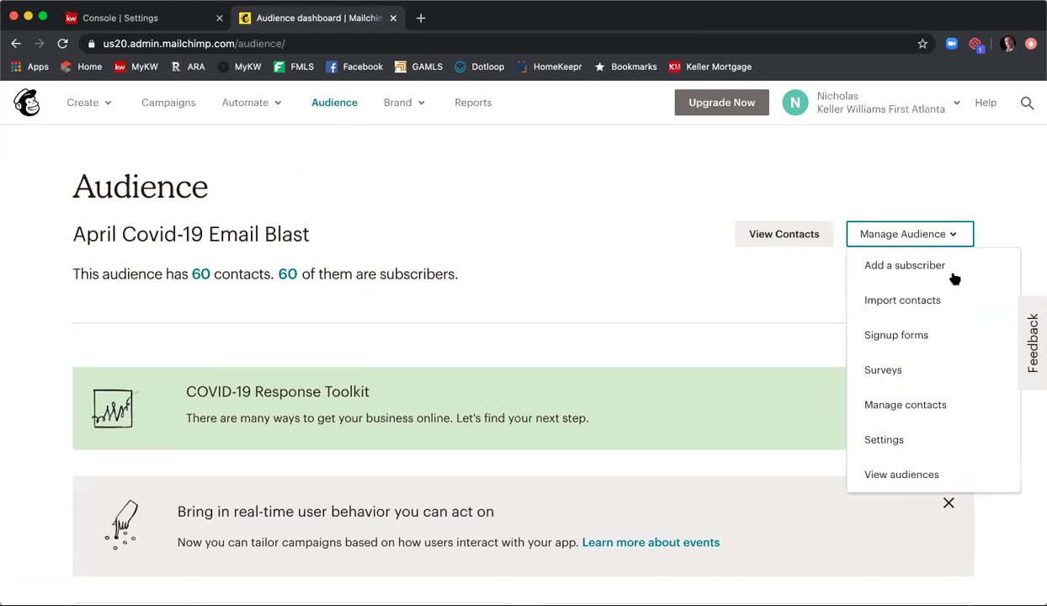
{"action": "left_click", "coordinate": [916, 477]}
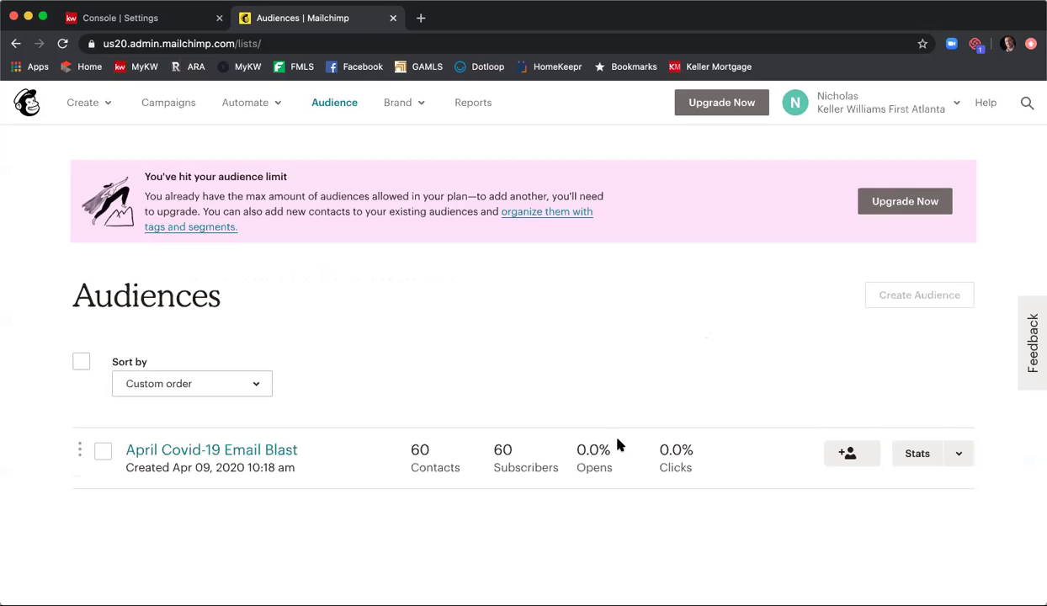
Select the April Covid-19 Email Blast audience and look over its actions menu.
{"action": "left_click", "coordinate": [102, 452]}
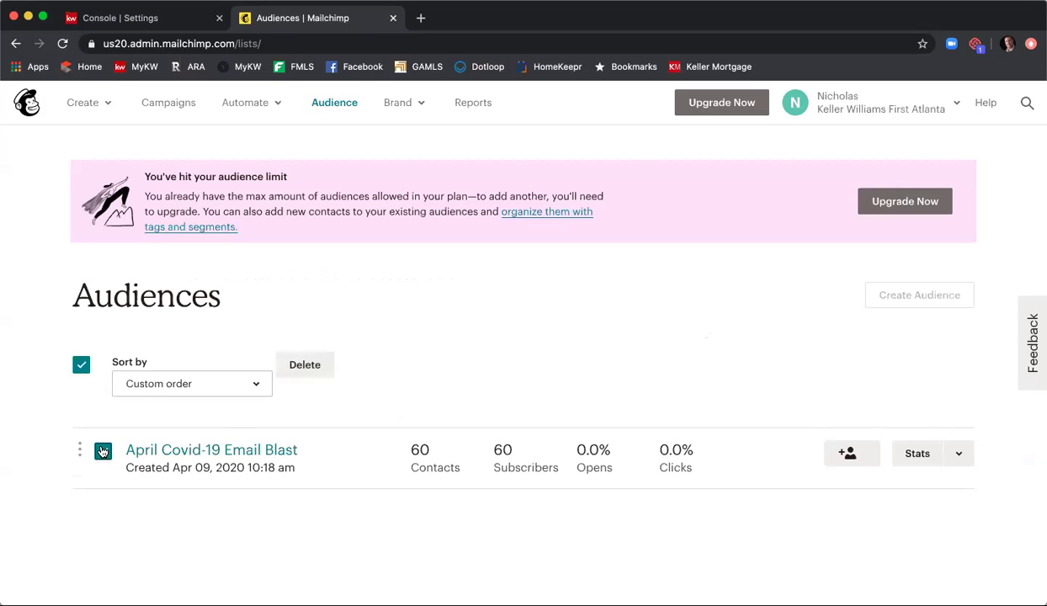
{"action": "left_click", "coordinate": [961, 455]}
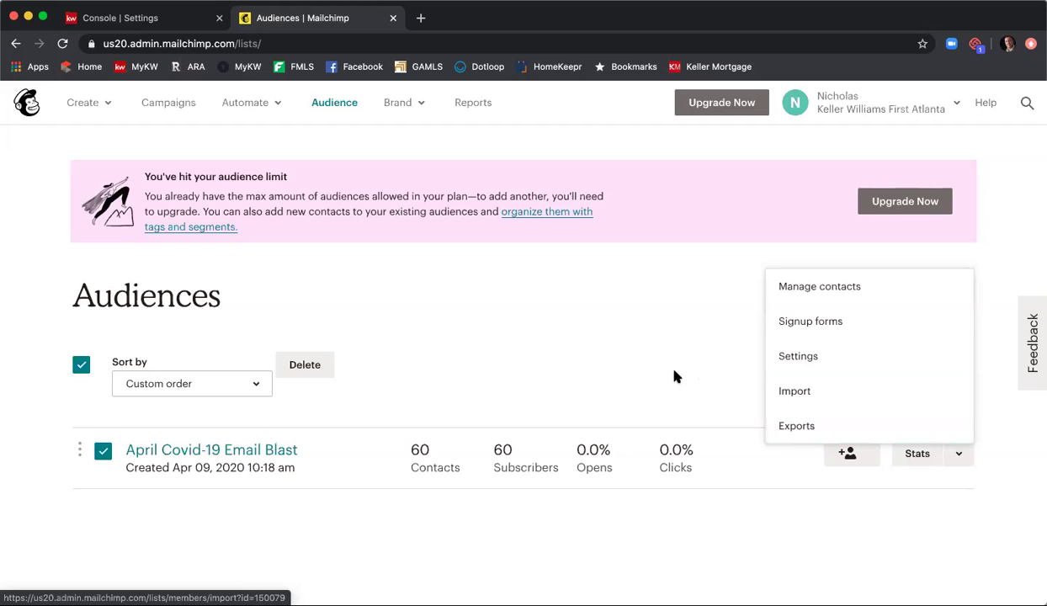
{"action": "left_click", "coordinate": [570, 372]}
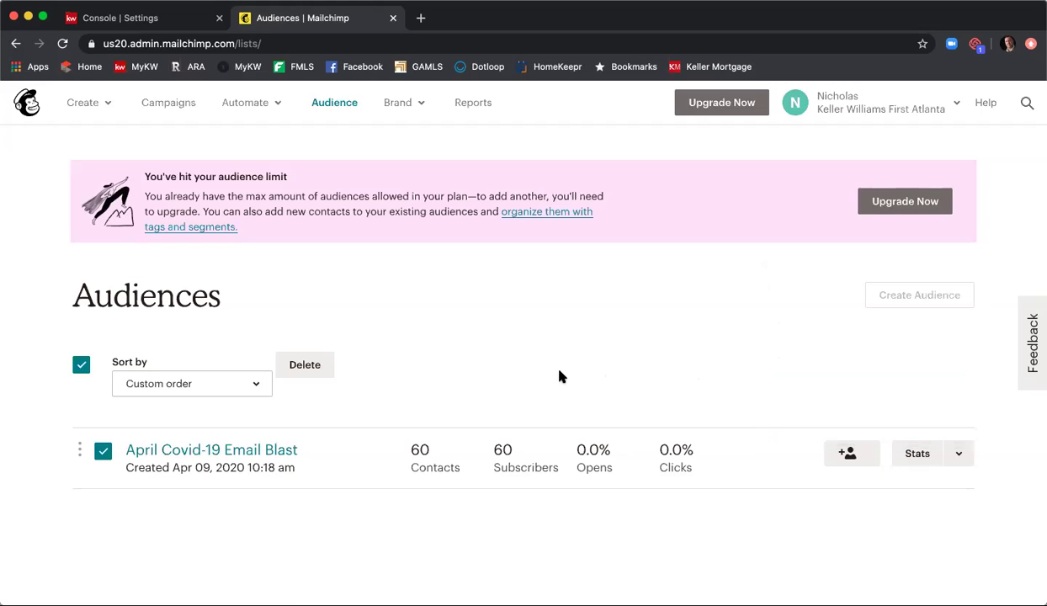
Delete the audience by confirming with 'DELETE', then return to KW Command settings.
{"action": "left_click", "coordinate": [316, 370]}
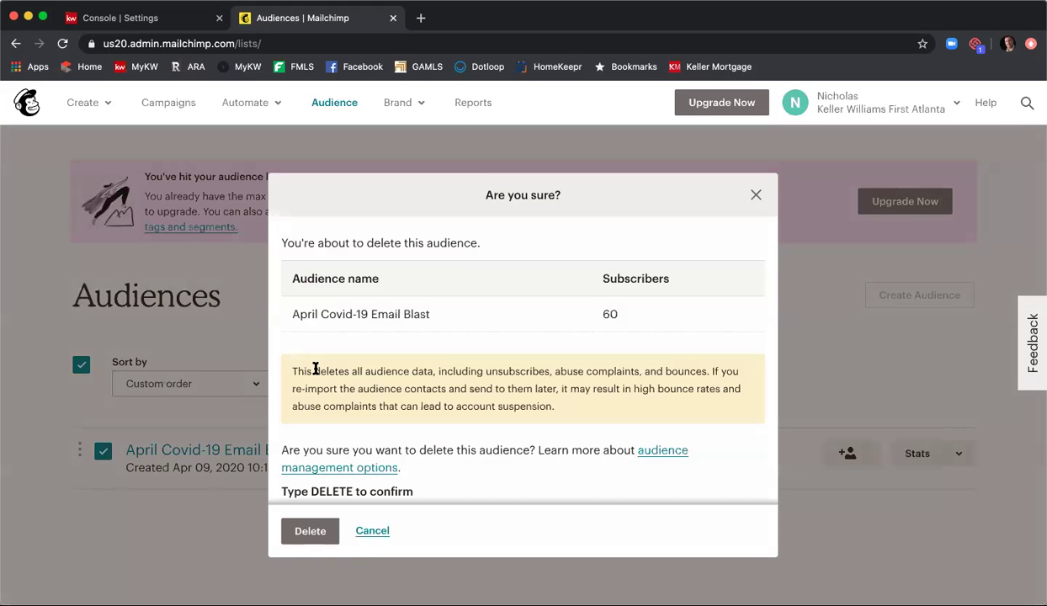
{"action": "scroll", "coordinate": [346, 330], "scroll_direction": "down", "scroll_amount": 2}
{"action": "left_click", "coordinate": [359, 475]}
{"action": "type", "text": "DELETE"}
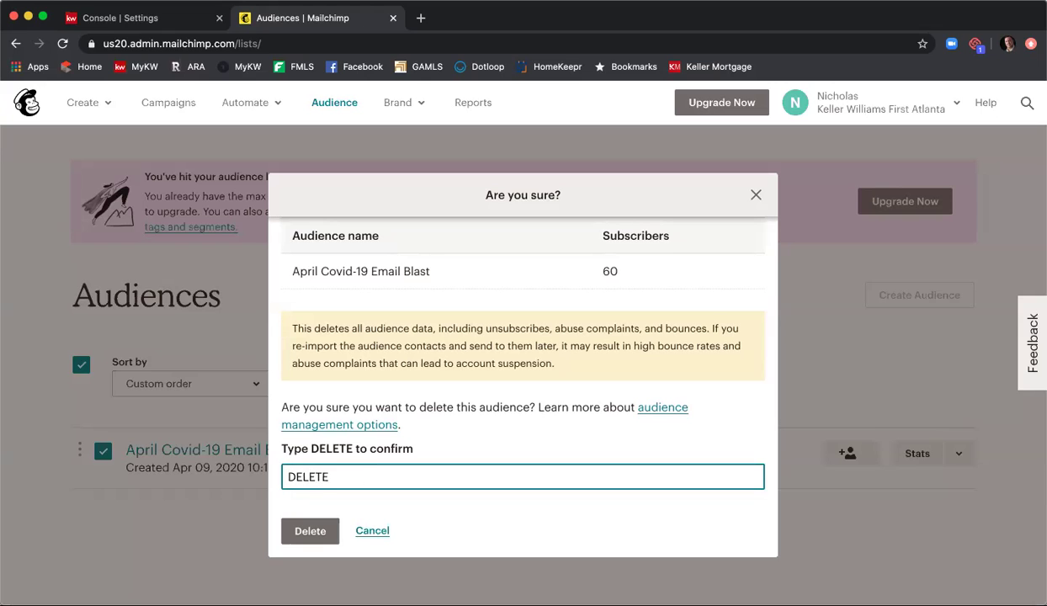
{"action": "left_click", "coordinate": [308, 532]}
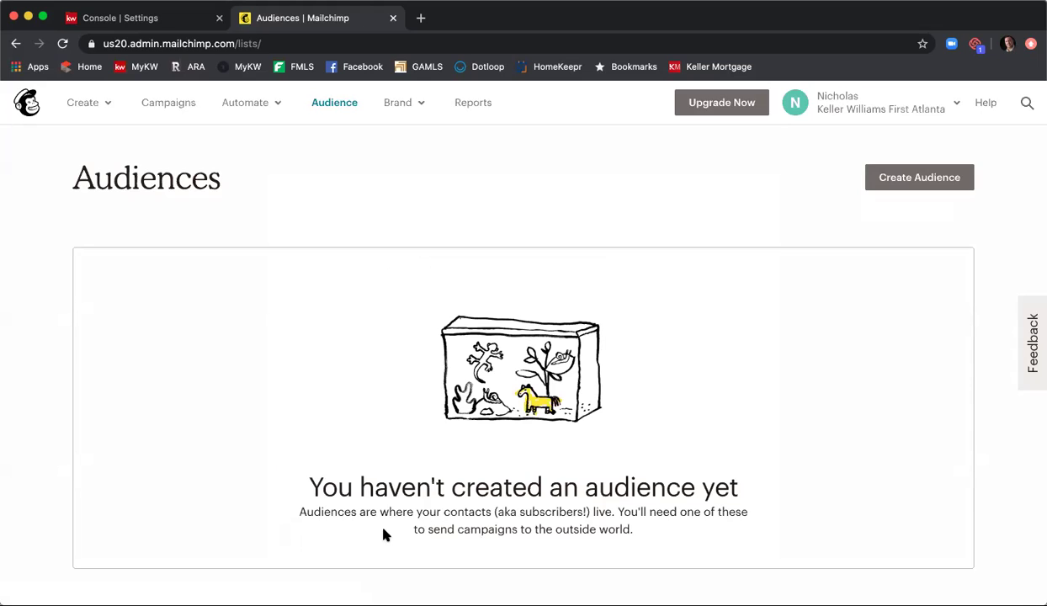
{"action": "left_click", "coordinate": [104, 18]}
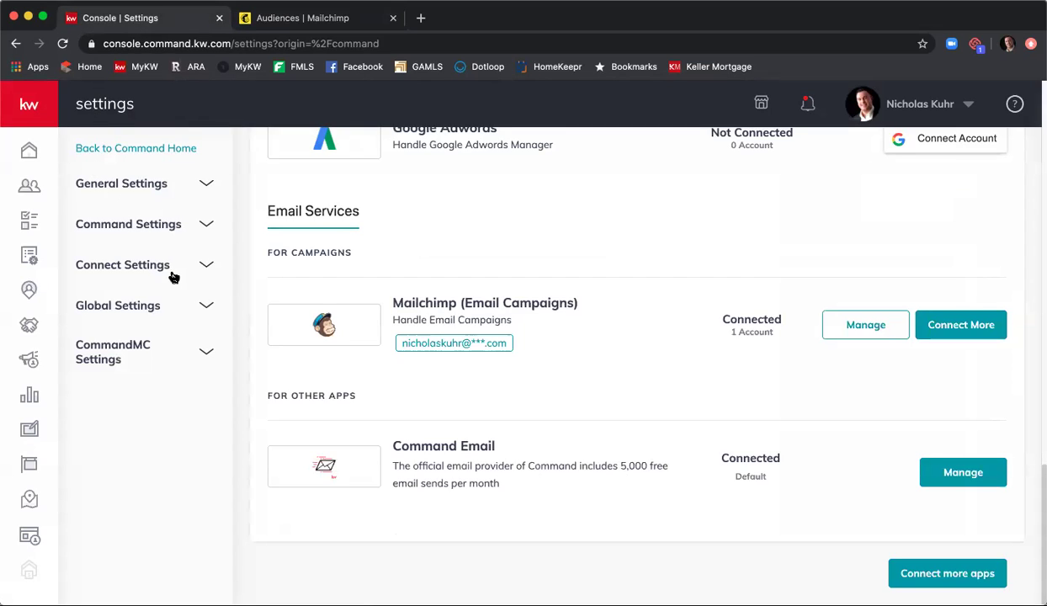
Open the Campaigns dashboard, review its $16.35 spend, and start a new campaign.
{"action": "scroll", "coordinate": [172, 276], "scroll_direction": "up", "scroll_amount": 2}
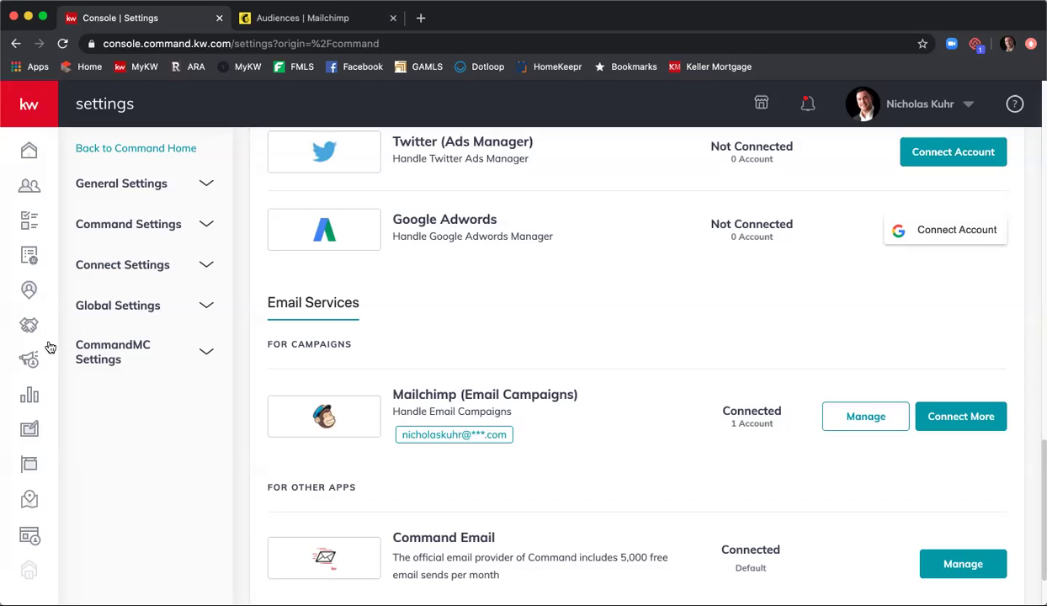
{"action": "left_click", "coordinate": [28, 359]}
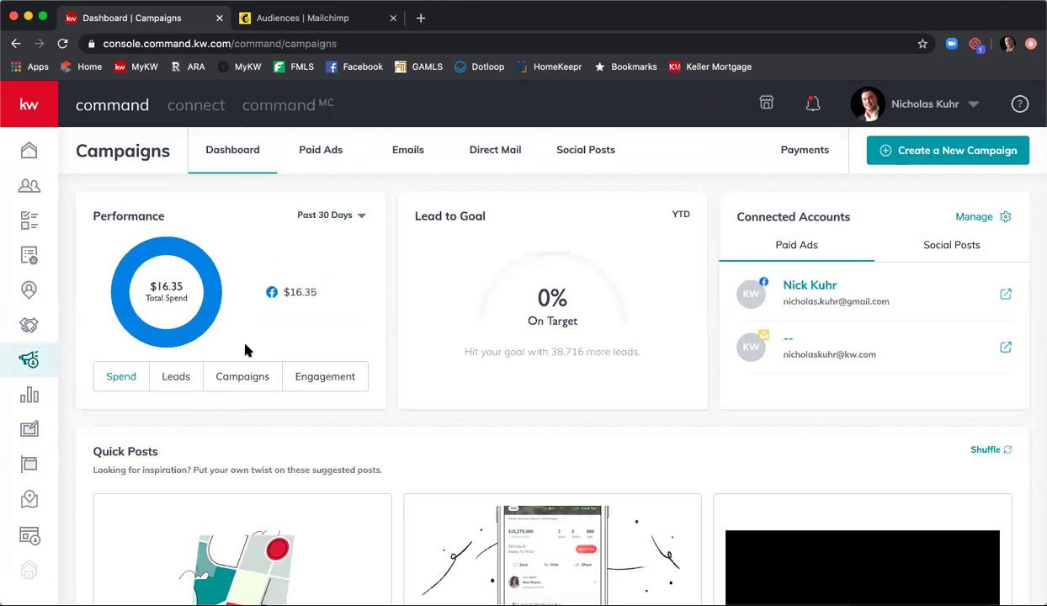
{"action": "scroll", "coordinate": [303, 320], "scroll_direction": "down", "scroll_amount": 3}
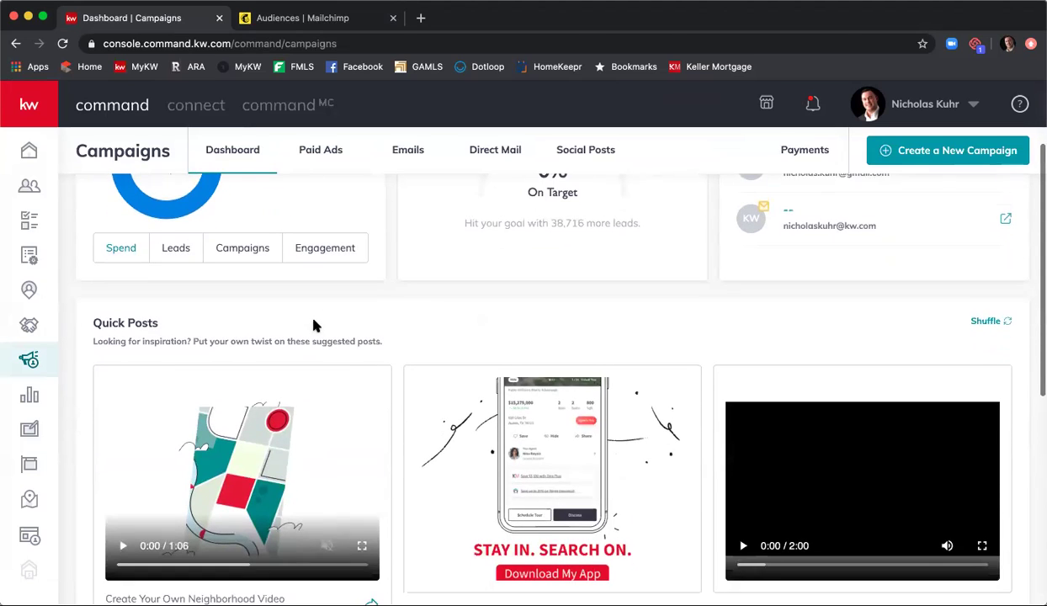
{"action": "scroll", "coordinate": [222, 319], "scroll_direction": "down", "scroll_amount": 1}
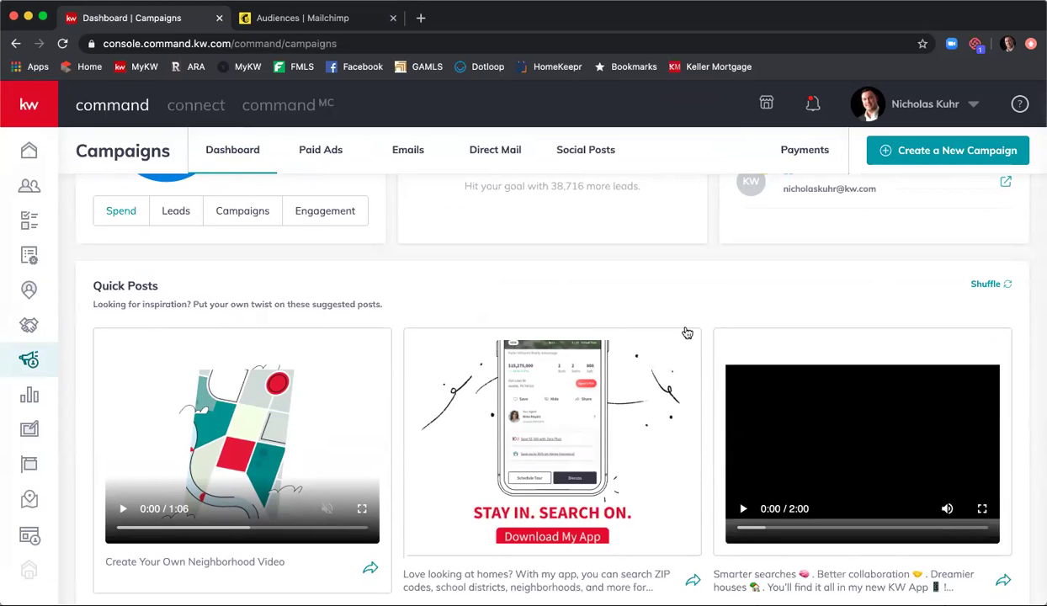
{"action": "scroll", "coordinate": [688, 328], "scroll_direction": "up", "scroll_amount": 3}
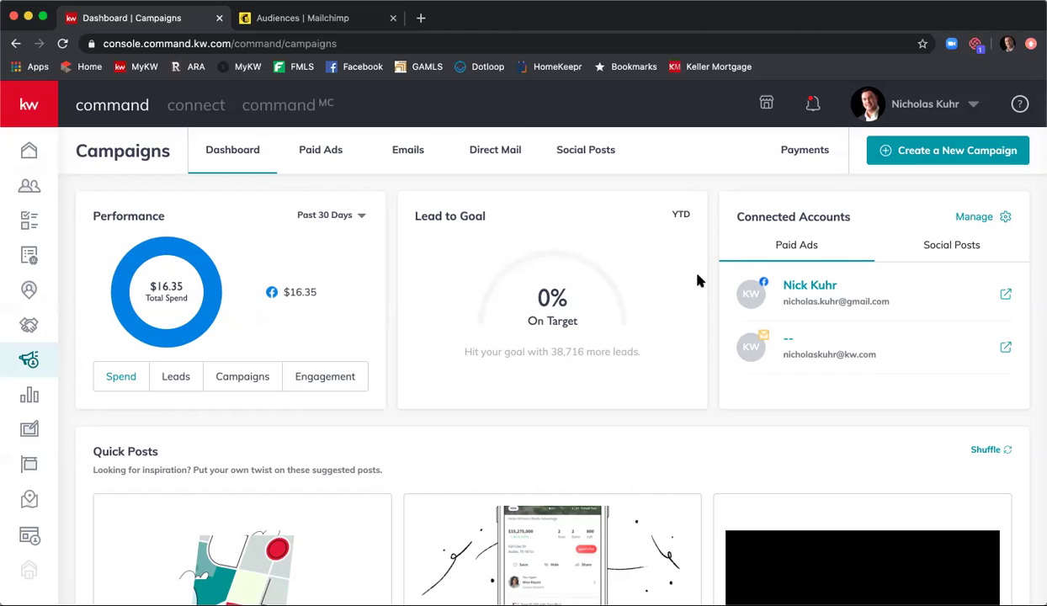
{"action": "left_click", "coordinate": [922, 158]}
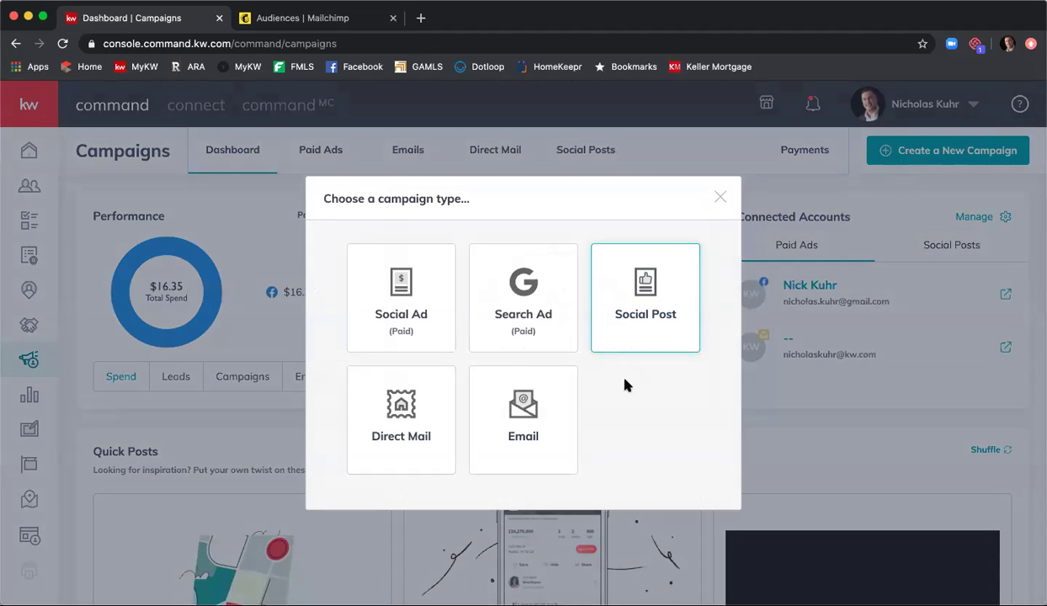
Choose an Email campaign and name it 'June Email Newsletter'.
{"action": "left_click", "coordinate": [543, 421]}
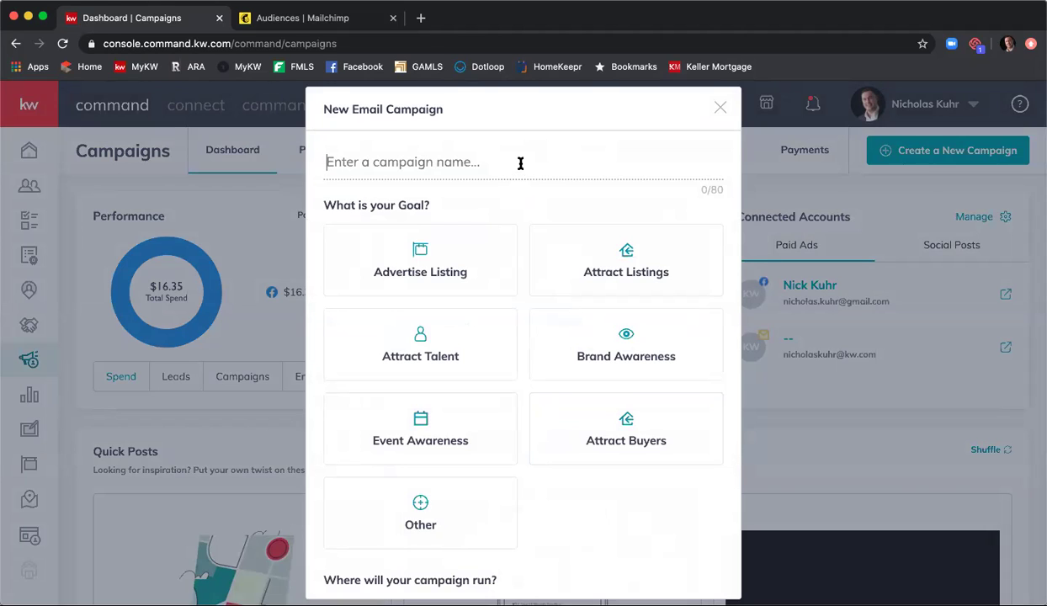
{"action": "type", "text": "Ju"}
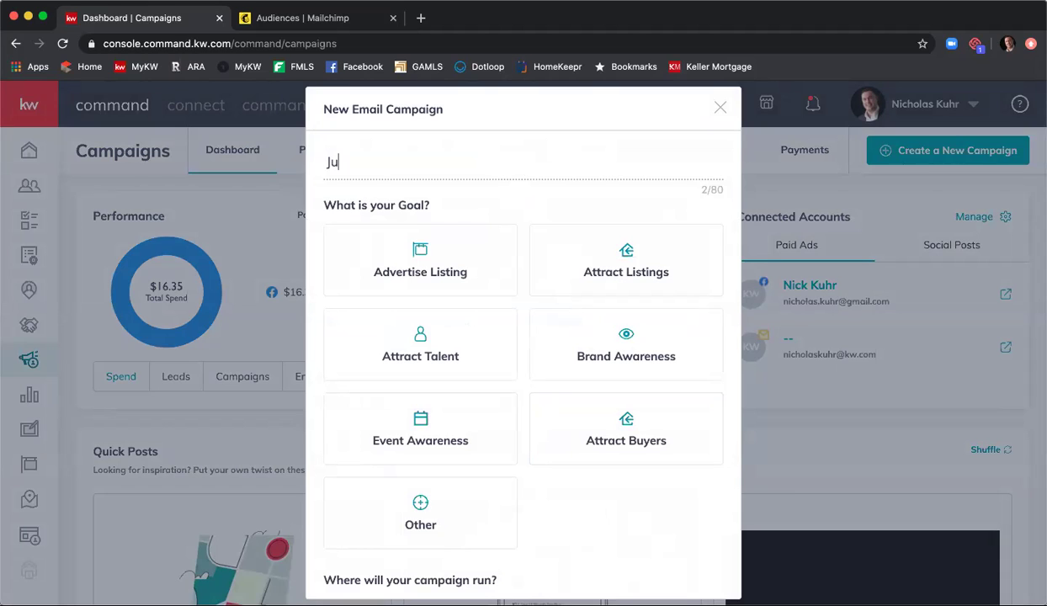
{"action": "type", "text": "ne Email Newsletter"}
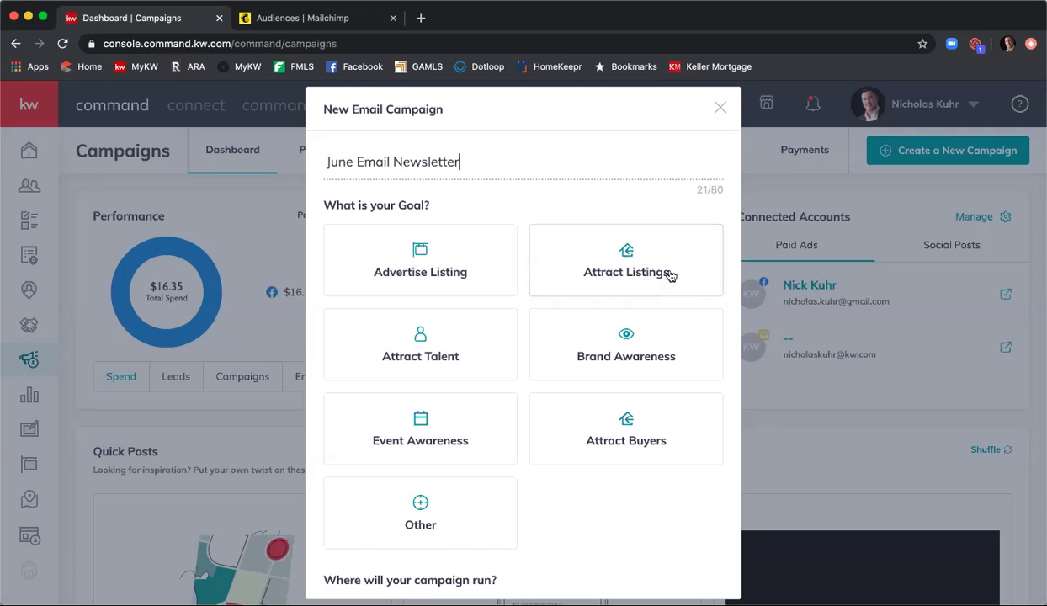
Set the goal to Brand Awareness, pick Mailchimp, and set up the campaign.
{"action": "left_click", "coordinate": [595, 351]}
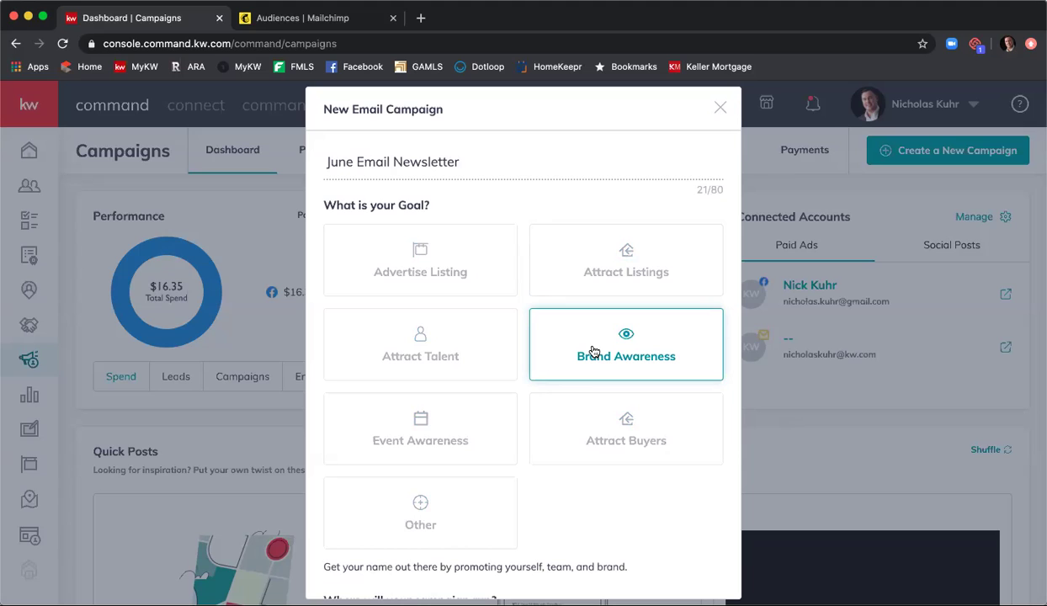
{"action": "scroll", "coordinate": [572, 353], "scroll_direction": "down", "scroll_amount": 2}
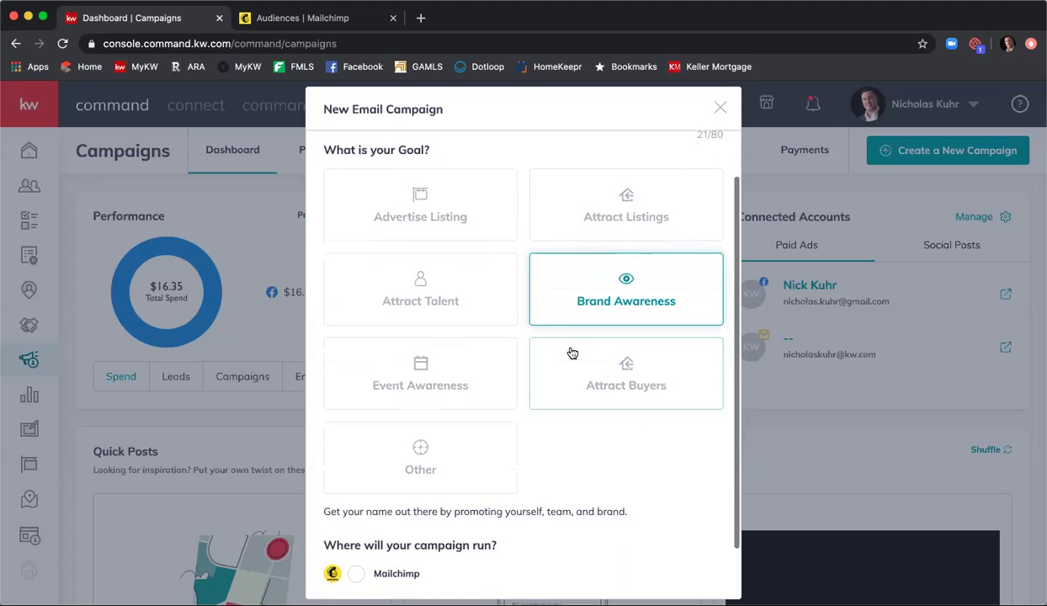
{"action": "scroll", "coordinate": [574, 352], "scroll_direction": "down", "scroll_amount": 2}
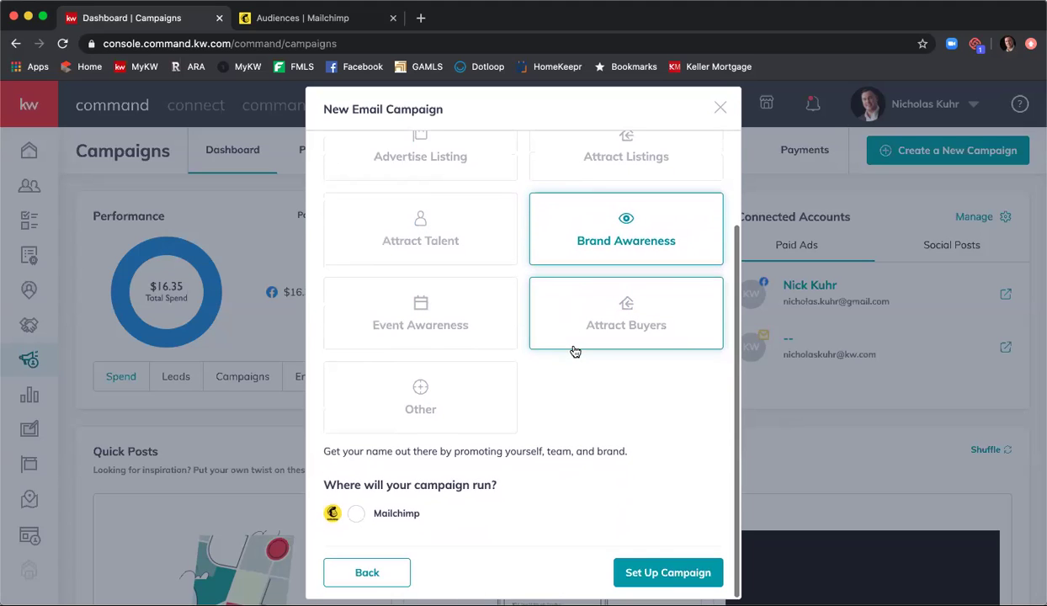
{"action": "left_click", "coordinate": [356, 513]}
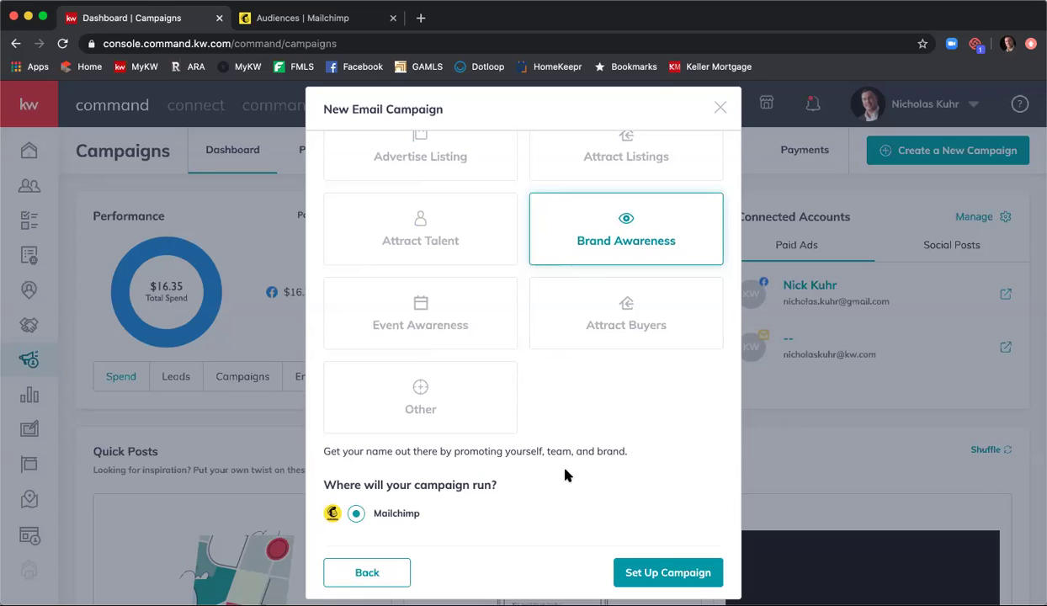
{"action": "left_click", "coordinate": [665, 572]}
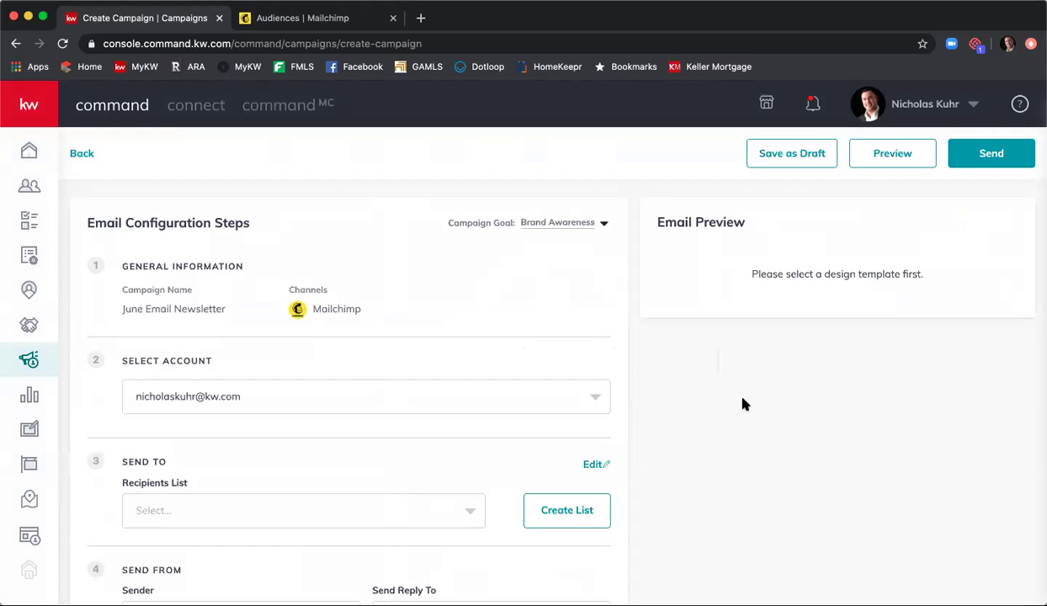
Check the available sending accounts, keeping the current one.
{"action": "scroll", "coordinate": [638, 267], "scroll_direction": "down", "scroll_amount": 2}
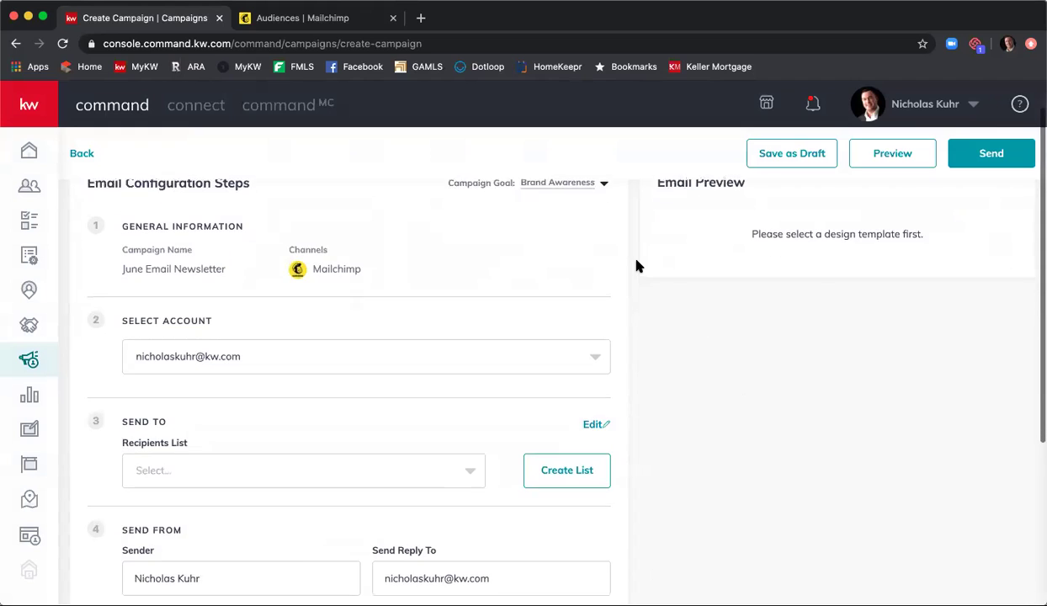
{"action": "scroll", "coordinate": [636, 267], "scroll_direction": "up", "scroll_amount": 1}
{"action": "scroll", "coordinate": [635, 268], "scroll_direction": "up", "scroll_amount": 1}
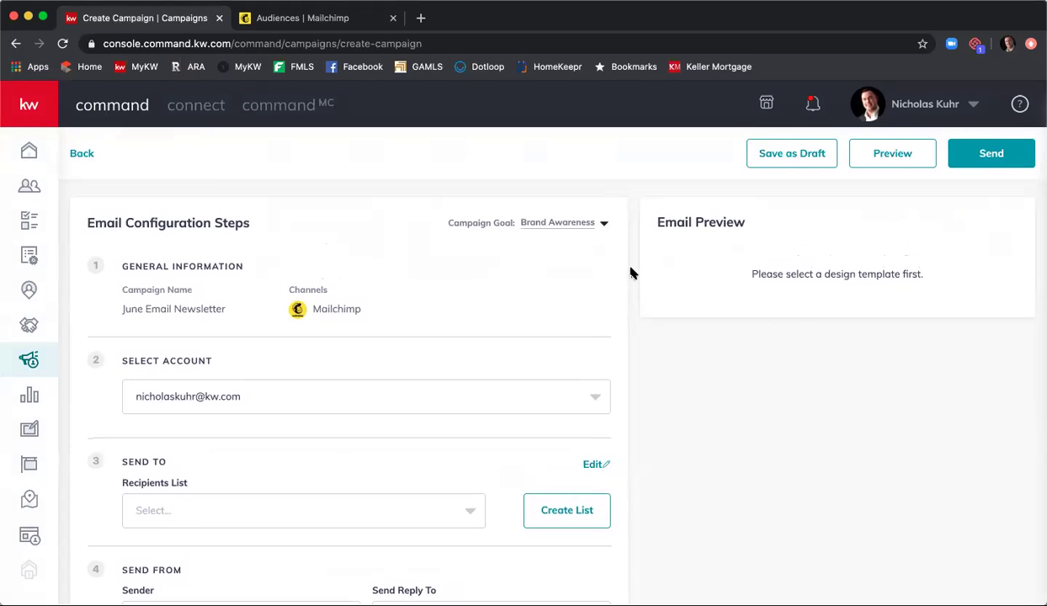
{"action": "scroll", "coordinate": [607, 264], "scroll_direction": "down", "scroll_amount": 1}
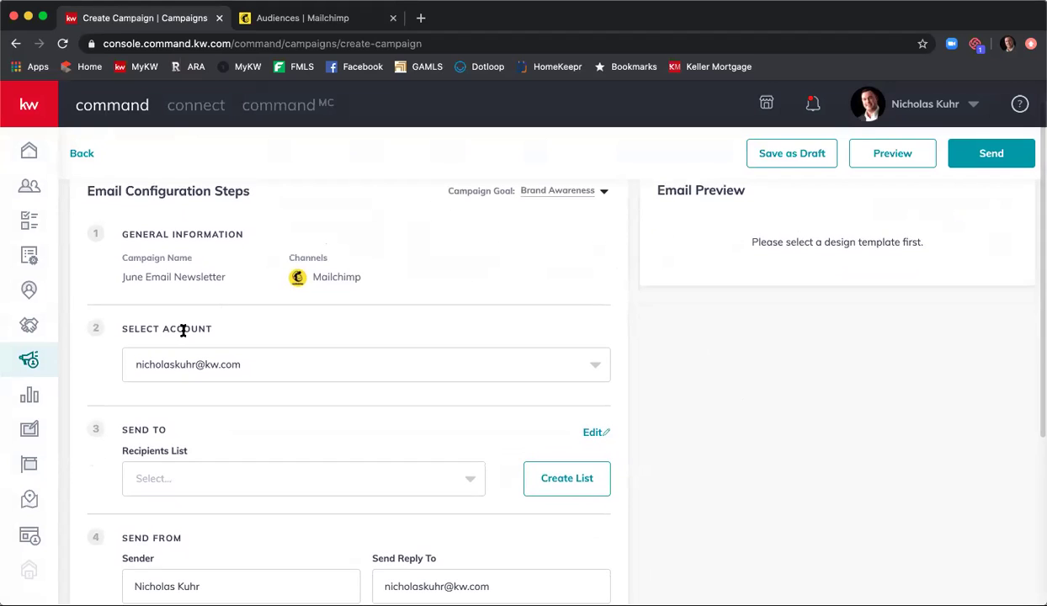
{"action": "left_click", "coordinate": [225, 364]}
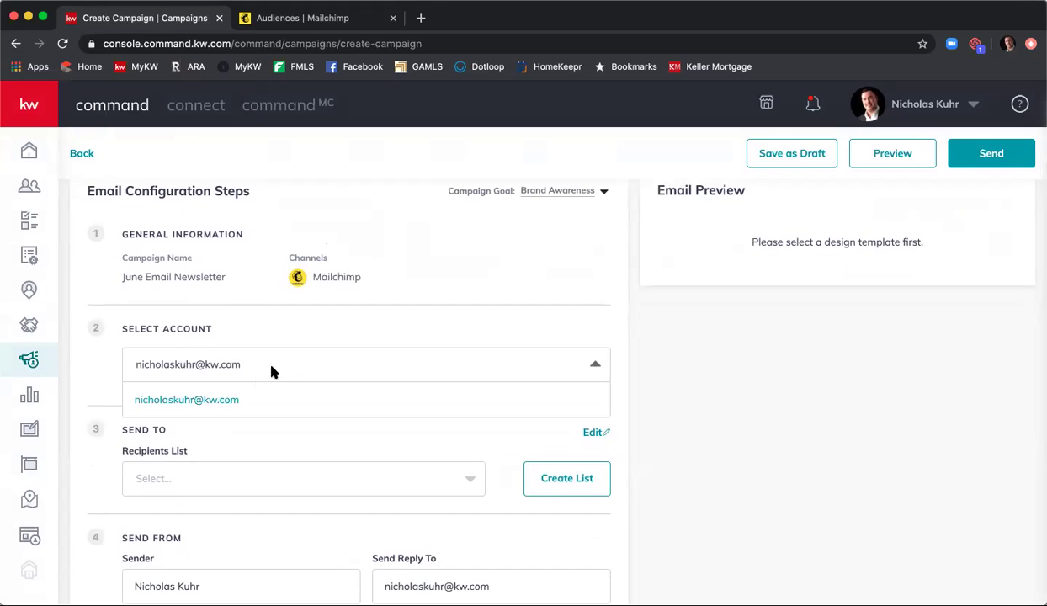
{"action": "left_click", "coordinate": [280, 337]}
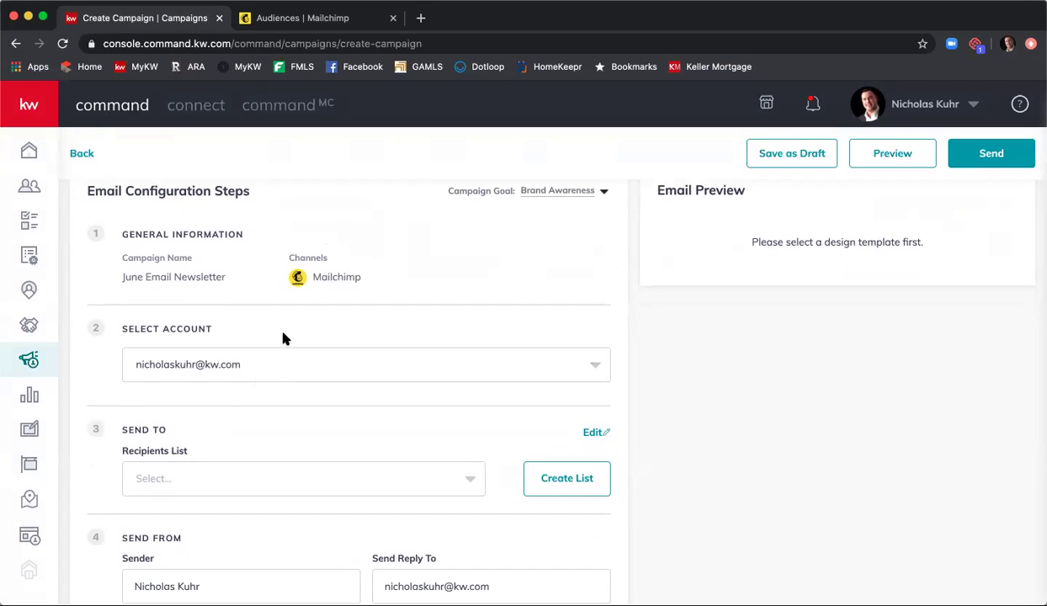
Find no recipient lists available and begin creating a new list.
{"action": "scroll", "coordinate": [304, 341], "scroll_direction": "down", "scroll_amount": 2}
{"action": "scroll", "coordinate": [305, 341], "scroll_direction": "down", "scroll_amount": 2}
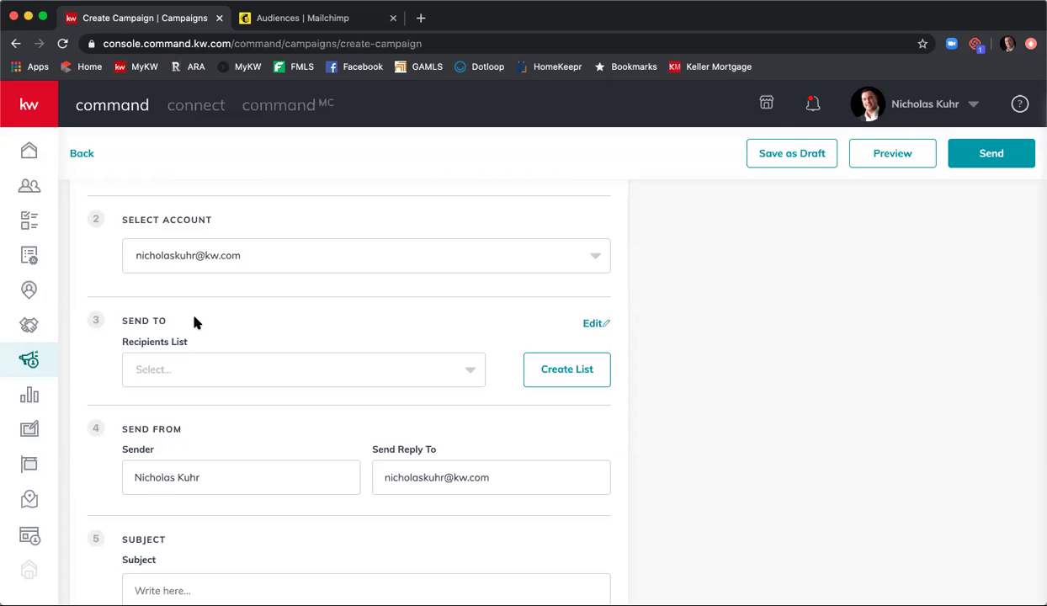
{"action": "left_click", "coordinate": [469, 369]}
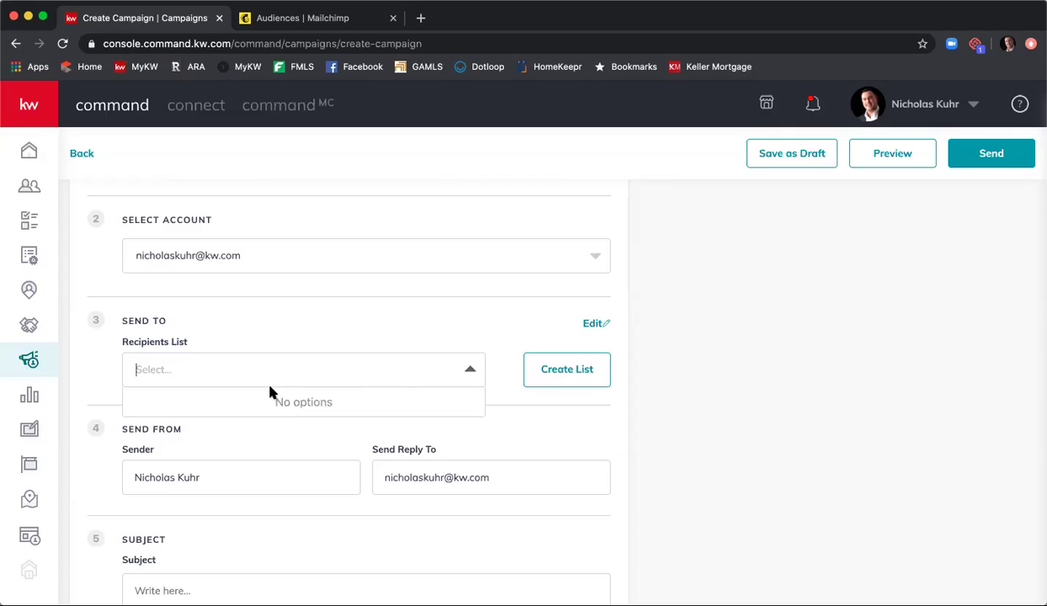
{"action": "left_click", "coordinate": [332, 341]}
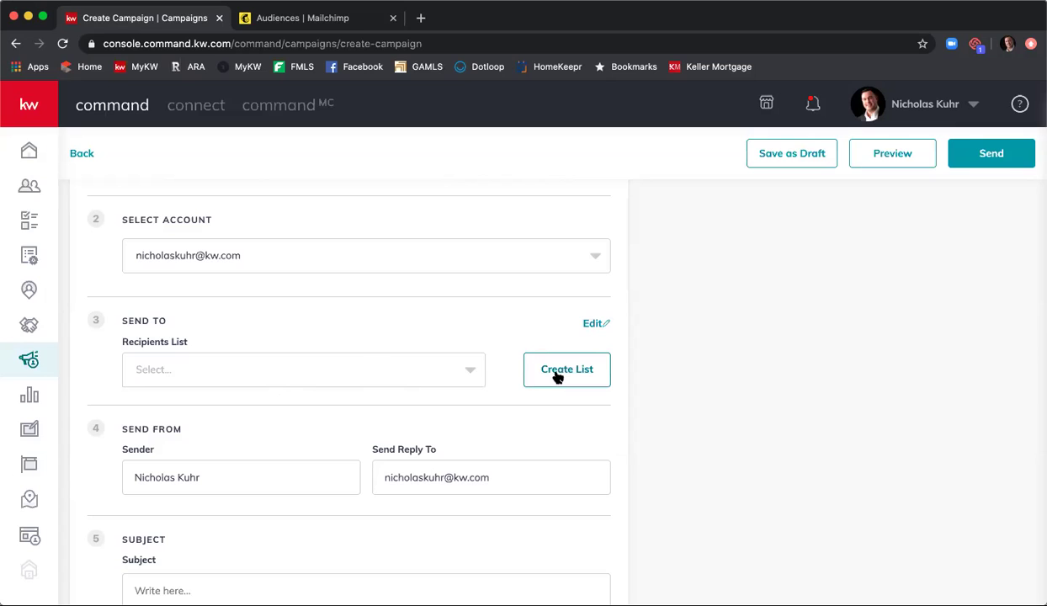
{"action": "left_click", "coordinate": [557, 375]}
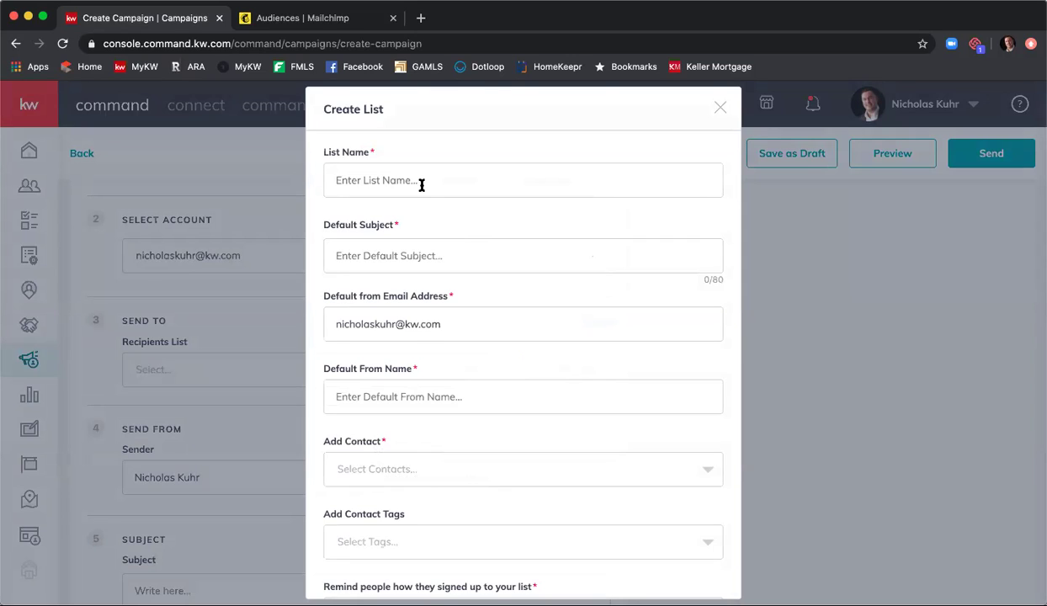
Name the list 'June Newsletter Audience' with subject 'Great Summer Activities for the Whole Family!'.
{"action": "type", "text": "June Newsletter "}
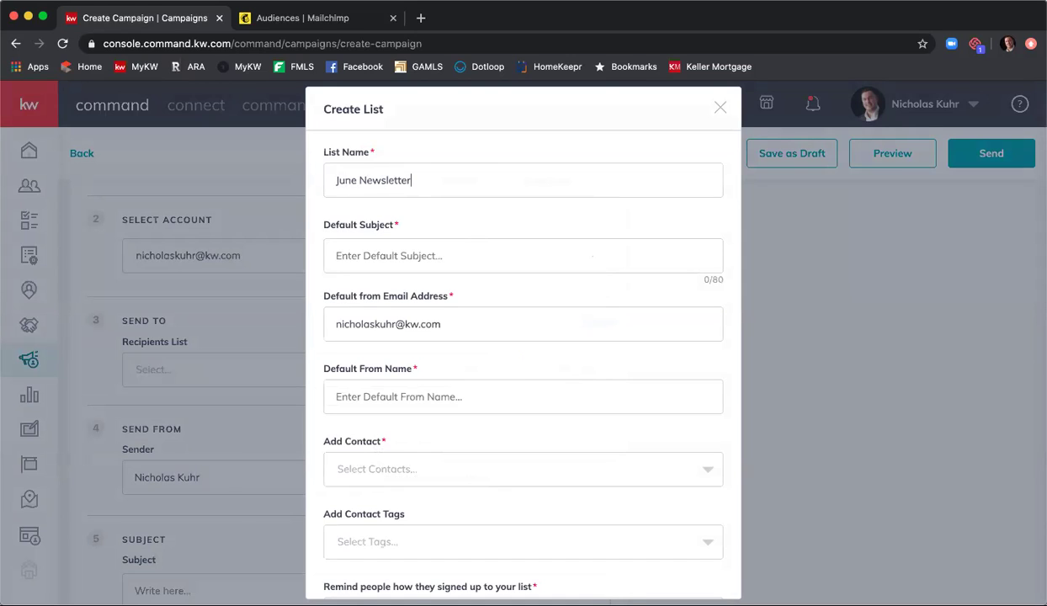
{"action": "type", "text": "Audience"}
{"action": "left_click", "coordinate": [448, 258]}
{"action": "type", "text": "Great Summer"}
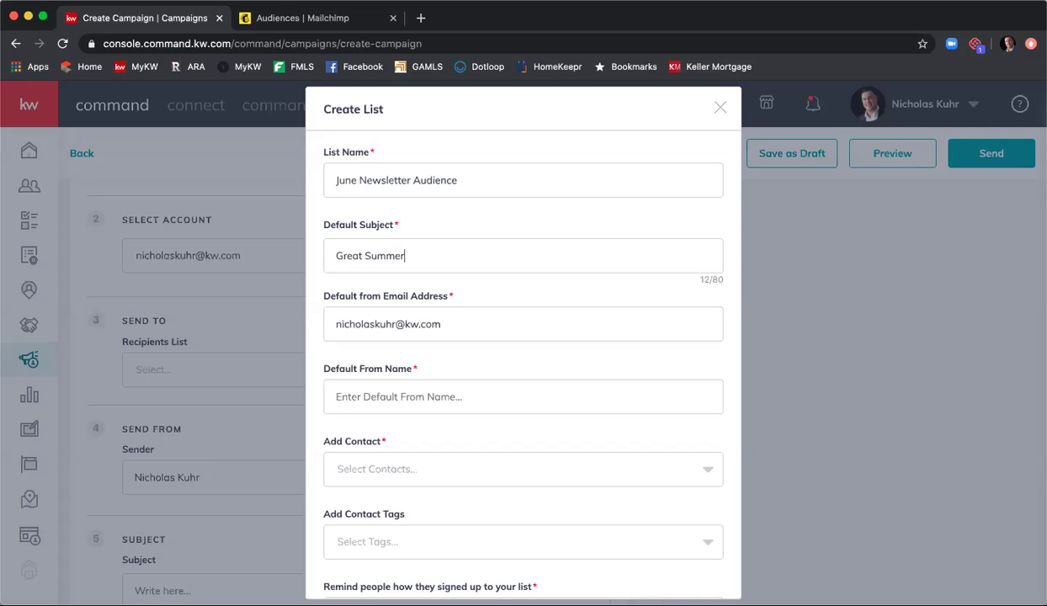
{"action": "type", "text": " Activities for the Whole Family!"}
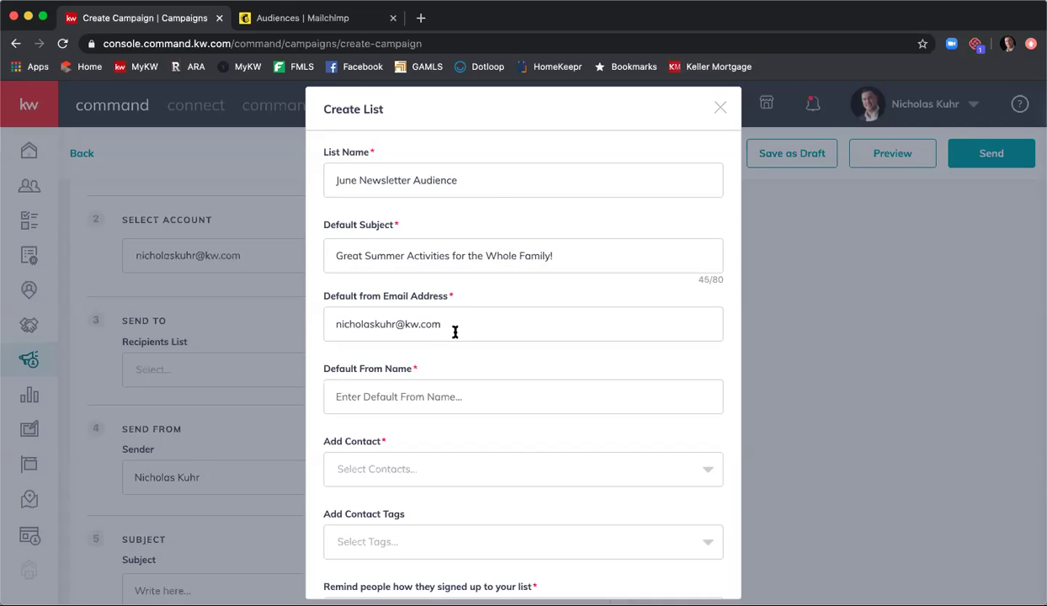
Enter the agent's name as default sender and browse contacts without selecting any.
{"action": "scroll", "coordinate": [478, 339], "scroll_direction": "down", "scroll_amount": 1}
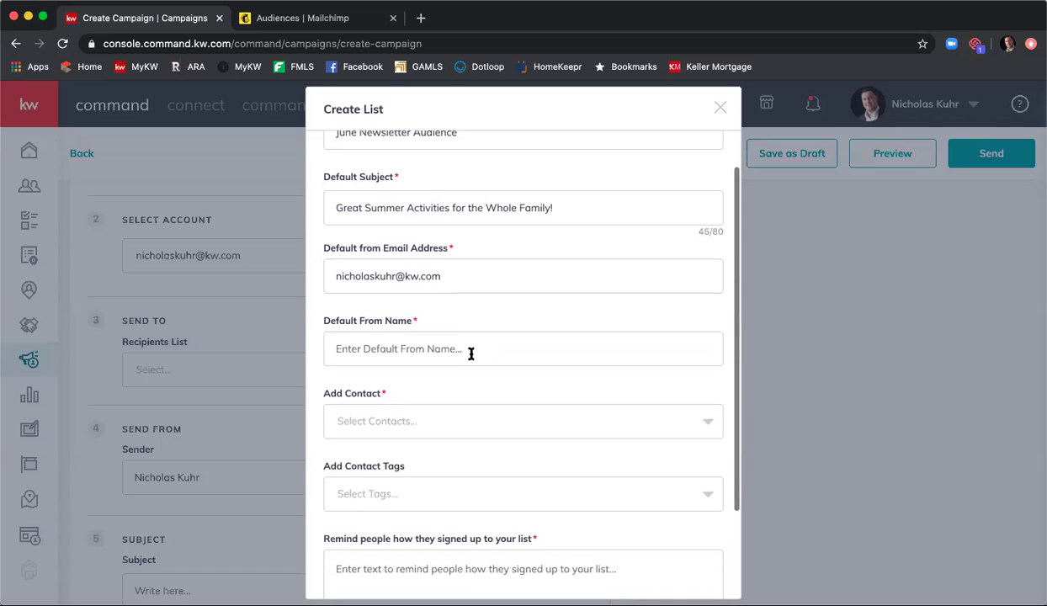
{"action": "left_click", "coordinate": [471, 352]}
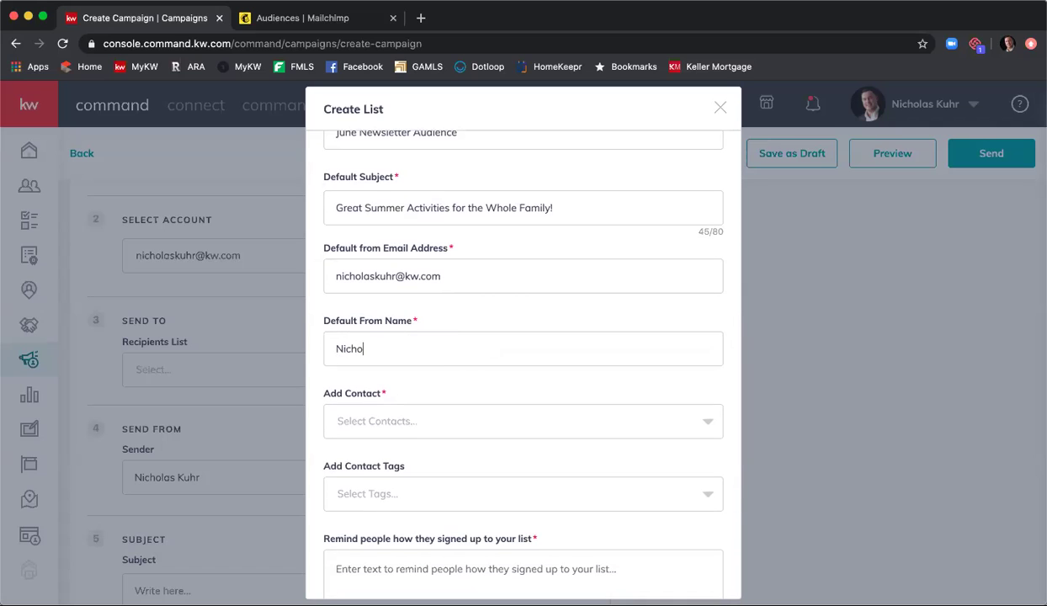
{"action": "scroll", "coordinate": [479, 355], "scroll_direction": "down", "scroll_amount": 2}
{"action": "scroll", "coordinate": [481, 354], "scroll_direction": "down", "scroll_amount": 1}
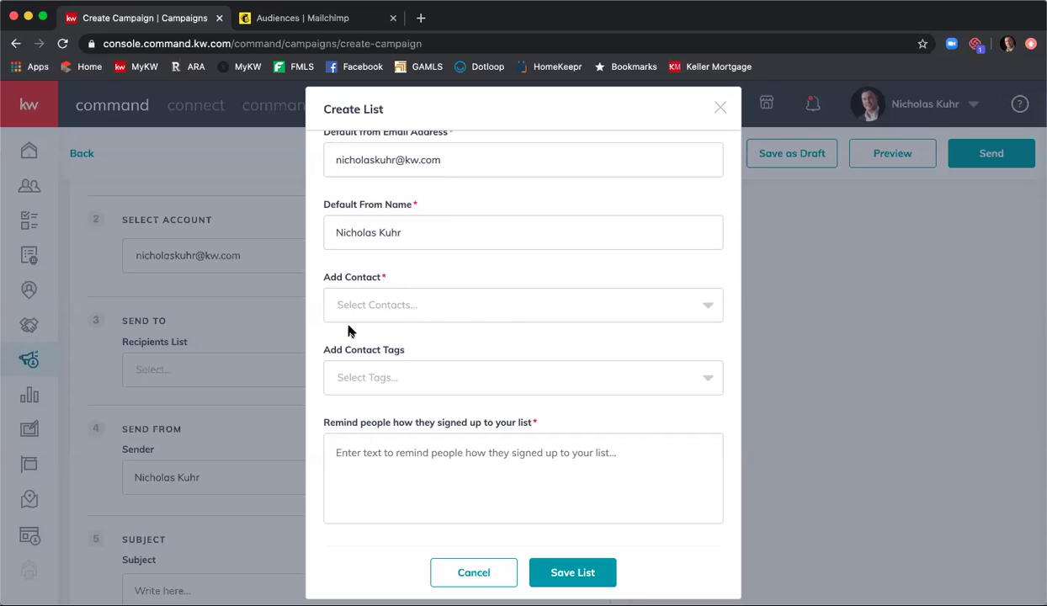
{"action": "left_click", "coordinate": [424, 314]}
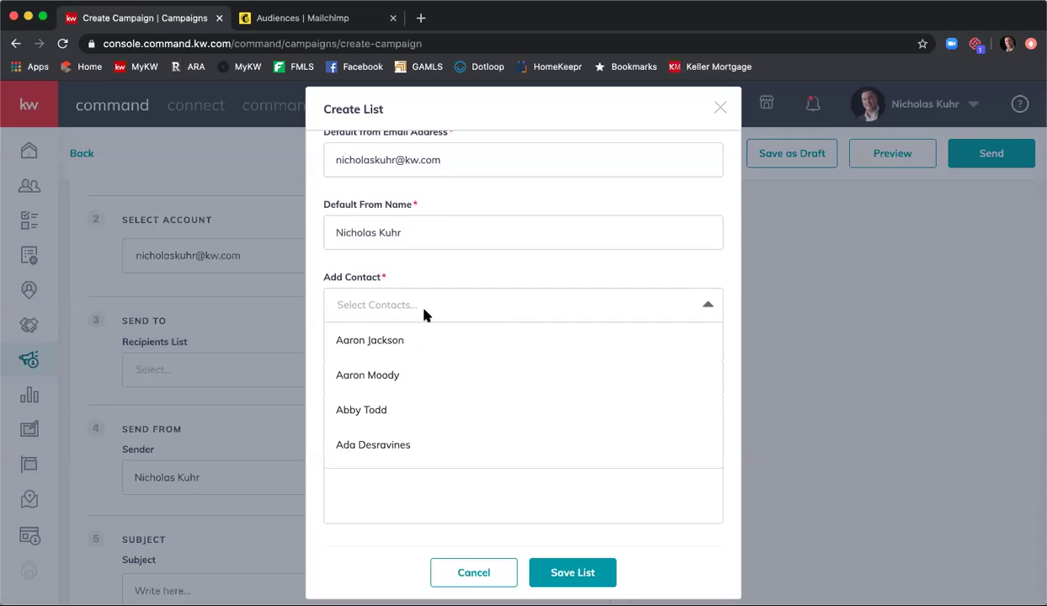
{"action": "scroll", "coordinate": [425, 345], "scroll_direction": "down", "scroll_amount": 2}
{"action": "scroll", "coordinate": [425, 354], "scroll_direction": "down", "scroll_amount": 5}
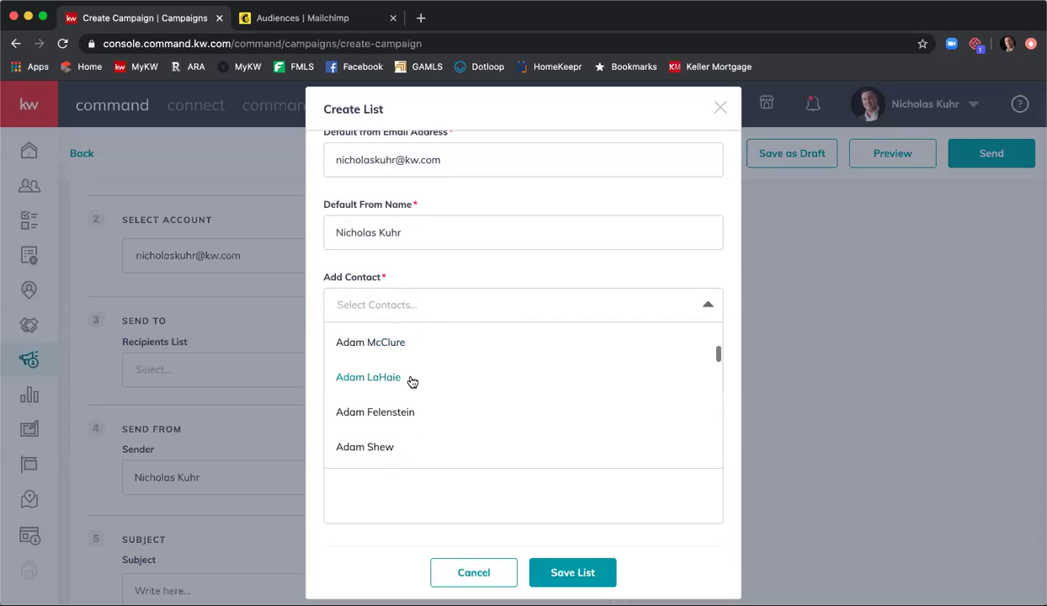
{"action": "scroll", "coordinate": [414, 387], "scroll_direction": "down", "scroll_amount": 2}
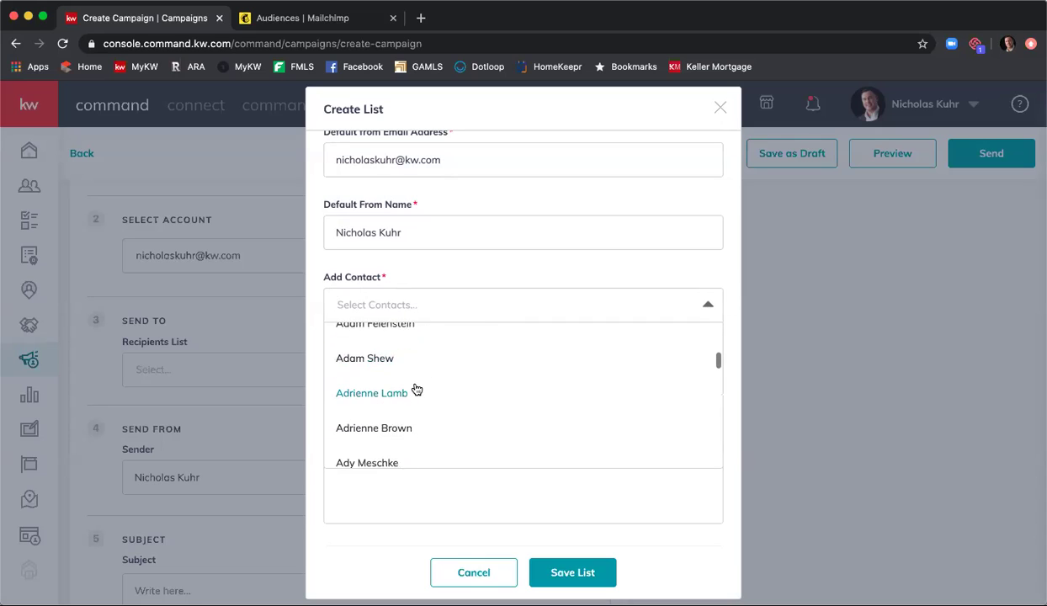
{"action": "scroll", "coordinate": [419, 386], "scroll_direction": "down", "scroll_amount": 1}
{"action": "scroll", "coordinate": [418, 385], "scroll_direction": "up", "scroll_amount": 1}
{"action": "left_click", "coordinate": [462, 284]}
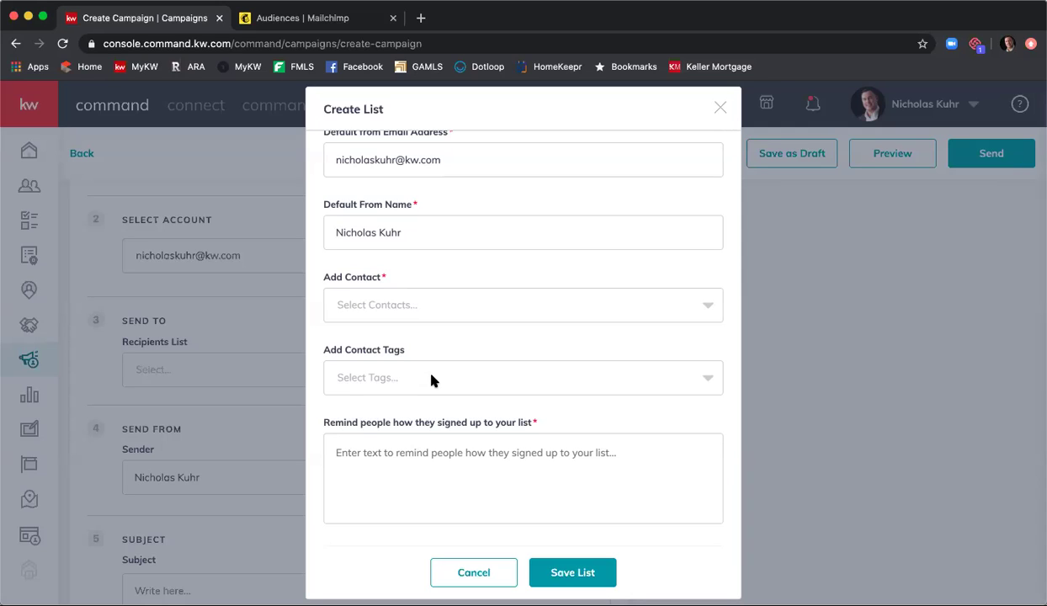
Scroll through the contact tags, then filter them by typing 'In S'.
{"action": "left_click", "coordinate": [432, 380]}
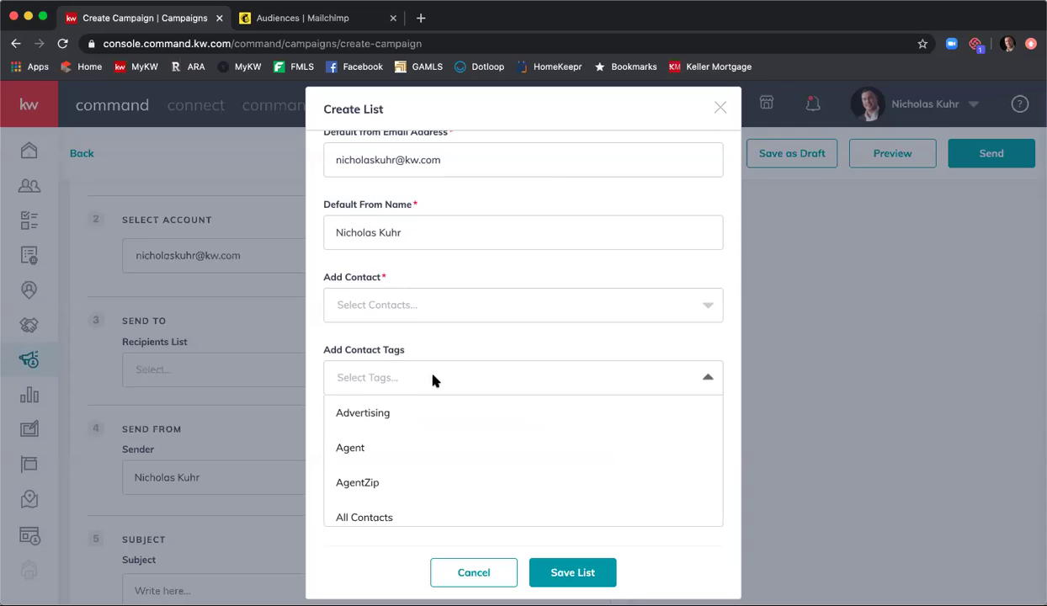
{"action": "scroll", "coordinate": [449, 414], "scroll_direction": "down", "scroll_amount": 1}
{"action": "scroll", "coordinate": [449, 414], "scroll_direction": "down", "scroll_amount": 5}
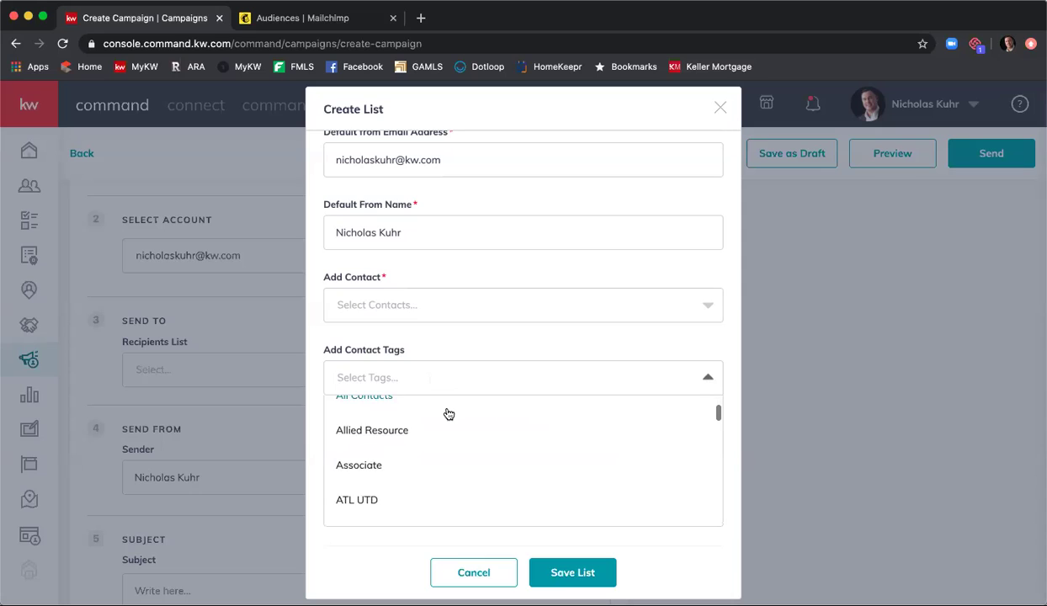
{"action": "scroll", "coordinate": [449, 416], "scroll_direction": "down", "scroll_amount": 1}
{"action": "scroll", "coordinate": [448, 417], "scroll_direction": "down", "scroll_amount": 4}
{"action": "scroll", "coordinate": [449, 419], "scroll_direction": "down", "scroll_amount": 4}
{"action": "scroll", "coordinate": [449, 418], "scroll_direction": "down", "scroll_amount": 5}
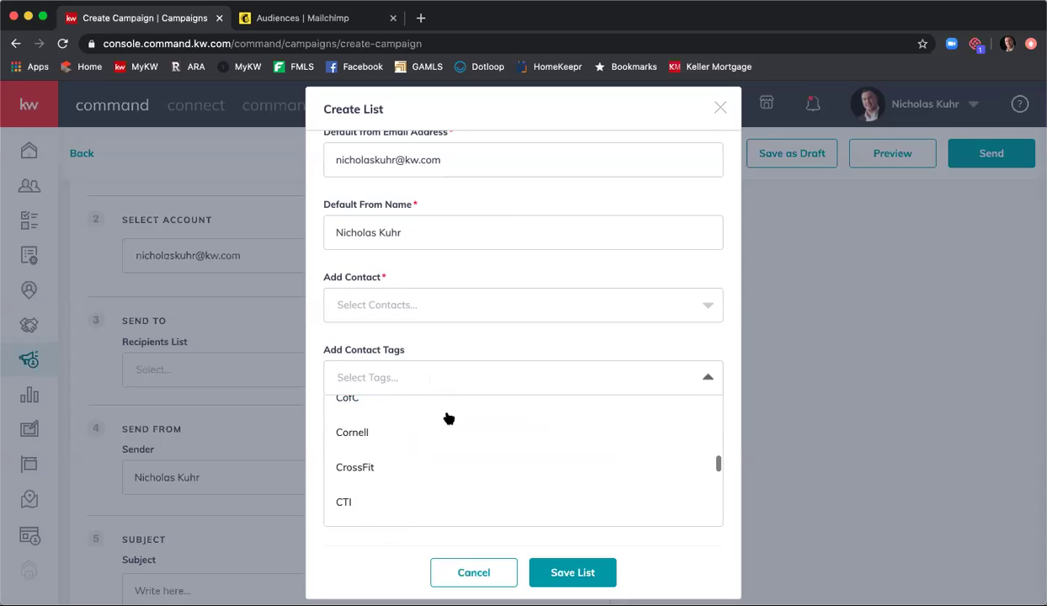
{"action": "scroll", "coordinate": [448, 418], "scroll_direction": "down", "scroll_amount": 5}
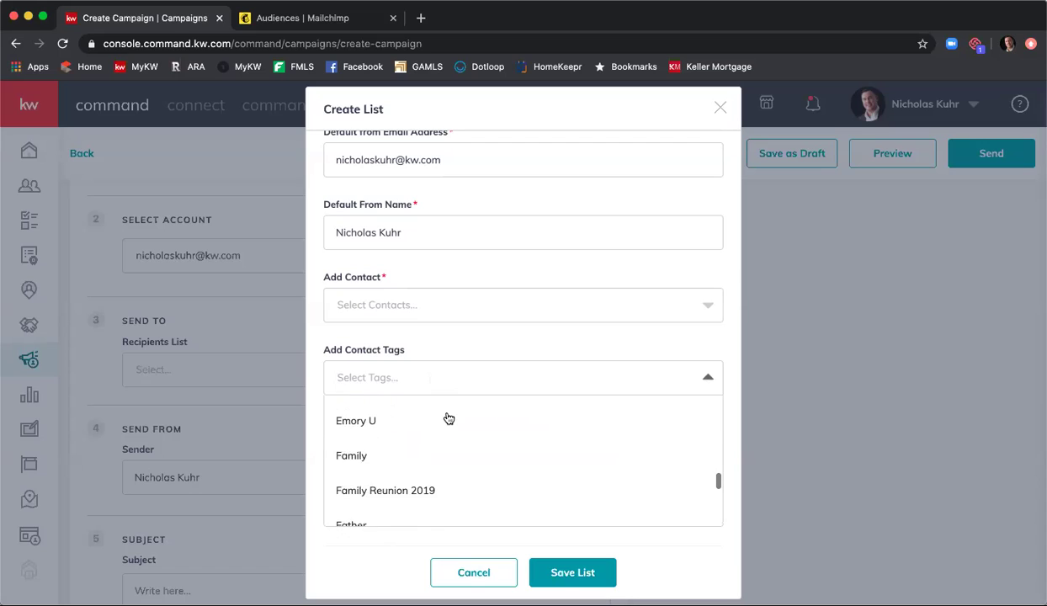
{"action": "scroll", "coordinate": [449, 418], "scroll_direction": "down", "scroll_amount": 5}
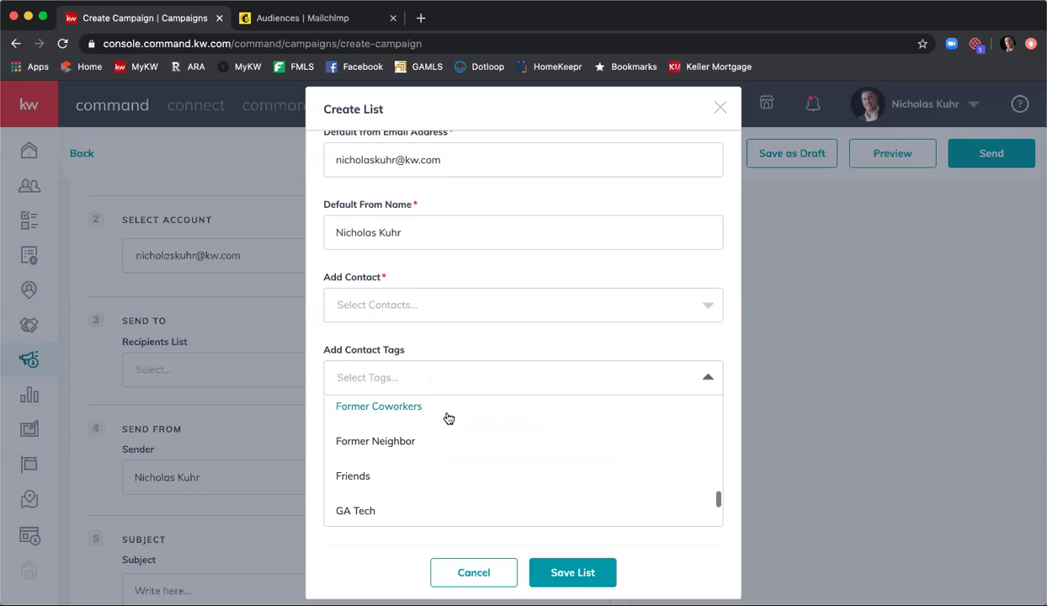
{"action": "scroll", "coordinate": [448, 418], "scroll_direction": "down", "scroll_amount": 3}
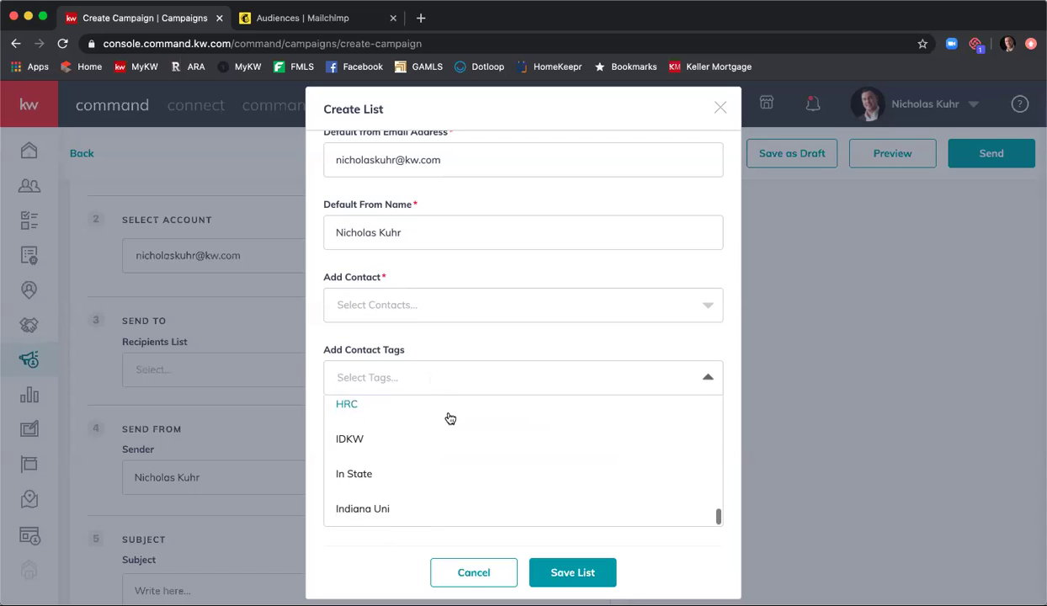
{"action": "scroll", "coordinate": [450, 418], "scroll_direction": "down", "scroll_amount": 10}
{"action": "scroll", "coordinate": [399, 445], "scroll_direction": "up", "scroll_amount": 2}
{"action": "scroll", "coordinate": [403, 443], "scroll_direction": "up", "scroll_amount": 10}
{"action": "scroll", "coordinate": [404, 444], "scroll_direction": "up", "scroll_amount": 5}
{"action": "scroll", "coordinate": [404, 443], "scroll_direction": "up", "scroll_amount": 2}
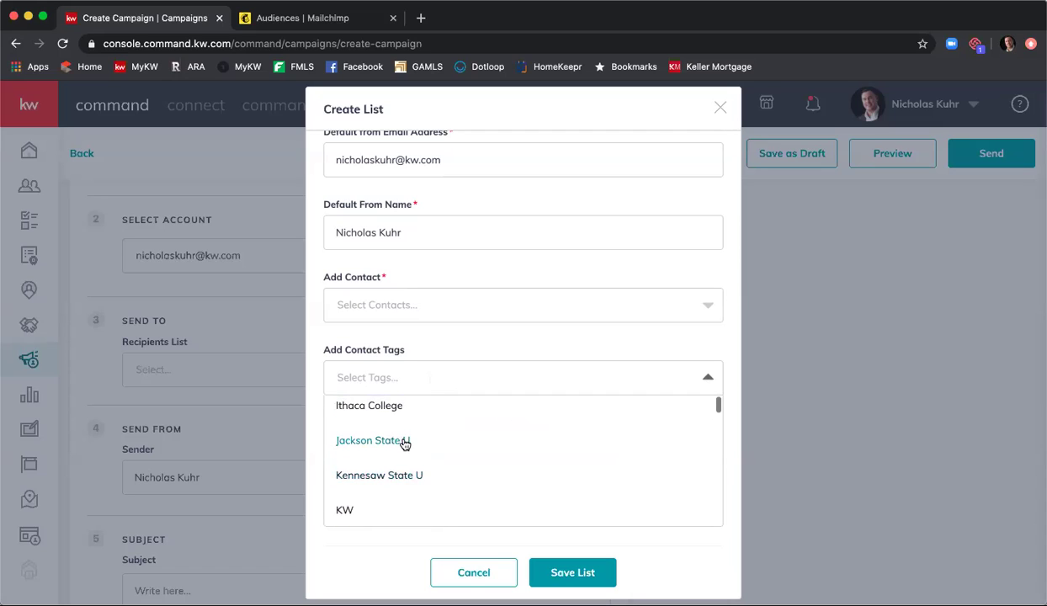
{"action": "scroll", "coordinate": [437, 448], "scroll_direction": "down", "scroll_amount": 3}
{"action": "scroll", "coordinate": [439, 446], "scroll_direction": "up", "scroll_amount": 3}
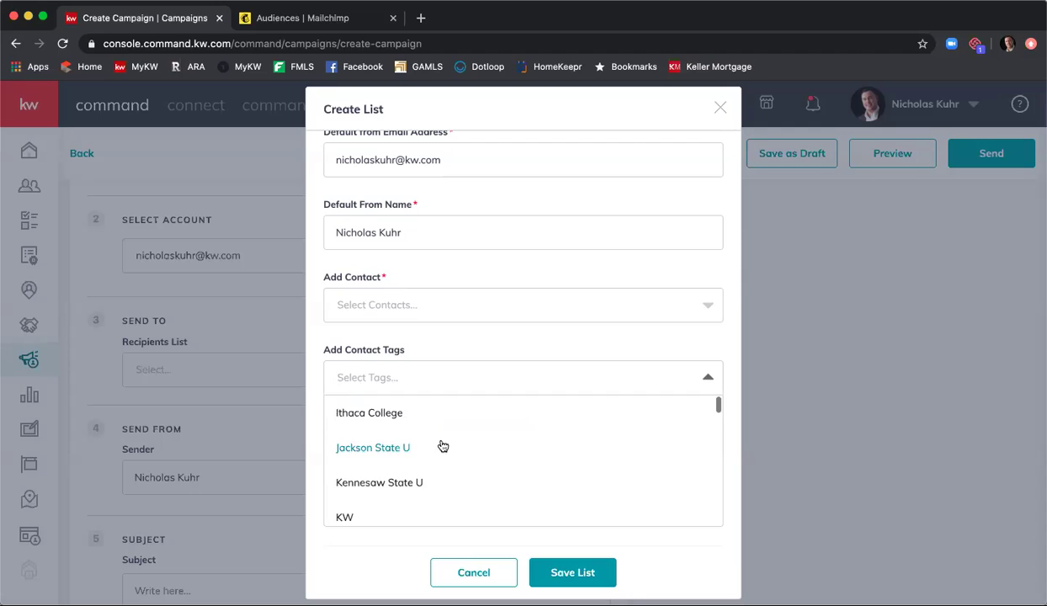
{"action": "left_click", "coordinate": [434, 381]}
{"action": "left_click", "coordinate": [450, 383]}
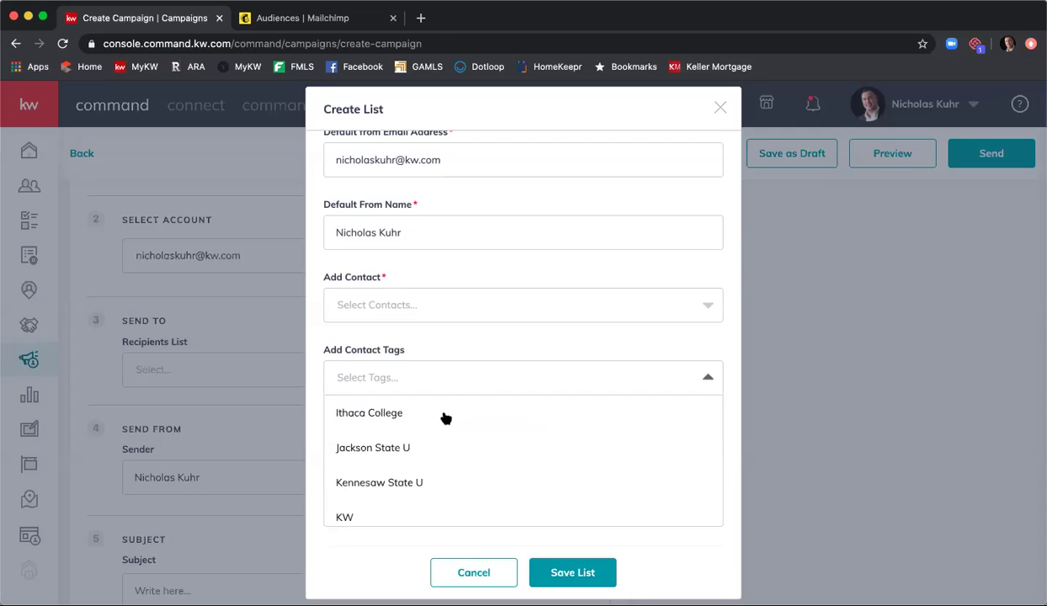
{"action": "type", "text": "In S"}
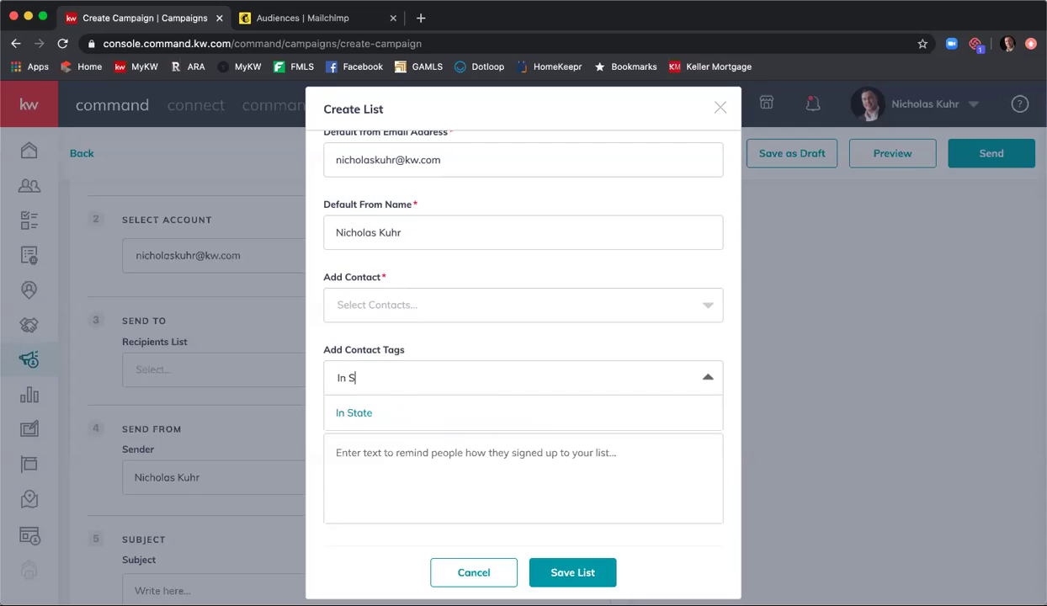
Add the In State and Cobb County contact tags.
{"action": "left_click", "coordinate": [365, 415]}
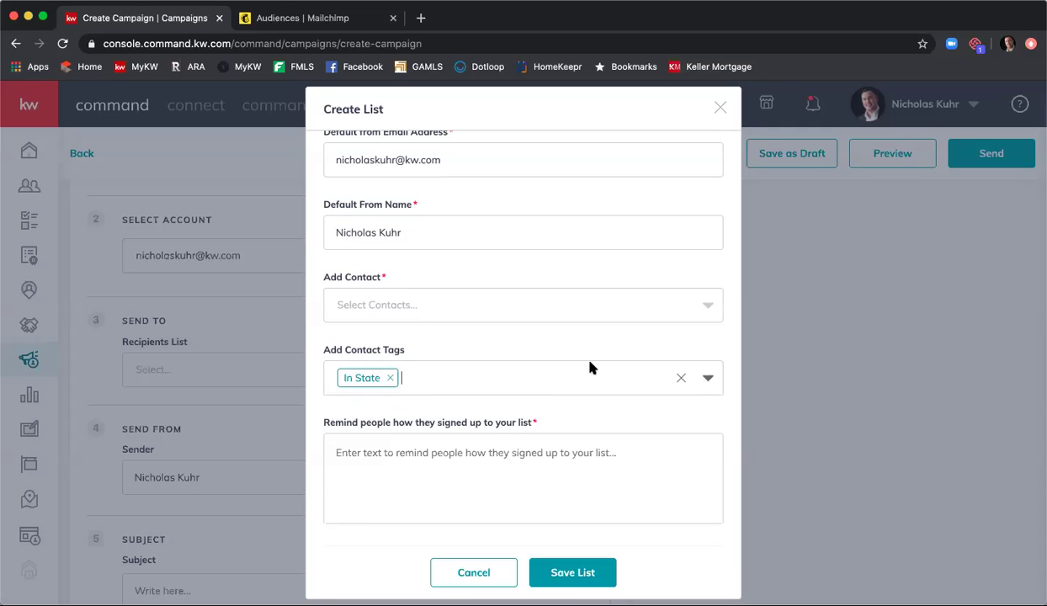
{"action": "type", "text": "CObb"}
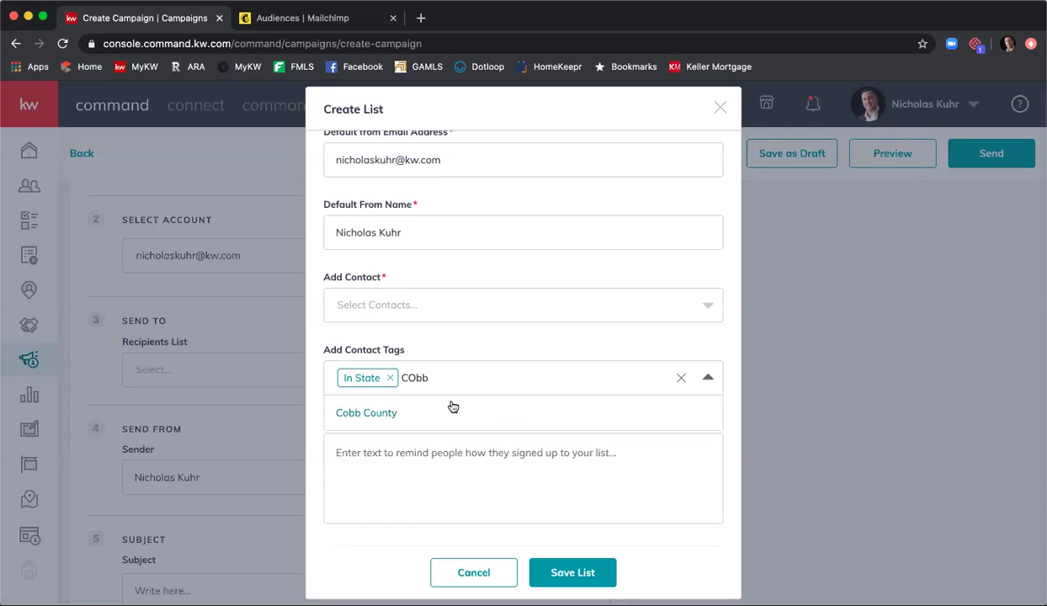
{"action": "left_click", "coordinate": [408, 413]}
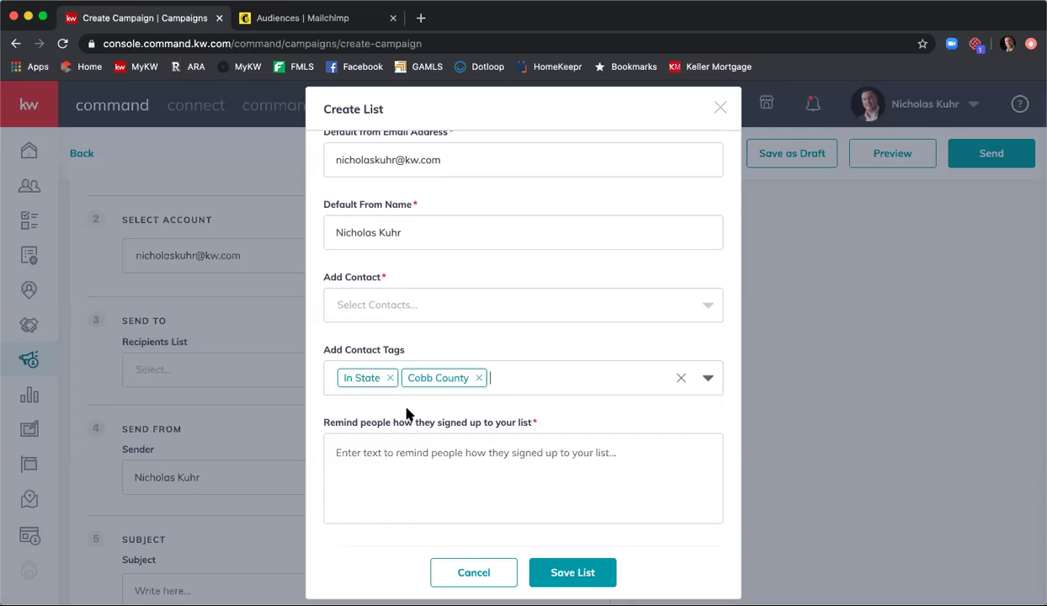
Search and scroll the tag list to find and add GCSU.
{"action": "type", "text": "UGA"}
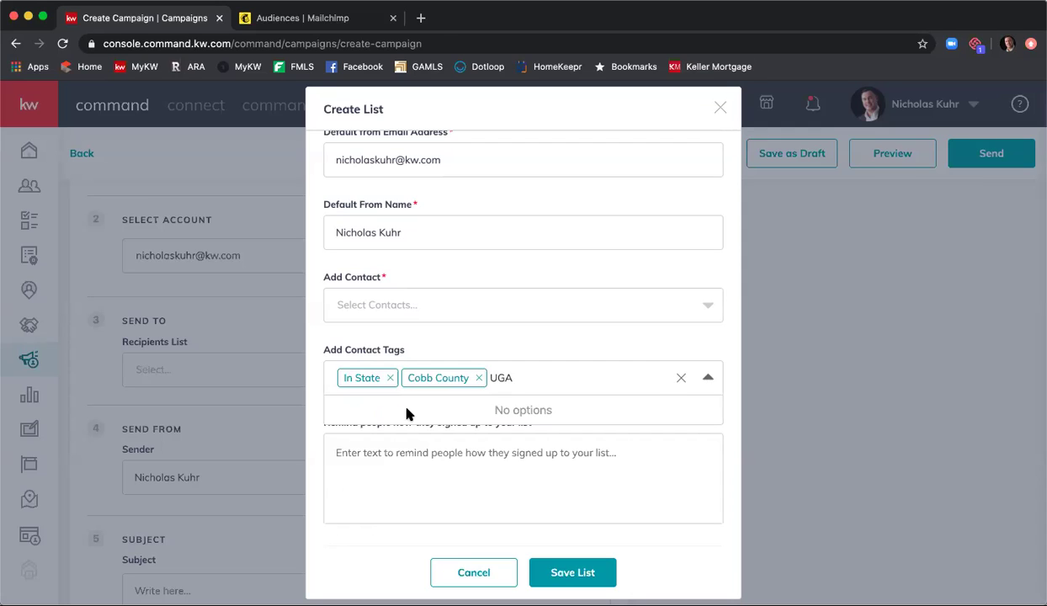
{"action": "key", "text": "BackSpace"}
{"action": "key", "text": "BackSpace"}
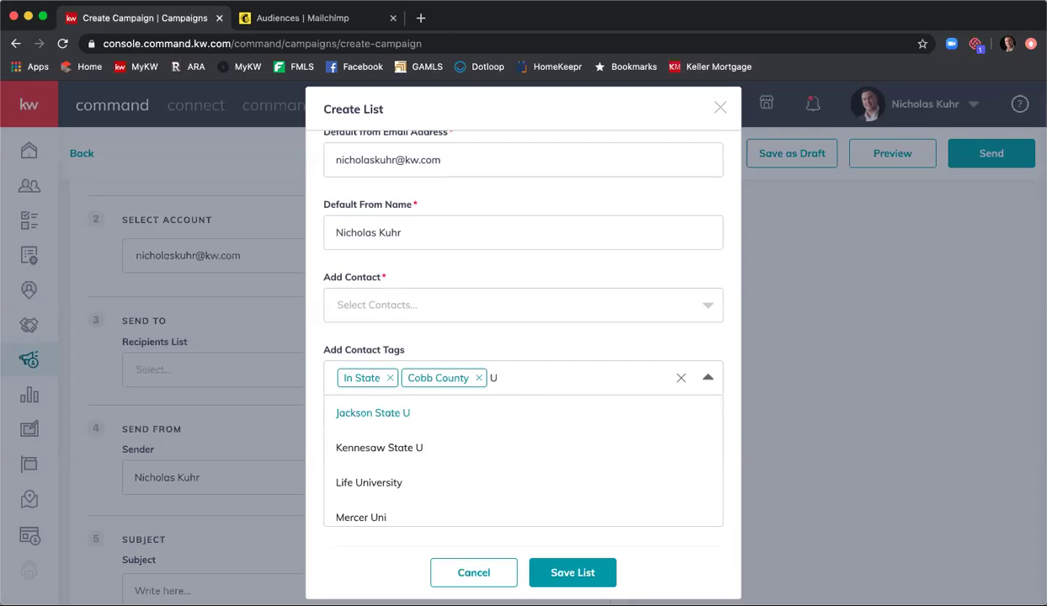
{"action": "scroll", "coordinate": [444, 444], "scroll_direction": "down", "scroll_amount": 5}
{"action": "scroll", "coordinate": [445, 451], "scroll_direction": "down", "scroll_amount": 10}
{"action": "scroll", "coordinate": [446, 451], "scroll_direction": "down", "scroll_amount": 10}
{"action": "scroll", "coordinate": [445, 453], "scroll_direction": "down", "scroll_amount": 10}
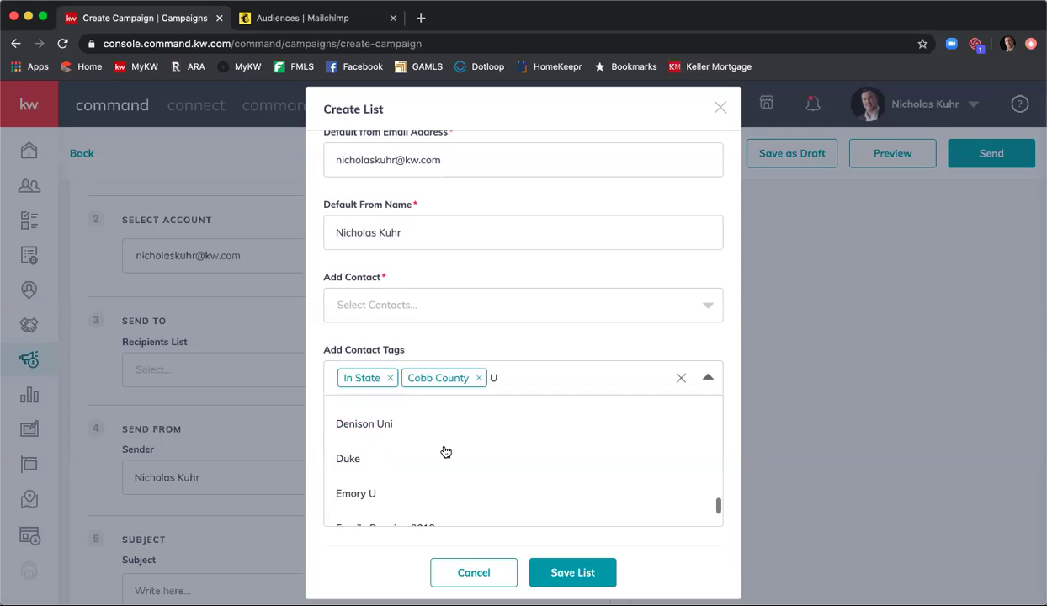
{"action": "scroll", "coordinate": [445, 453], "scroll_direction": "down", "scroll_amount": 1}
{"action": "scroll", "coordinate": [446, 452], "scroll_direction": "down", "scroll_amount": 8}
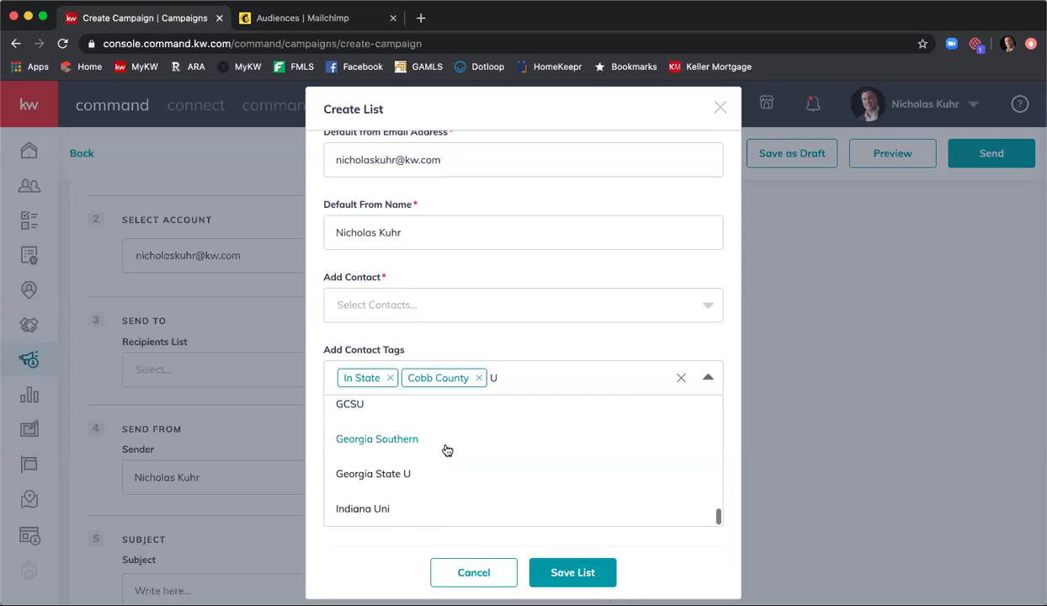
{"action": "scroll", "coordinate": [459, 421], "scroll_direction": "up", "scroll_amount": 5}
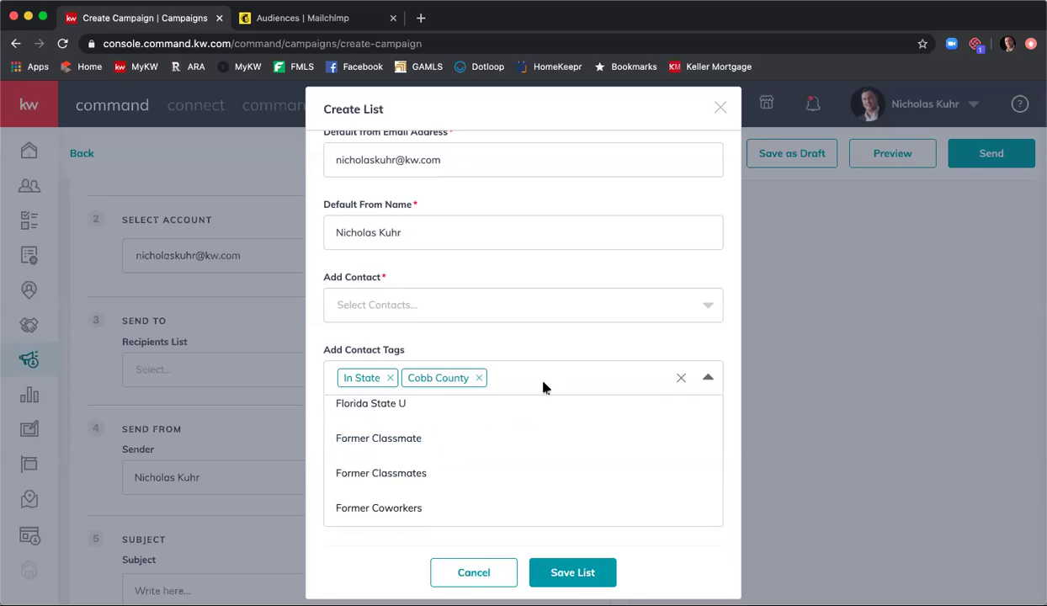
{"action": "scroll", "coordinate": [509, 430], "scroll_direction": "up", "scroll_amount": 6}
{"action": "scroll", "coordinate": [510, 429], "scroll_direction": "up", "scroll_amount": 15}
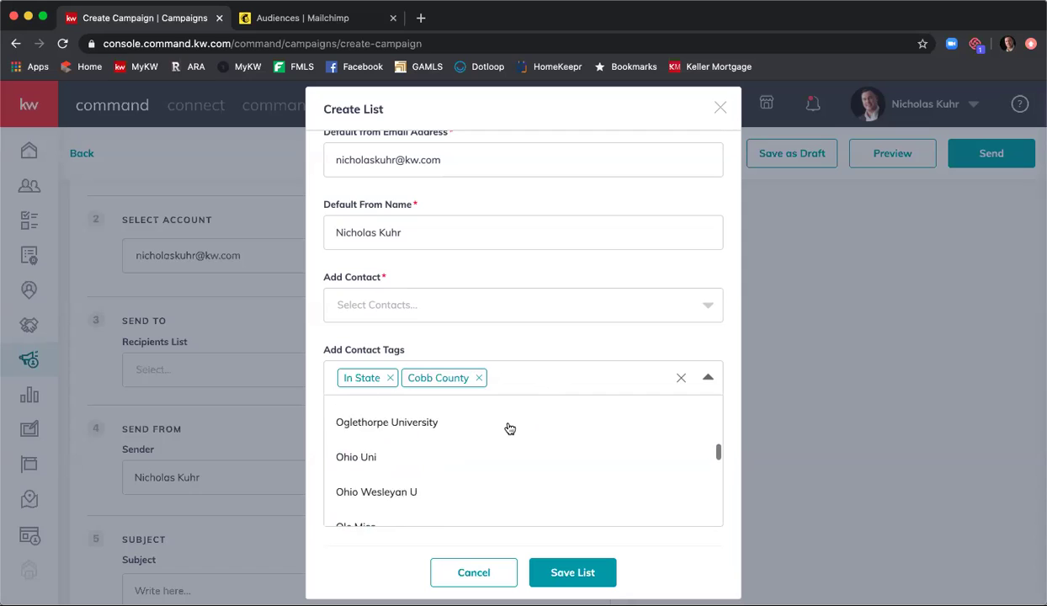
{"action": "scroll", "coordinate": [510, 428], "scroll_direction": "down", "scroll_amount": 10}
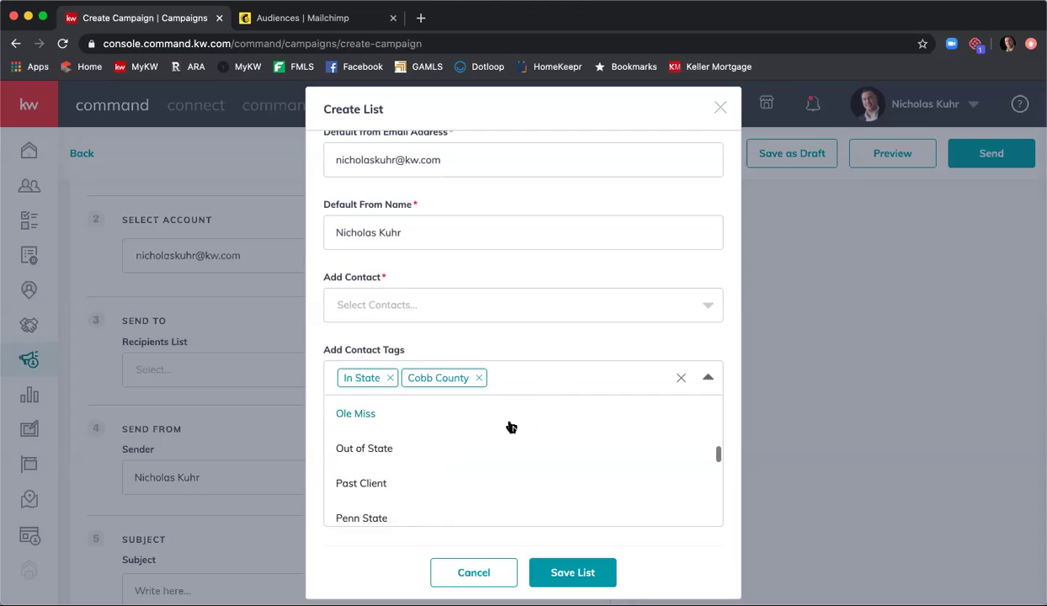
{"action": "scroll", "coordinate": [511, 429], "scroll_direction": "down", "scroll_amount": 10}
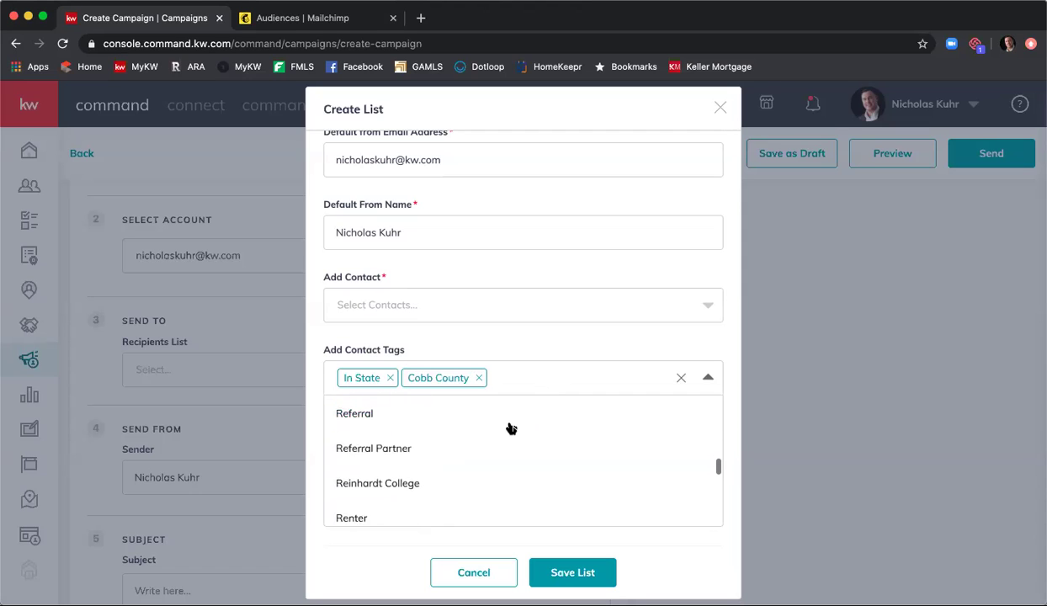
{"action": "scroll", "coordinate": [511, 429], "scroll_direction": "down", "scroll_amount": 5}
{"action": "scroll", "coordinate": [511, 429], "scroll_direction": "down", "scroll_amount": 2}
{"action": "scroll", "coordinate": [512, 425], "scroll_direction": "down", "scroll_amount": 2}
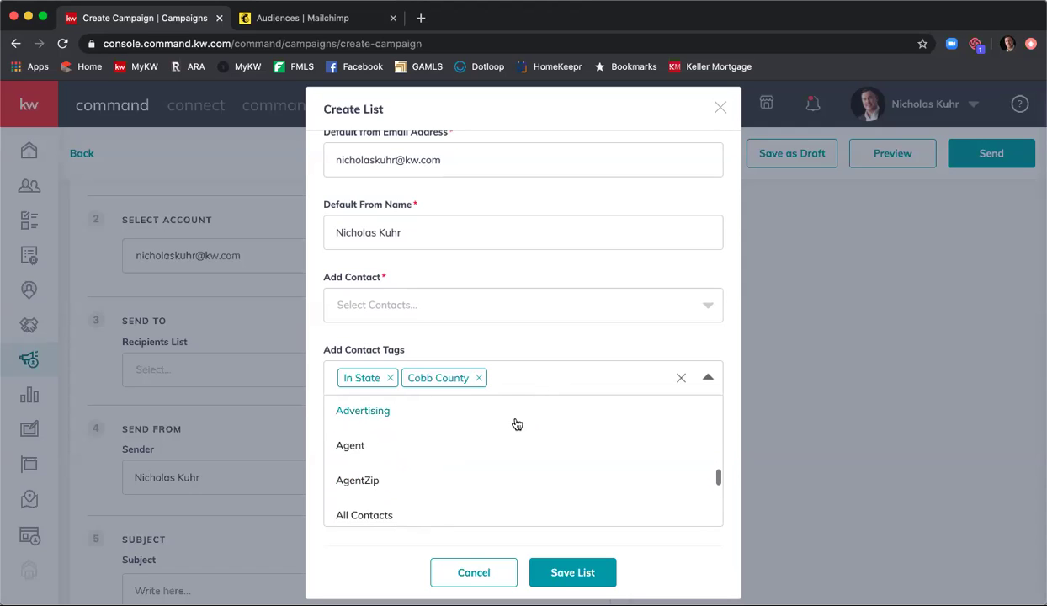
{"action": "scroll", "coordinate": [512, 421], "scroll_direction": "down", "scroll_amount": 5}
{"action": "scroll", "coordinate": [514, 421], "scroll_direction": "down", "scroll_amount": 9}
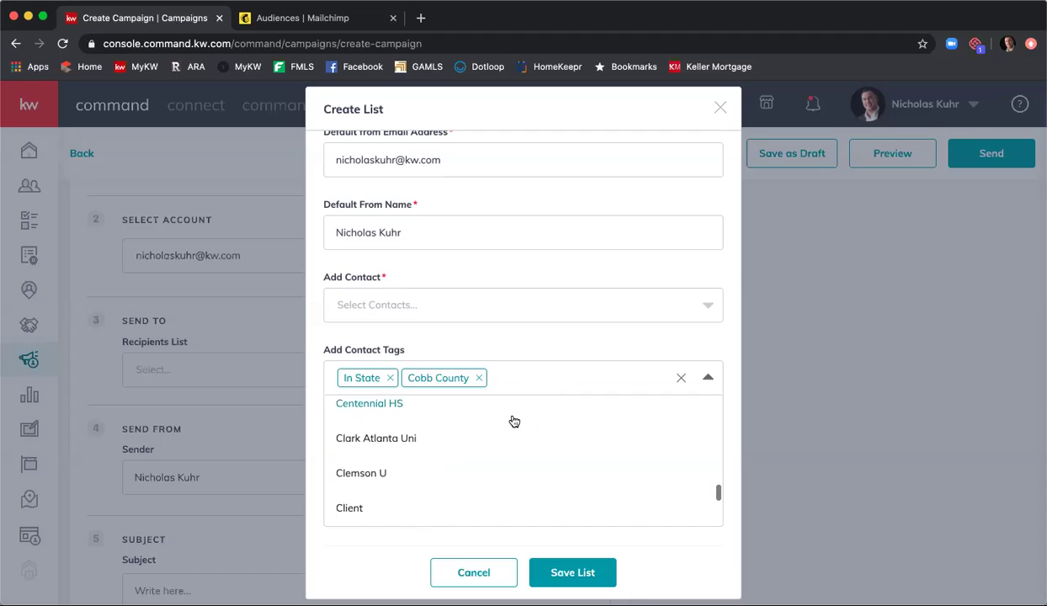
{"action": "scroll", "coordinate": [514, 423], "scroll_direction": "down", "scroll_amount": 15}
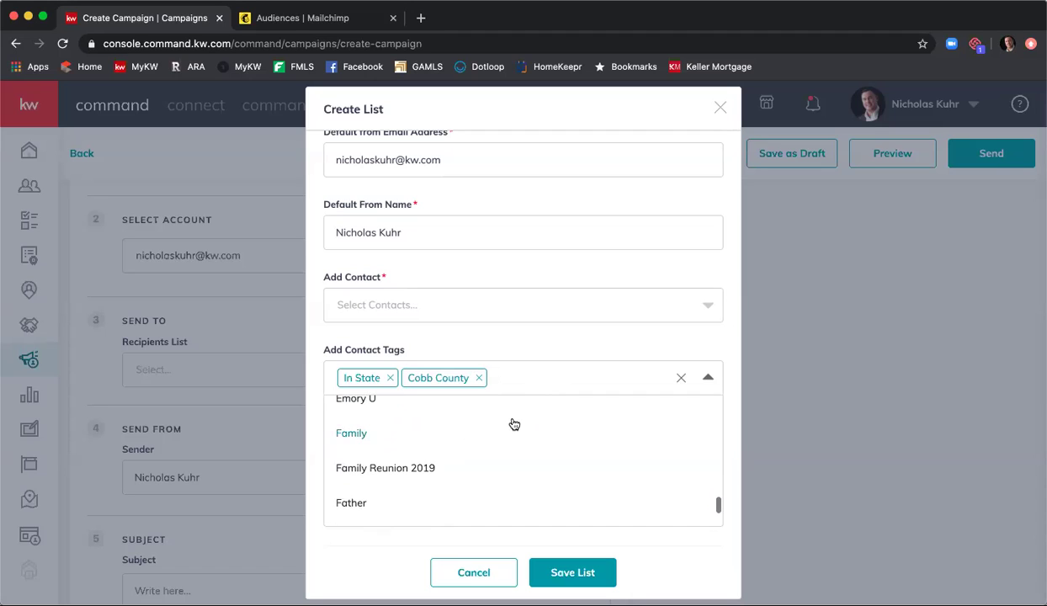
{"action": "scroll", "coordinate": [514, 424], "scroll_direction": "down", "scroll_amount": 5}
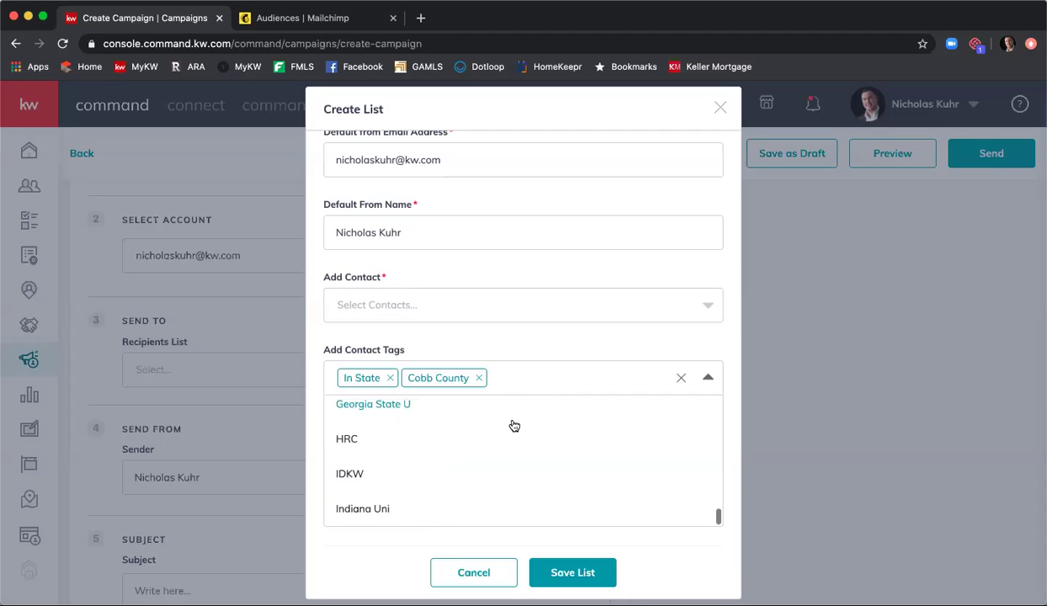
{"action": "scroll", "coordinate": [515, 425], "scroll_direction": "up", "scroll_amount": 3}
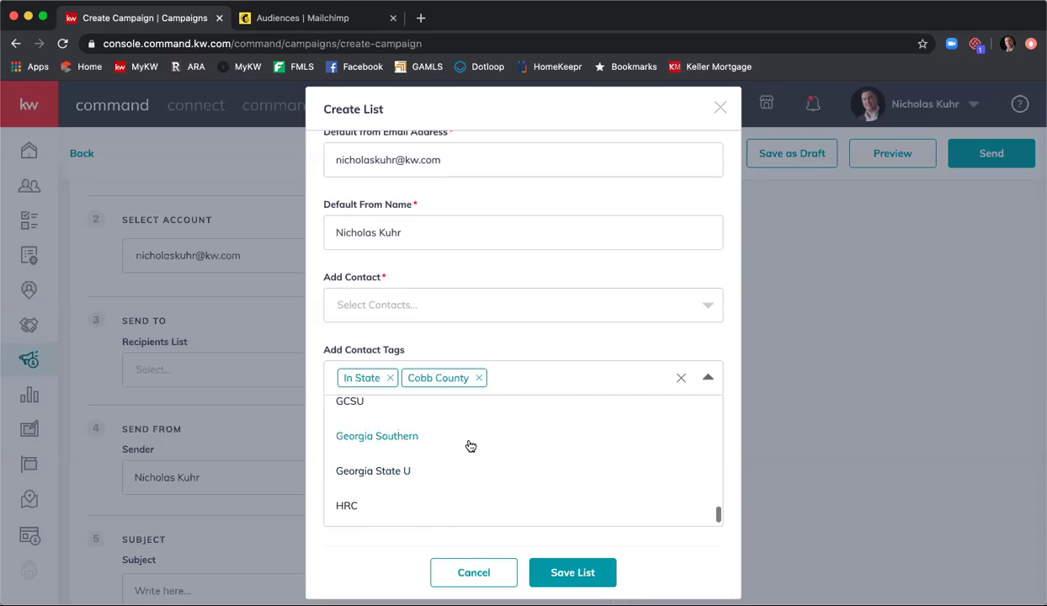
{"action": "scroll", "coordinate": [455, 451], "scroll_direction": "up", "scroll_amount": 1}
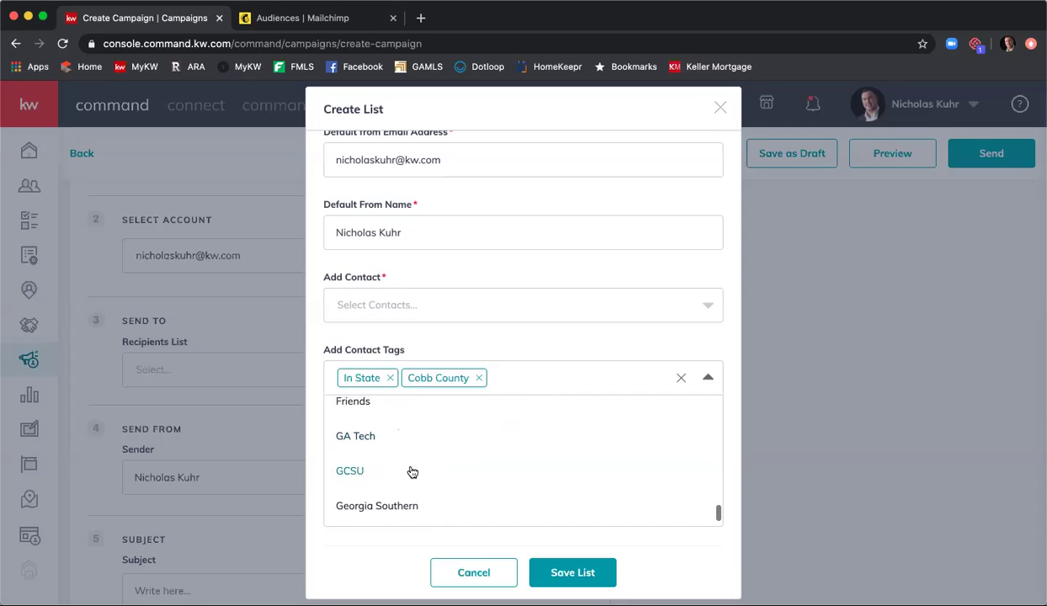
{"action": "left_click", "coordinate": [376, 470]}
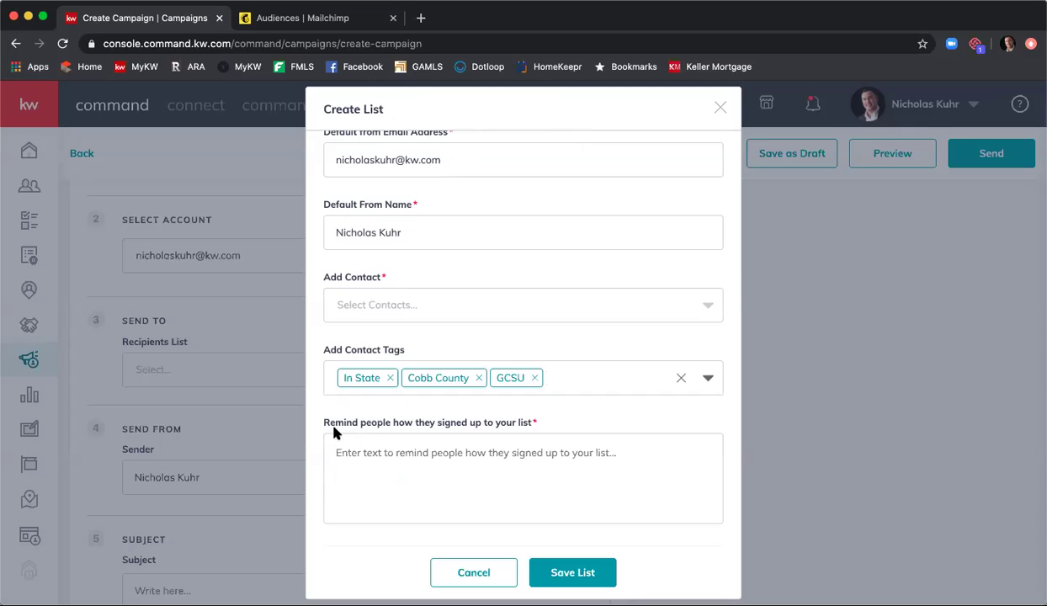
Write the reminder 'You interacted with or requested real estate information from' the agent at Keller Williams.
{"action": "left_click", "coordinate": [431, 454]}
{"action": "type", "text": "You r"}
{"action": "key", "text": "BackSpace"}
{"action": "type", "text": "interaxt"}
{"action": "key", "text": "BackSpace"}
{"action": "key", "text": "BackSpace"}
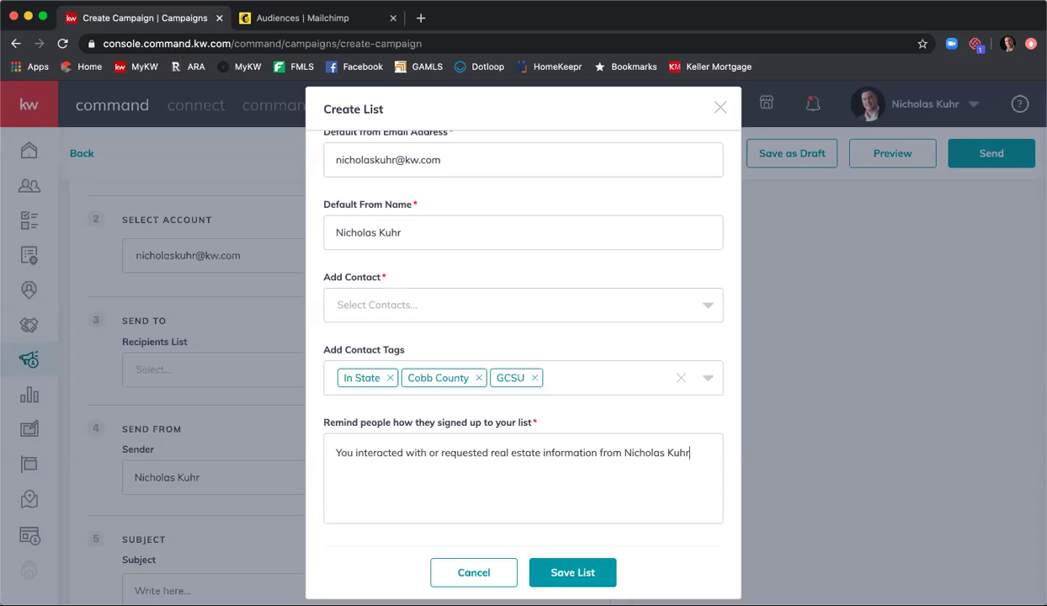
{"action": "type", "text": " at Keller Williams Fir"}
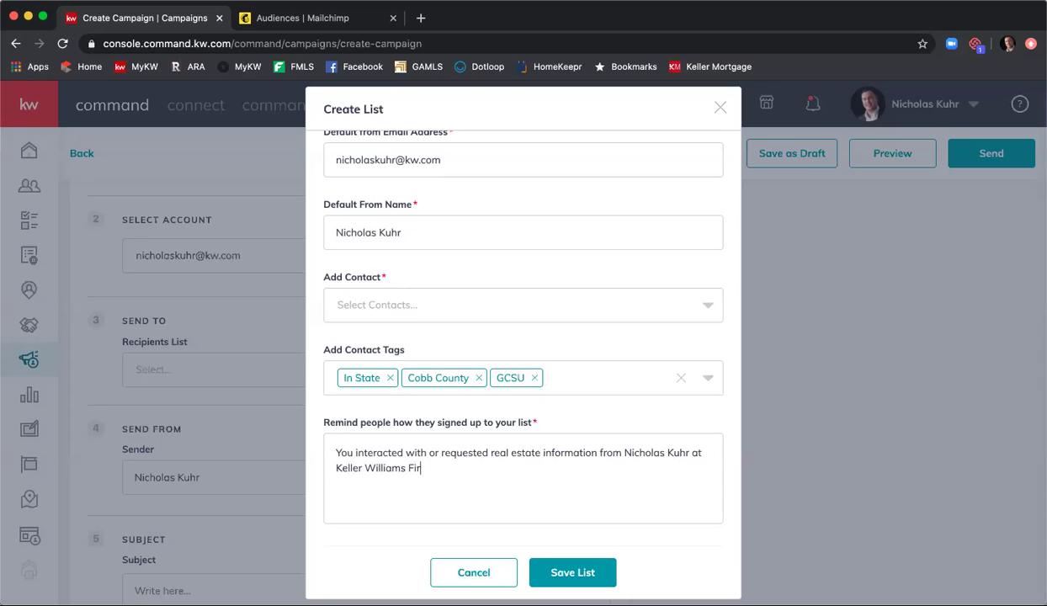
{"action": "type", "text": "st Atlanta."}
{"action": "left_click", "coordinate": [387, 300]}
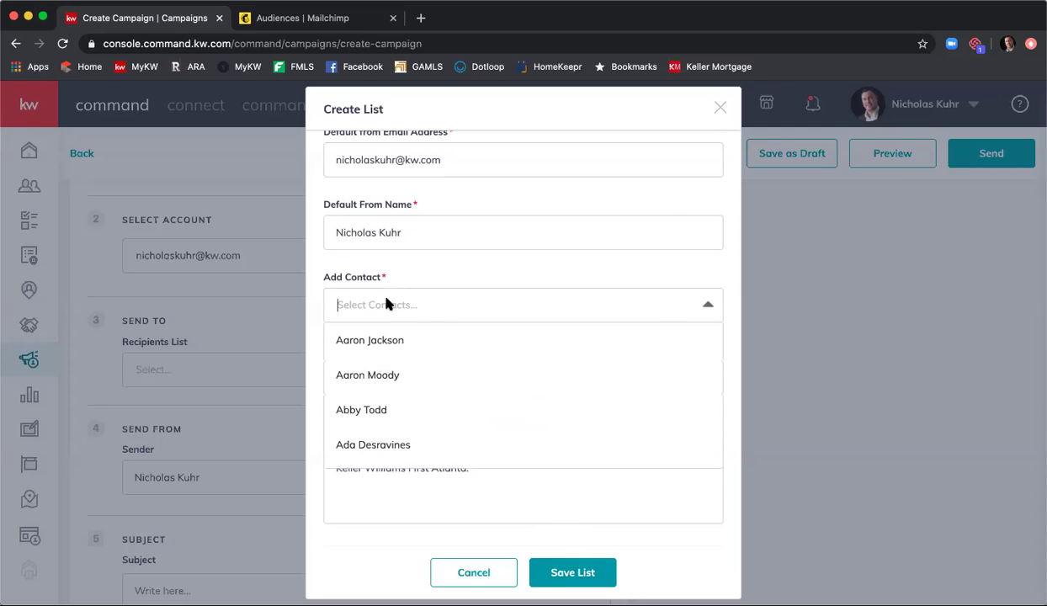
{"action": "left_click", "coordinate": [426, 279]}
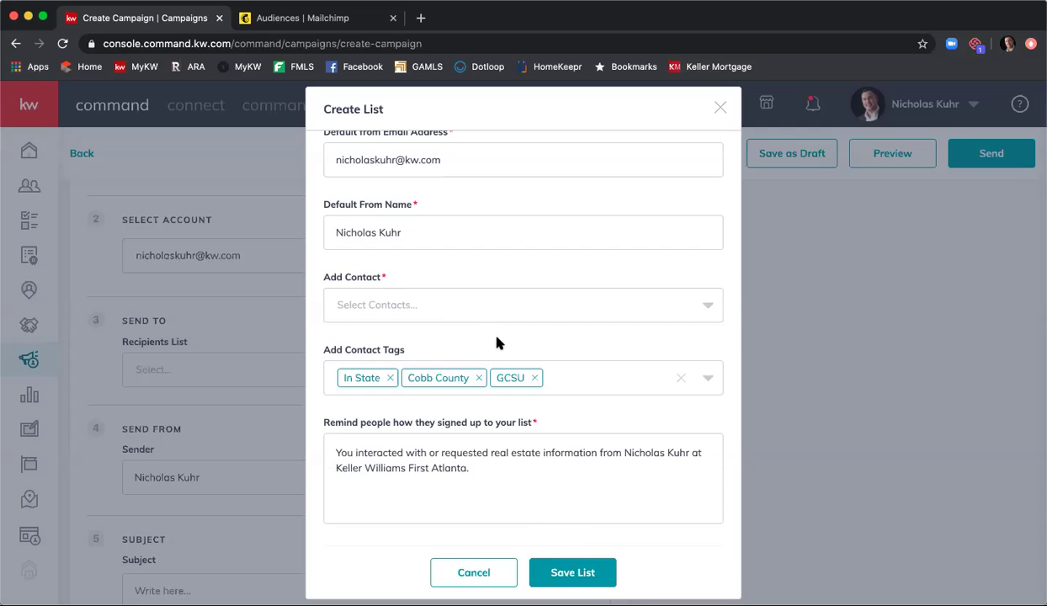
{"action": "left_click", "coordinate": [562, 575]}
Retry saving, then drop the GCSU and Cobb County tags and save with only In State.
{"action": "left_click", "coordinate": [572, 572]}
{"action": "left_click", "coordinate": [582, 573]}
{"action": "left_click", "coordinate": [536, 379]}
{"action": "left_click", "coordinate": [478, 378]}
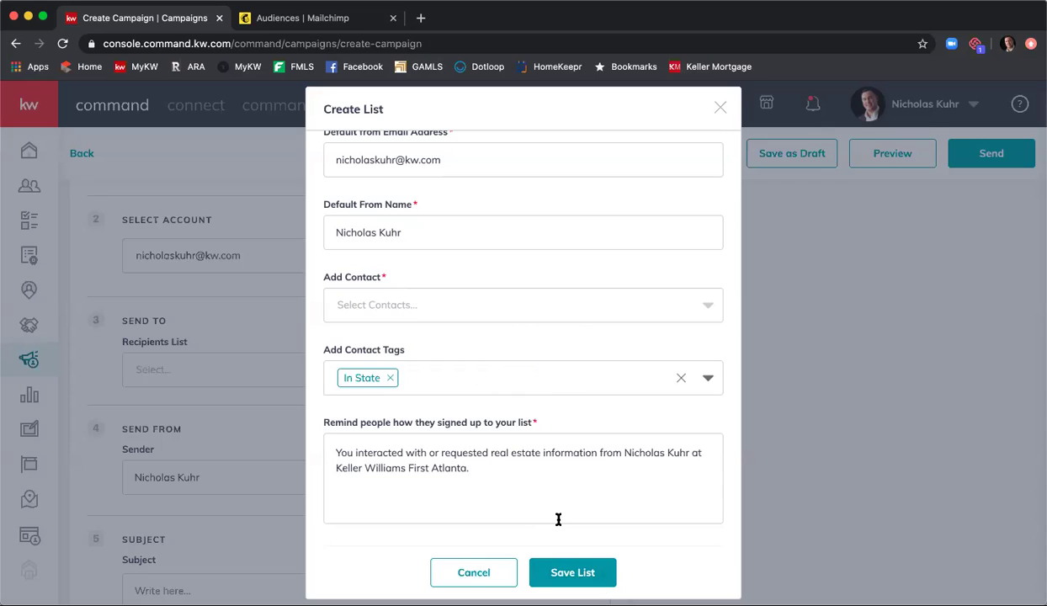
{"action": "left_click", "coordinate": [584, 575]}
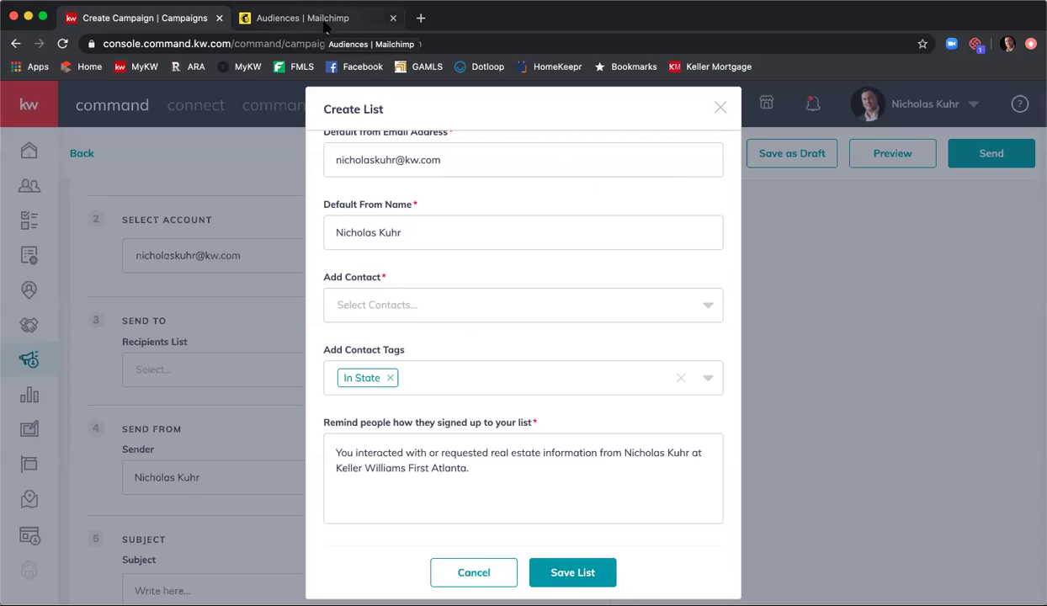
Clear Chrome's browsing data for the All time range.
{"action": "left_click", "coordinate": [58, 3]}
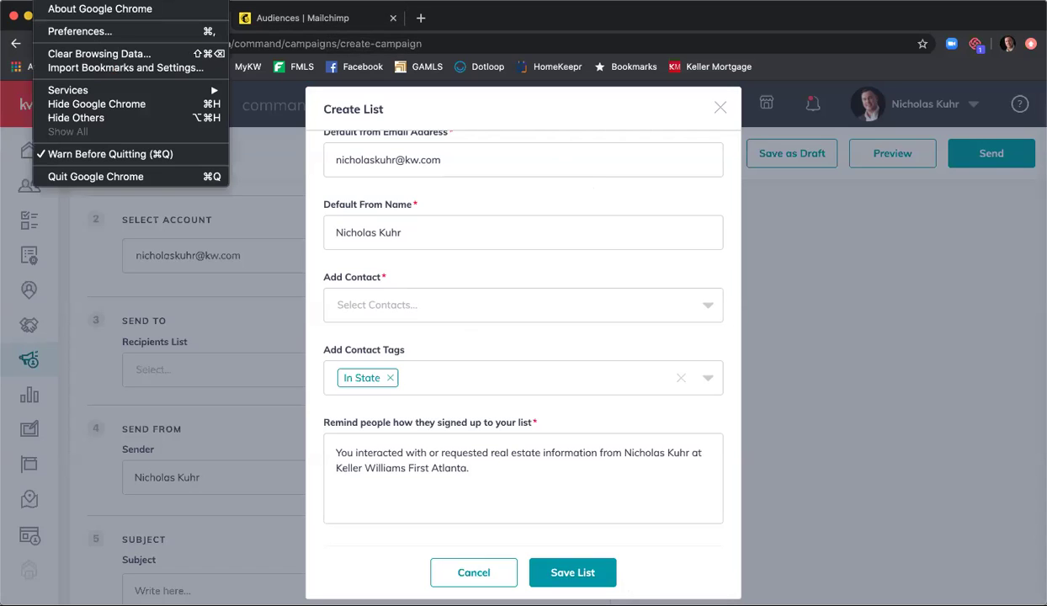
{"action": "left_click", "coordinate": [84, 54]}
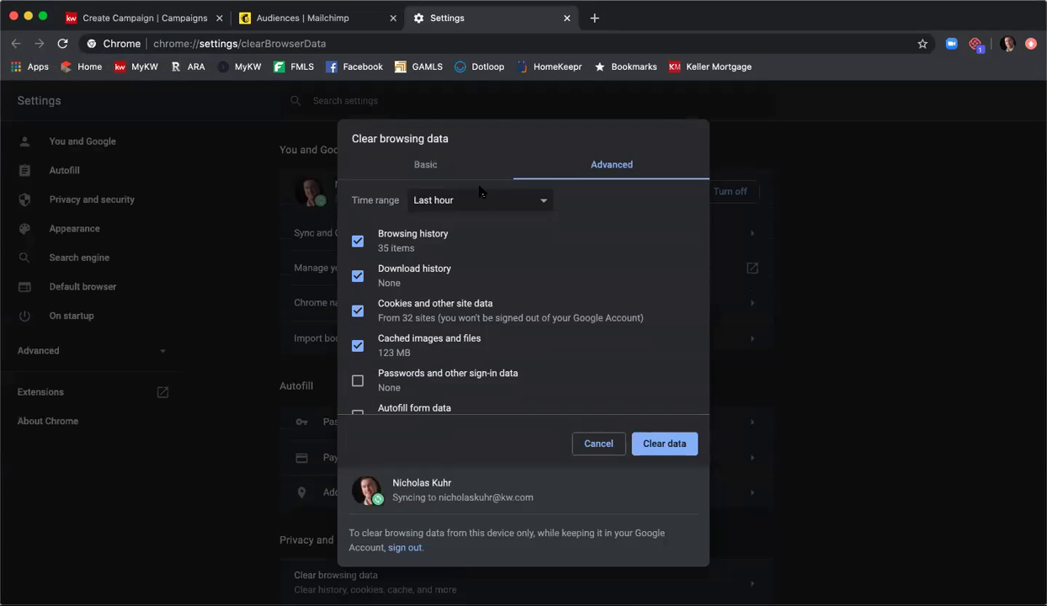
{"action": "left_click", "coordinate": [480, 199]}
{"action": "left_click", "coordinate": [489, 252]}
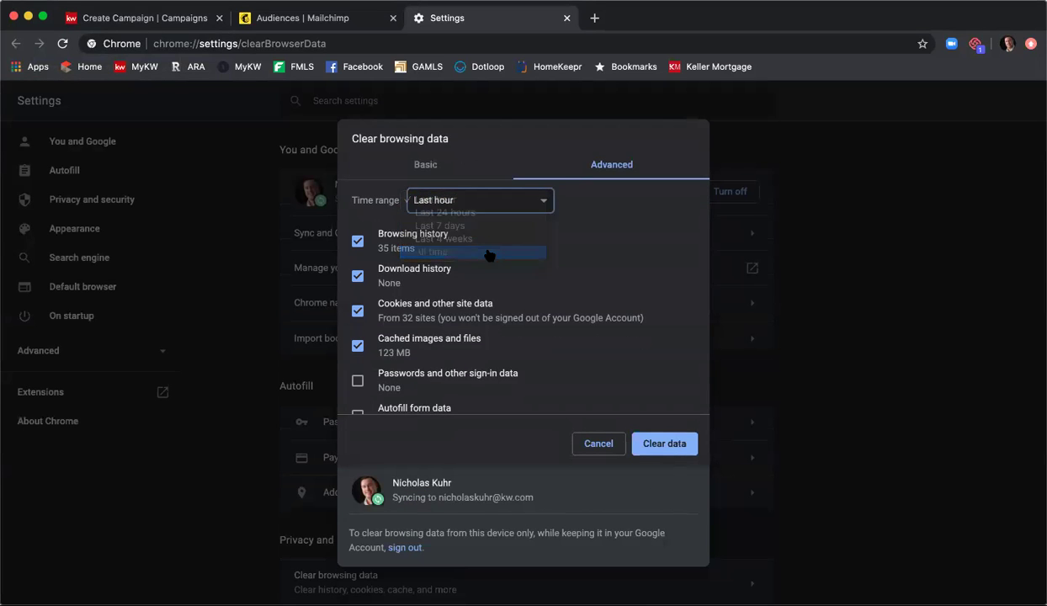
{"action": "left_click", "coordinate": [666, 449]}
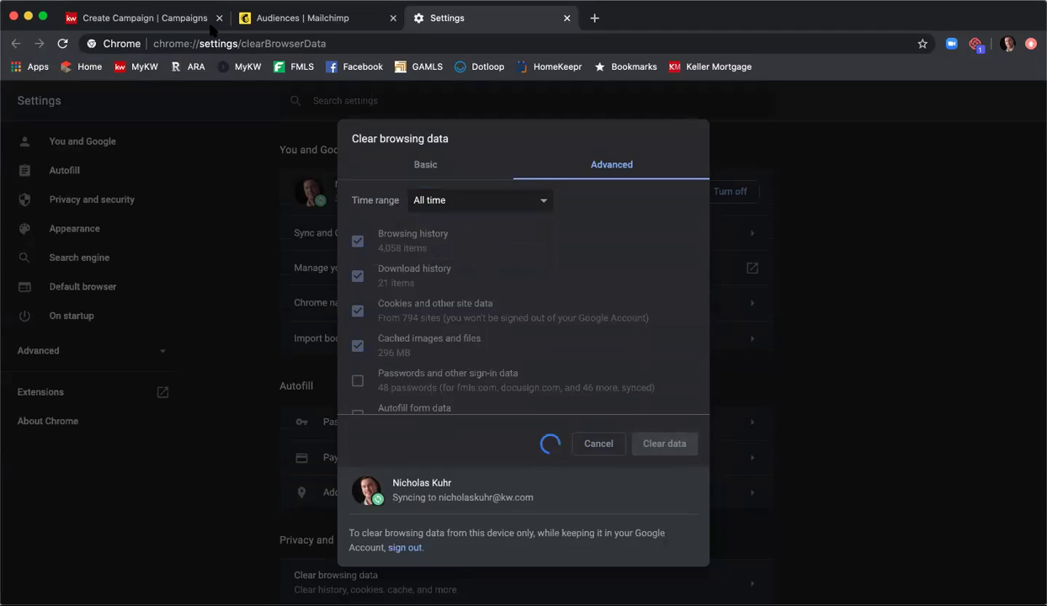
Close the extra settings tab, dismiss Create List, and reload the campaign page despite unsaved changes.
{"action": "left_click", "coordinate": [132, 25]}
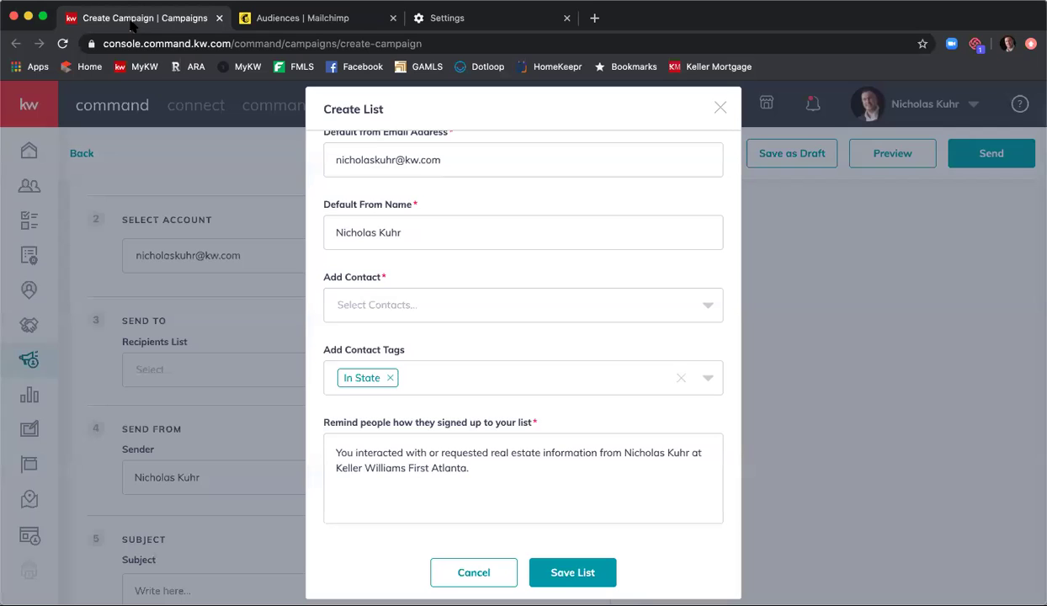
{"action": "left_click", "coordinate": [468, 30]}
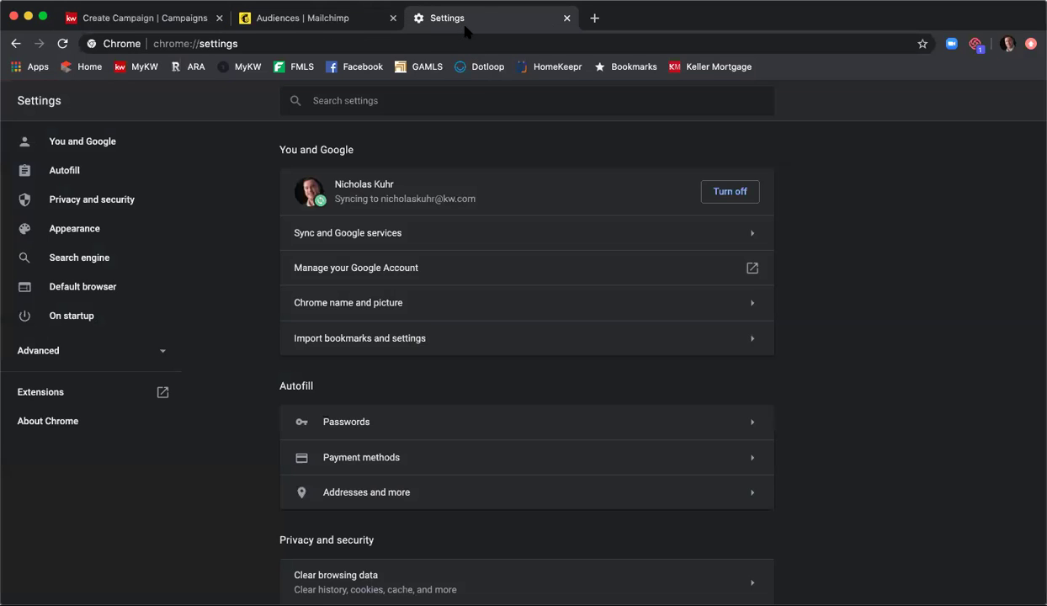
{"action": "left_click", "coordinate": [567, 18]}
{"action": "left_click", "coordinate": [227, 143]}
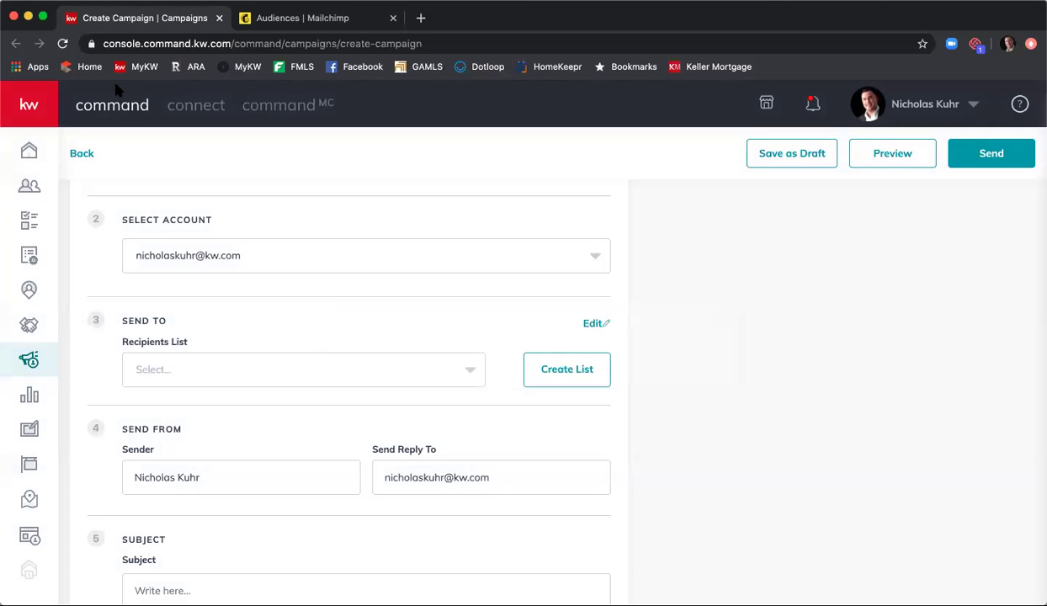
{"action": "left_click", "coordinate": [63, 44]}
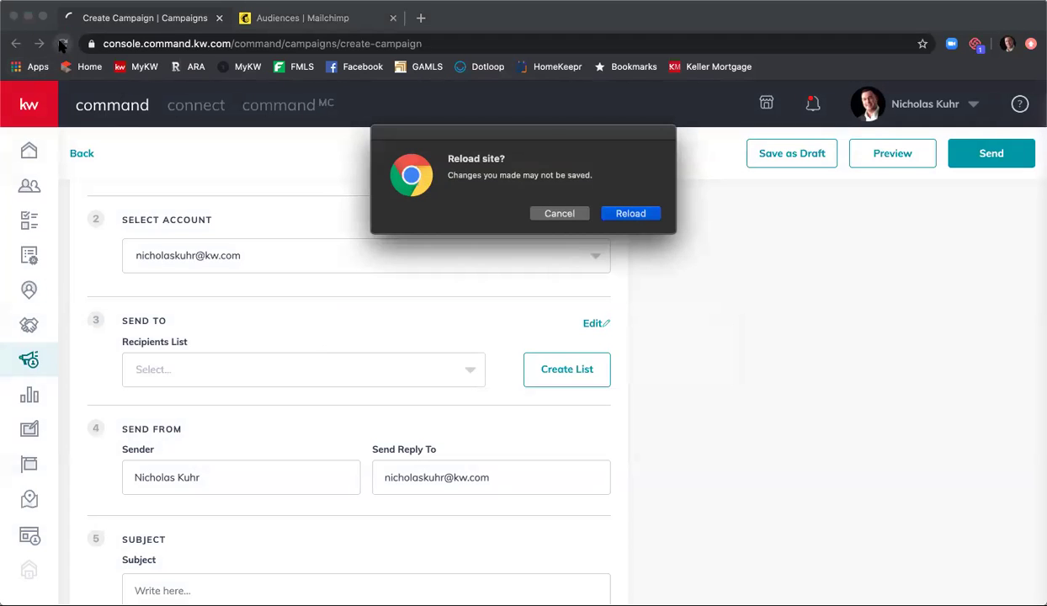
{"action": "left_click", "coordinate": [612, 216]}
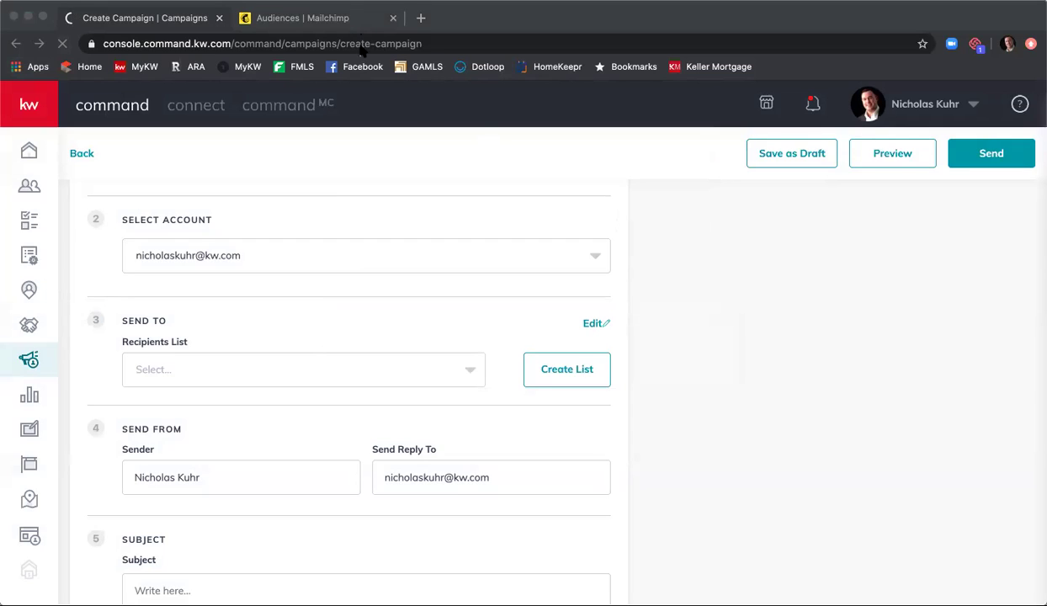
Refresh the Mailchimp audiences tab to reach its Log In page and accept cookies.
{"action": "left_click", "coordinate": [318, 21]}
{"action": "left_click", "coordinate": [62, 44]}
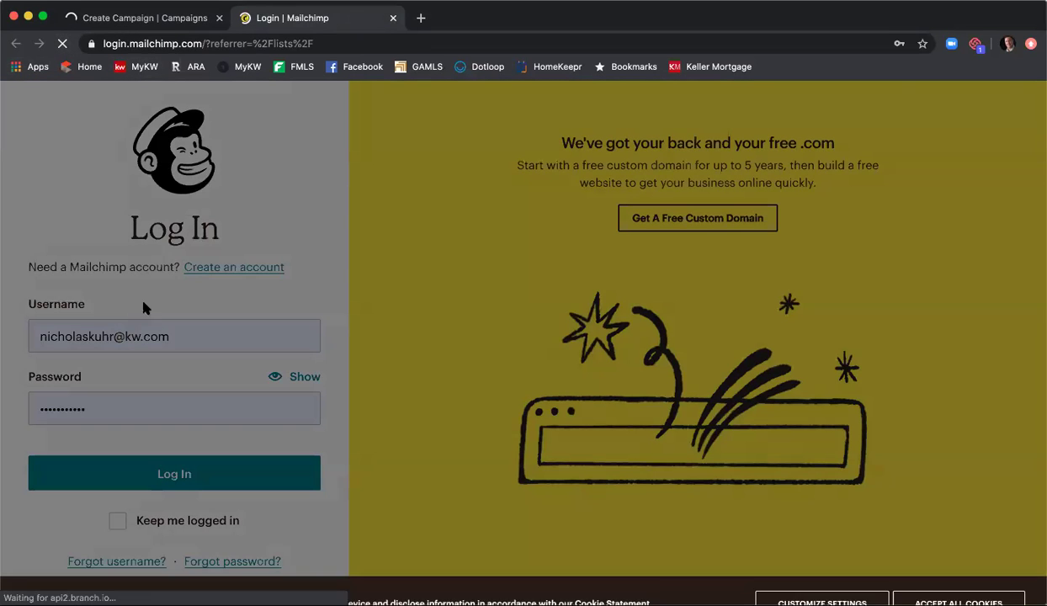
{"action": "left_click", "coordinate": [947, 578]}
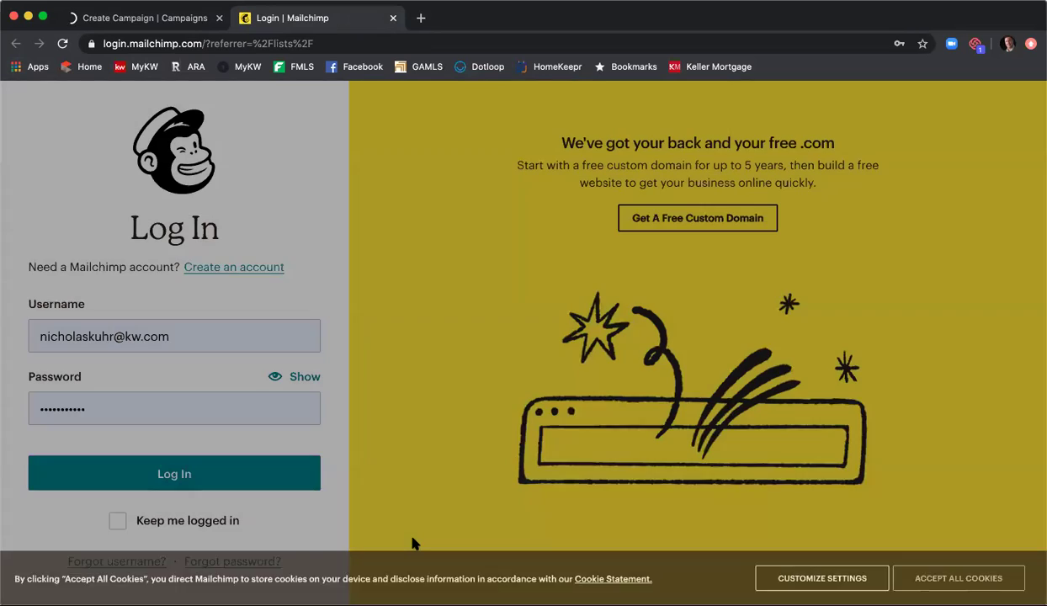
Log in to Mailchimp with the brokerage account and submit the SMS verification code.
{"action": "left_click", "coordinate": [166, 476]}
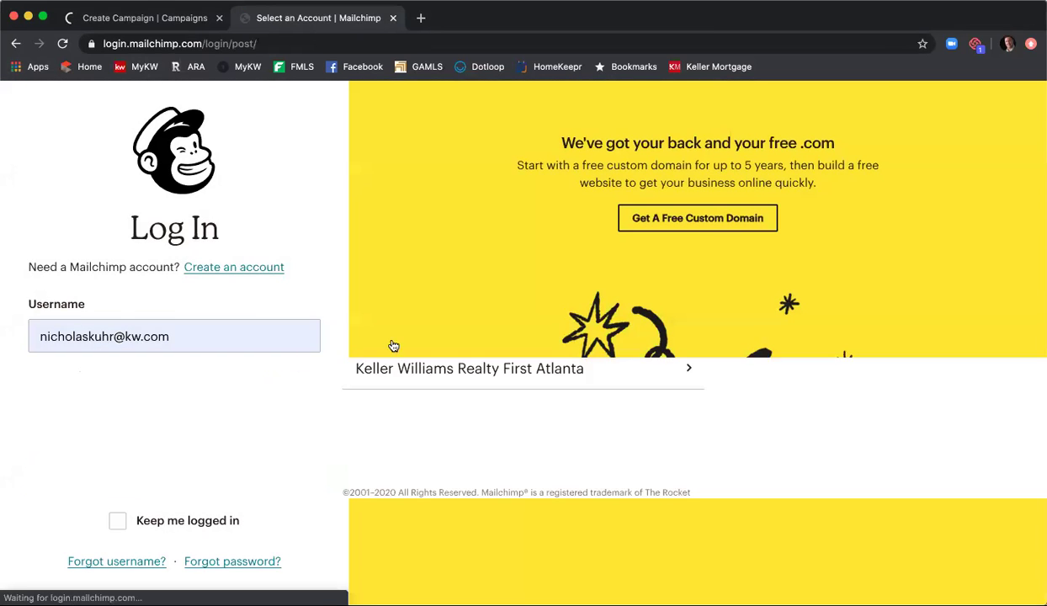
{"action": "left_click", "coordinate": [421, 336]}
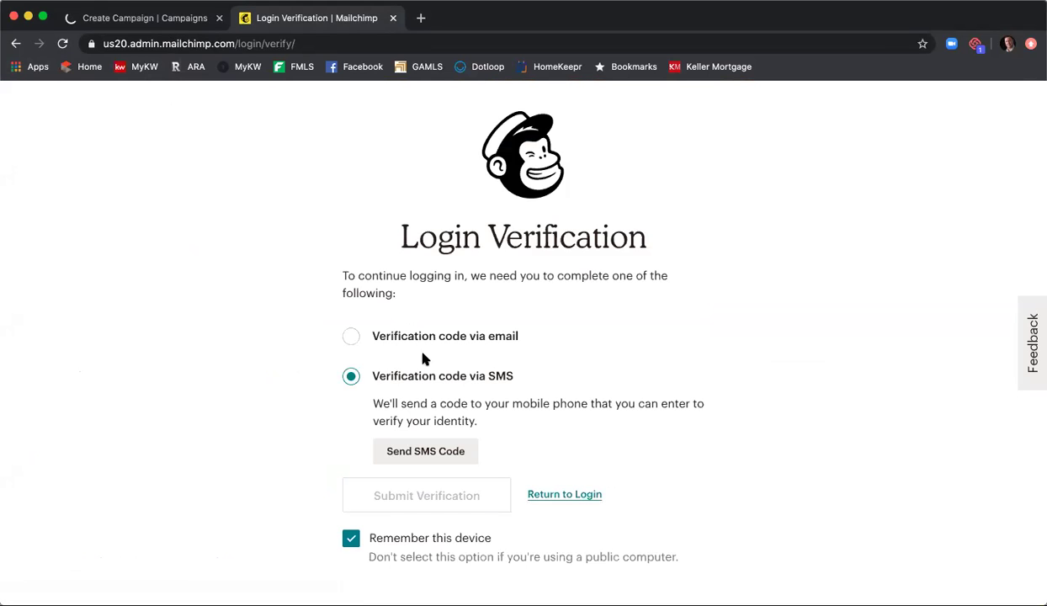
{"action": "left_click", "coordinate": [461, 455]}
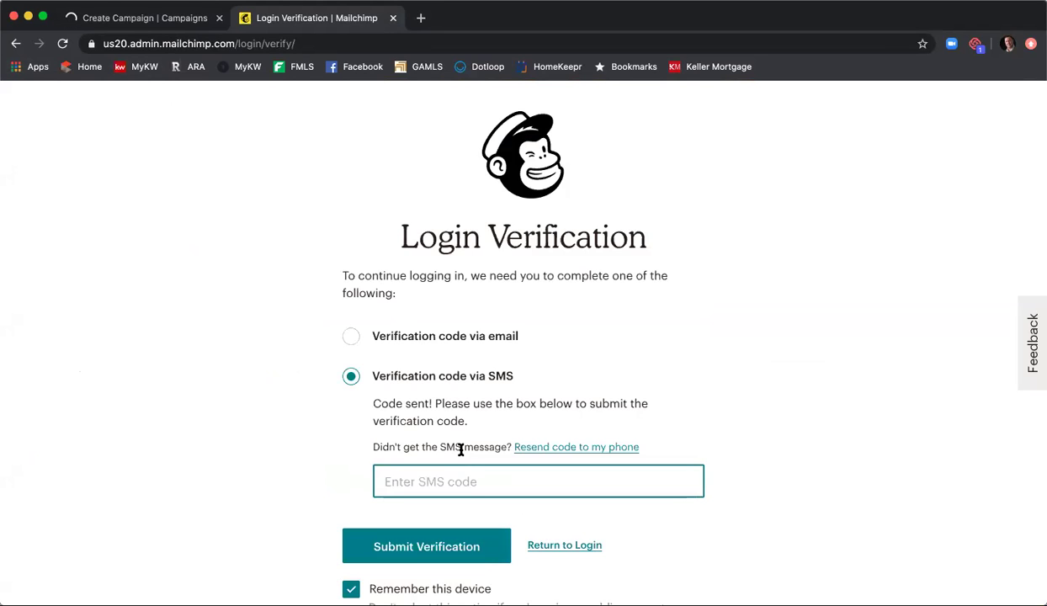
{"action": "key", "text": "BackSpace"}
{"action": "left_click", "coordinate": [432, 538]}
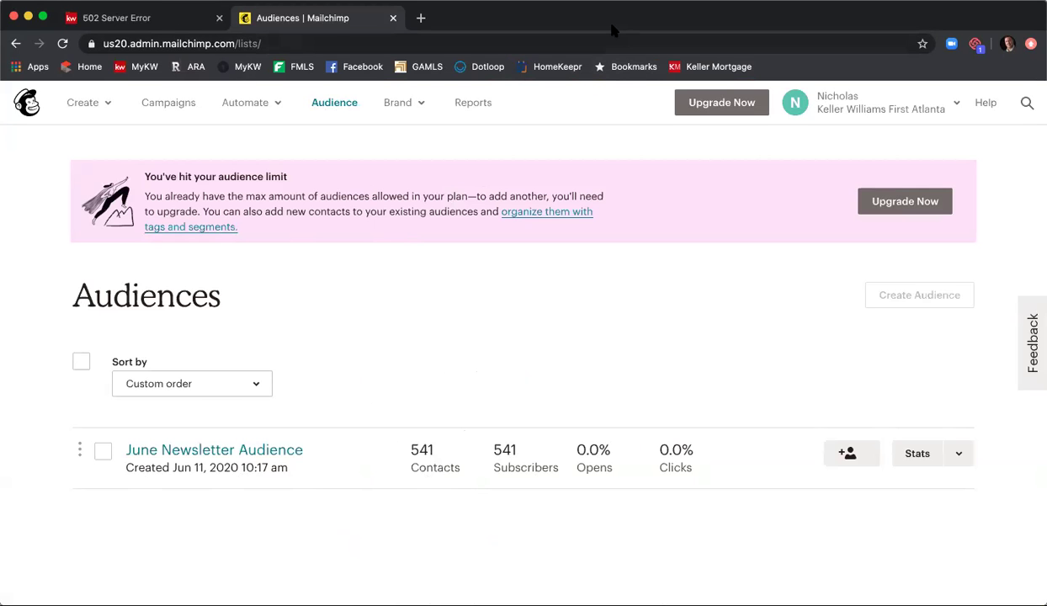
Load agent.kw.com in the server-error tab, sign in to KW Command, and return to Mailchimp Audiences.
{"action": "left_click", "coordinate": [118, 17]}
{"action": "left_click", "coordinate": [215, 44]}
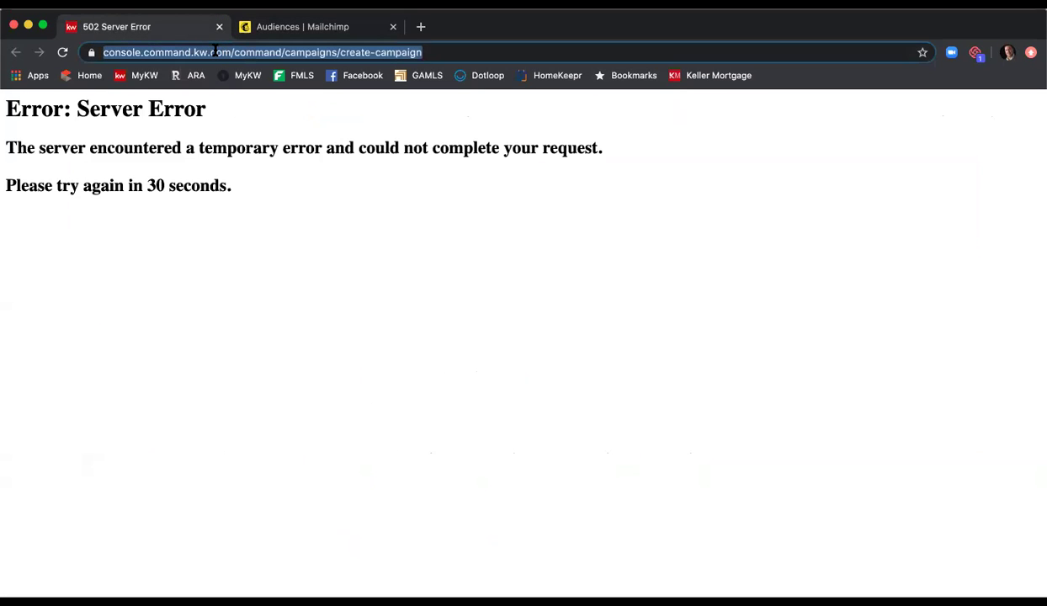
{"action": "type", "text": "agent.ke"}
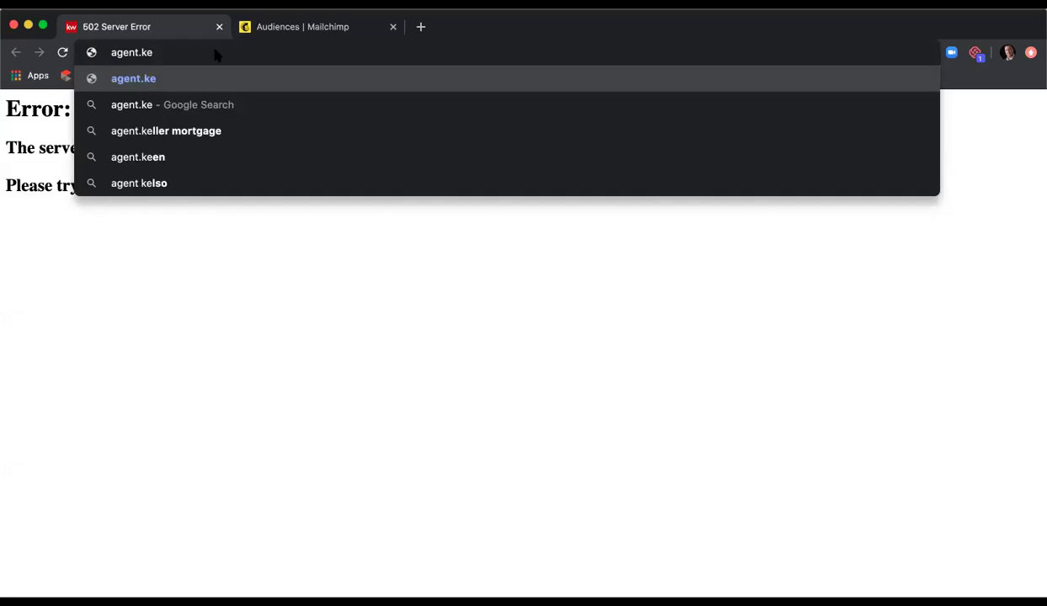
{"action": "key", "text": "BackSpace"}
{"action": "type", "text": "w.com"}
{"action": "key", "text": "Return"}
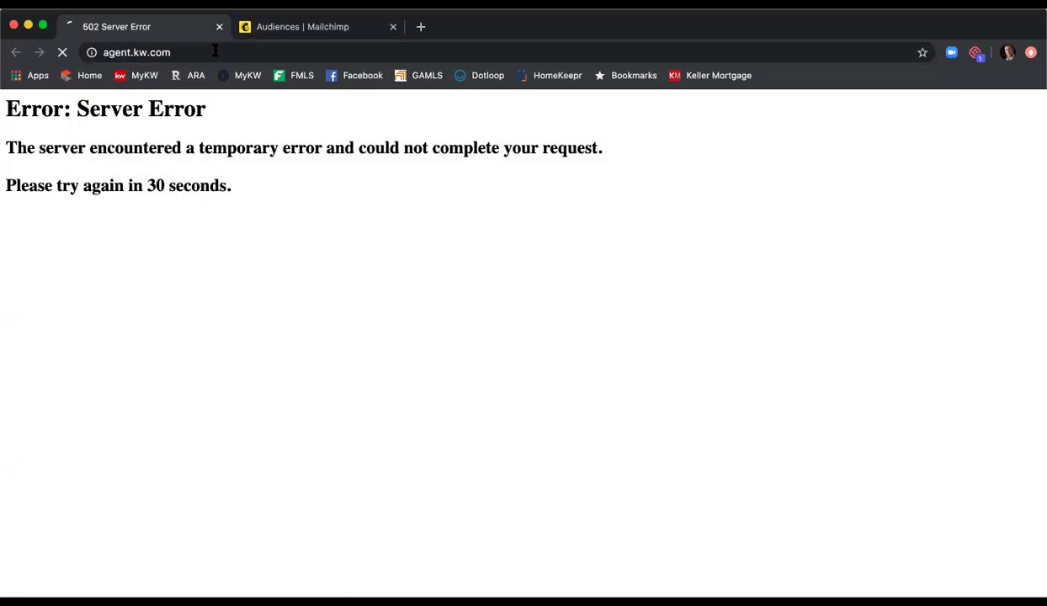
{"action": "left_click", "coordinate": [603, 471]}
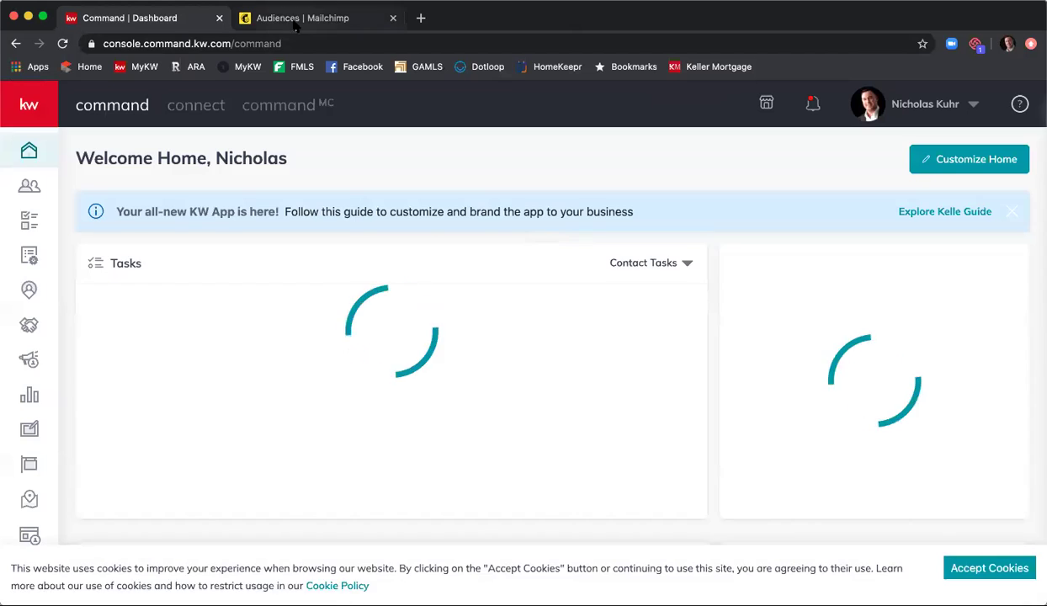
{"action": "left_click", "coordinate": [304, 26]}
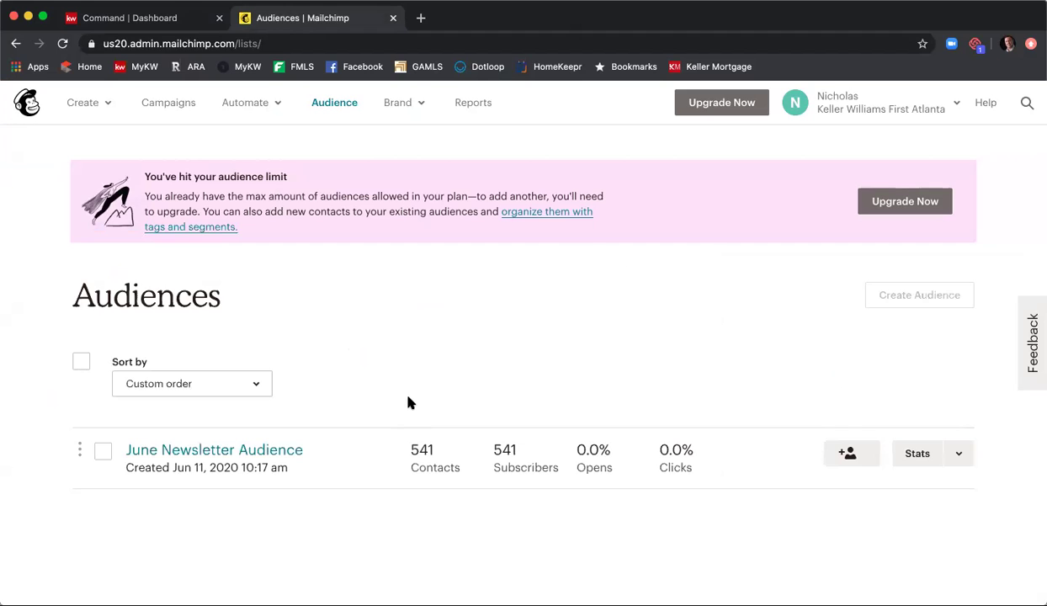
{"action": "left_click", "coordinate": [341, 106]}
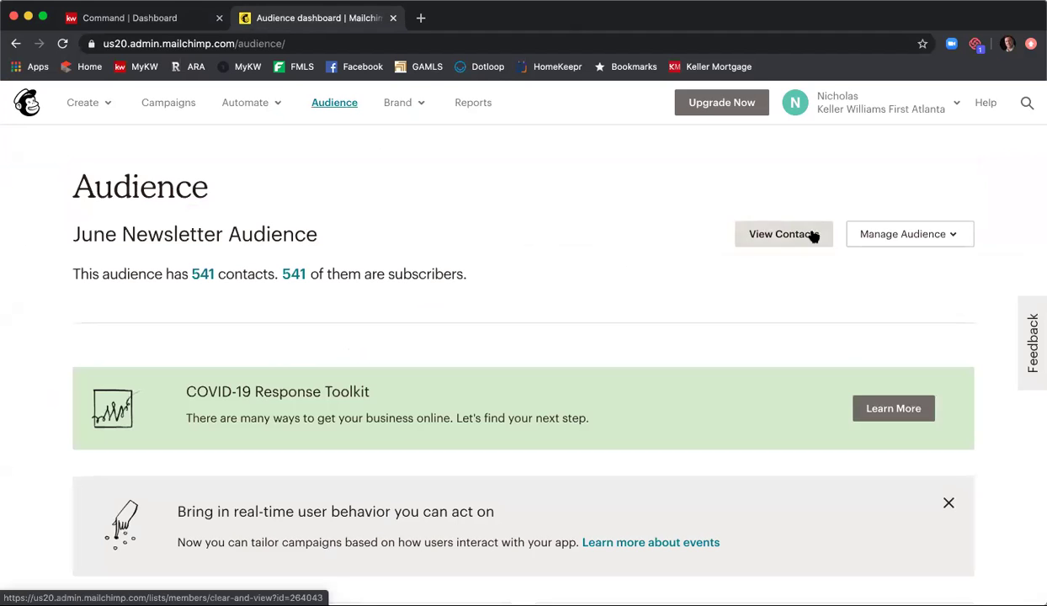
{"action": "left_click", "coordinate": [888, 236]}
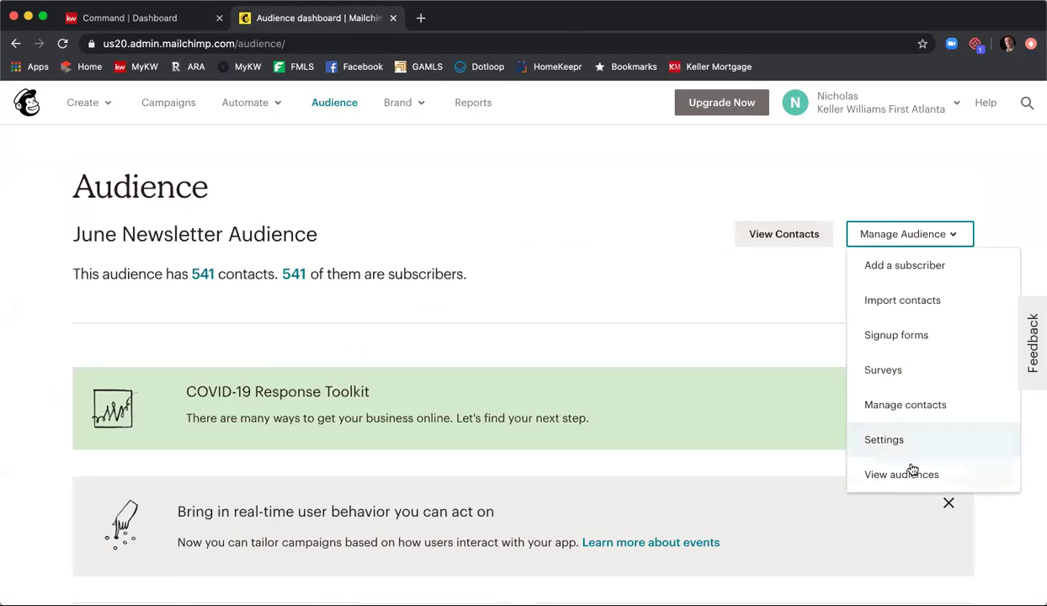
{"action": "left_click", "coordinate": [914, 476]}
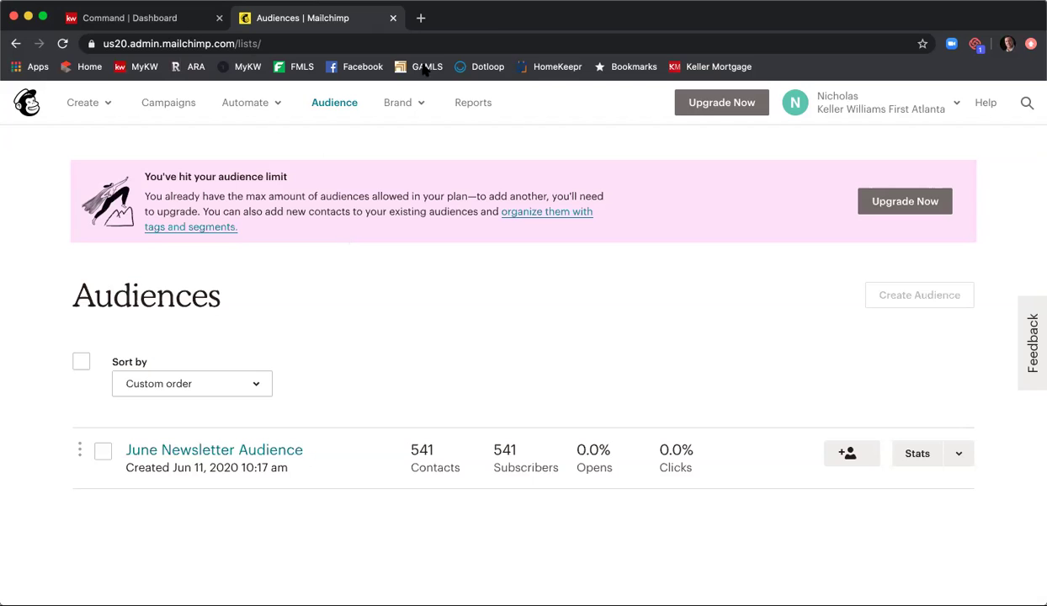
Start a new Email campaign from KW Command's Campaigns > Emails section.
{"action": "left_click", "coordinate": [122, 19]}
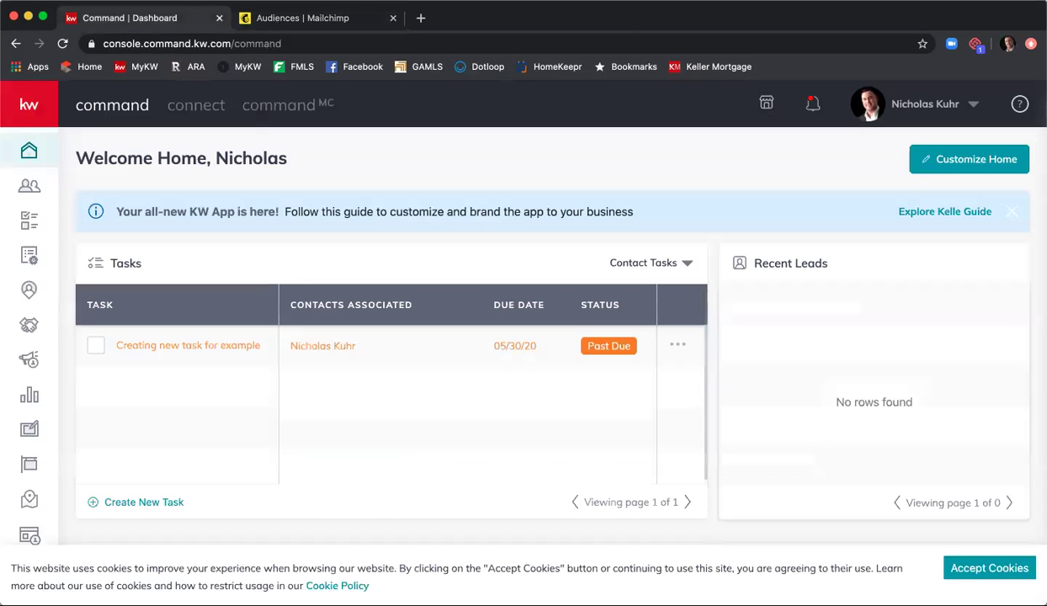
{"action": "left_click", "coordinate": [27, 355]}
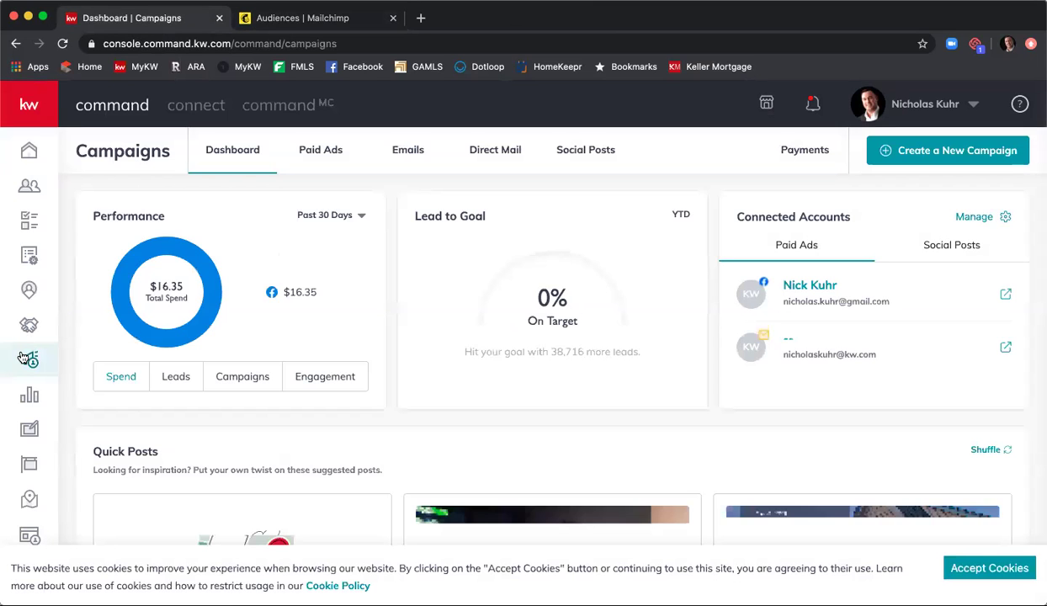
{"action": "left_click", "coordinate": [408, 150]}
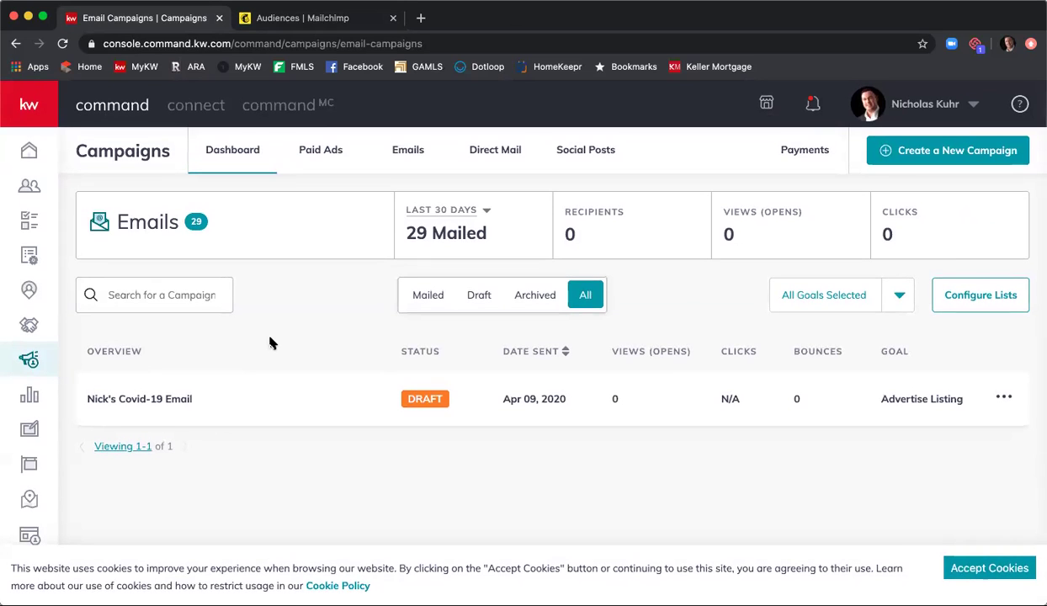
{"action": "left_click", "coordinate": [990, 153]}
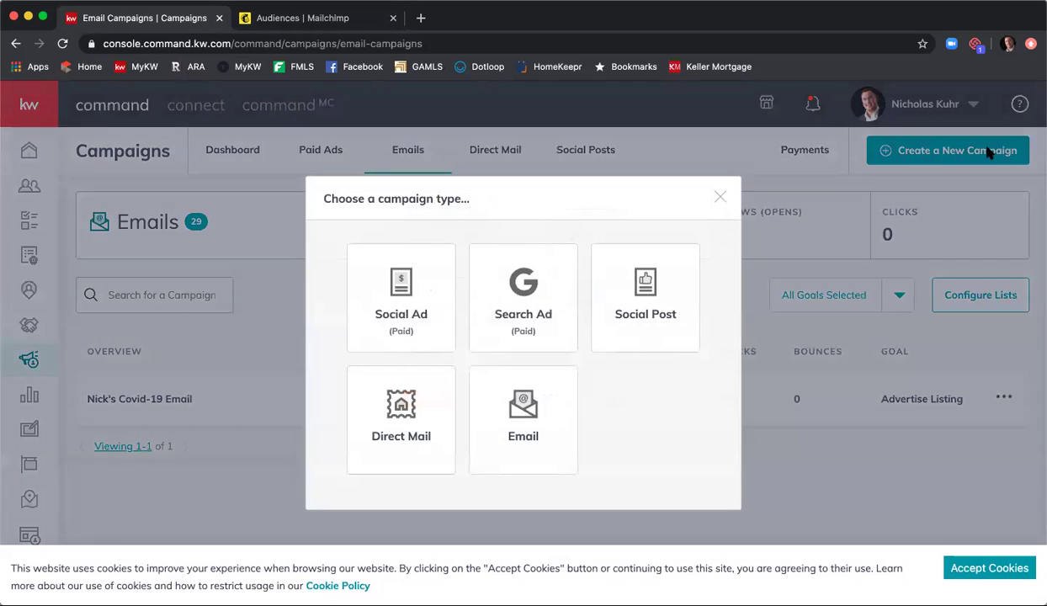
{"action": "left_click", "coordinate": [517, 419]}
Name the campaign 'June Newsletter', choose the Brand Awareness goal, and set it up.
{"action": "left_click", "coordinate": [448, 162]}
{"action": "type", "text": "June N"}
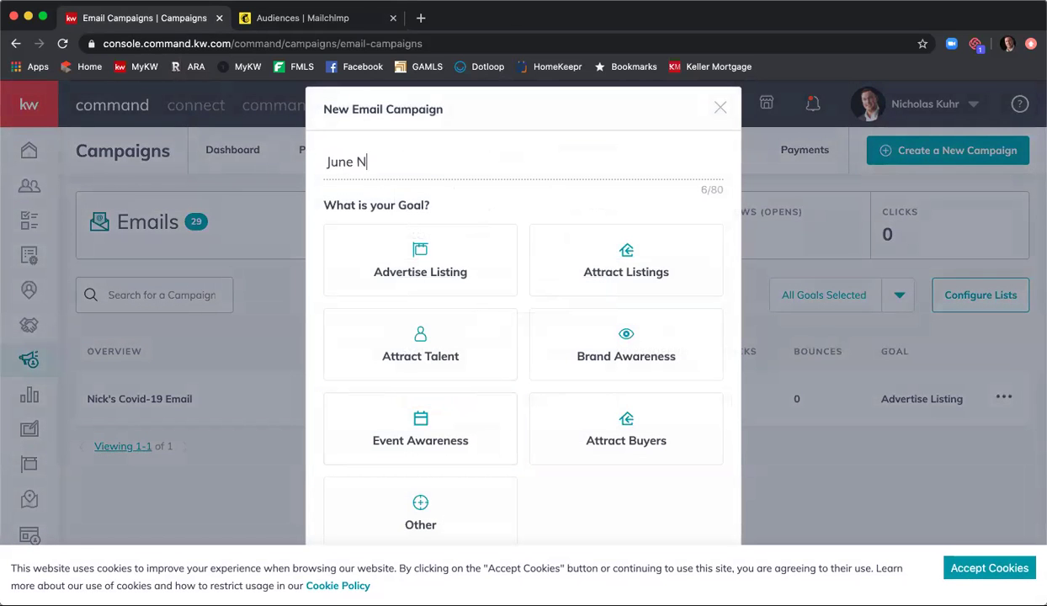
{"action": "type", "text": "ewsletter"}
{"action": "left_click", "coordinate": [631, 360]}
{"action": "scroll", "coordinate": [566, 342], "scroll_direction": "down", "scroll_amount": 3}
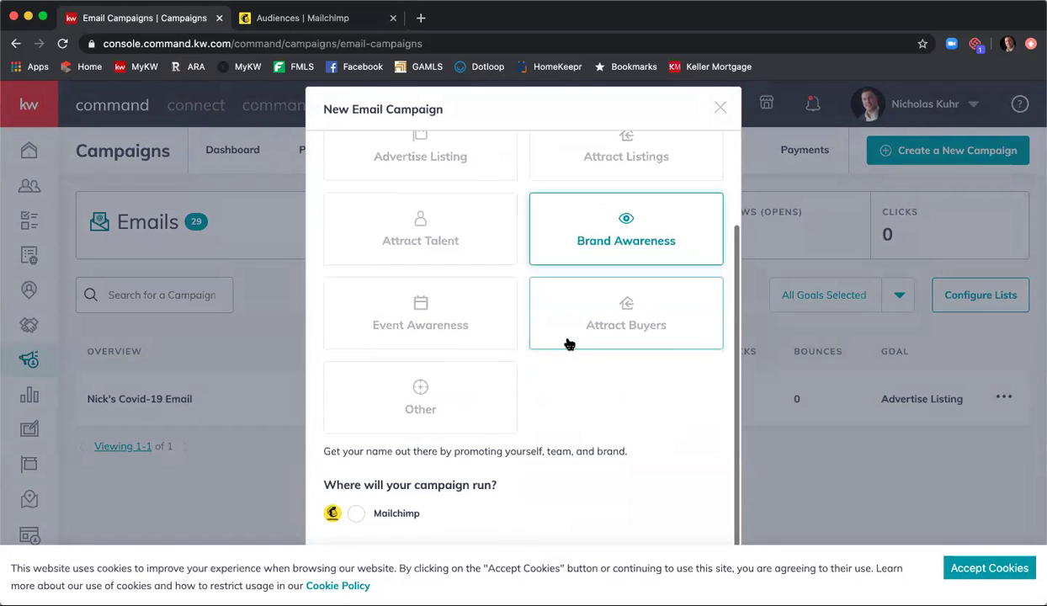
{"action": "scroll", "coordinate": [776, 474], "scroll_direction": "down", "scroll_amount": 1}
{"action": "left_click", "coordinate": [989, 561]}
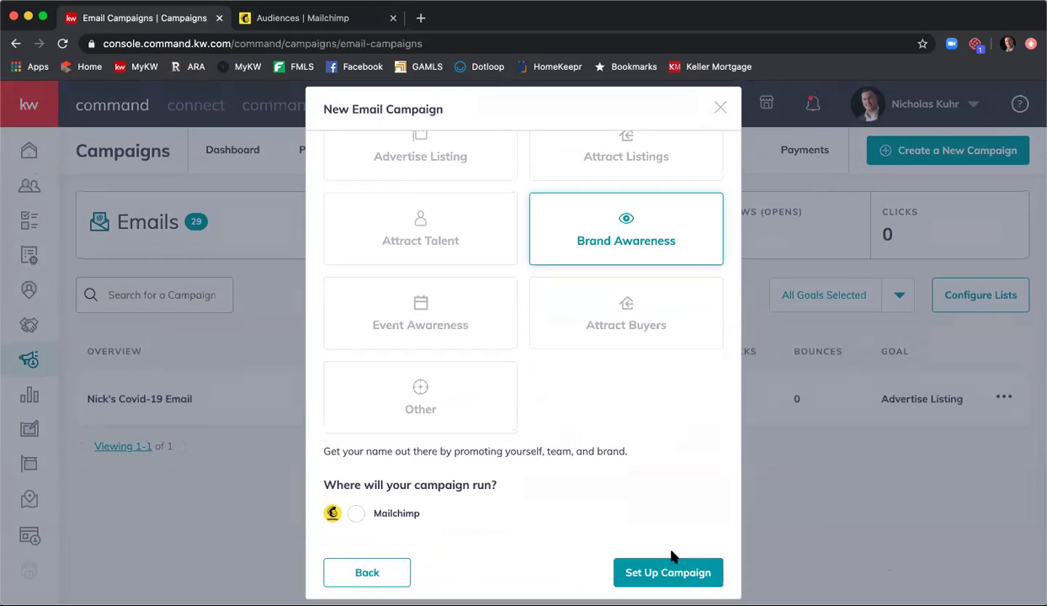
{"action": "left_click", "coordinate": [684, 562]}
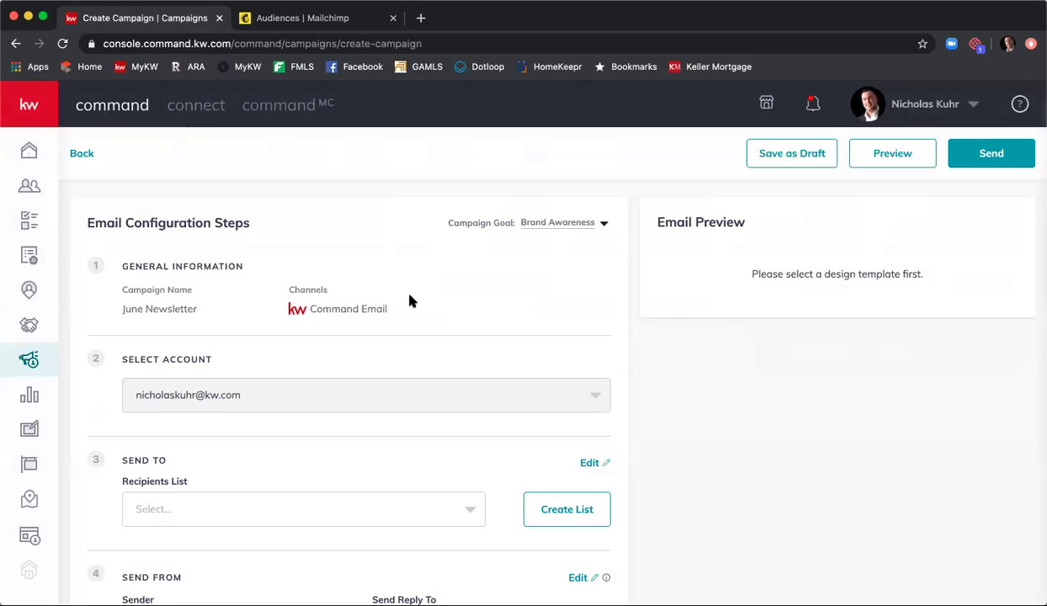
Check the Recipients List dropdown repeatedly and find it offers no lists.
{"action": "scroll", "coordinate": [410, 301], "scroll_direction": "down", "scroll_amount": 3}
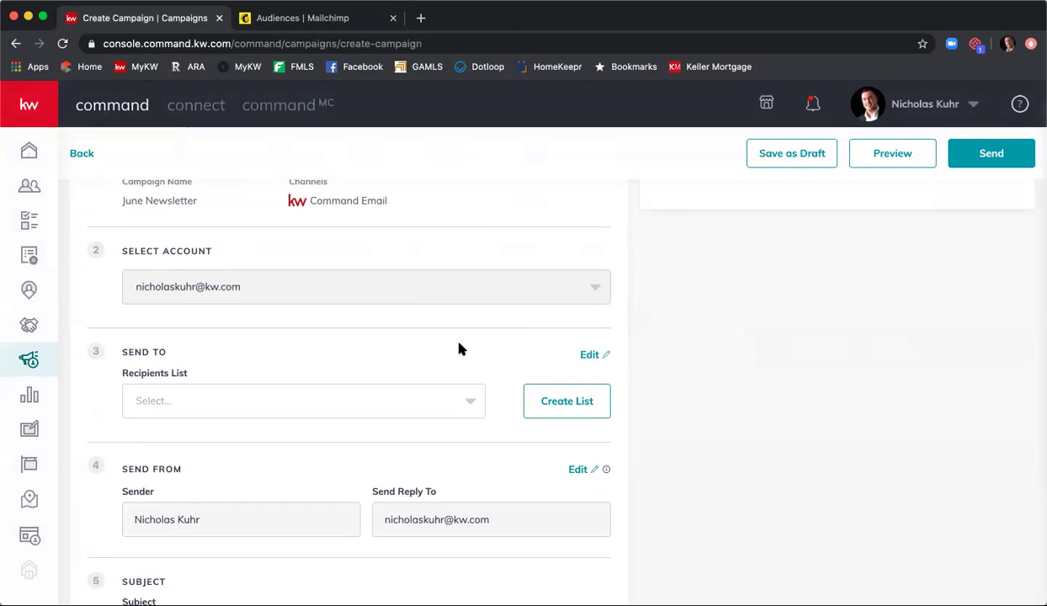
{"action": "scroll", "coordinate": [460, 349], "scroll_direction": "up", "scroll_amount": 3}
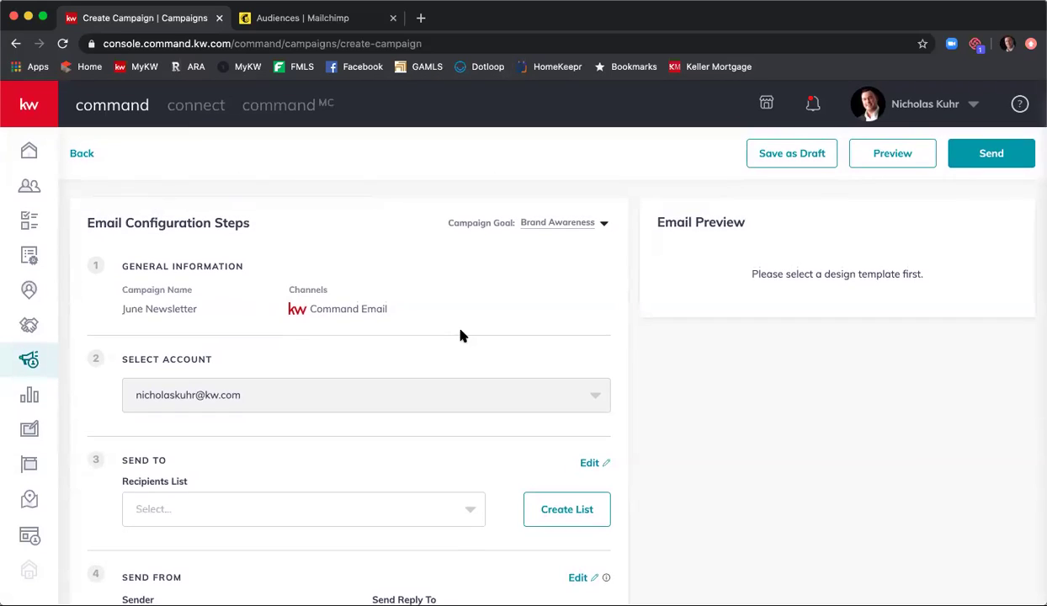
{"action": "scroll", "coordinate": [475, 328], "scroll_direction": "down", "scroll_amount": 2}
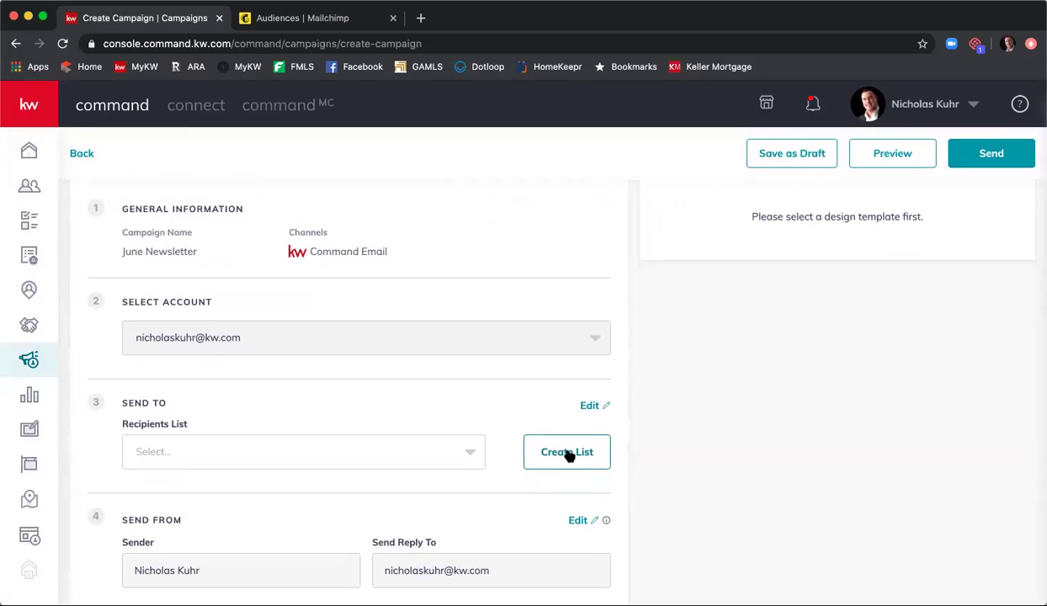
{"action": "left_click", "coordinate": [473, 453]}
{"action": "left_click", "coordinate": [468, 453]}
{"action": "left_click", "coordinate": [459, 459]}
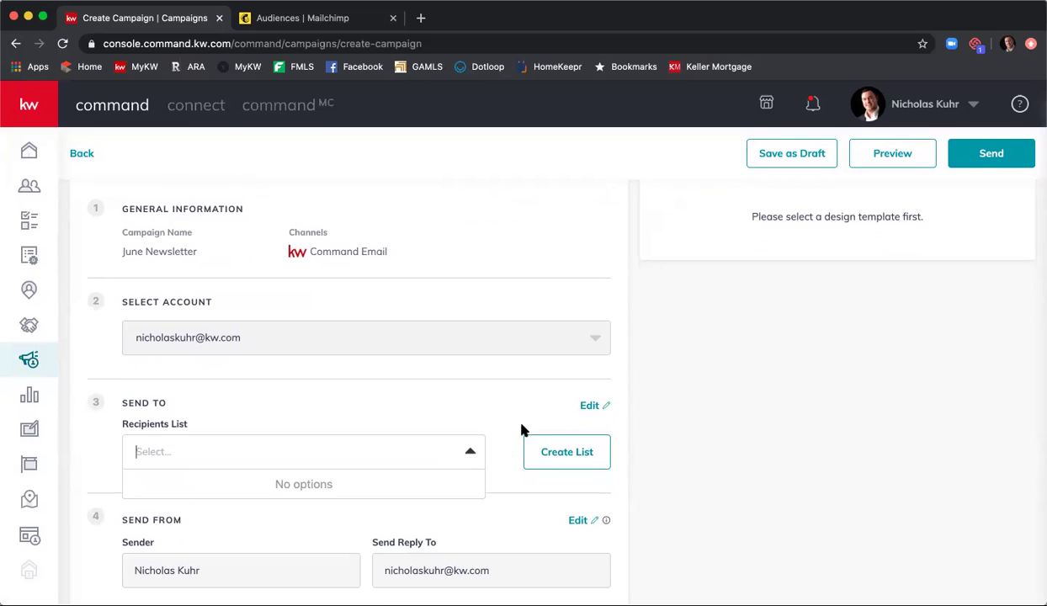
{"action": "left_click", "coordinate": [587, 406]}
{"action": "left_click", "coordinate": [462, 452]}
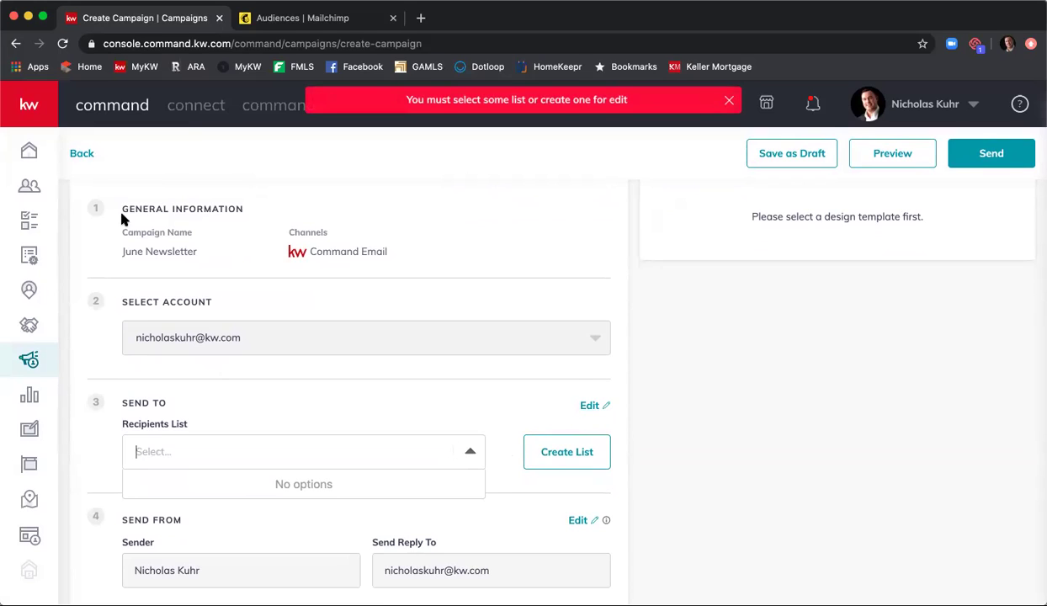
{"action": "left_click", "coordinate": [340, 460]}
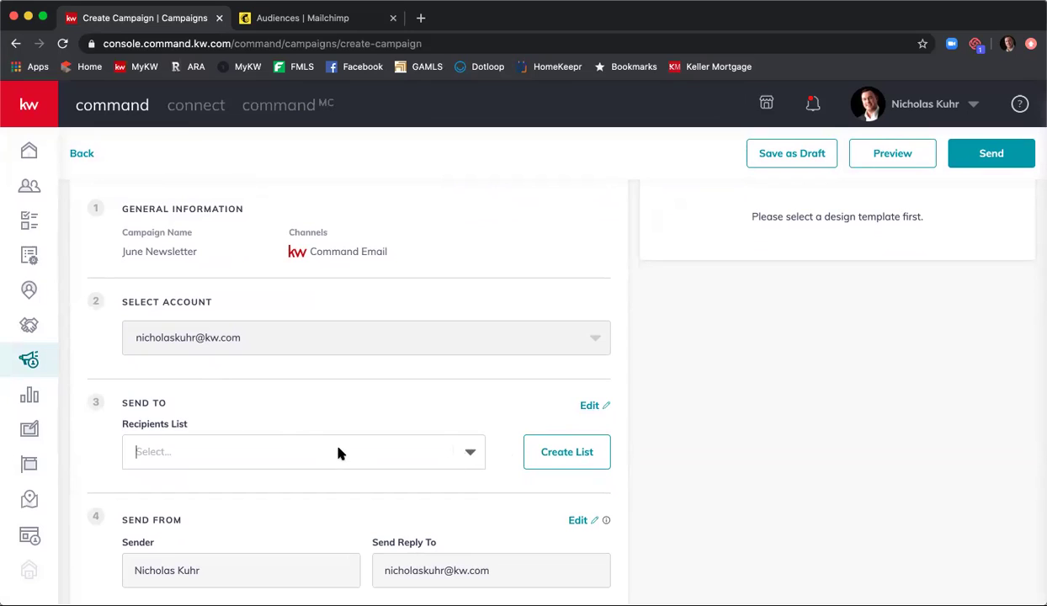
{"action": "scroll", "coordinate": [345, 404], "scroll_direction": "down", "scroll_amount": 1}
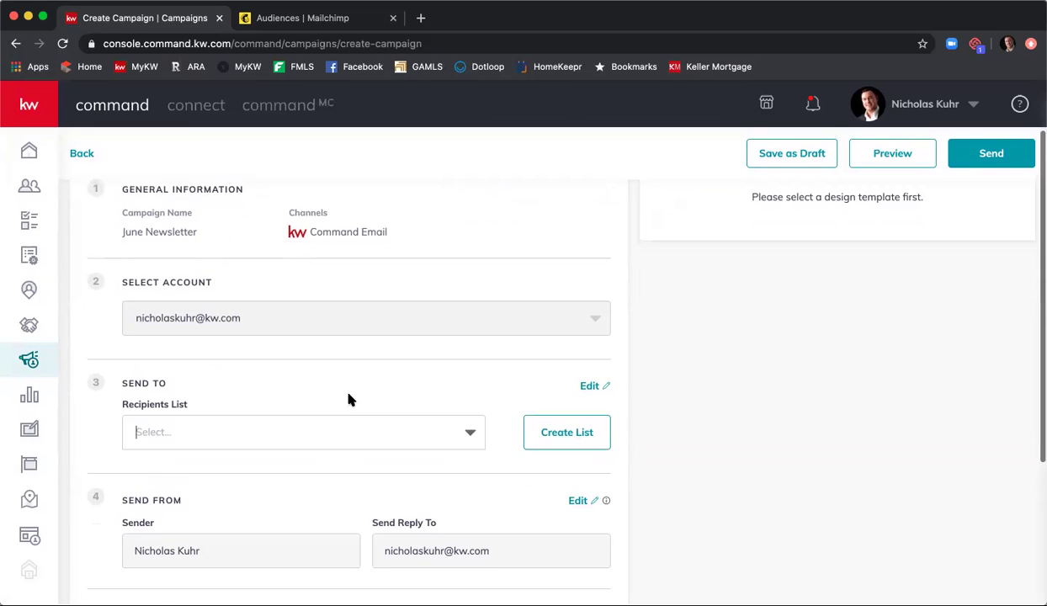
{"action": "left_click", "coordinate": [402, 404]}
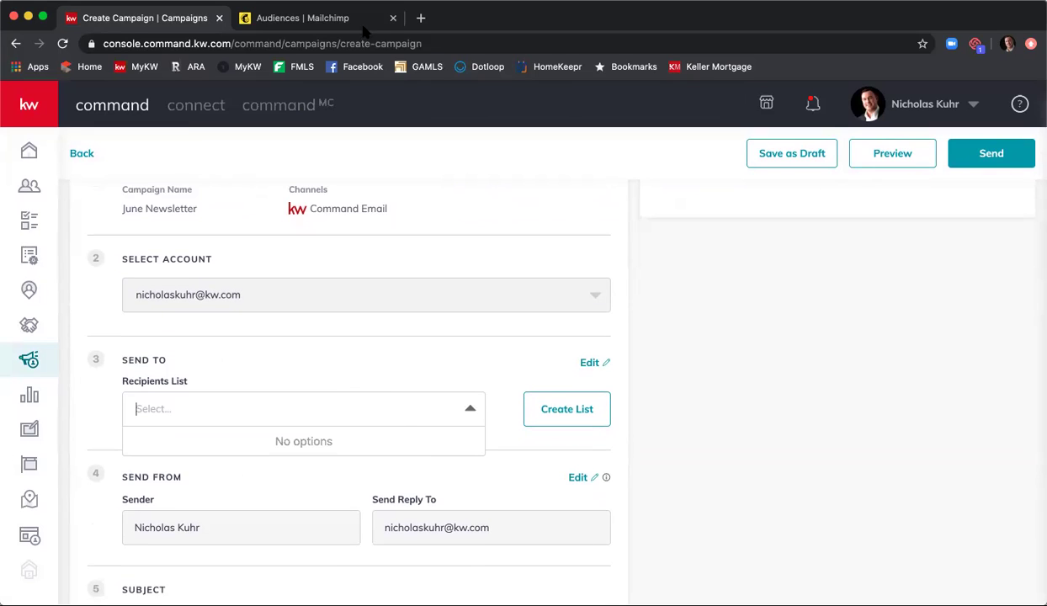
Look at the Mailchimp Audiences tab, then reload the campaign setup page.
{"action": "left_click", "coordinate": [305, 18]}
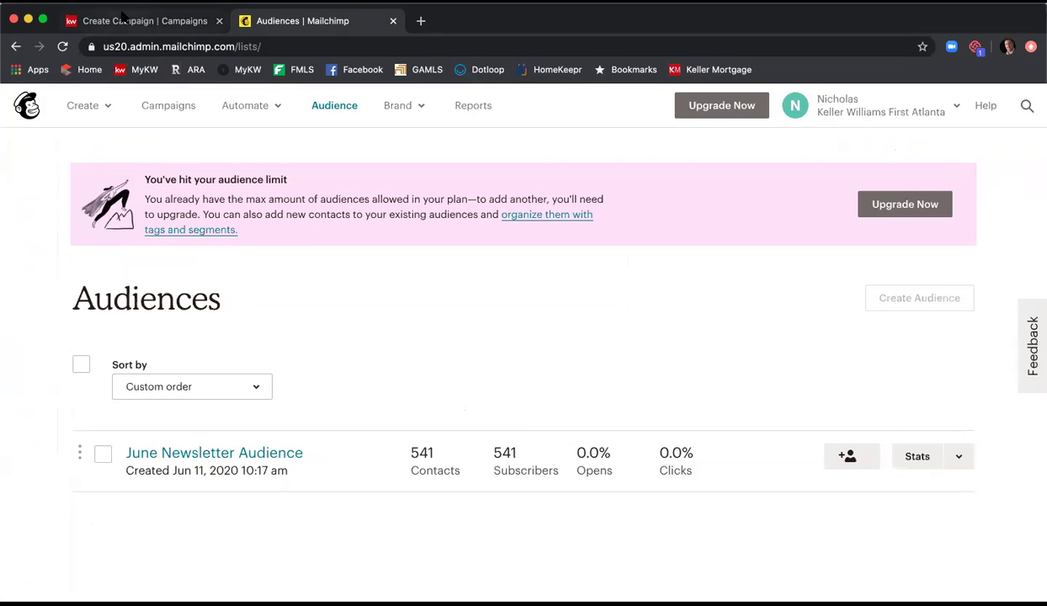
{"action": "left_click", "coordinate": [126, 19]}
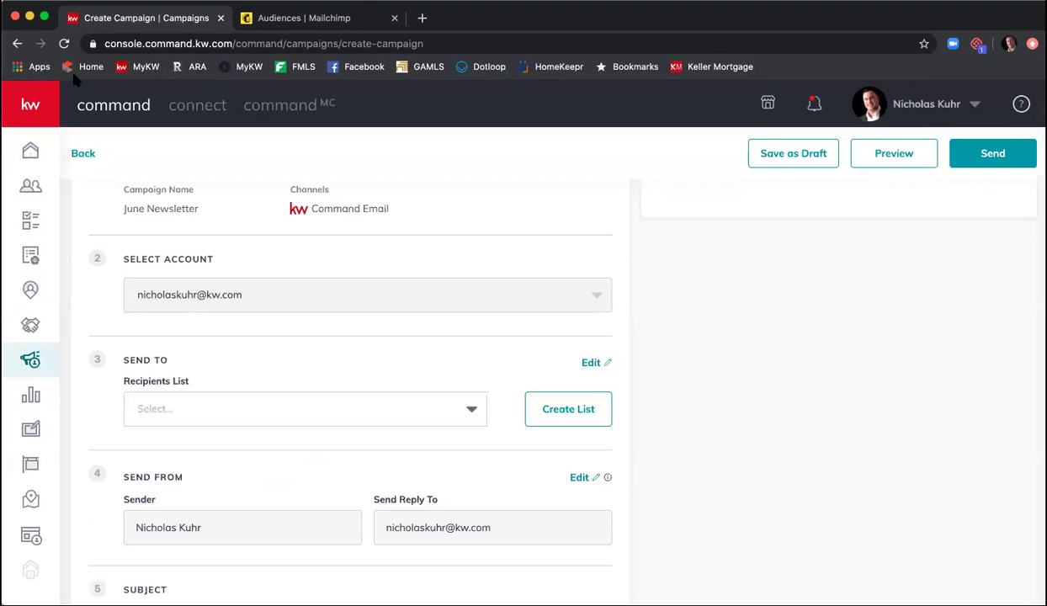
{"action": "left_click", "coordinate": [68, 43]}
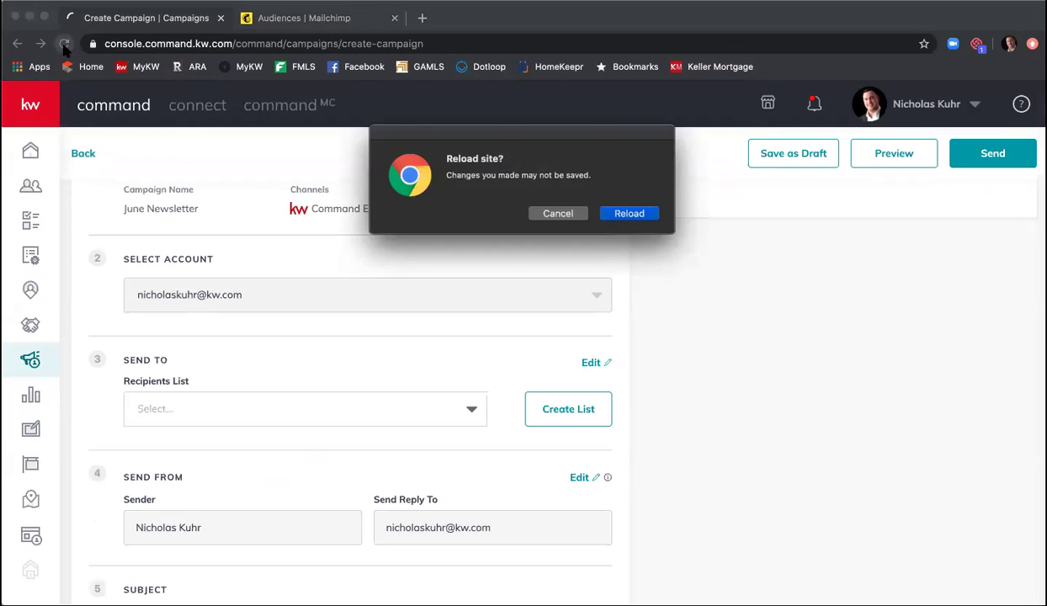
After reloading, create the 'June Newsletter' email campaign with Brand Awareness goal through Mailchimp.
{"action": "left_click", "coordinate": [628, 213]}
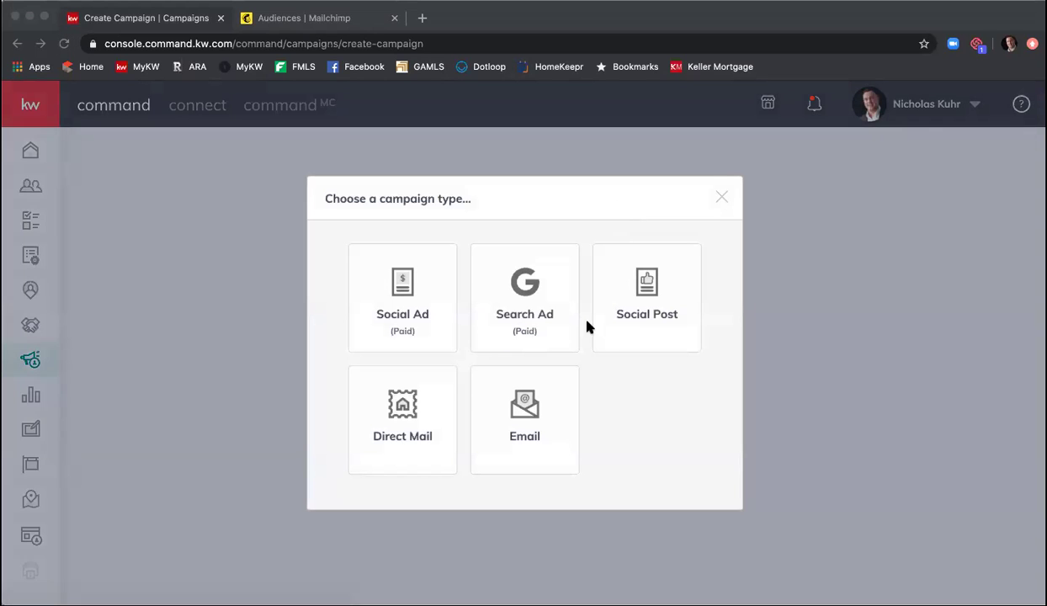
{"action": "left_click", "coordinate": [552, 425]}
{"action": "left_click", "coordinate": [444, 155]}
{"action": "type", "text": "June L"}
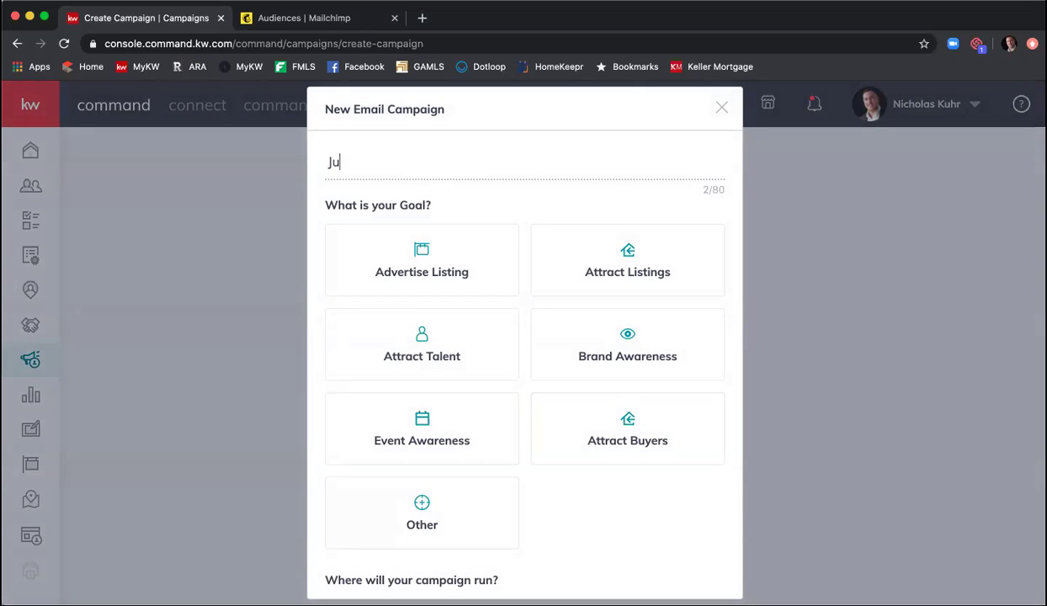
{"action": "key", "text": "BackSpace"}
{"action": "type", "text": "Newletter"}
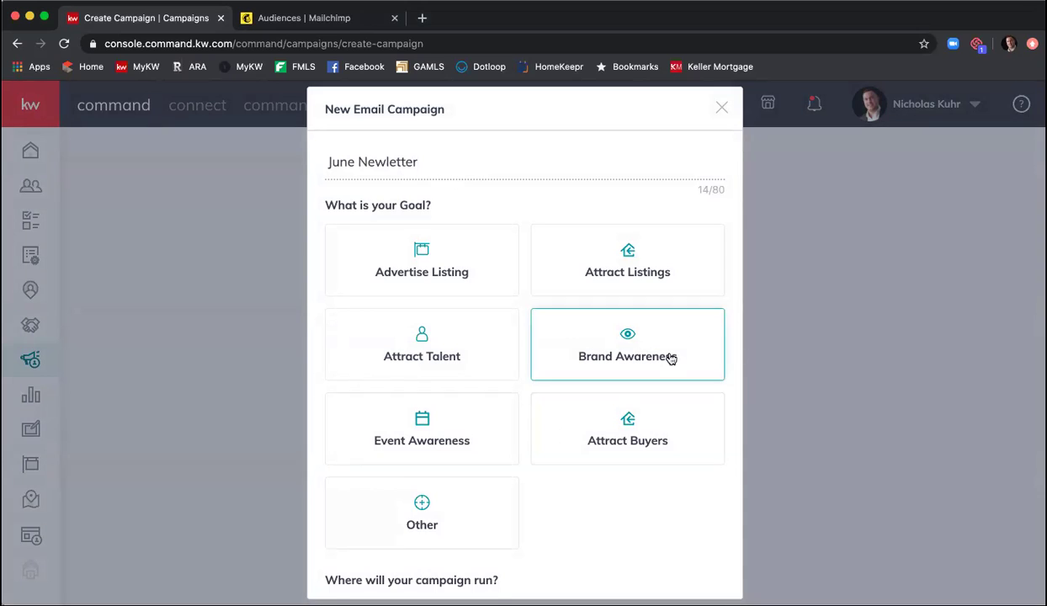
{"action": "left_click", "coordinate": [671, 358]}
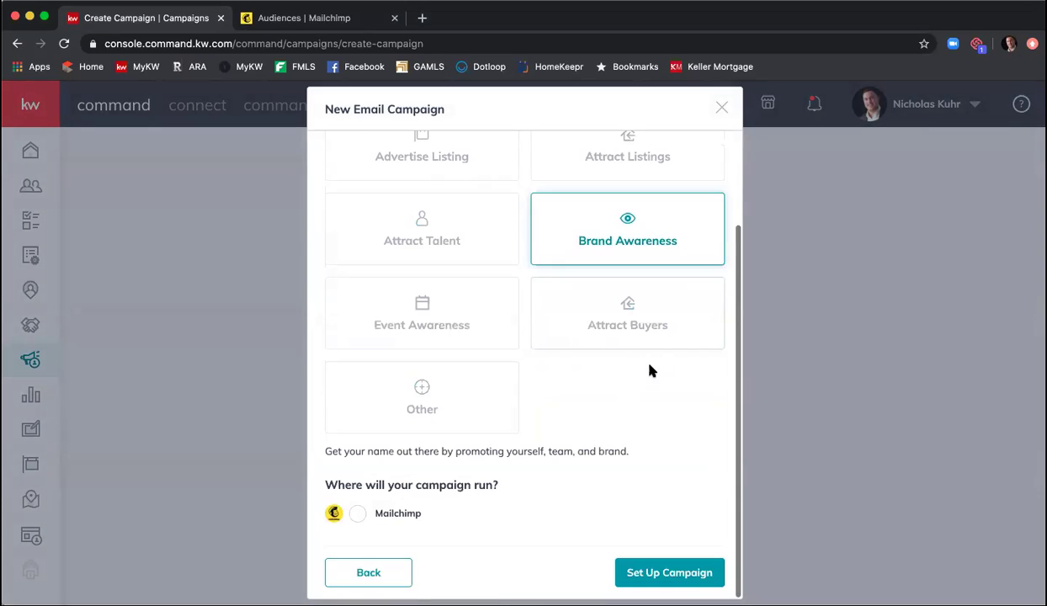
{"action": "left_click", "coordinate": [358, 514]}
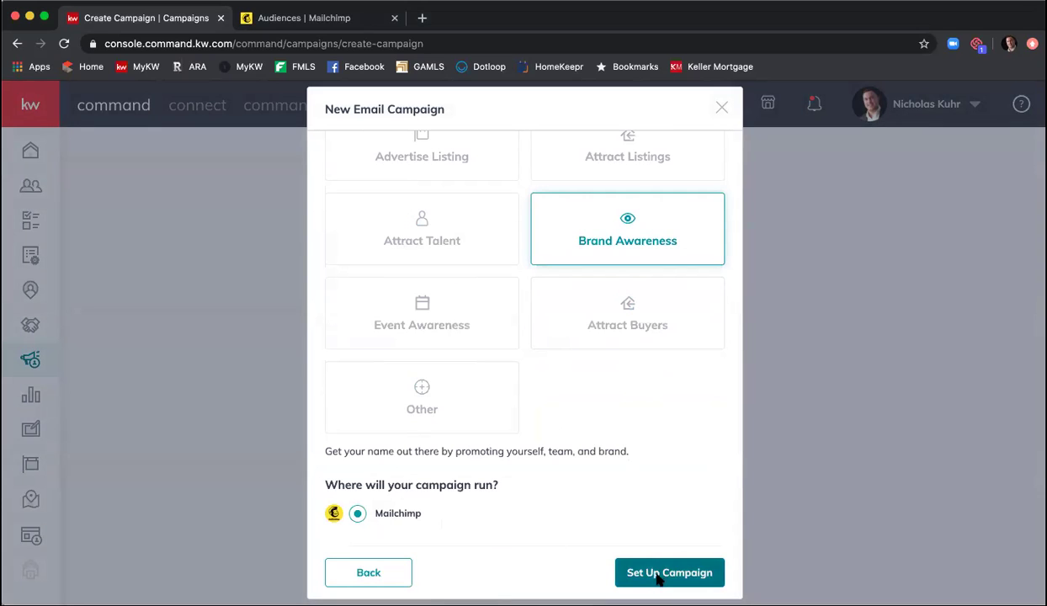
{"action": "left_click", "coordinate": [662, 574]}
{"action": "scroll", "coordinate": [386, 395], "scroll_direction": "down", "scroll_amount": 1}
{"action": "scroll", "coordinate": [387, 412], "scroll_direction": "down", "scroll_amount": 2}
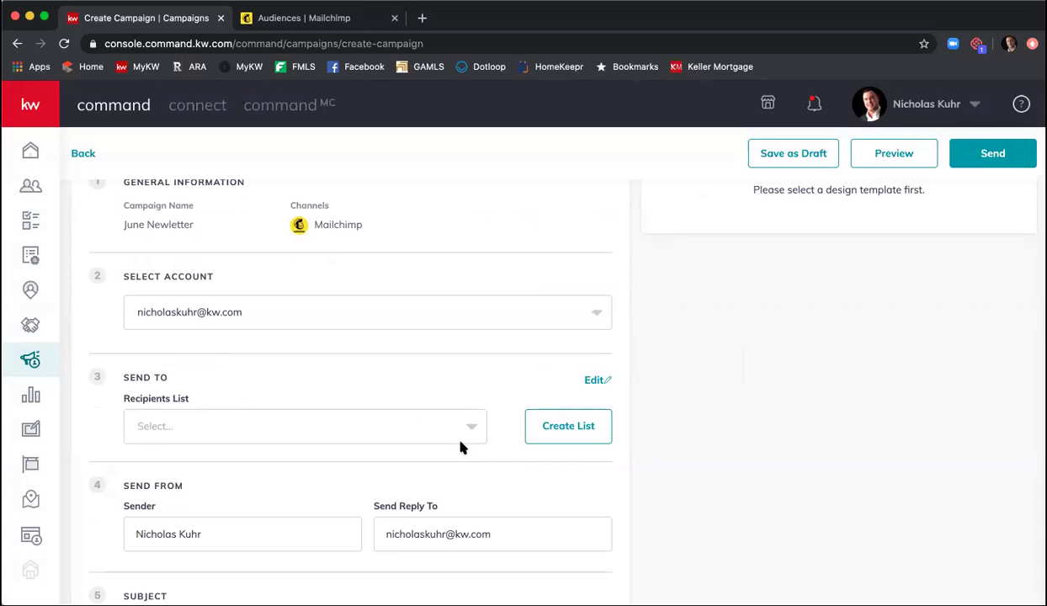
Choose June Newsletter Audience from the Recipients List dropdown.
{"action": "left_click", "coordinate": [475, 431]}
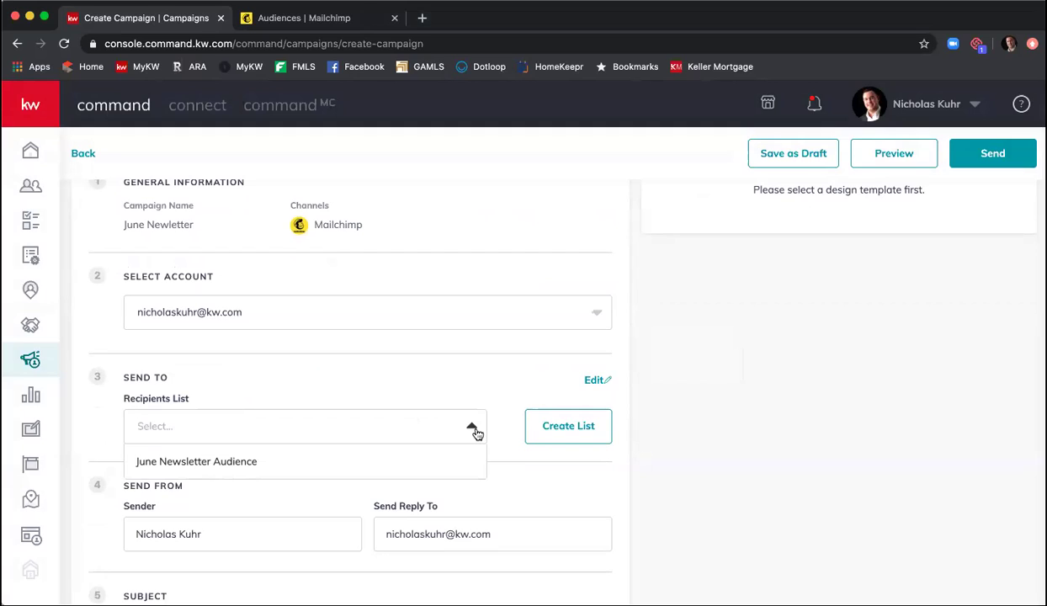
{"action": "left_click", "coordinate": [357, 462]}
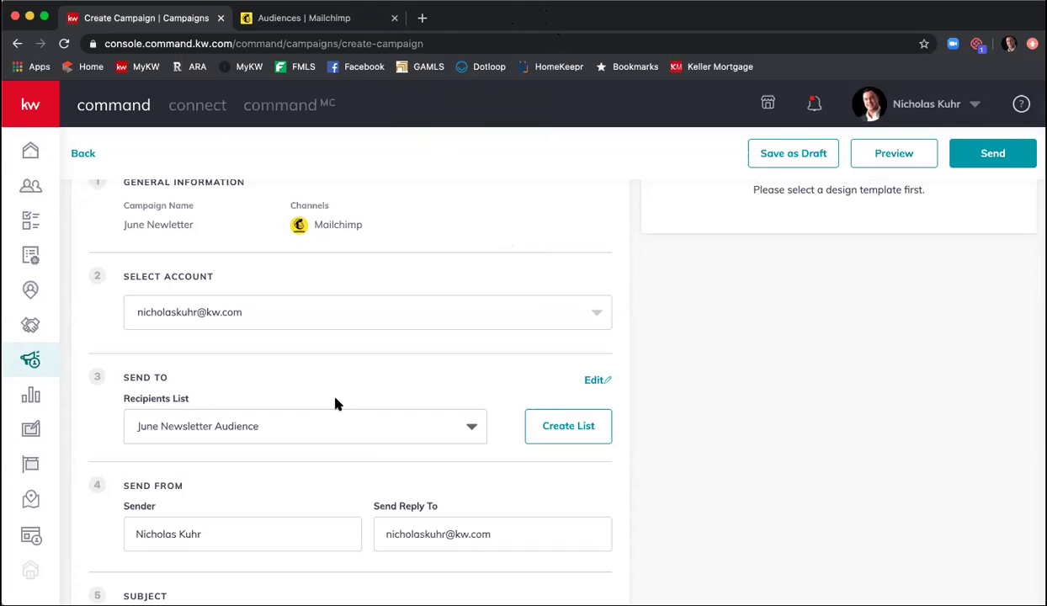
Enter 'Great Summer Activities for the Whole Family!' in the campaign's Subject field.
{"action": "scroll", "coordinate": [314, 377], "scroll_direction": "down", "scroll_amount": 1}
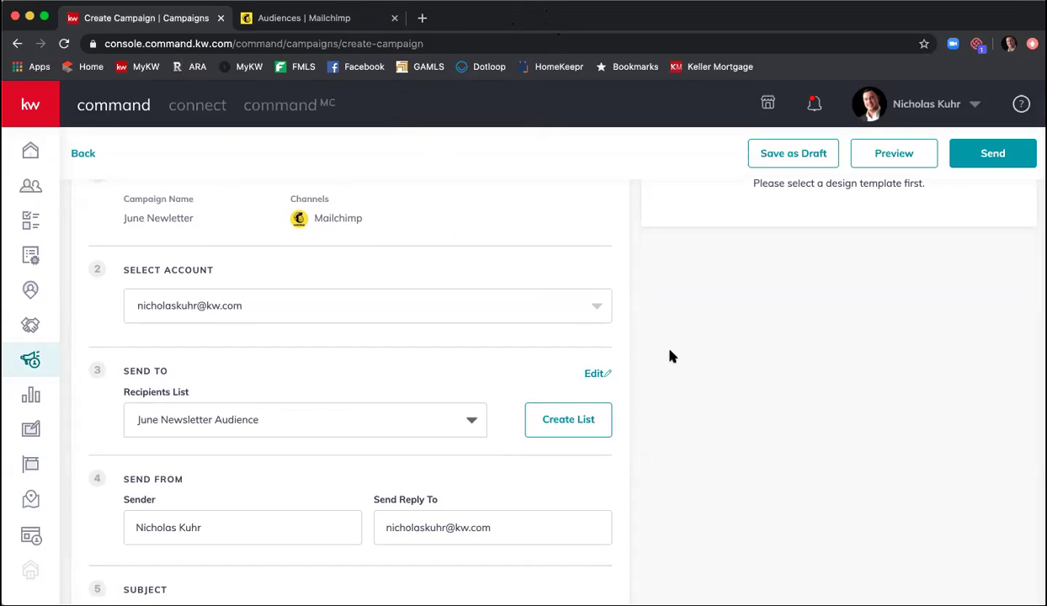
{"action": "scroll", "coordinate": [676, 355], "scroll_direction": "down", "scroll_amount": 2}
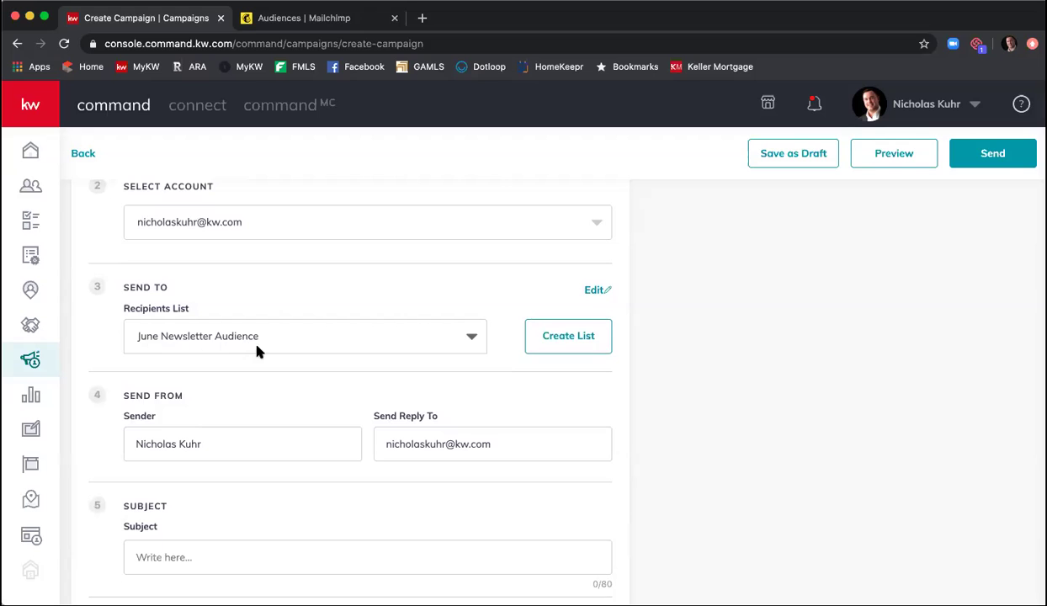
{"action": "scroll", "coordinate": [267, 358], "scroll_direction": "down", "scroll_amount": 1}
{"action": "scroll", "coordinate": [267, 358], "scroll_direction": "down", "scroll_amount": 2}
{"action": "scroll", "coordinate": [269, 351], "scroll_direction": "down", "scroll_amount": 1}
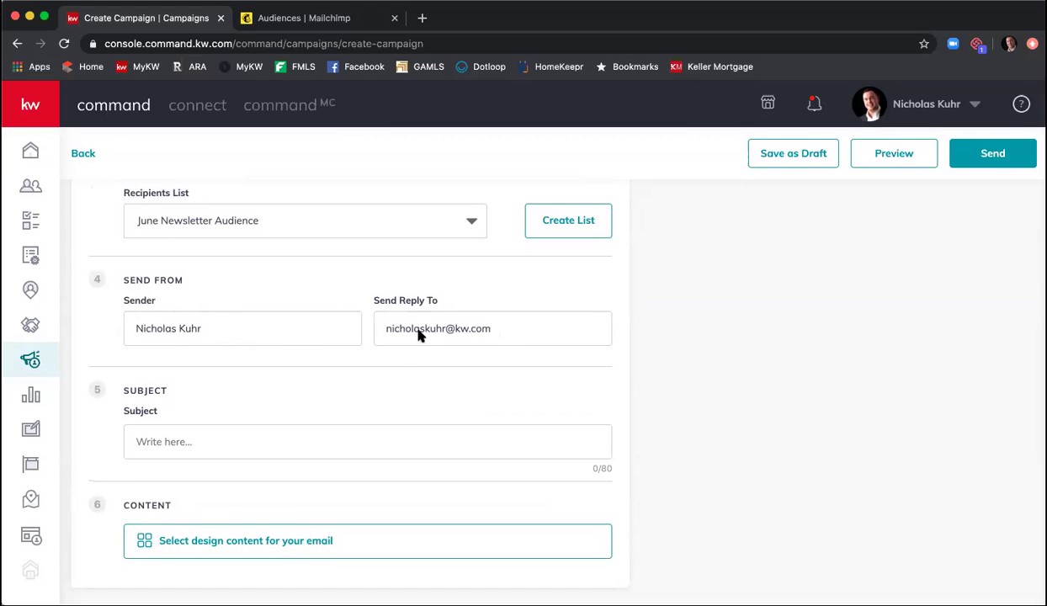
{"action": "left_click", "coordinate": [339, 433]}
{"action": "type", "text": "Great Summer Activ"}
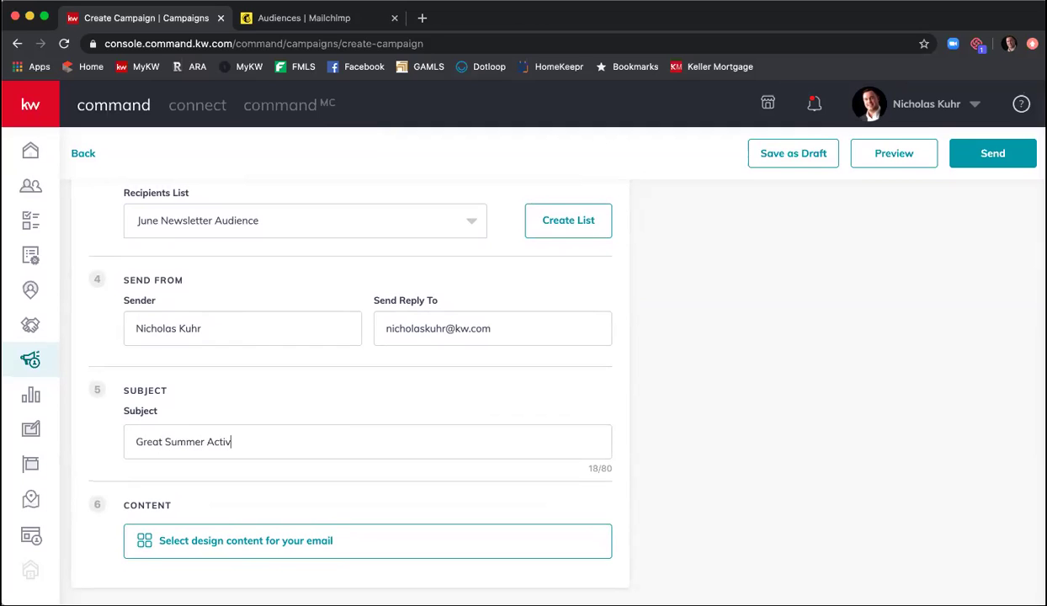
{"action": "type", "text": "ities for teh W"}
{"action": "key", "text": "BackSpace"}
{"action": "key", "text": "BackSpace"}
{"action": "key", "text": "BackSpace"}
{"action": "type", "text": "he Whole Family!"}
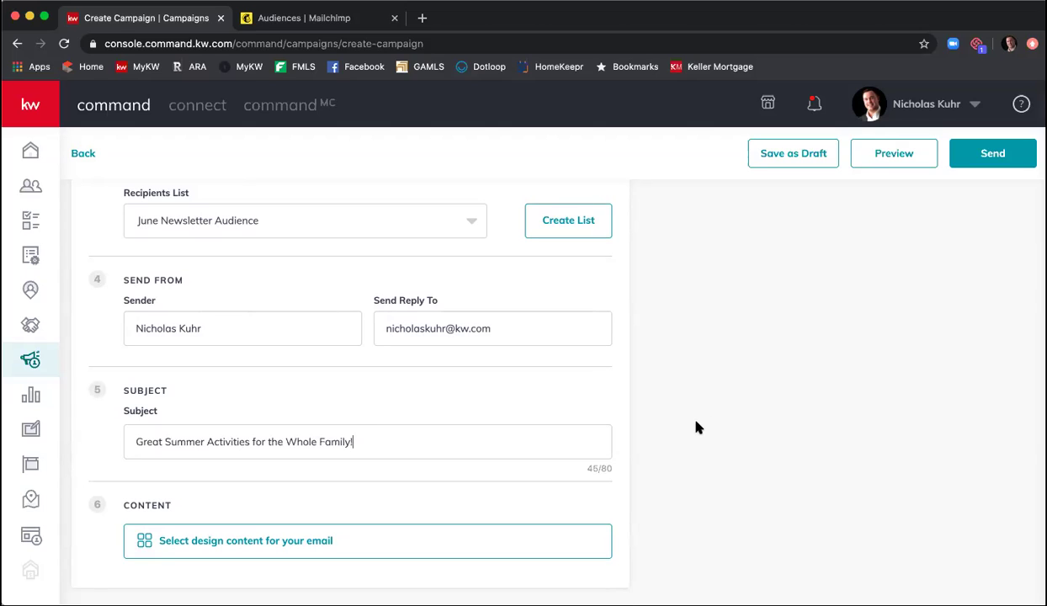
Pick the Newsletter Style 1 KWRI template as design content and scroll through it.
{"action": "left_click", "coordinate": [308, 538]}
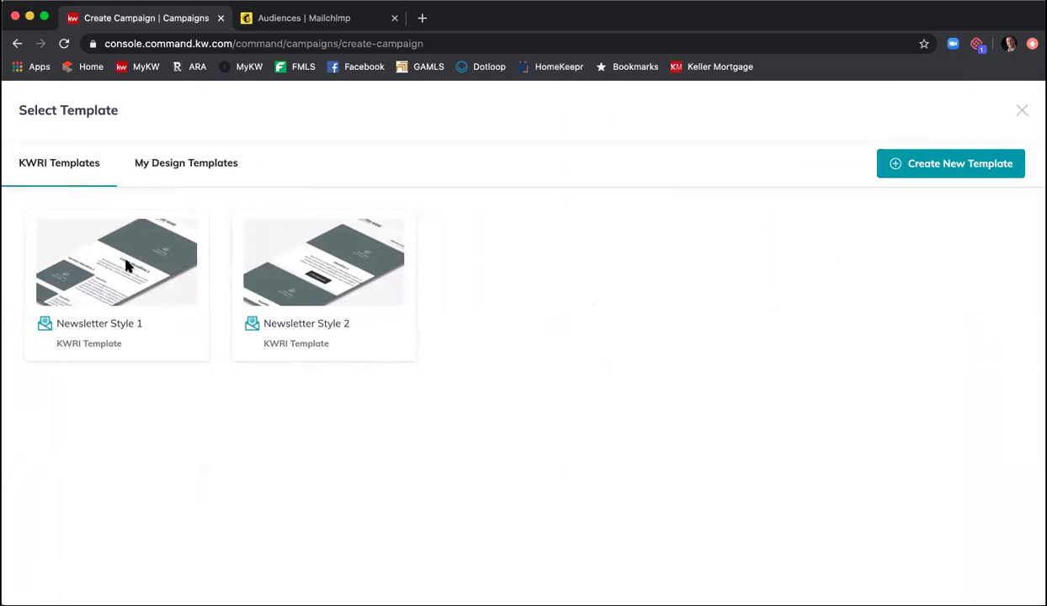
{"action": "left_click", "coordinate": [126, 266]}
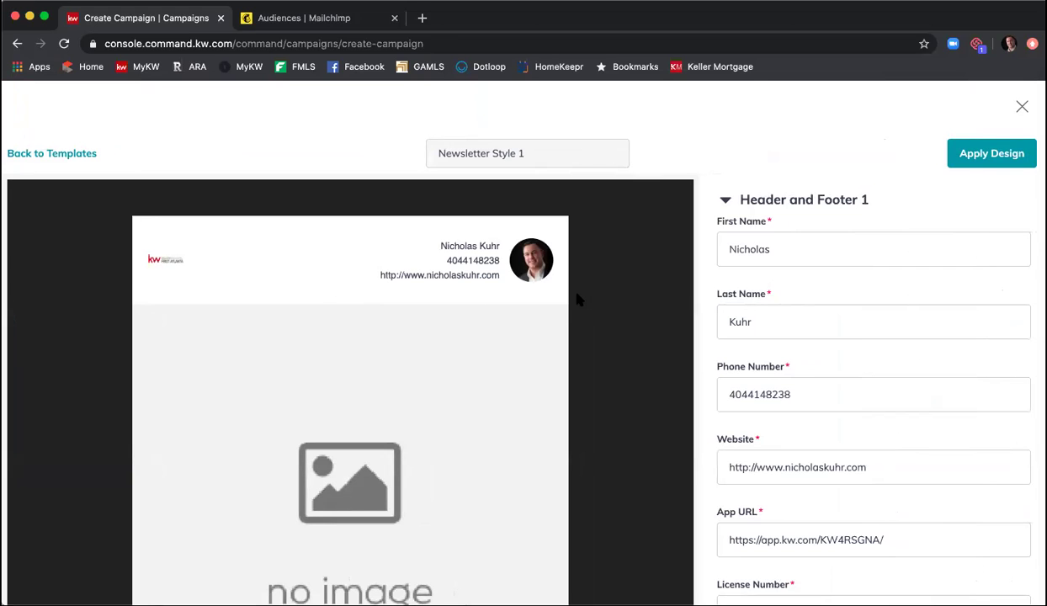
{"action": "scroll", "coordinate": [578, 295], "scroll_direction": "down", "scroll_amount": 4}
{"action": "scroll", "coordinate": [577, 296], "scroll_direction": "down", "scroll_amount": 4}
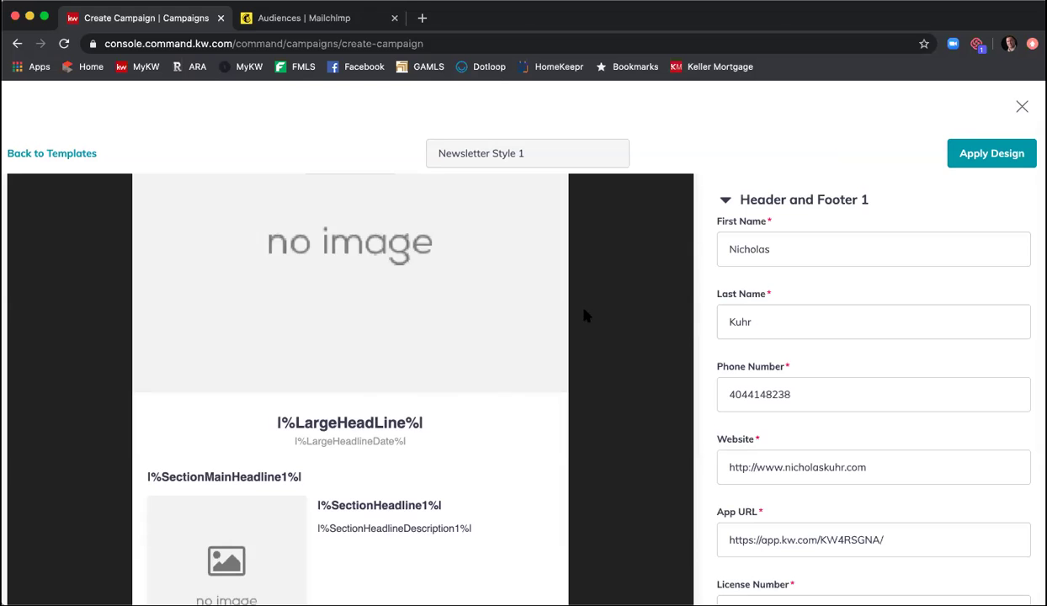
{"action": "scroll", "coordinate": [807, 261], "scroll_direction": "down", "scroll_amount": 2}
{"action": "scroll", "coordinate": [807, 266], "scroll_direction": "down", "scroll_amount": 7}
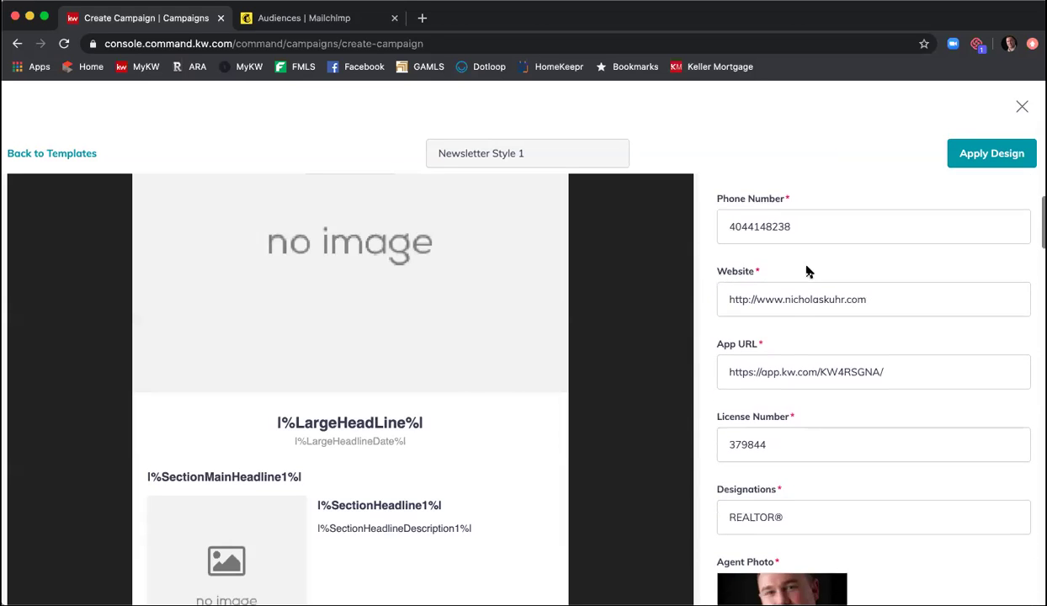
{"action": "scroll", "coordinate": [806, 268], "scroll_direction": "down", "scroll_amount": 9}
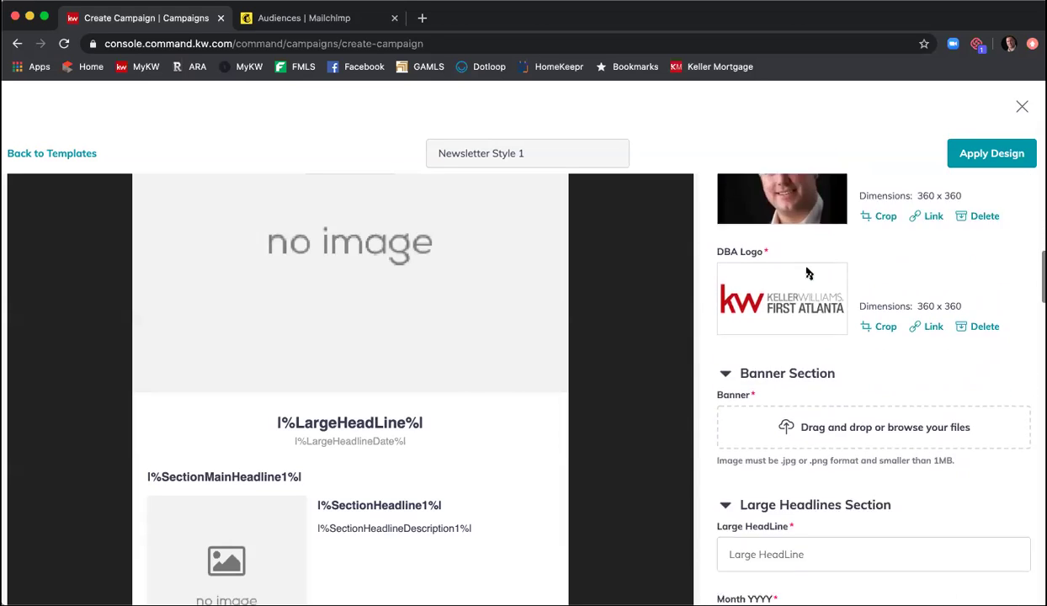
{"action": "scroll", "coordinate": [806, 273], "scroll_direction": "up", "scroll_amount": 1}
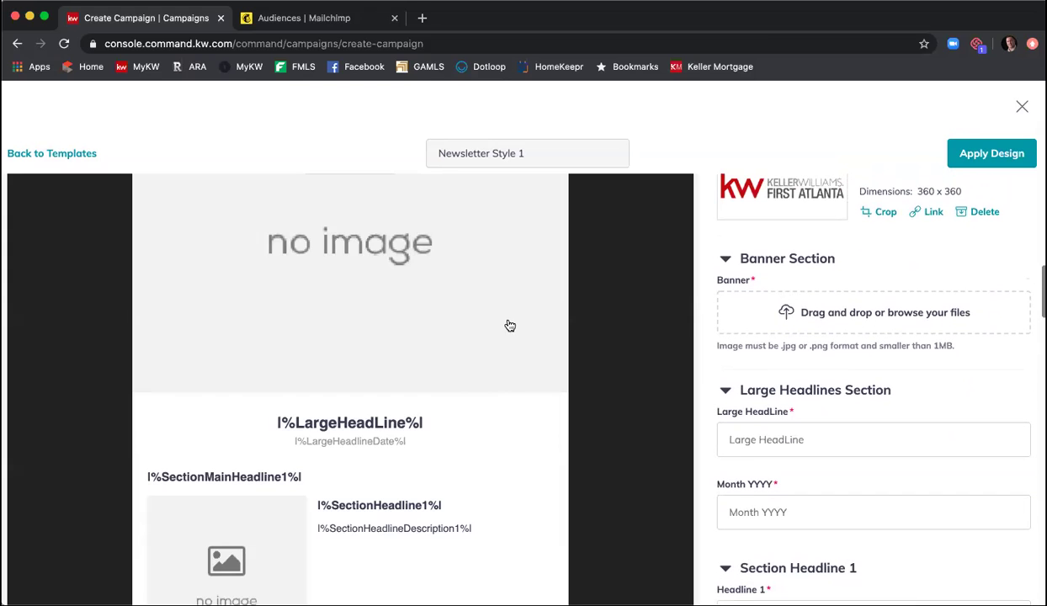
{"action": "scroll", "coordinate": [509, 325], "scroll_direction": "up", "scroll_amount": 5}
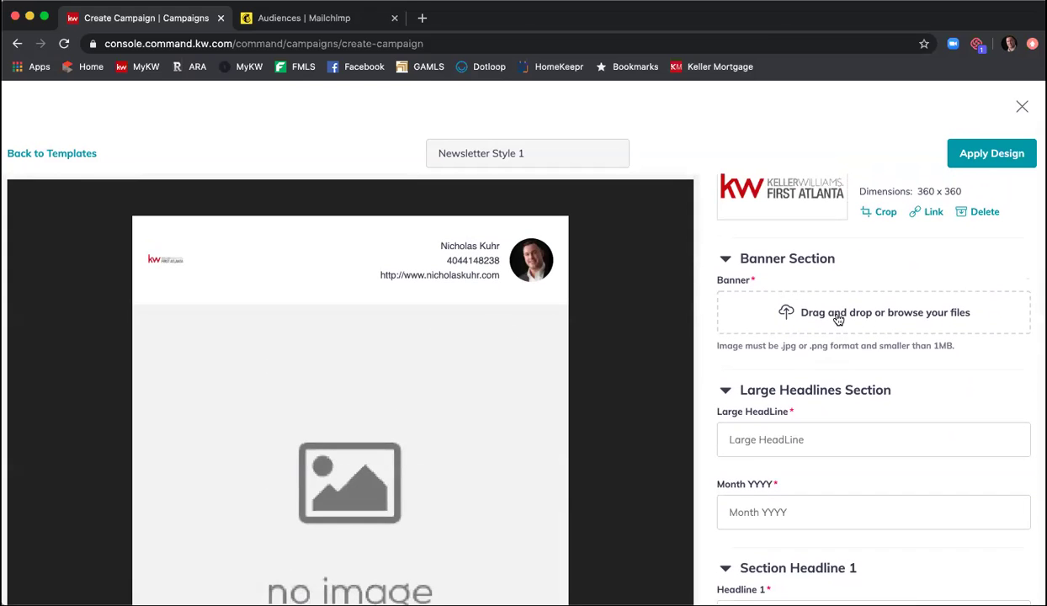
Upload the dog banner image and crop it to Wide (1.91:1), 1080 × 565.
{"action": "left_click", "coordinate": [768, 311]}
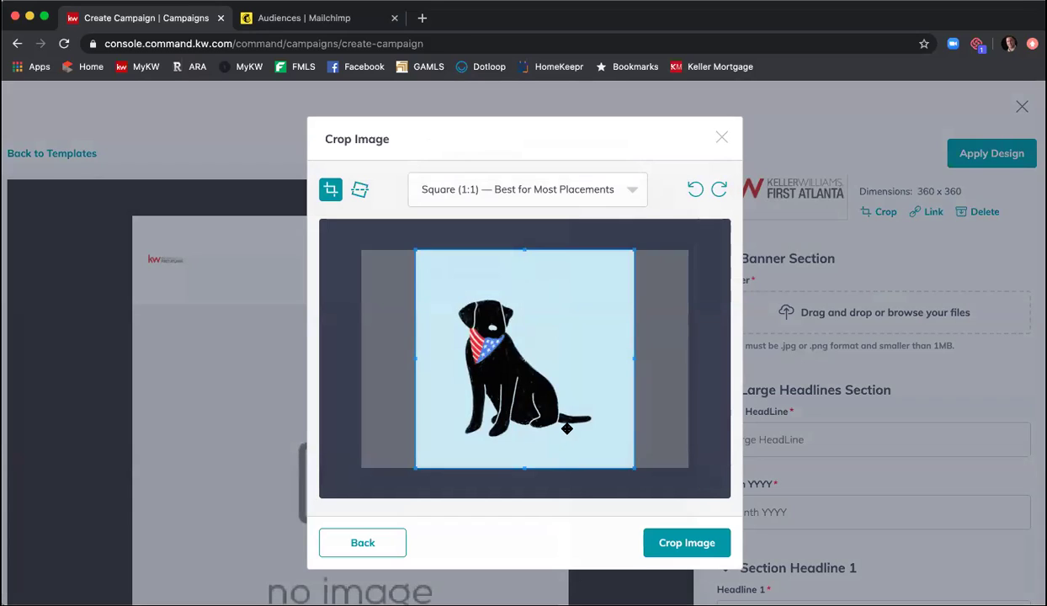
{"action": "left_click", "coordinate": [593, 189]}
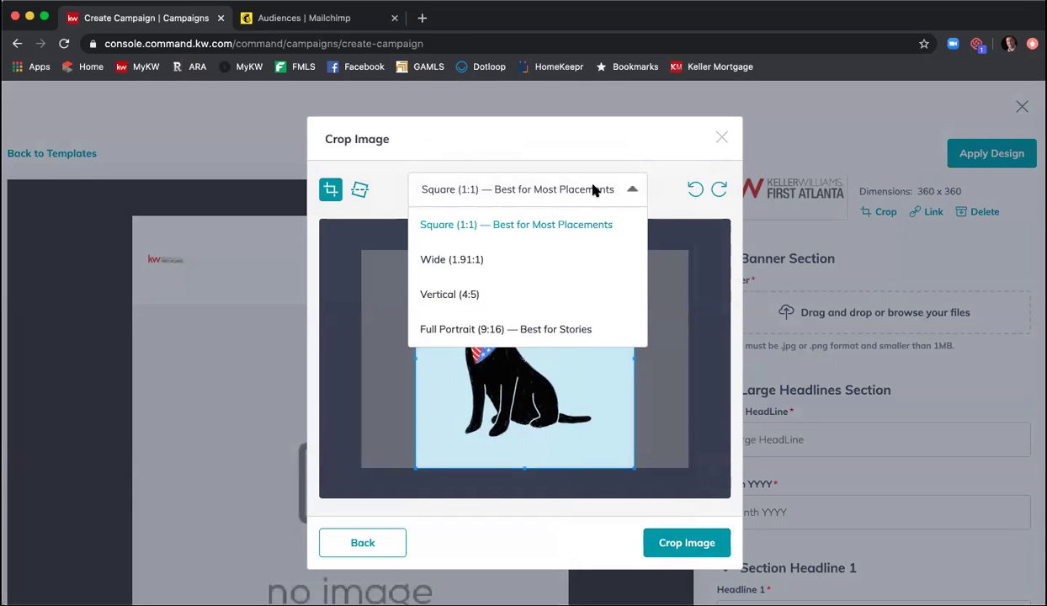
{"action": "left_click", "coordinate": [576, 253]}
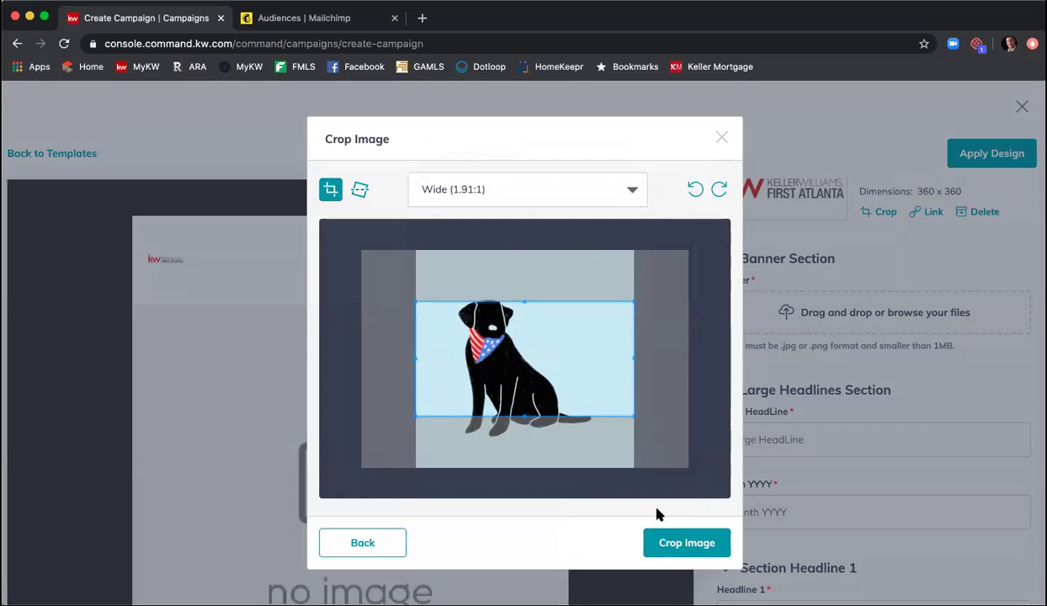
{"action": "left_click", "coordinate": [675, 543]}
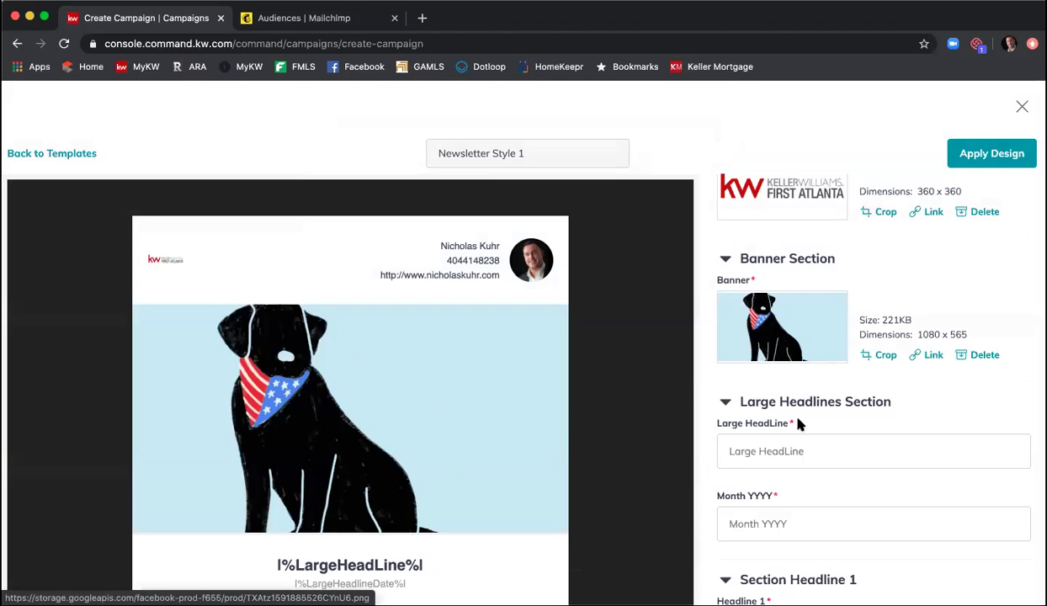
Enter 'Bored Kids this Summer? Here's a list of fun and SAFE activities for the whole family!' as the Large HeadLine.
{"action": "left_click", "coordinate": [830, 446]}
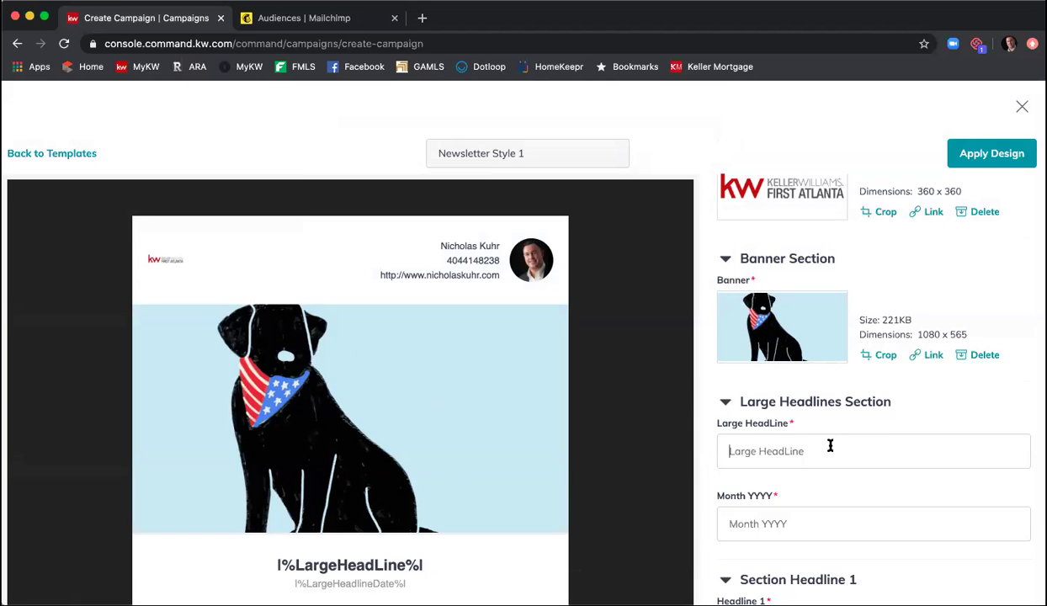
{"action": "type", "text": "Bored"}
{"action": "type", "text": " Kir"}
{"action": "type", "text": "s this SUmmer"}
{"action": "key", "text": "BackSpace"}
{"action": "key", "text": "BackSpace"}
{"action": "key", "text": "BackSpace"}
{"action": "key", "text": "BackSpace"}
{"action": "key", "text": "BackSpace"}
{"action": "type", "text": "ummer? H"}
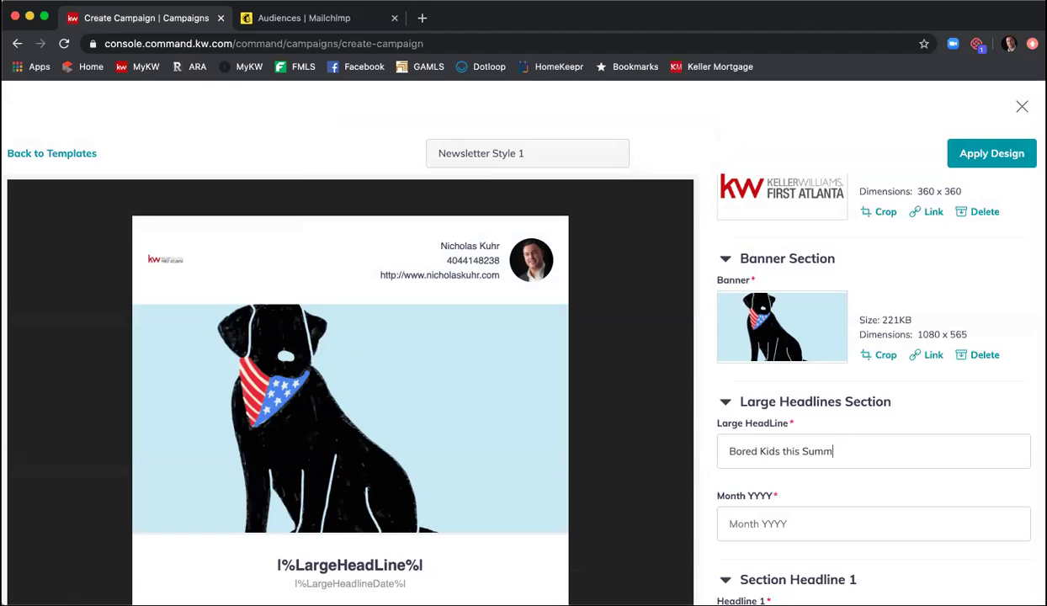
{"action": "key", "text": "BackSpace"}
{"action": "key", "text": "BackSpace"}
{"action": "type", "text": "Here's a list of fun and SAFE "}
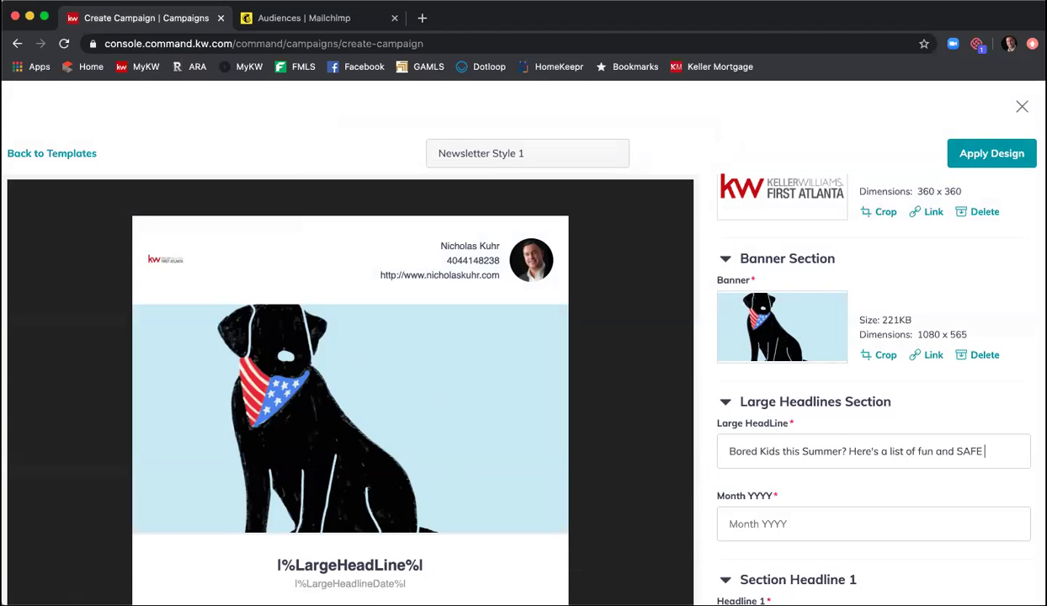
{"action": "type", "text": "aftivities for teh e"}
{"action": "key", "text": "BackSpace"}
{"action": "key", "text": "BackSpace"}
{"action": "key", "text": "BackSpace"}
{"action": "key", "text": "BackSpace"}
{"action": "type", "text": "he whole famli"}
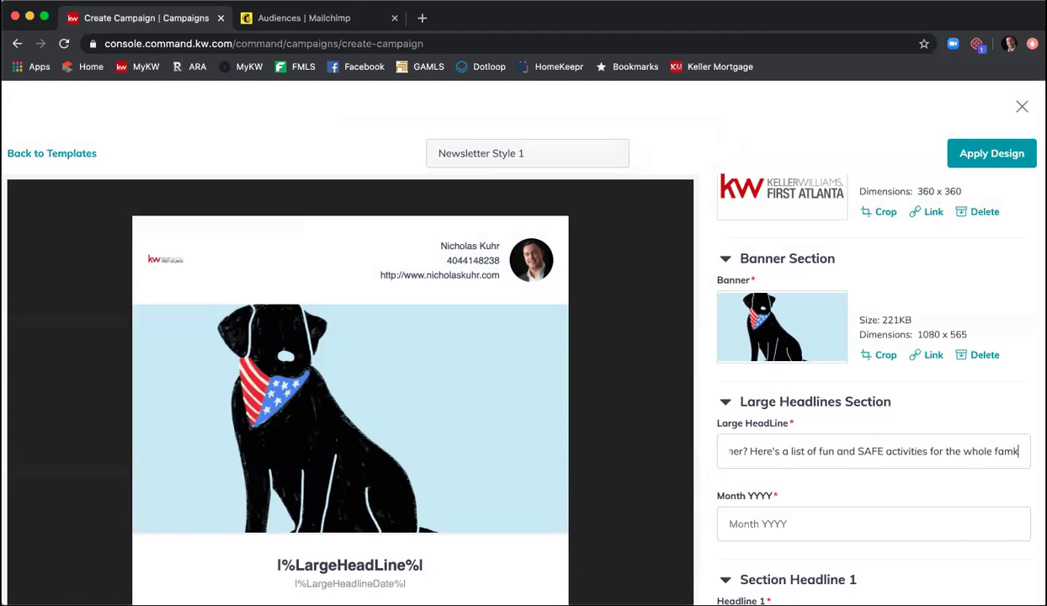
{"action": "key", "text": "BackSpace"}
{"action": "key", "text": "BackSpace"}
{"action": "type", "text": "ily!"}
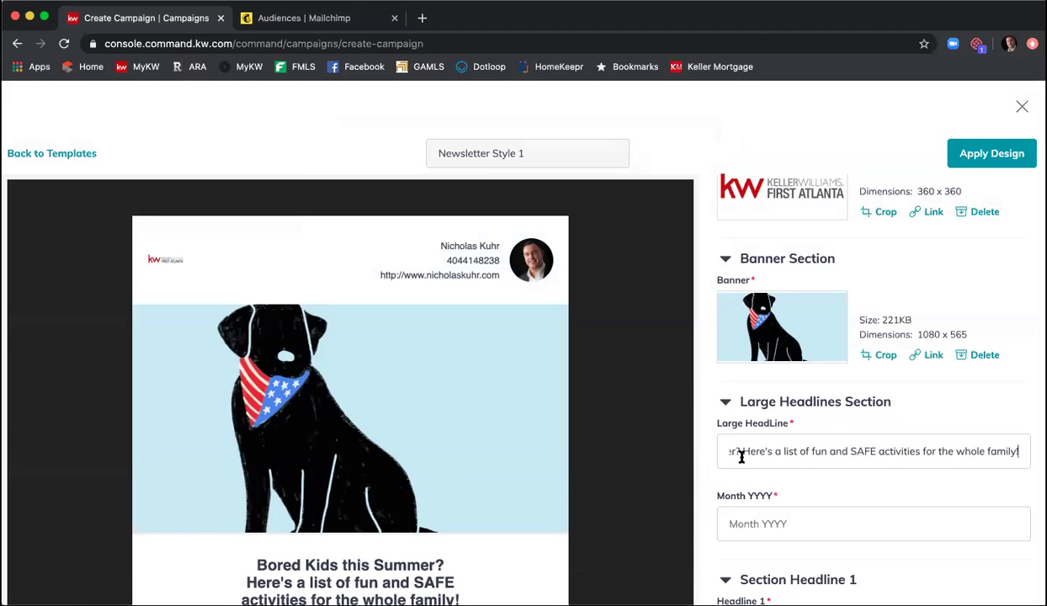
{"action": "scroll", "coordinate": [707, 417], "scroll_direction": "down", "scroll_amount": 2}
{"action": "scroll", "coordinate": [615, 407], "scroll_direction": "down", "scroll_amount": 3}
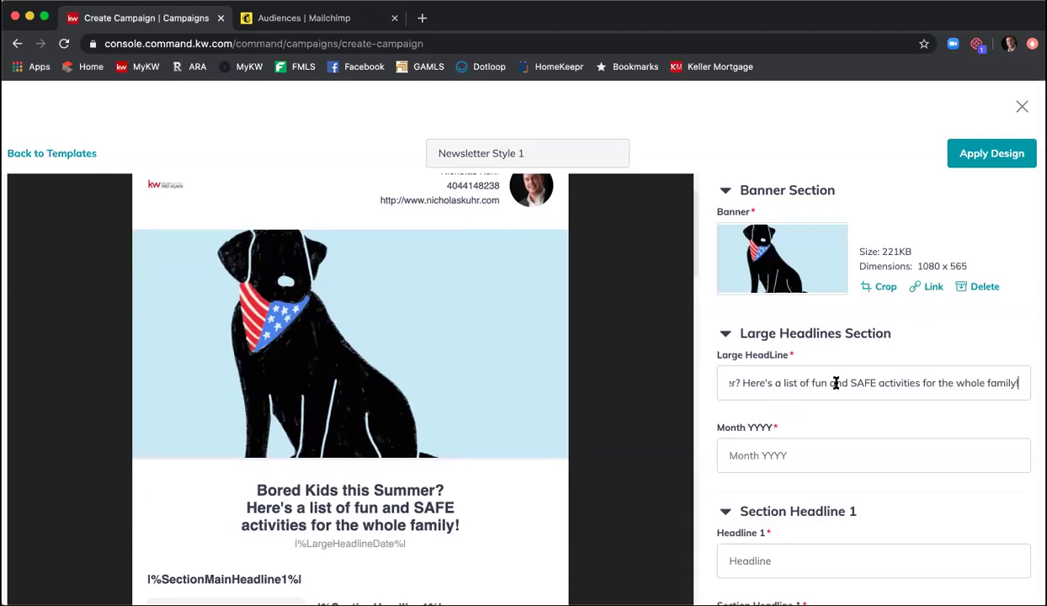
Set the month to 'June 2020' and Headline 1 to 'Beat the Heat at Six Flags White Water'.
{"action": "left_click", "coordinate": [794, 454]}
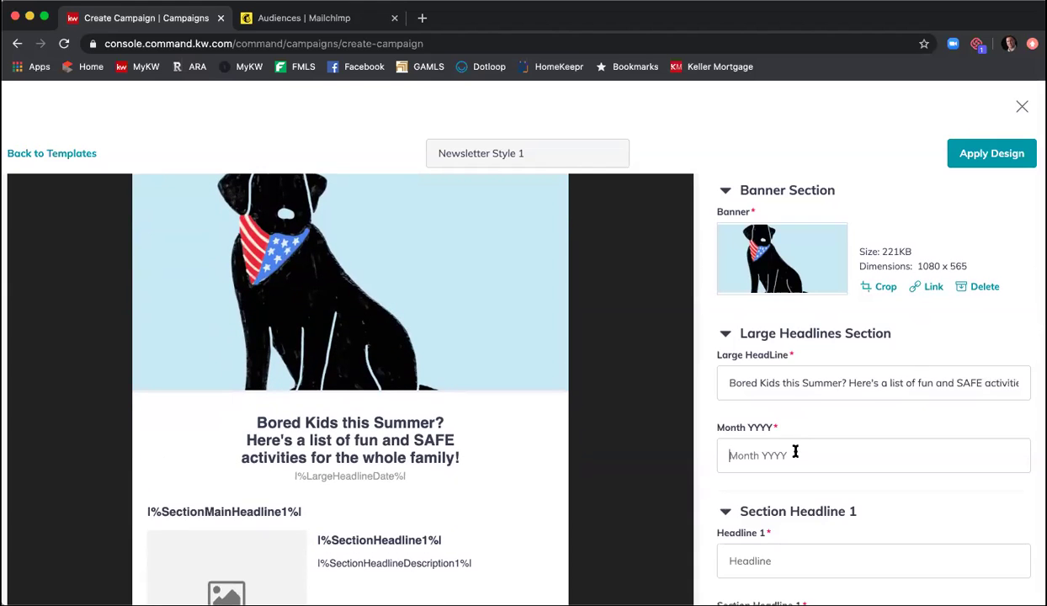
{"action": "type", "text": "June 2020"}
{"action": "scroll", "coordinate": [811, 482], "scroll_direction": "down", "scroll_amount": 3}
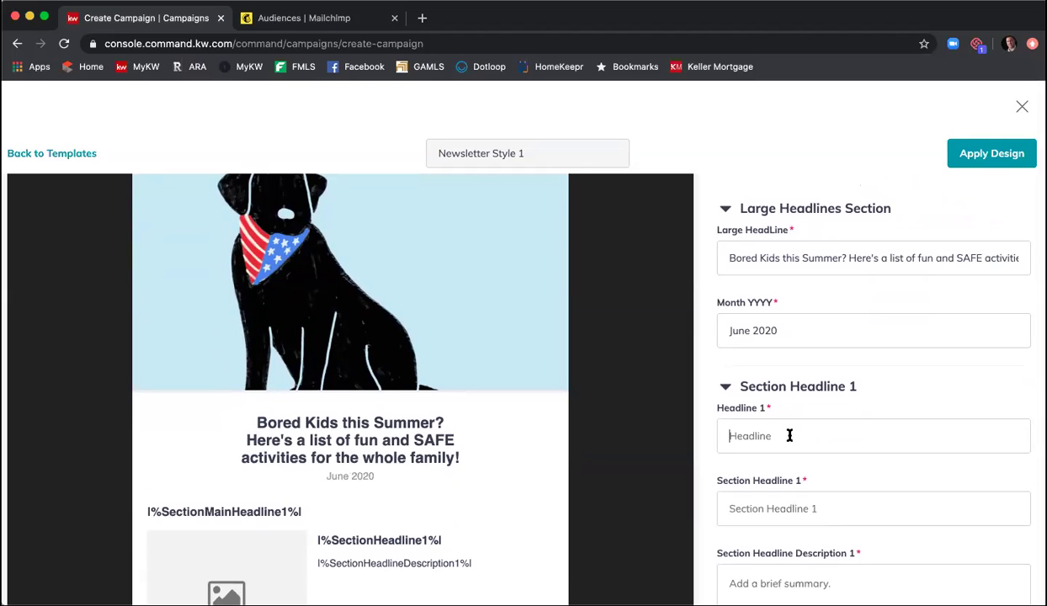
{"action": "type", "text": "Beat the Heat at Six Flags White Water"}
Set Section Headline 1 to '20% Off Tickets to White Water!'.
{"action": "scroll", "coordinate": [787, 444], "scroll_direction": "down", "scroll_amount": 1}
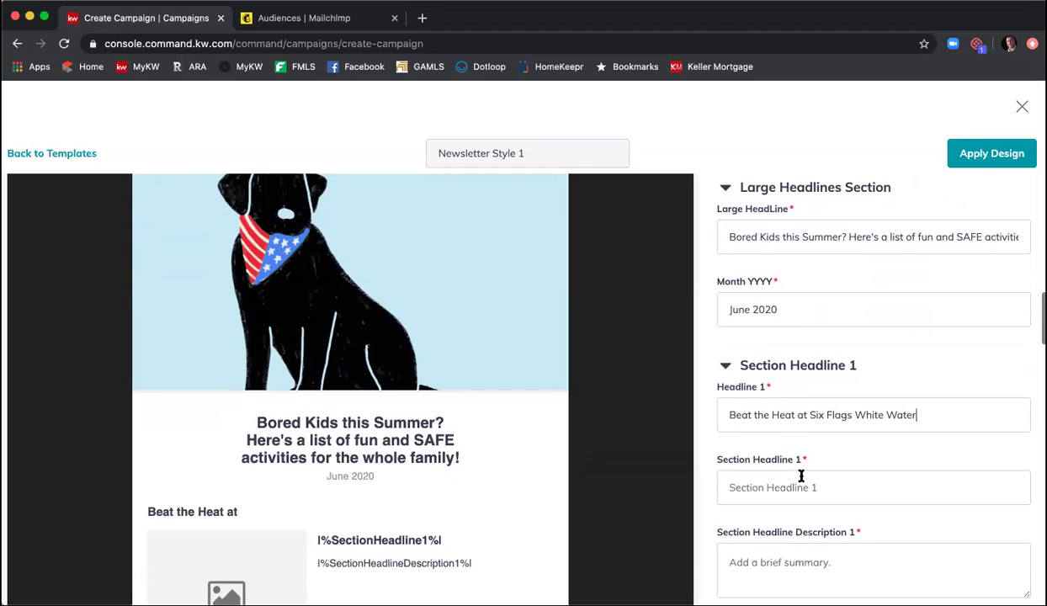
{"action": "left_click", "coordinate": [801, 477]}
{"action": "type", "text": "Sa"}
{"action": "key", "text": "BackSpace"}
{"action": "key", "text": "BackSpace"}
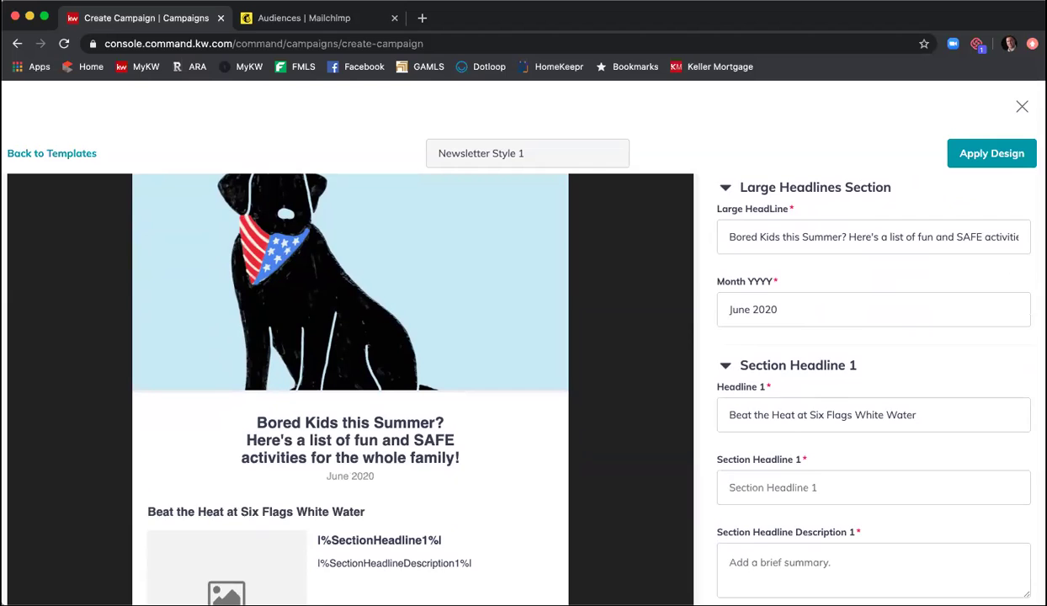
{"action": "type", "text": "20% off Ticket"}
{"action": "key", "text": "BackSpace"}
{"action": "key", "text": "BackSpace"}
{"action": "key", "text": "BackSpace"}
{"action": "key", "text": "BackSpace"}
{"action": "key", "text": "BackSpace"}
{"action": "key", "text": "BackSpace"}
{"action": "key", "text": "BackSpace"}
{"action": "type", "text": "Off Tickets to White Way"}
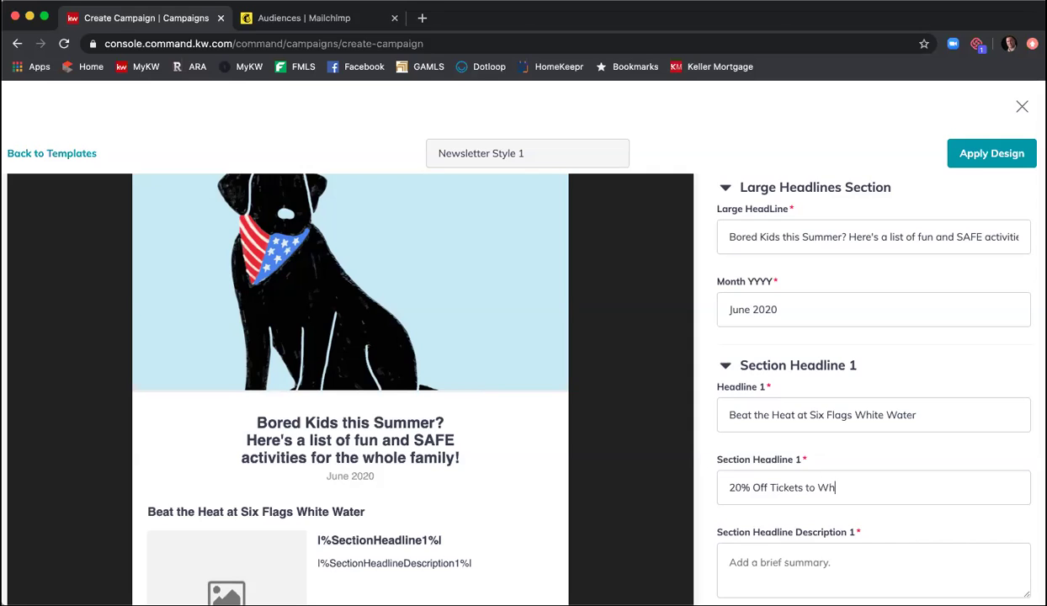
{"action": "key", "text": "BackSpace"}
{"action": "type", "text": "ter!"}
{"action": "scroll", "coordinate": [797, 452], "scroll_direction": "down", "scroll_amount": 2}
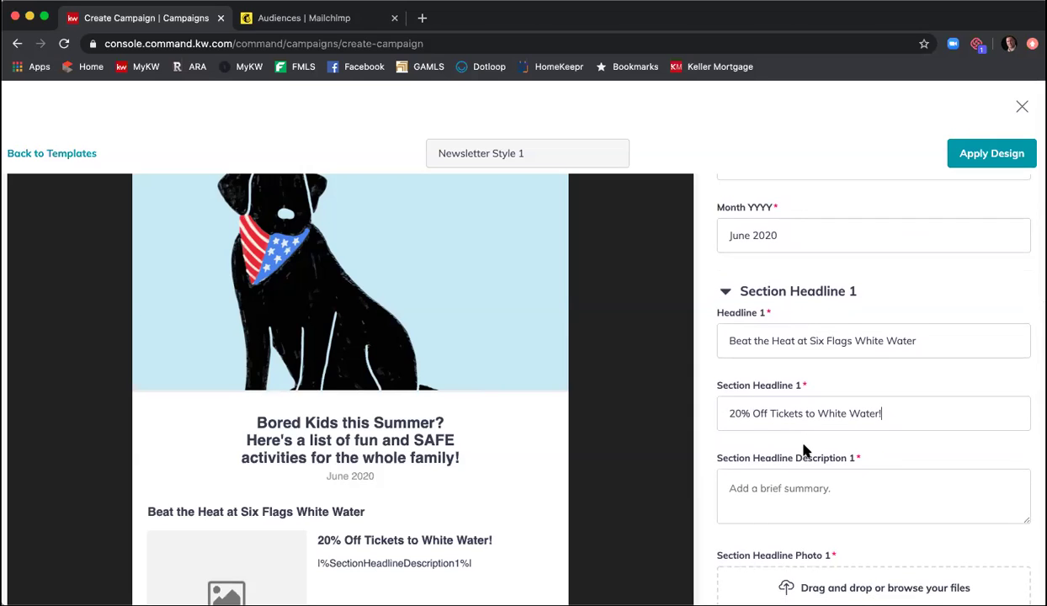
{"action": "scroll", "coordinate": [804, 452], "scroll_direction": "down", "scroll_amount": 1}
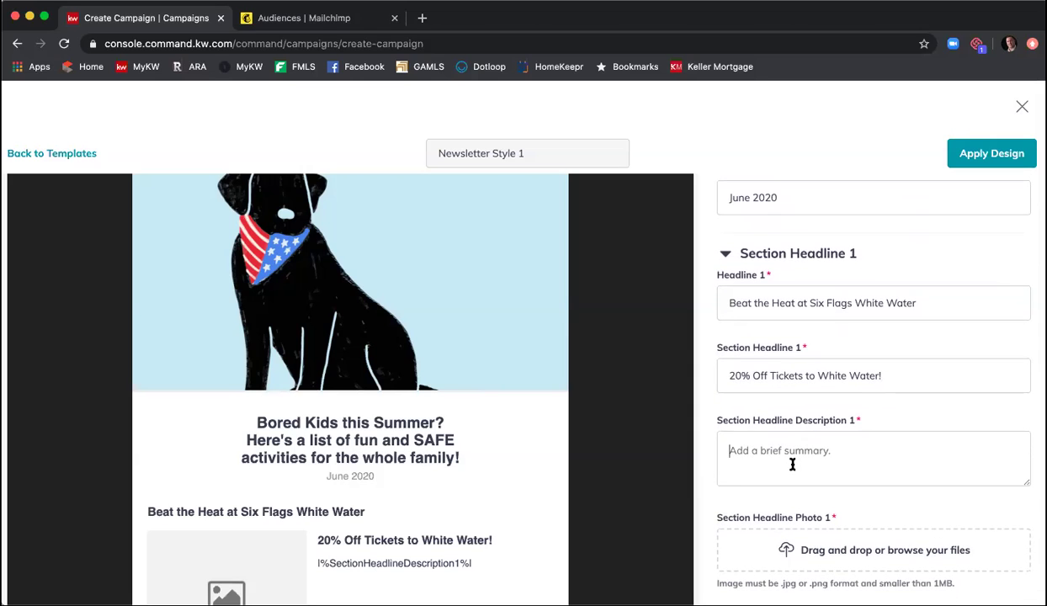
Enter 'More text text text.' as the first section's description.
{"action": "left_click", "coordinate": [792, 464]}
{"action": "type", "text": "Here"}
{"action": "key", "text": "BackSpace"}
{"action": "key", "text": "BackSpace"}
{"action": "key", "text": "BackSpace"}
{"action": "key", "text": "BackSpace"}
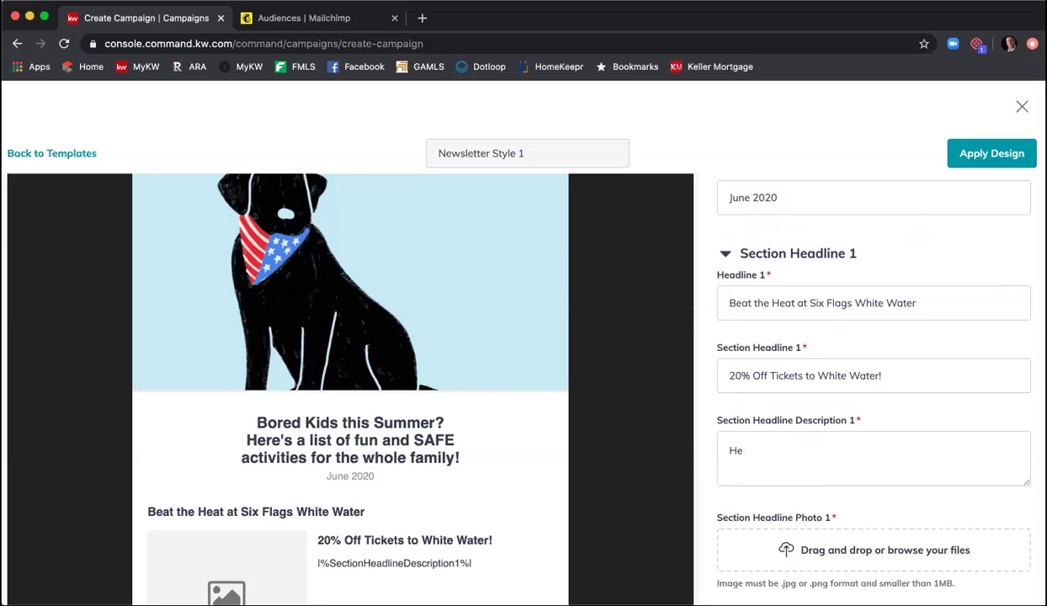
{"action": "type", "text": "More text text text."}
Choose the house photo for Section Headline Photo 1.
{"action": "scroll", "coordinate": [800, 459], "scroll_direction": "down", "scroll_amount": 3}
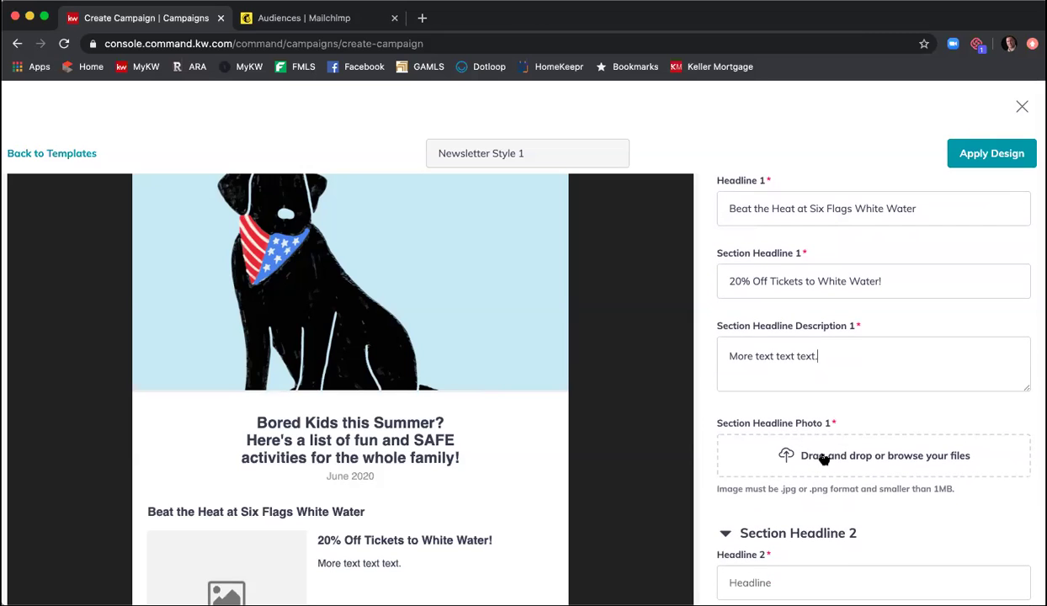
{"action": "left_click", "coordinate": [755, 457]}
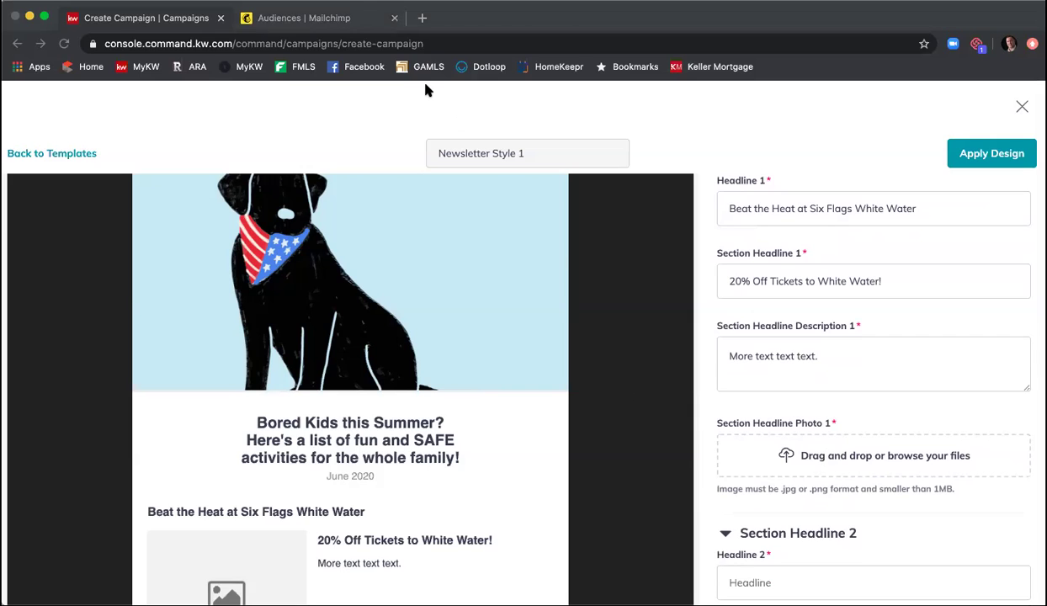
{"action": "left_click", "coordinate": [791, 363]}
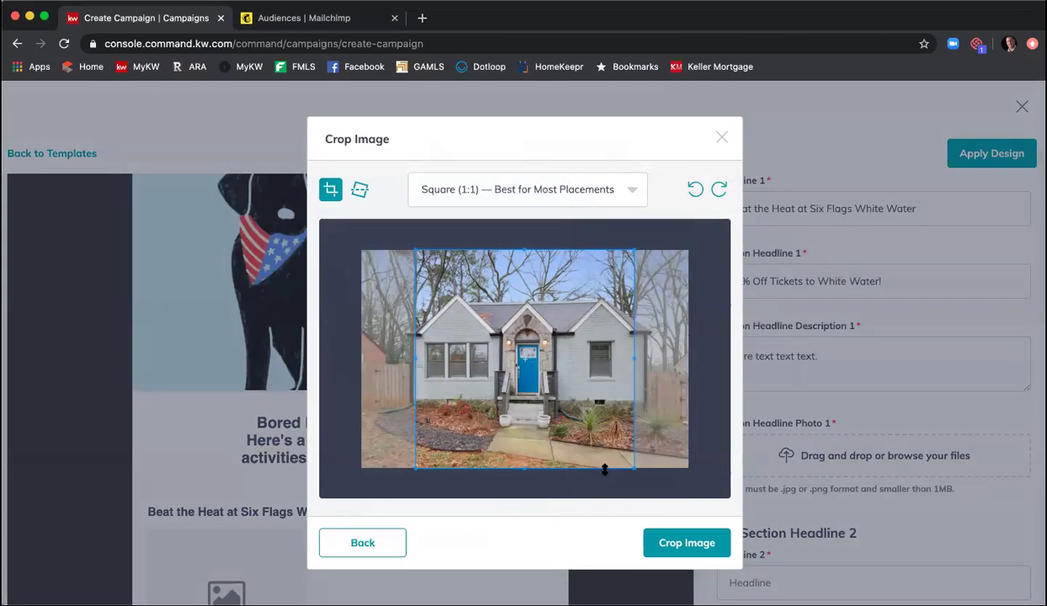
Centre the square crop on the house and crop it to 1000 x 1000 for section one.
{"action": "left_click_drag", "start_coordinate": [588, 437], "coordinate": [596, 437]}
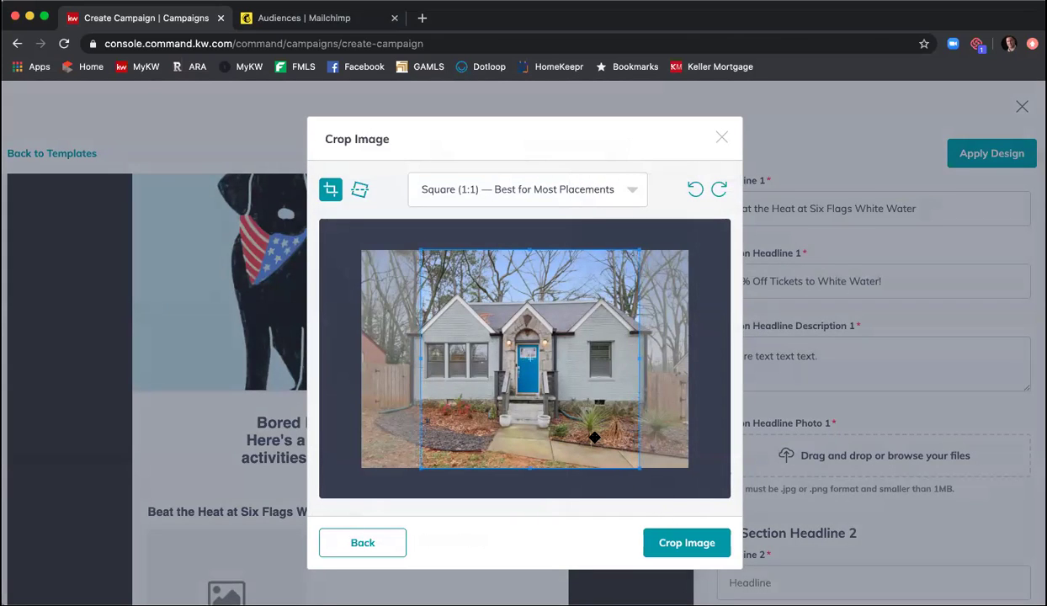
{"action": "left_click", "coordinate": [687, 543]}
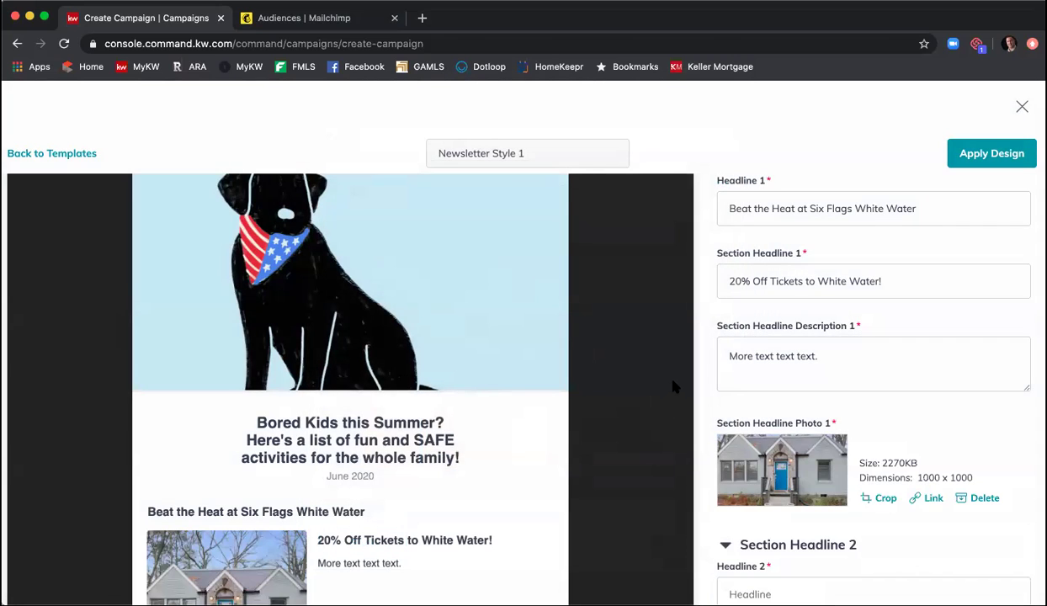
{"action": "scroll", "coordinate": [540, 389], "scroll_direction": "down", "scroll_amount": 3}
{"action": "scroll", "coordinate": [540, 387], "scroll_direction": "down", "scroll_amount": 5}
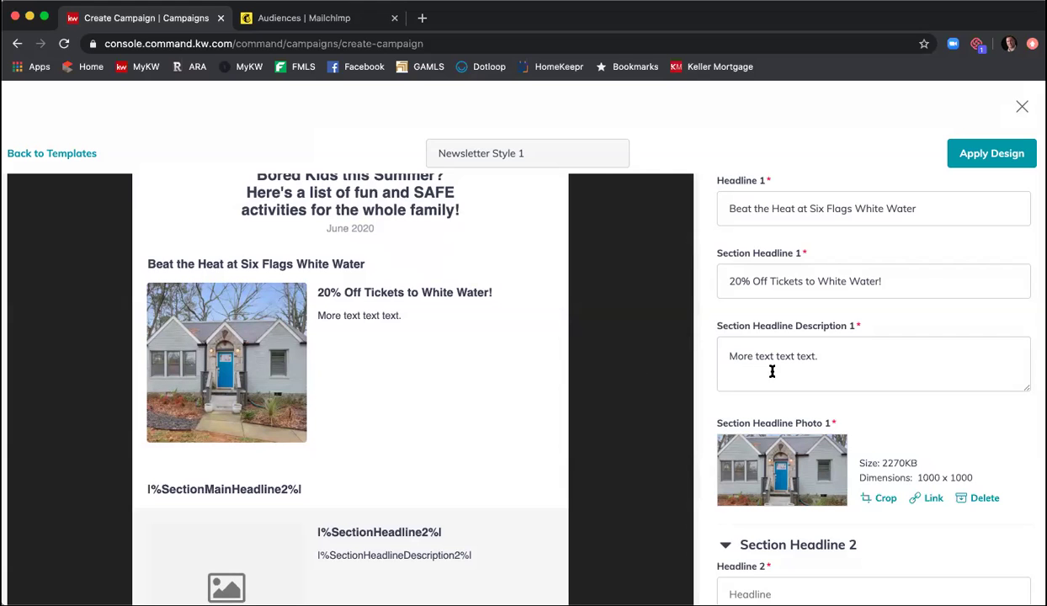
{"action": "scroll", "coordinate": [772, 371], "scroll_direction": "down", "scroll_amount": 5}
{"action": "scroll", "coordinate": [775, 378], "scroll_direction": "down", "scroll_amount": 7}
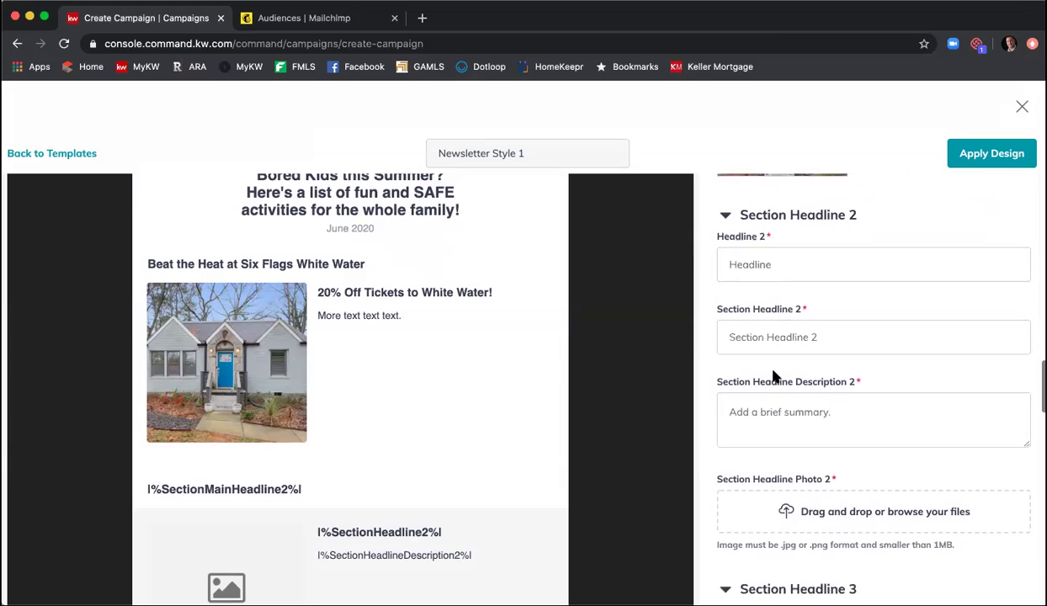
{"action": "scroll", "coordinate": [774, 379], "scroll_direction": "down", "scroll_amount": 5}
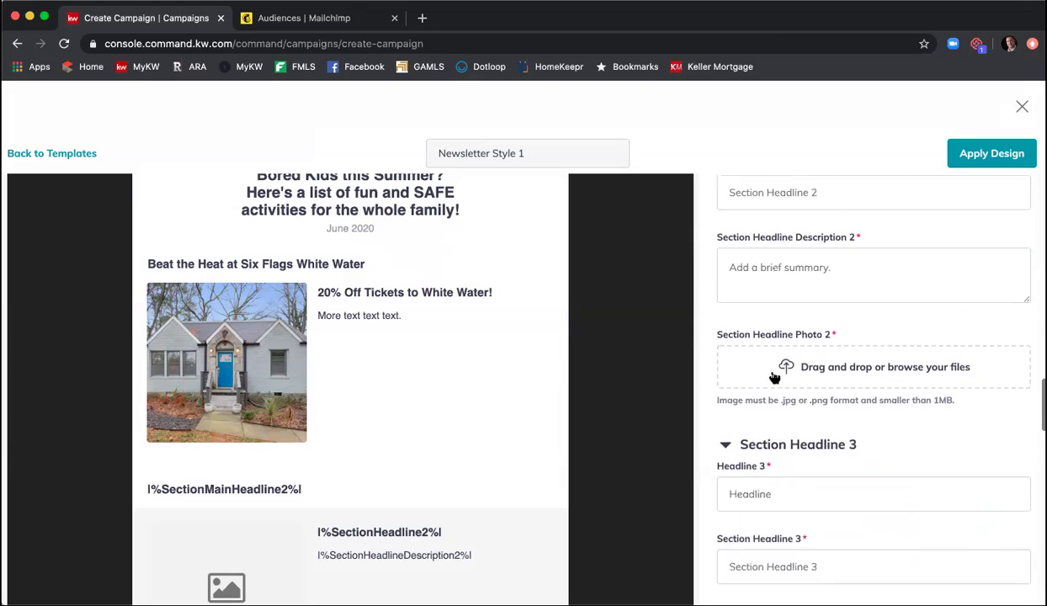
{"action": "scroll", "coordinate": [773, 378], "scroll_direction": "down", "scroll_amount": 14}
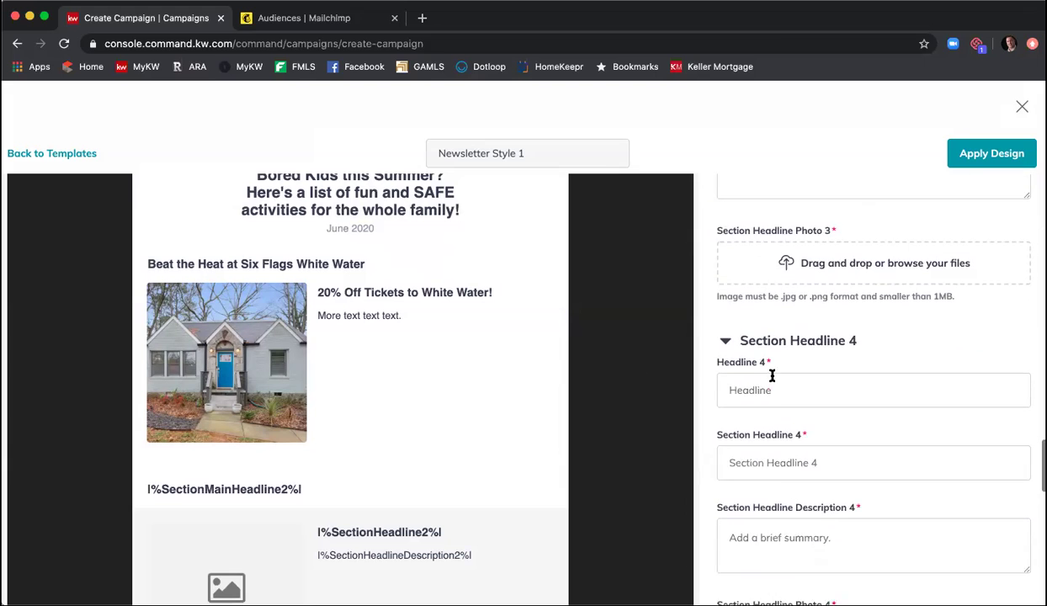
{"action": "scroll", "coordinate": [775, 383], "scroll_direction": "down", "scroll_amount": 12}
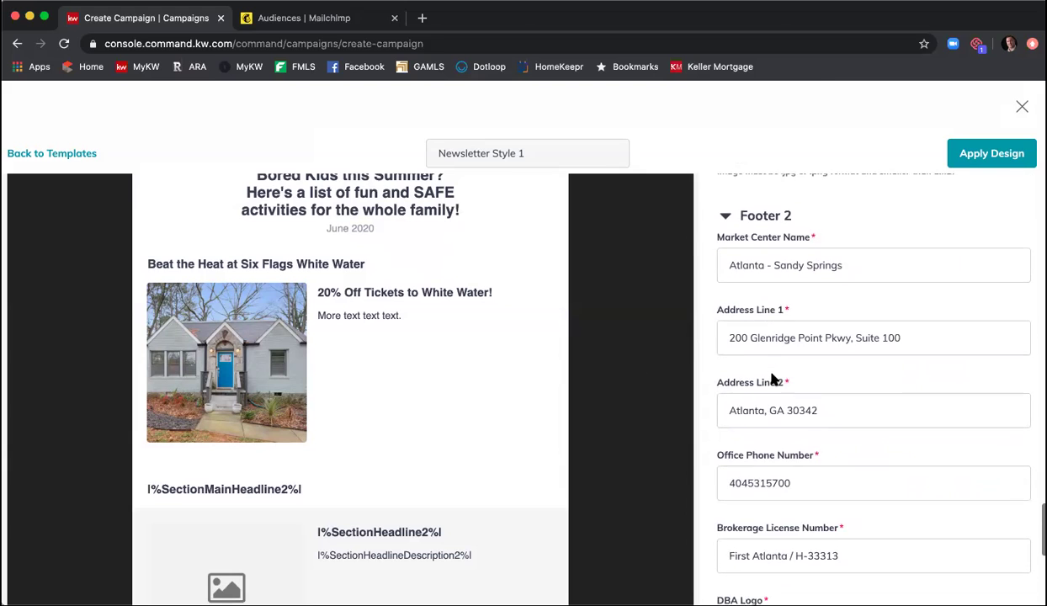
{"action": "scroll", "coordinate": [774, 381], "scroll_direction": "down", "scroll_amount": 6}
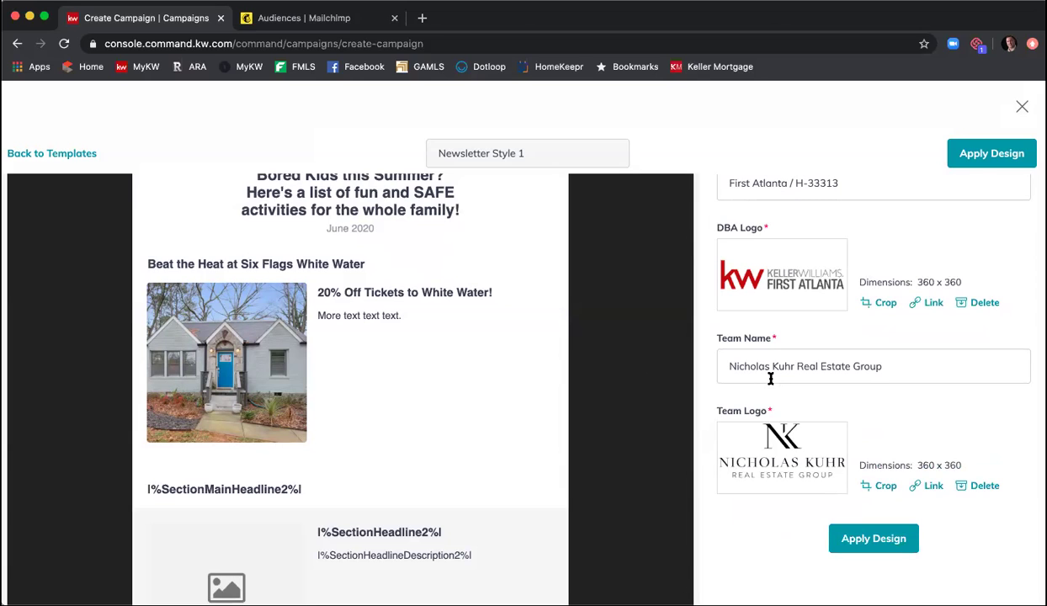
{"action": "scroll", "coordinate": [424, 346], "scroll_direction": "up", "scroll_amount": 5}
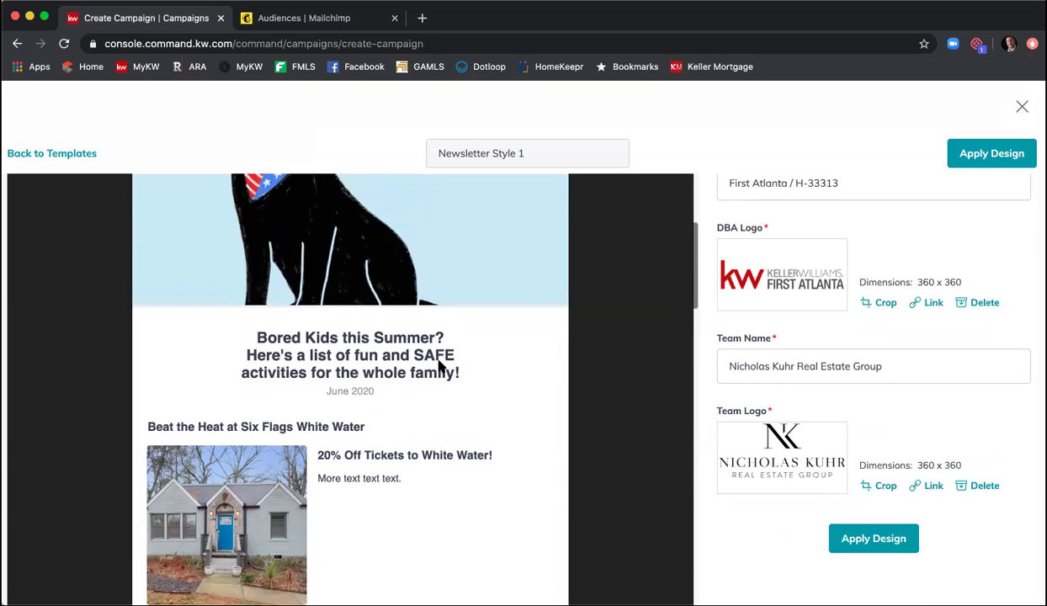
{"action": "scroll", "coordinate": [442, 364], "scroll_direction": "up", "scroll_amount": 1}
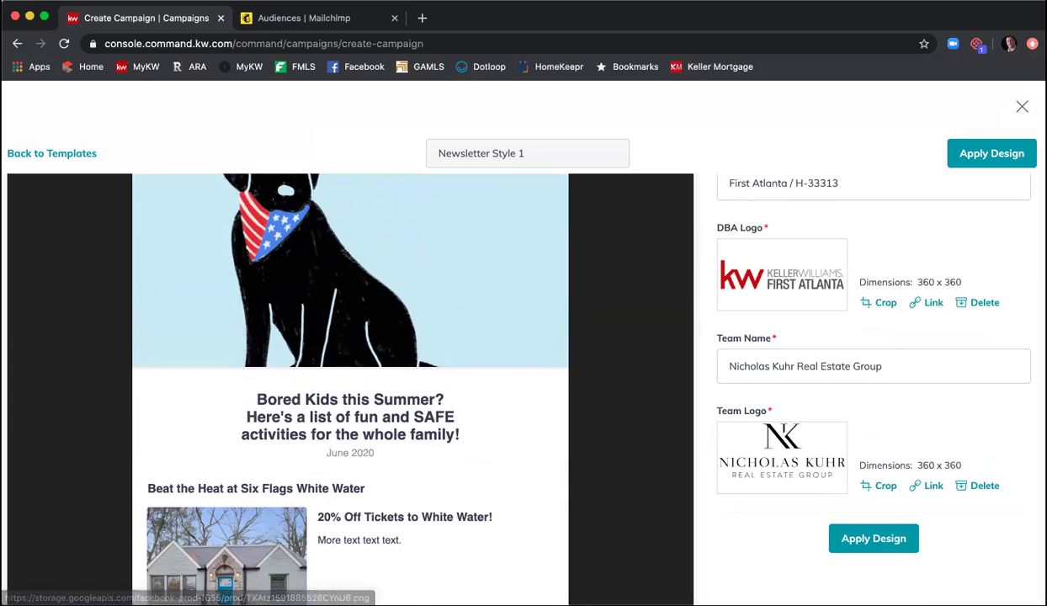
Return to the template list and open Newsletter Style 2 for editing.
{"action": "left_click", "coordinate": [77, 155]}
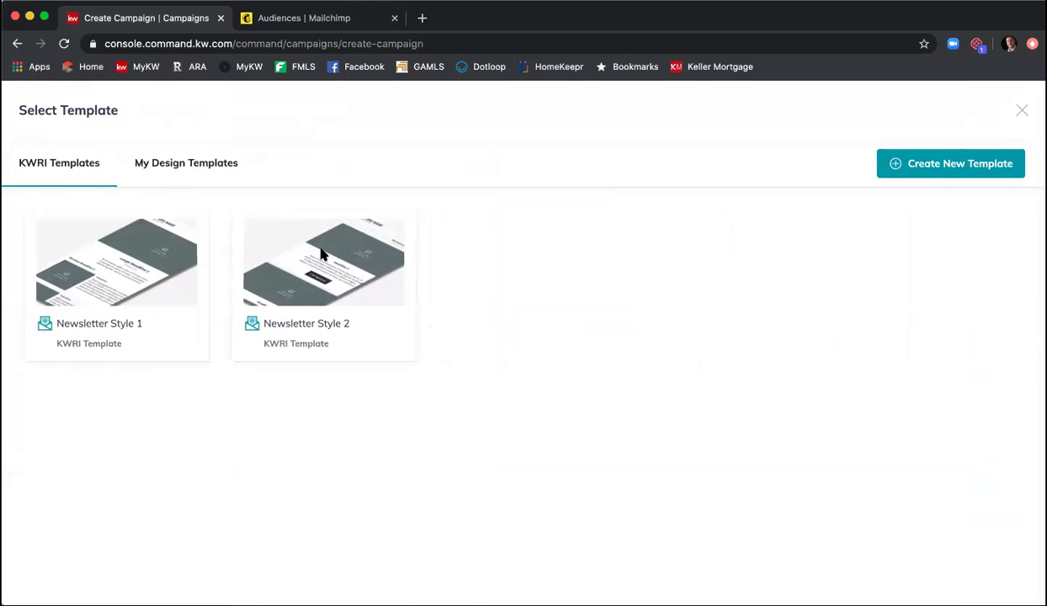
{"action": "left_click", "coordinate": [322, 255]}
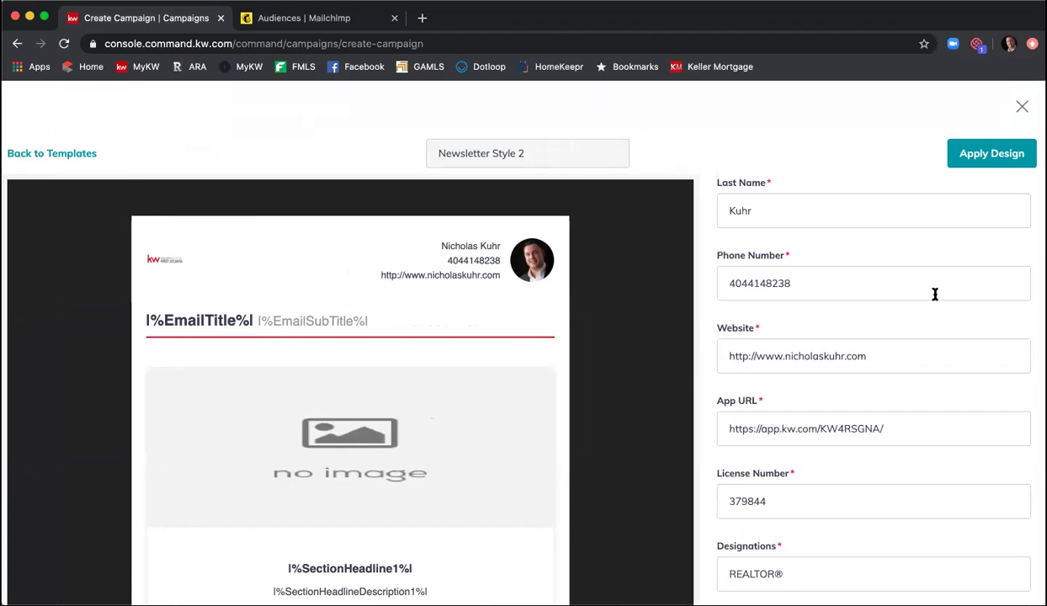
{"action": "scroll", "coordinate": [875, 299], "scroll_direction": "down", "scroll_amount": 5}
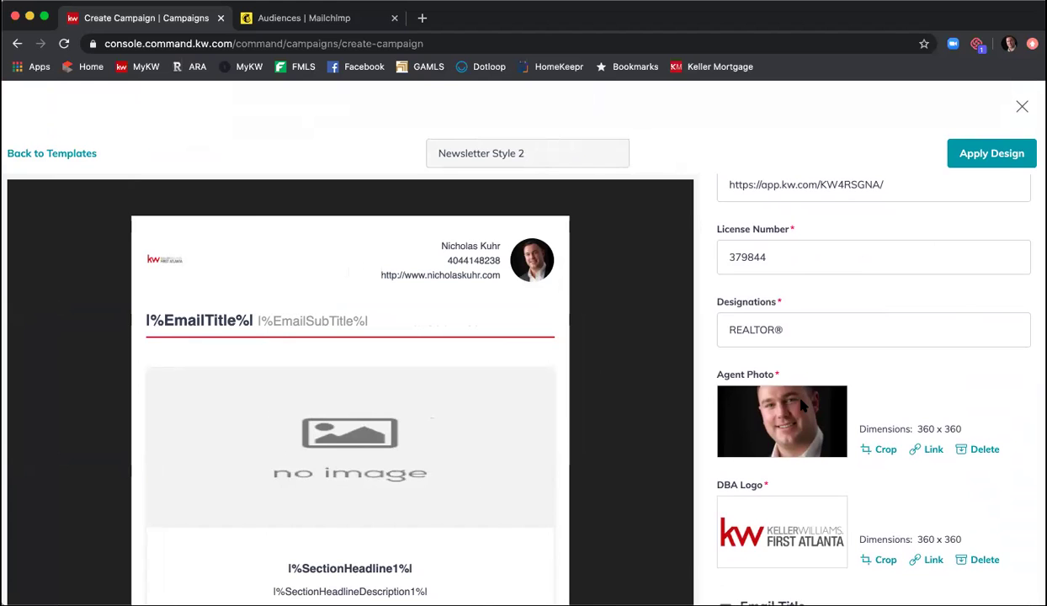
{"action": "scroll", "coordinate": [804, 407], "scroll_direction": "down", "scroll_amount": 4}
Set the Email Title to 'Bored kids this summer? Here is a list of great activities for the whole family!'.
{"action": "scroll", "coordinate": [801, 404], "scroll_direction": "down", "scroll_amount": 3}
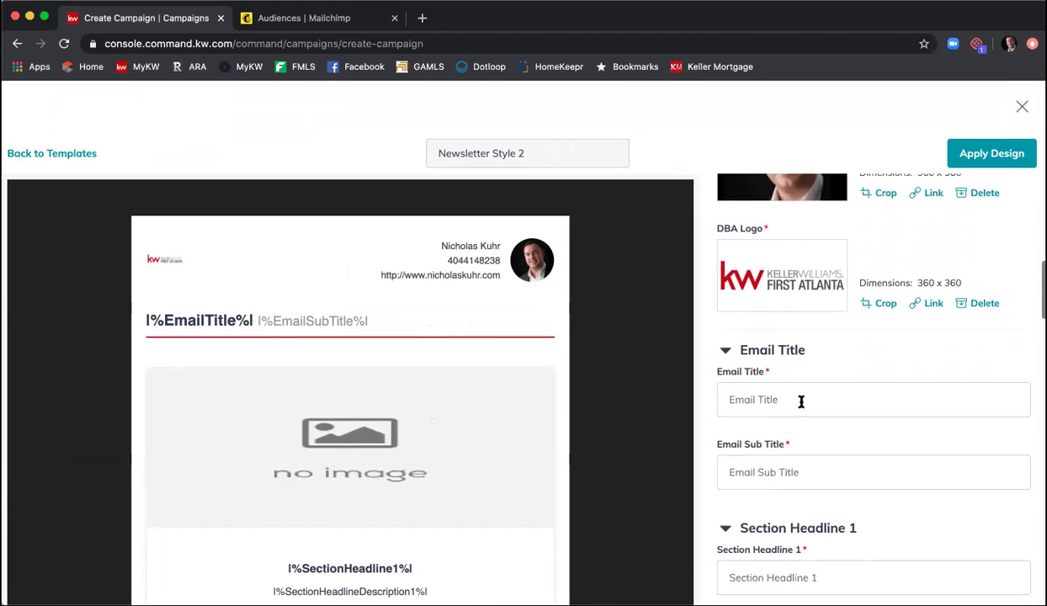
{"action": "scroll", "coordinate": [800, 413], "scroll_direction": "up", "scroll_amount": 1}
{"action": "left_click", "coordinate": [794, 437]}
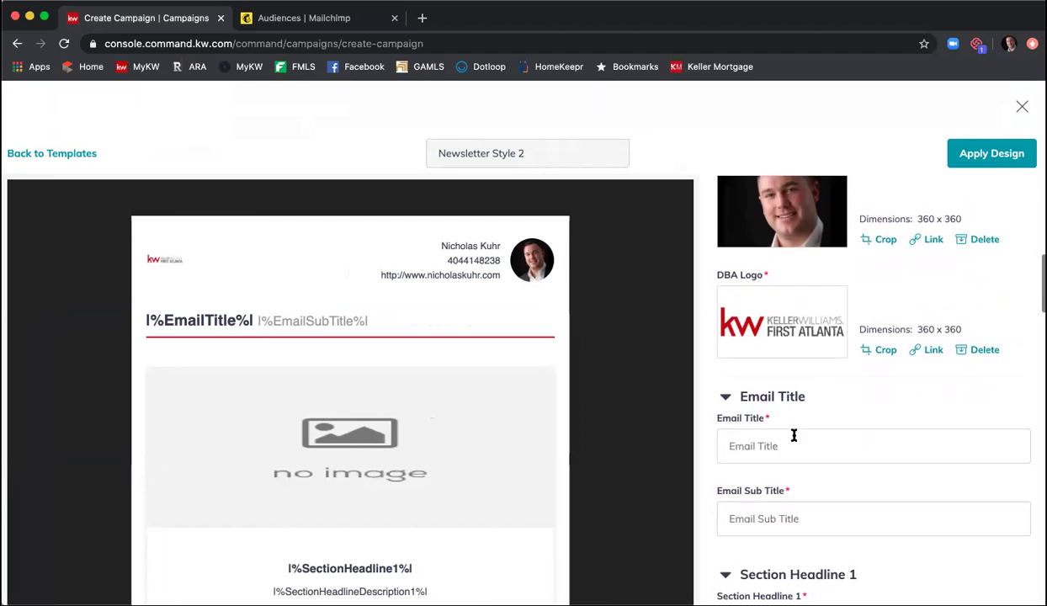
{"action": "type", "text": "What"}
{"action": "key", "text": "BackSpace"}
{"action": "type", "text": "Bored kids this summer?  here are"}
{"action": "key", "text": "BackSpace"}
{"action": "key", "text": "BackSpace"}
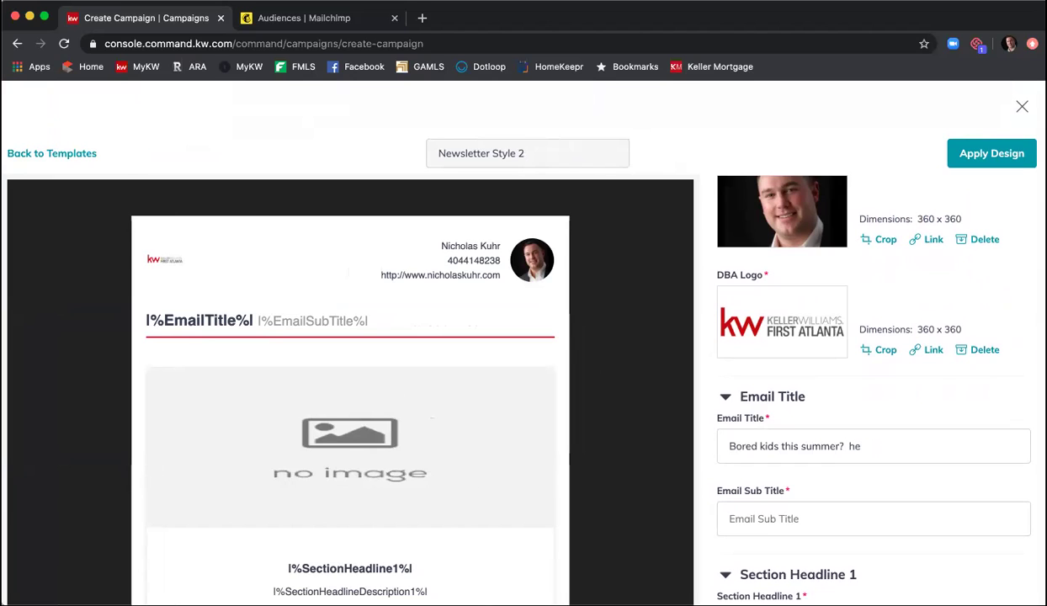
{"action": "type", "text": "Here is a list of great family"}
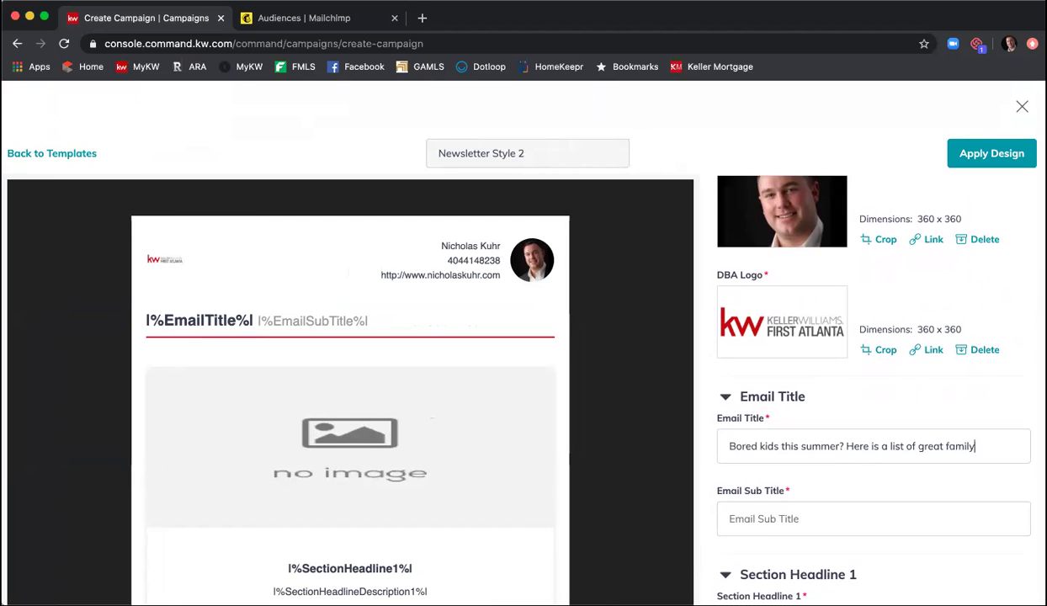
{"action": "key", "text": "BackSpace"}
{"action": "key", "text": "BackSpace"}
{"action": "key", "text": "BackSpace"}
{"action": "key", "text": "BackSpace"}
{"action": "type", "text": "activities for teh"}
{"action": "key", "text": "BackSpace"}
{"action": "key", "text": "BackSpace"}
{"action": "type", "text": "he whole family!"}
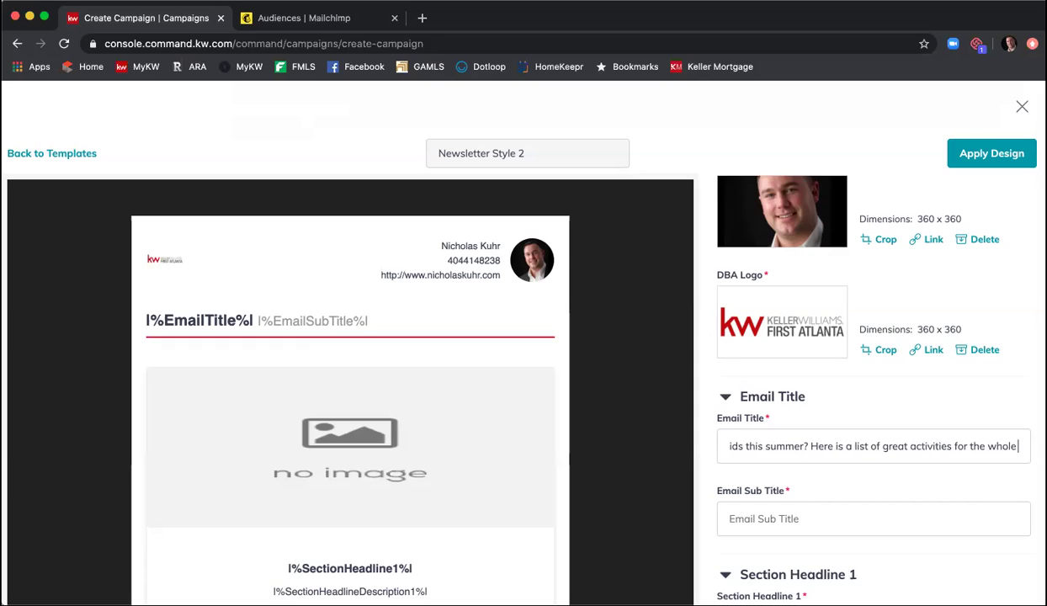
Set the Email Sub Title to 'Summer Fun'.
{"action": "left_click", "coordinate": [729, 518]}
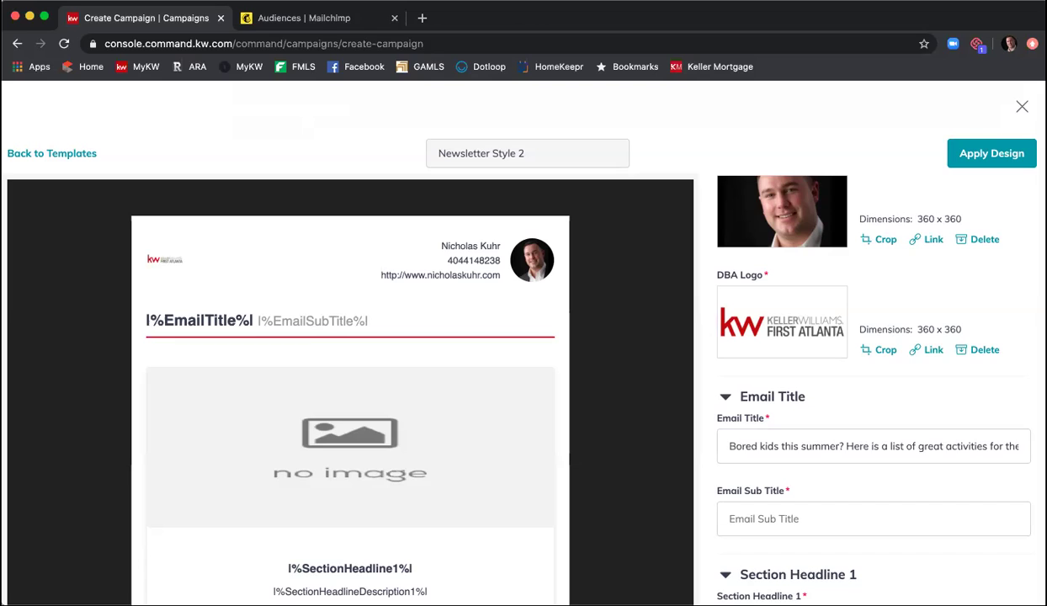
{"action": "type", "text": "Summer Fun!"}
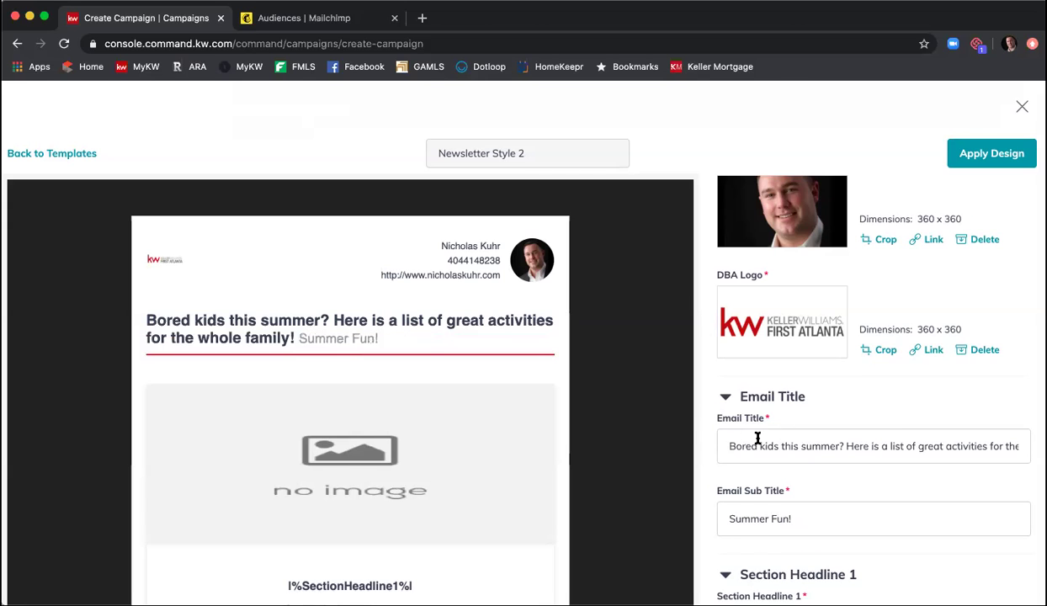
{"action": "scroll", "coordinate": [758, 438], "scroll_direction": "down", "scroll_amount": 5}
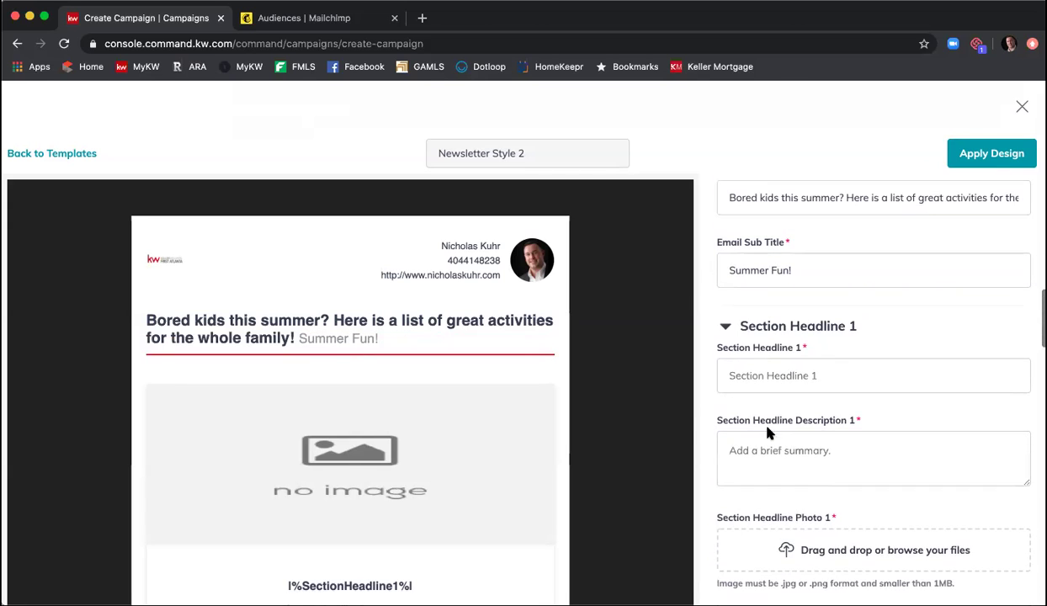
Fill section 1 with headline 'Beat the Heat at Six Flags White Water' and description 'Text text text'.
{"action": "left_click", "coordinate": [776, 378]}
{"action": "type", "text": "Bea"}
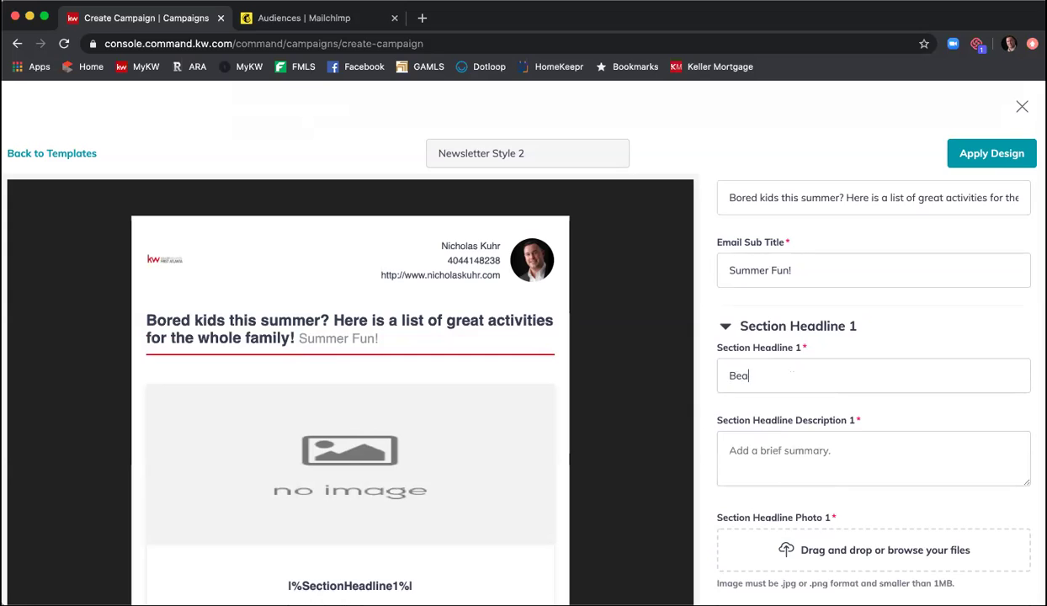
{"action": "type", "text": "t the Heat at Six"}
{"action": "type", "text": " FG"}
{"action": "type", "text": "ag"}
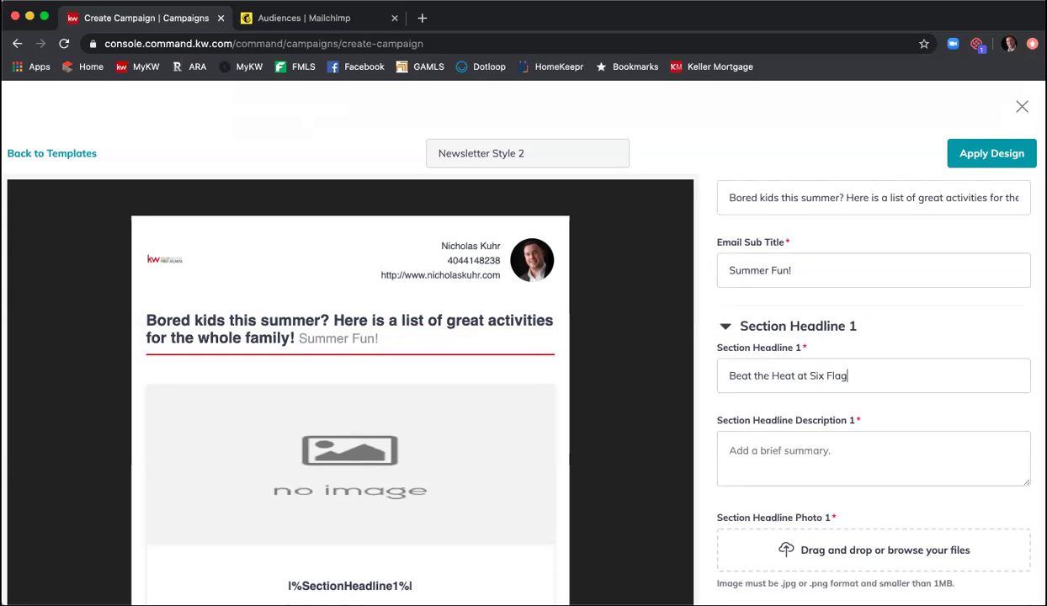
{"action": "type", "text": "s White Water"}
{"action": "left_click", "coordinate": [783, 446]}
{"action": "type", "text": "T"}
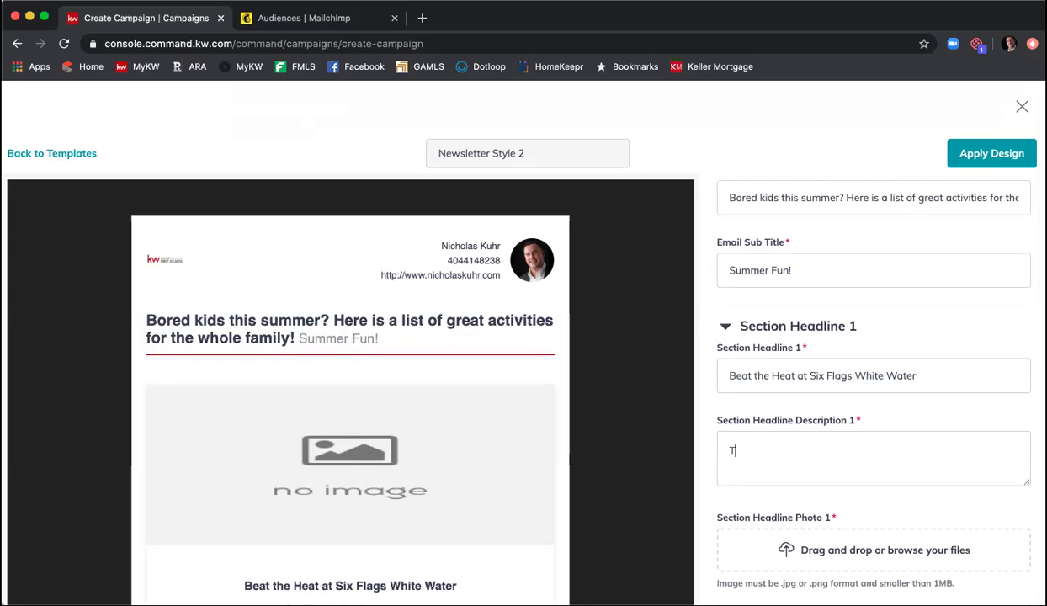
{"action": "type", "text": "ext te"}
{"action": "key", "text": "BackSpace"}
{"action": "type", "text": "text etx"}
{"action": "key", "text": "BackSpace"}
{"action": "key", "text": "BackSpace"}
{"action": "key", "text": "BackSpace"}
{"action": "type", "text": "text"}
Choose the dog picture as section 1's photo.
{"action": "scroll", "coordinate": [781, 435], "scroll_direction": "down", "scroll_amount": 1}
{"action": "left_click", "coordinate": [826, 508]}
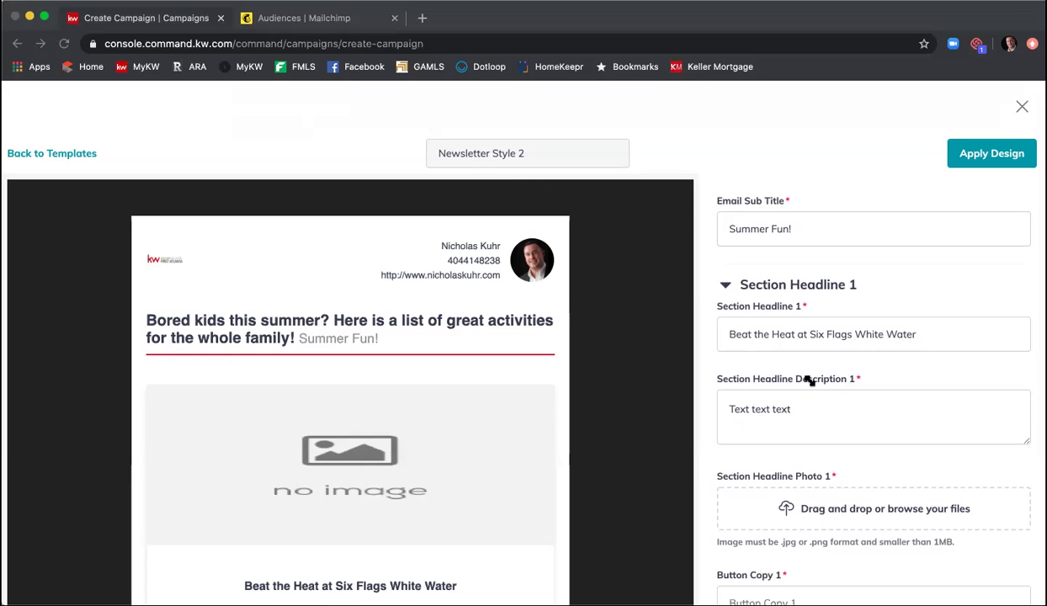
{"action": "key", "text": "Return"}
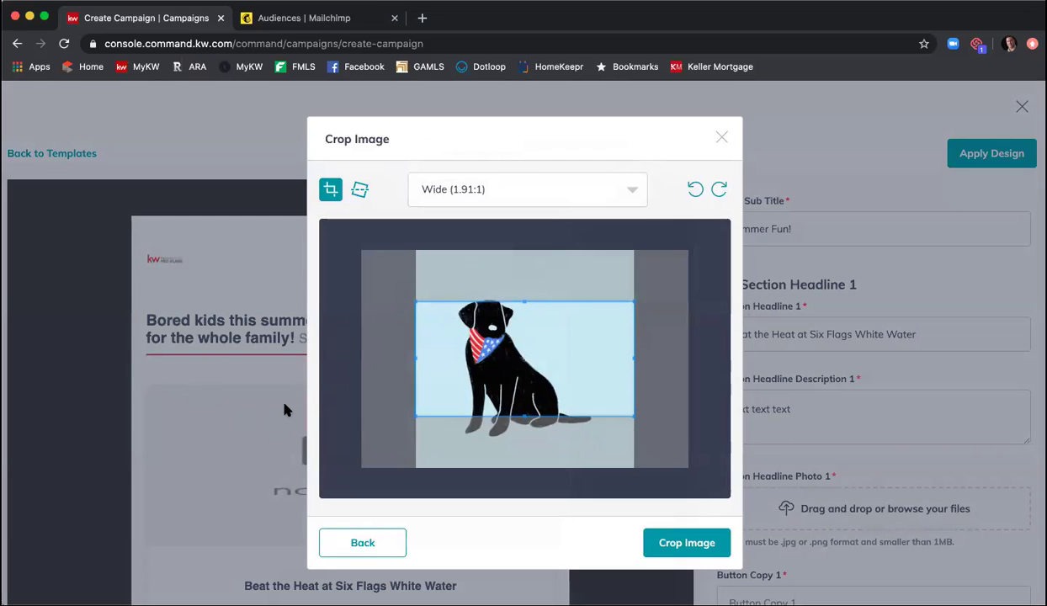
Crop the dog photo Wide at 1080 x 565 and upload it to section 1.
{"action": "left_click", "coordinate": [681, 544]}
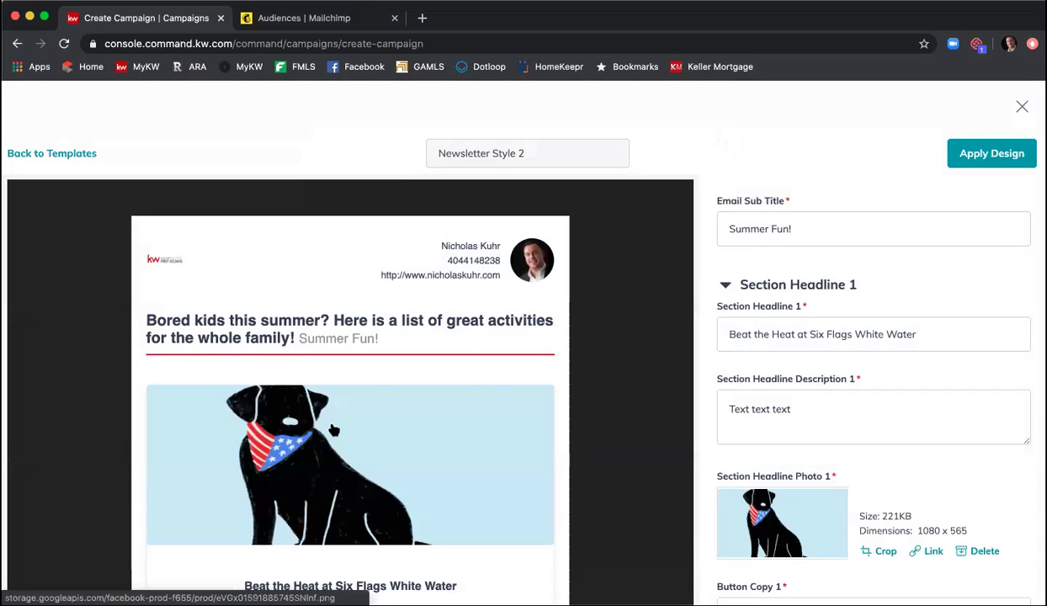
{"action": "scroll", "coordinate": [505, 404], "scroll_direction": "down", "scroll_amount": 3}
{"action": "scroll", "coordinate": [507, 405], "scroll_direction": "down", "scroll_amount": 2}
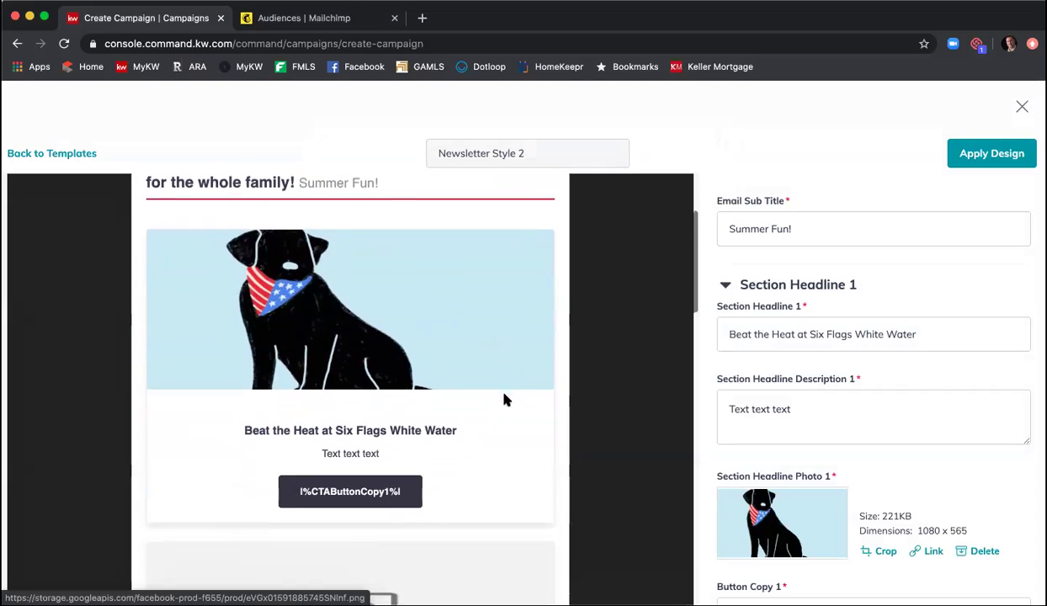
{"action": "scroll", "coordinate": [769, 416], "scroll_direction": "down", "scroll_amount": 2}
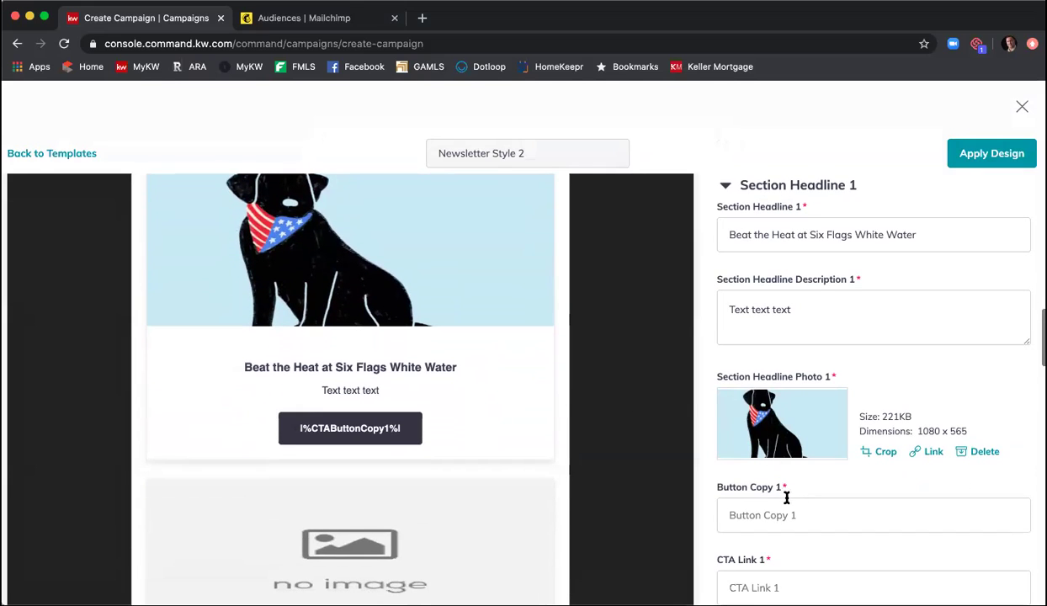
{"action": "scroll", "coordinate": [806, 514], "scroll_direction": "down", "scroll_amount": 1}
{"action": "left_click", "coordinate": [807, 515]}
{"action": "type", "text": "Click for Coupon"}
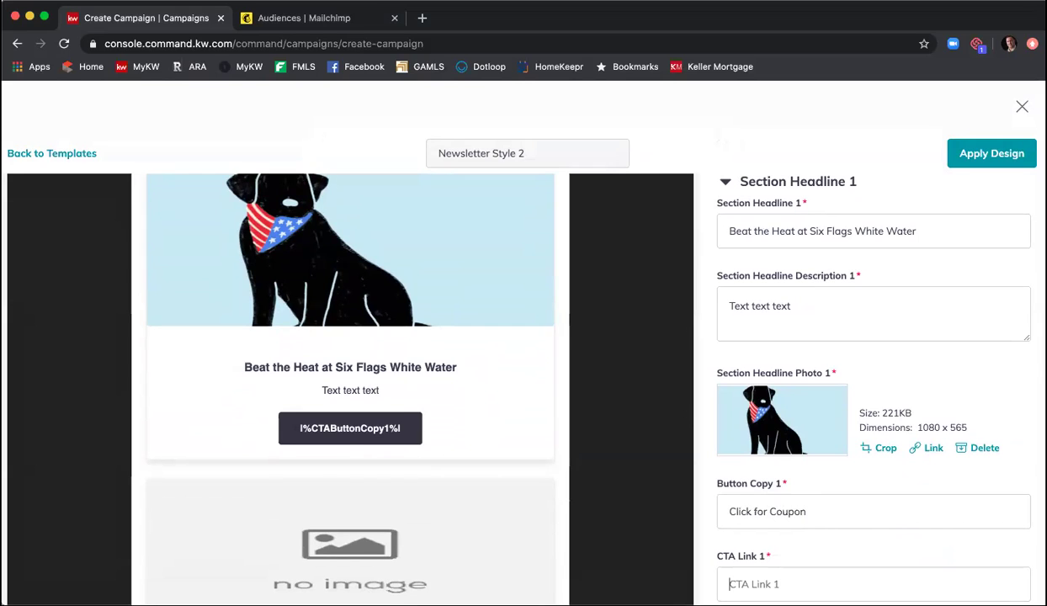
{"action": "scroll", "coordinate": [806, 497], "scroll_direction": "down", "scroll_amount": 1}
{"action": "left_click", "coordinate": [778, 527]}
{"action": "type", "text": "www.sixflagswhite"}
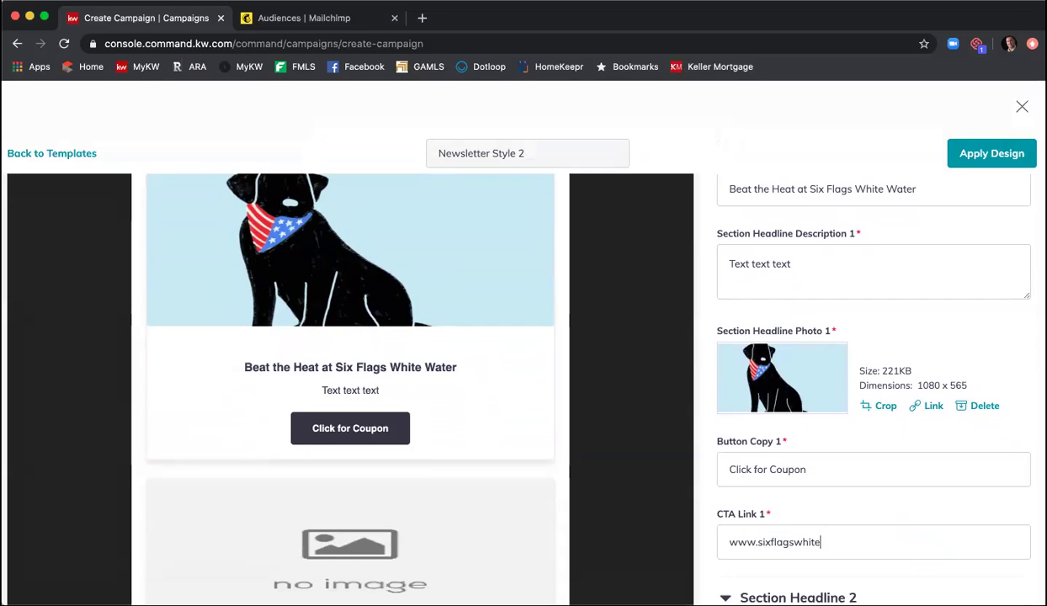
{"action": "type", "text": "water.com/coupon"}
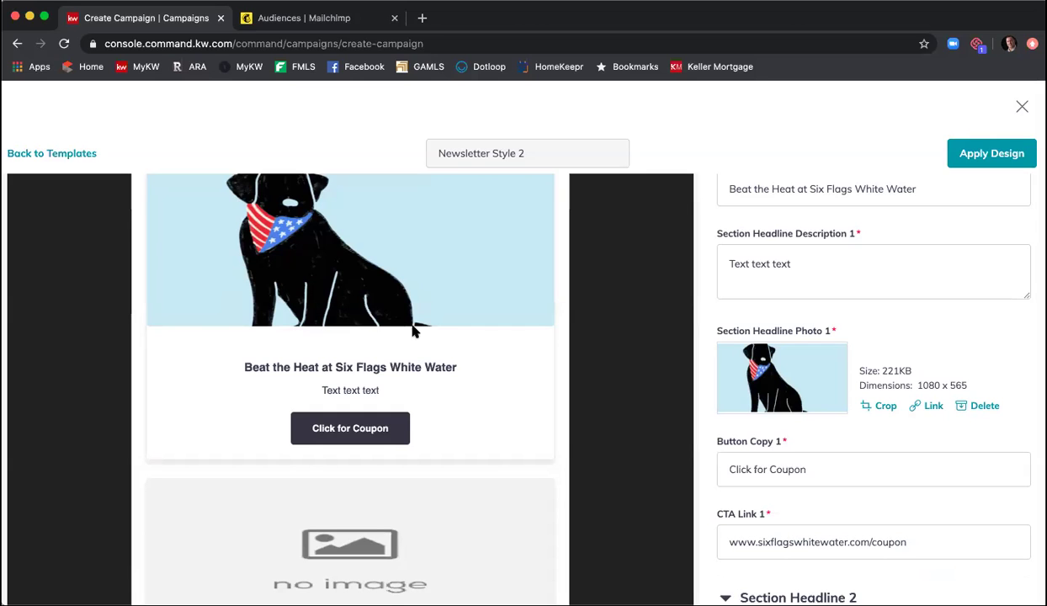
{"action": "scroll", "coordinate": [337, 367], "scroll_direction": "up", "scroll_amount": 1}
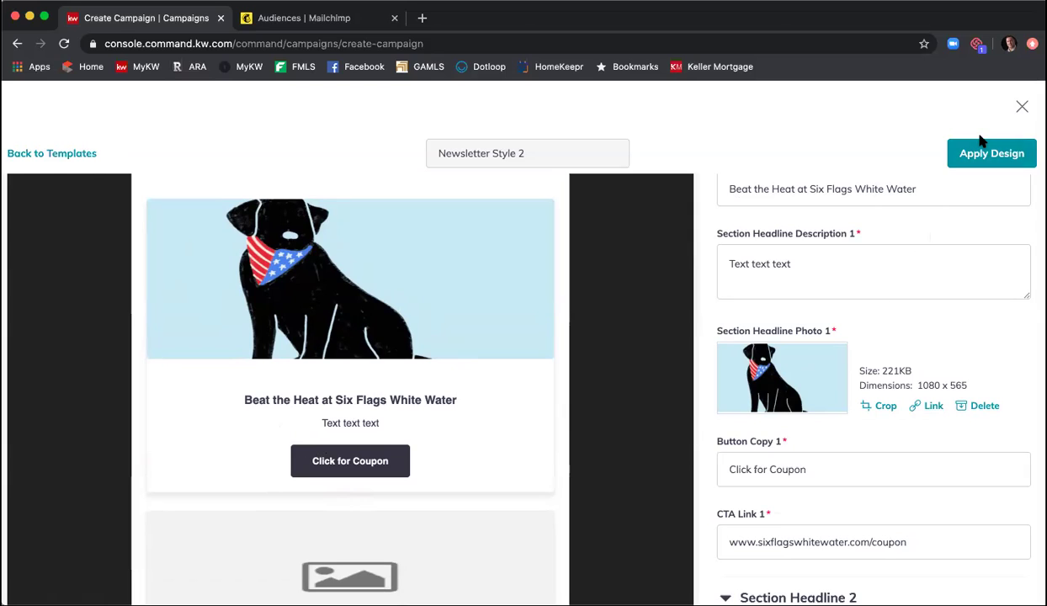
Go back to the templates, create a new template, and choose Email as the design type.
{"action": "left_click", "coordinate": [51, 155]}
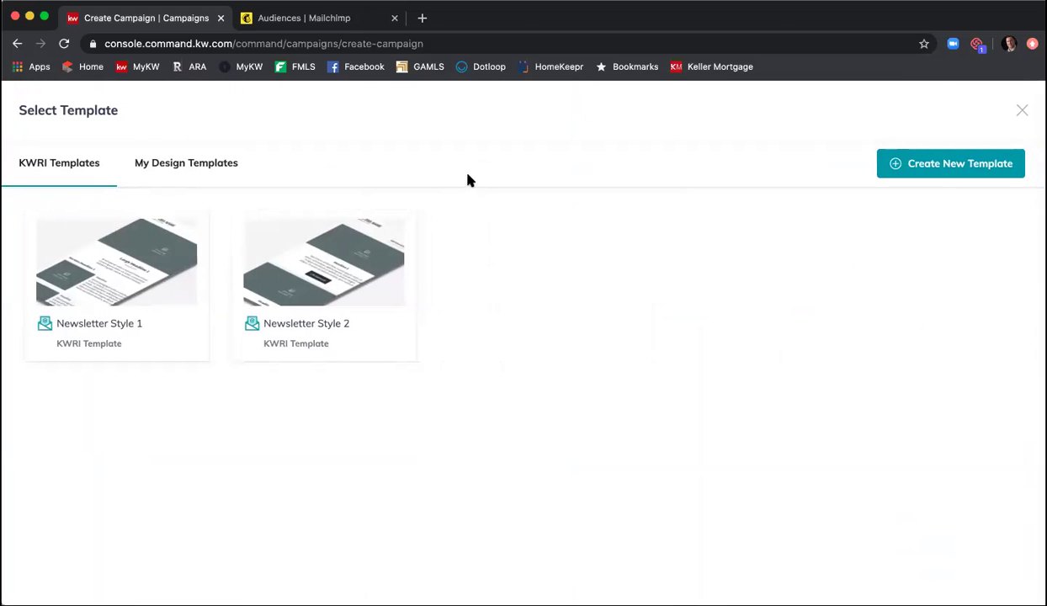
{"action": "left_click", "coordinate": [940, 169]}
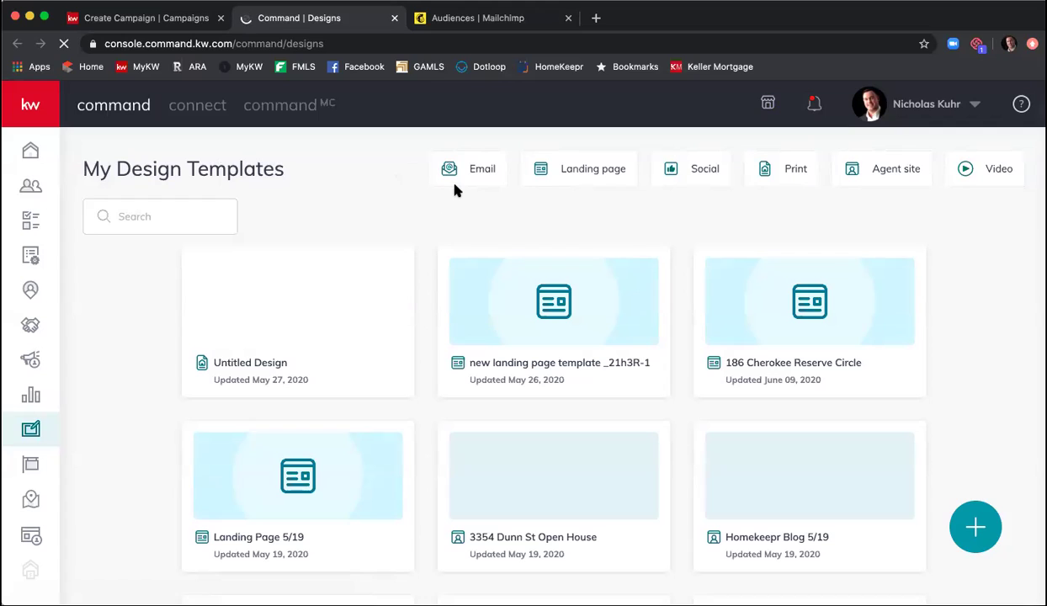
{"action": "left_click", "coordinate": [976, 528]}
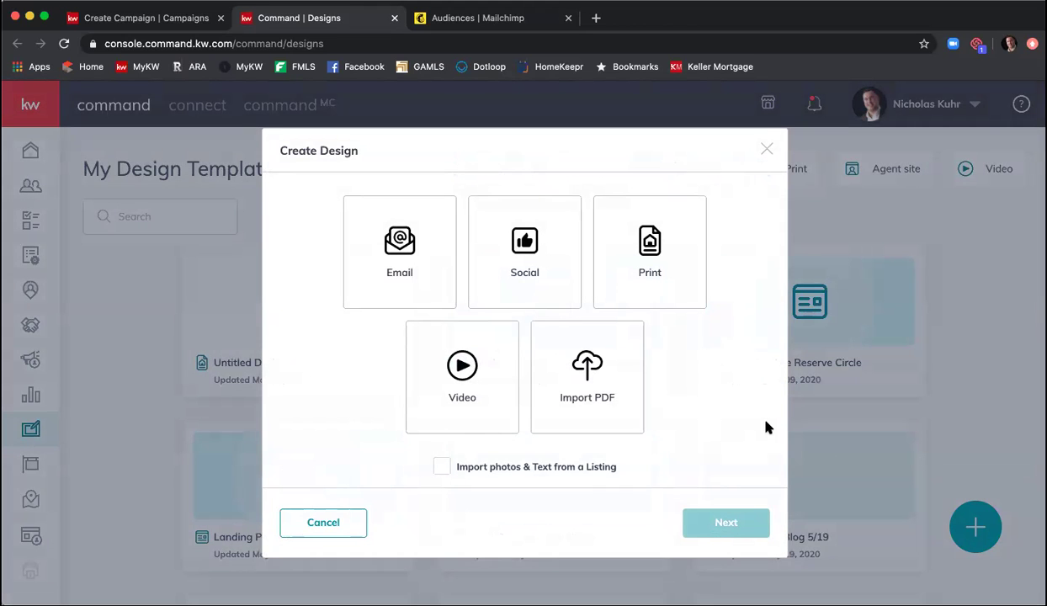
{"action": "left_click", "coordinate": [407, 257]}
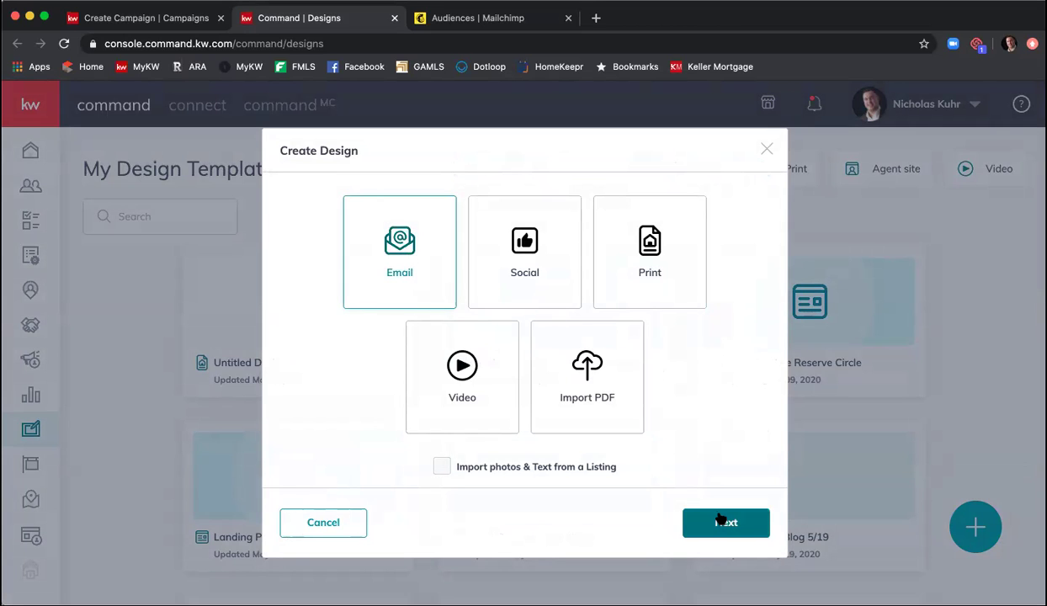
{"action": "left_click", "coordinate": [722, 521]}
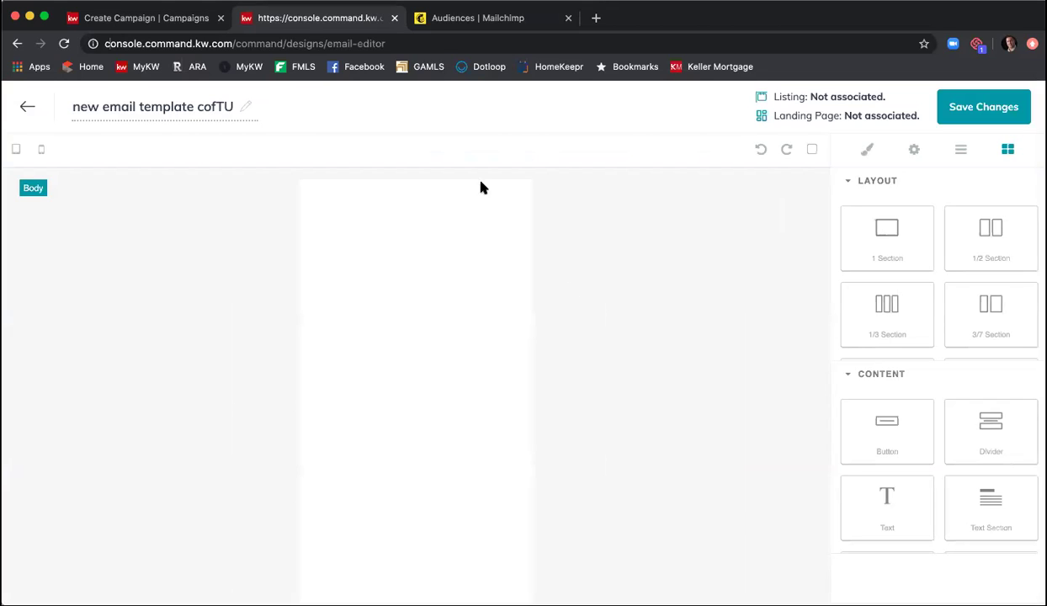
Retitle the new design 'June Newsletter Template 6/11/20'.
{"action": "double_click", "coordinate": [198, 110]}
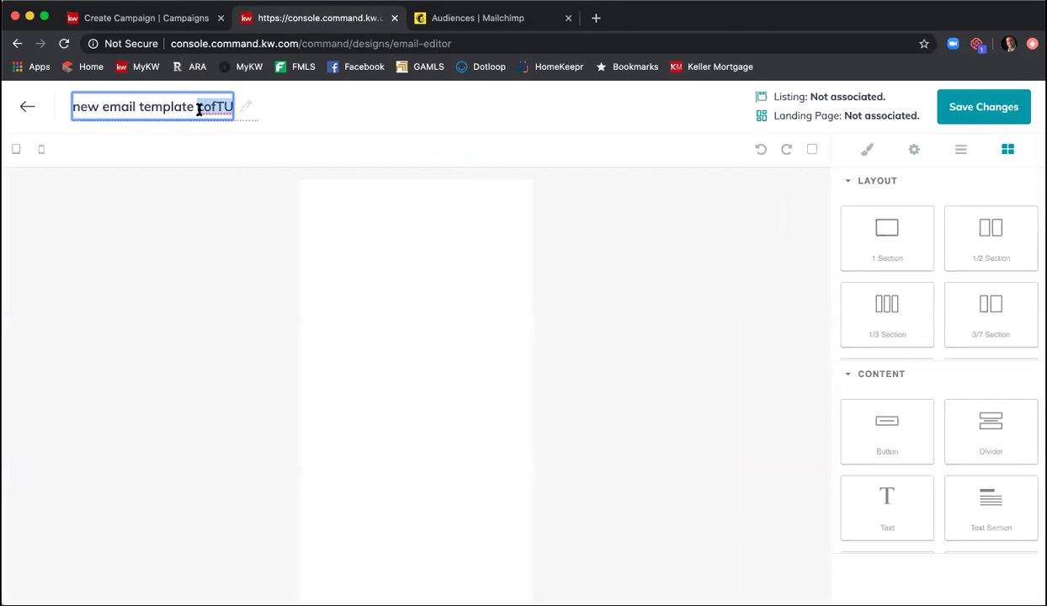
{"action": "triple_click", "coordinate": [197, 107]}
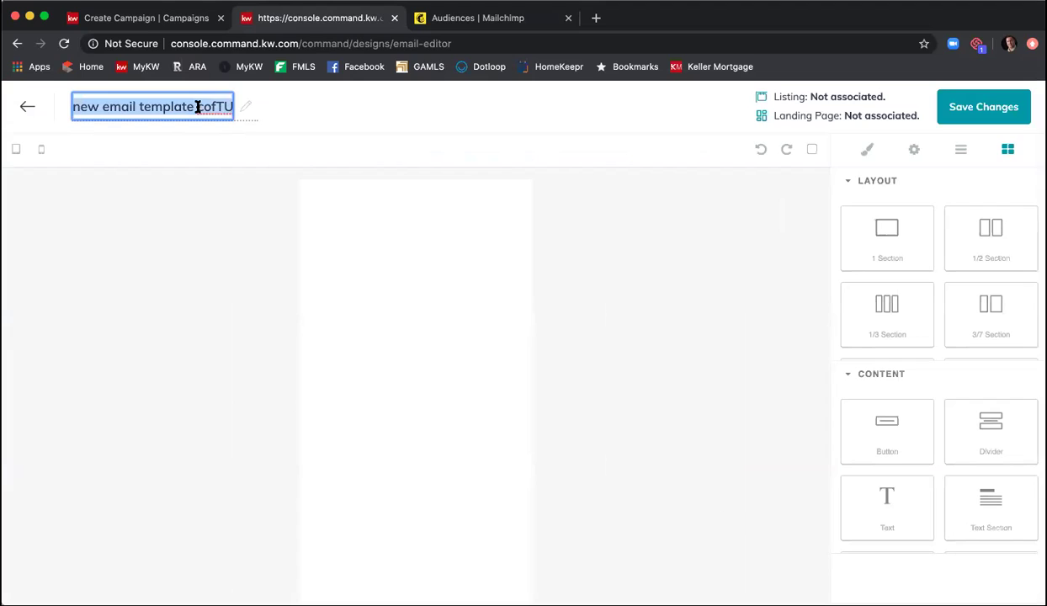
{"action": "type", "text": "June Newes"}
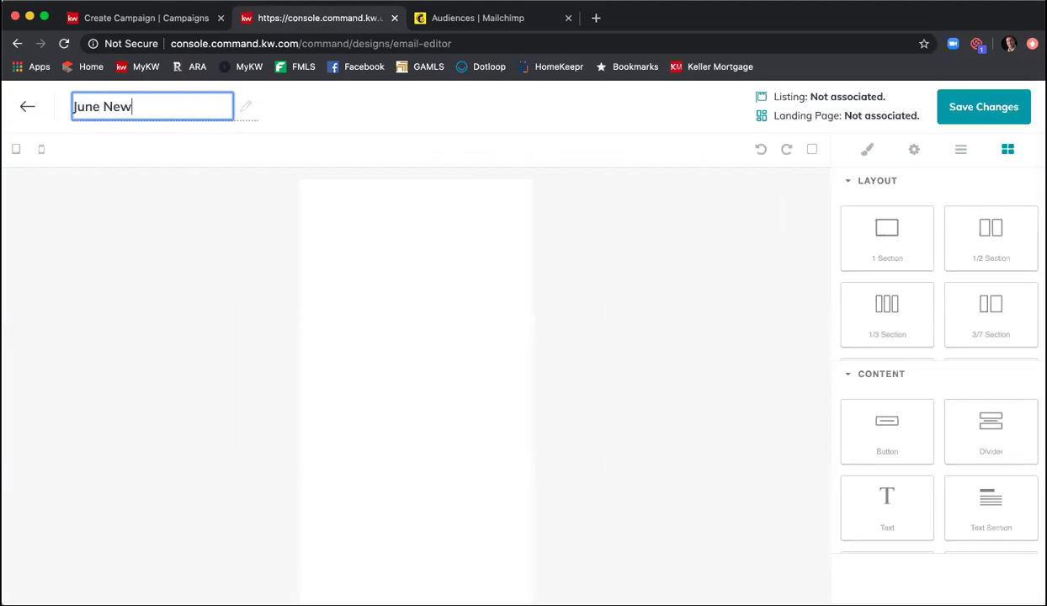
{"action": "key", "text": "BackSpace"}
{"action": "key", "text": "BackSpace"}
{"action": "type", "text": "sletter Template 6/"}
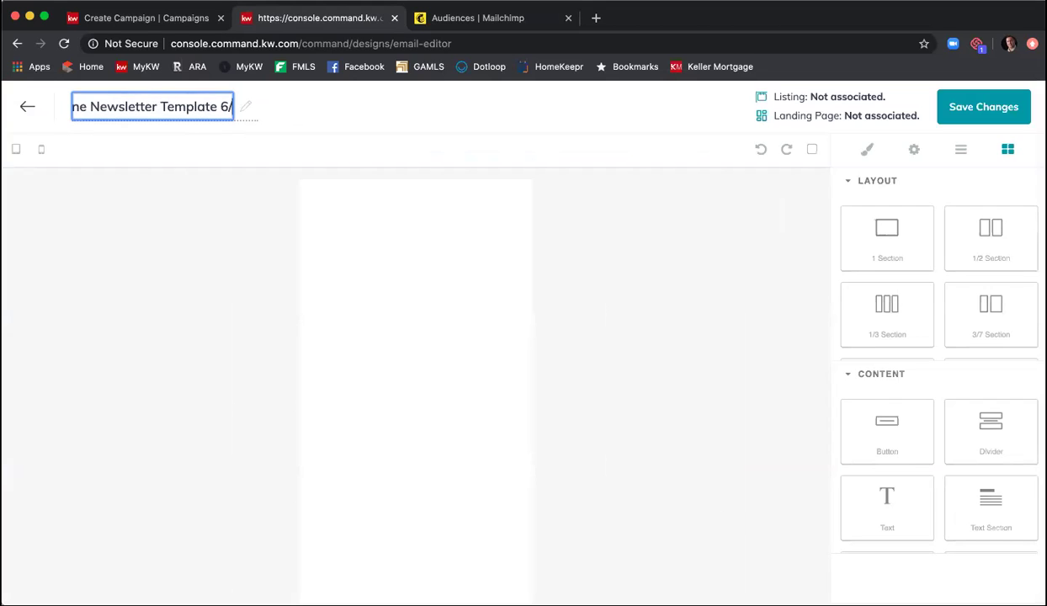
{"action": "type", "text": "11/20"}
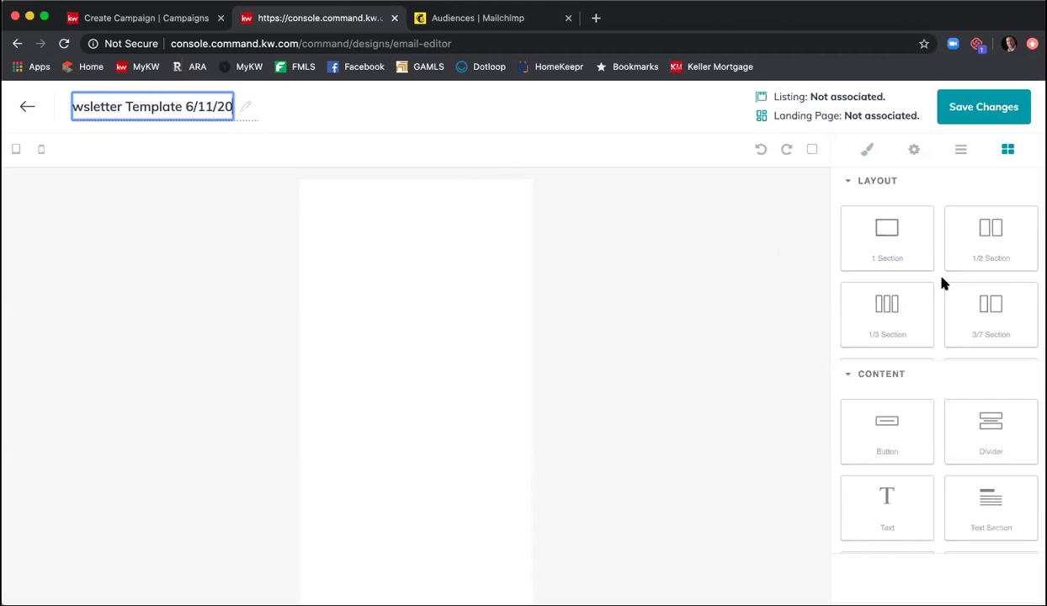
{"action": "scroll", "coordinate": [945, 284], "scroll_direction": "down", "scroll_amount": 2}
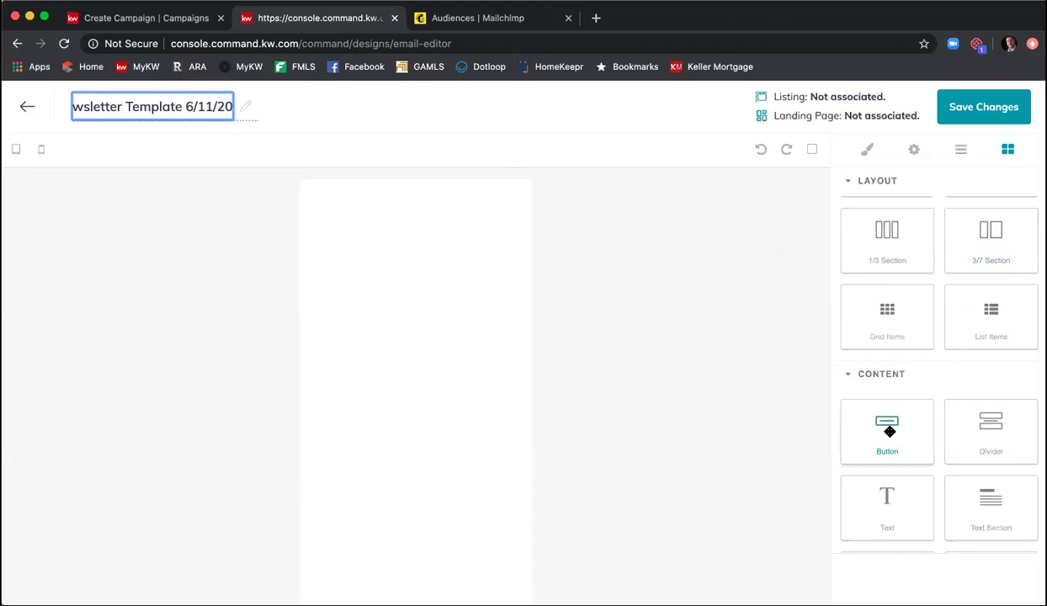
{"action": "scroll", "coordinate": [926, 387], "scroll_direction": "down", "scroll_amount": 2}
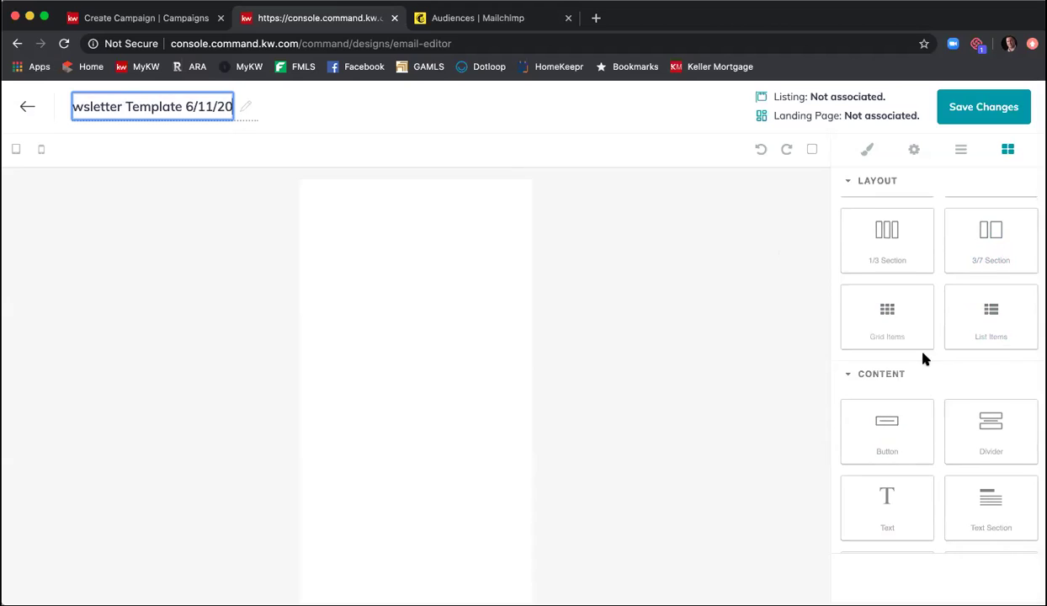
{"action": "scroll", "coordinate": [923, 358], "scroll_direction": "up", "scroll_amount": 2}
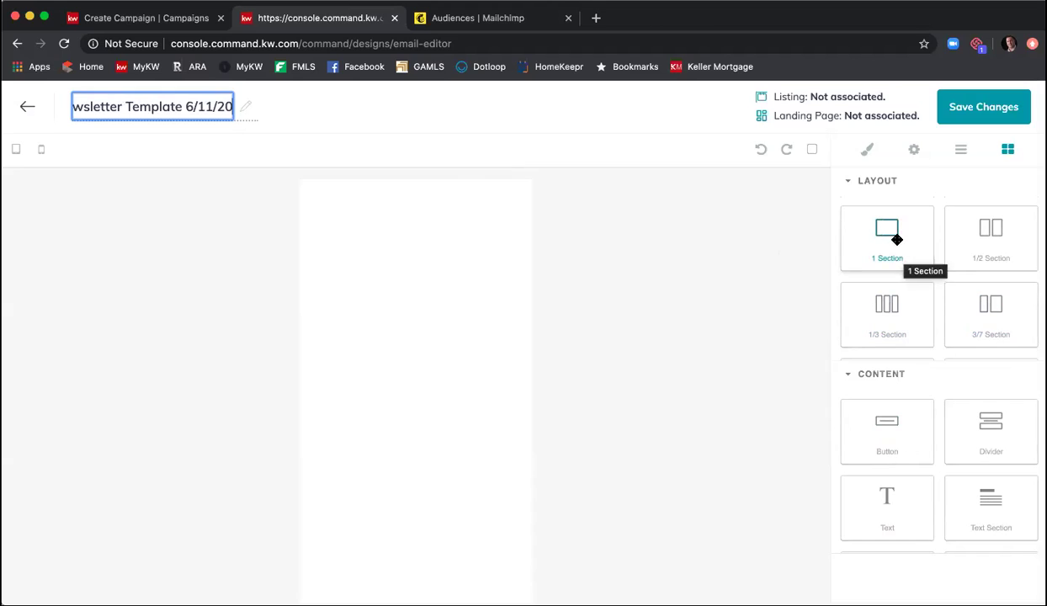
Add a one-column section to the email body and delete the broken image cell.
{"action": "left_click", "coordinate": [700, 276]}
{"action": "left_click_drag", "start_coordinate": [699, 271], "coordinate": [423, 249]}
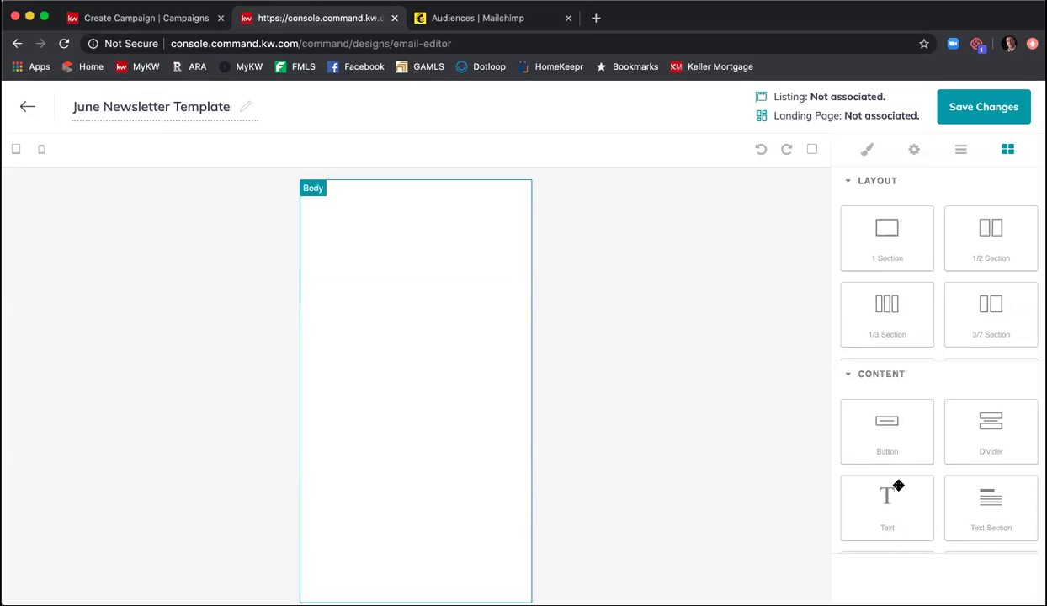
{"action": "scroll", "coordinate": [971, 482], "scroll_direction": "down", "scroll_amount": 2}
{"action": "left_click_drag", "start_coordinate": [896, 501], "coordinate": [418, 234]}
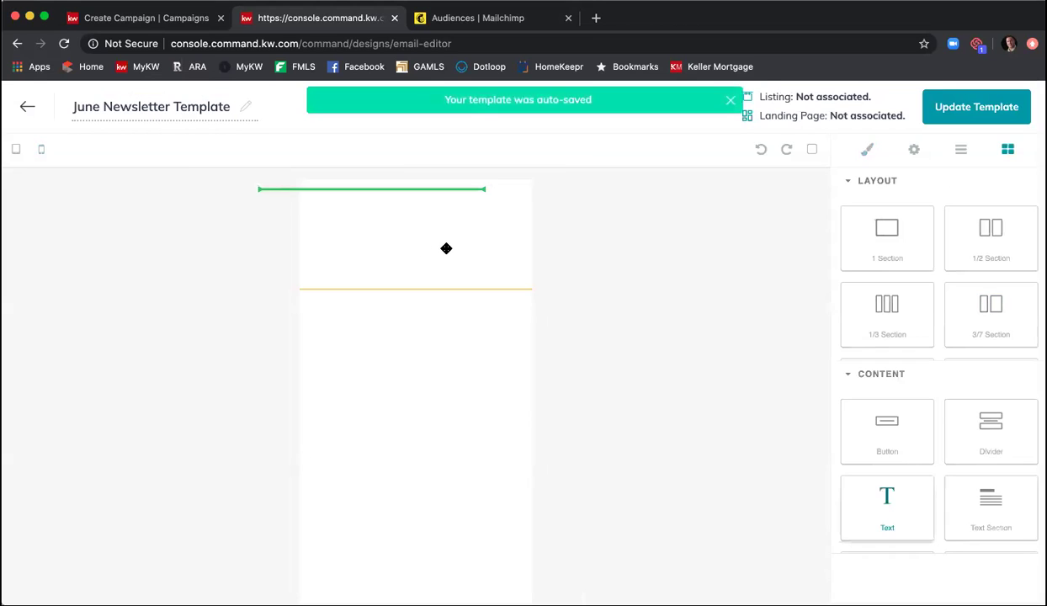
{"action": "left_click", "coordinate": [417, 247]}
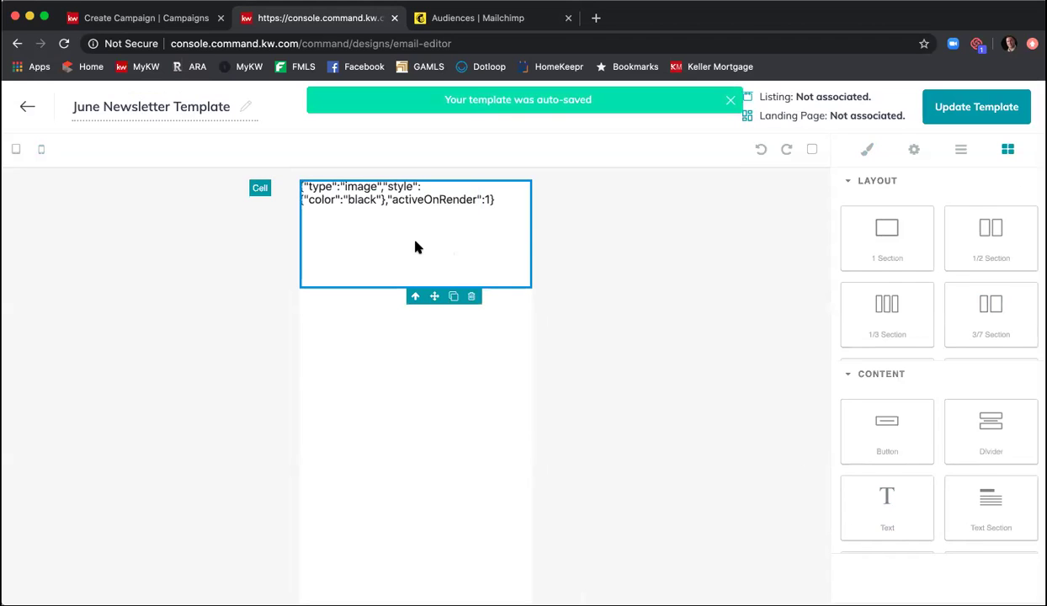
{"action": "key", "text": "Delete"}
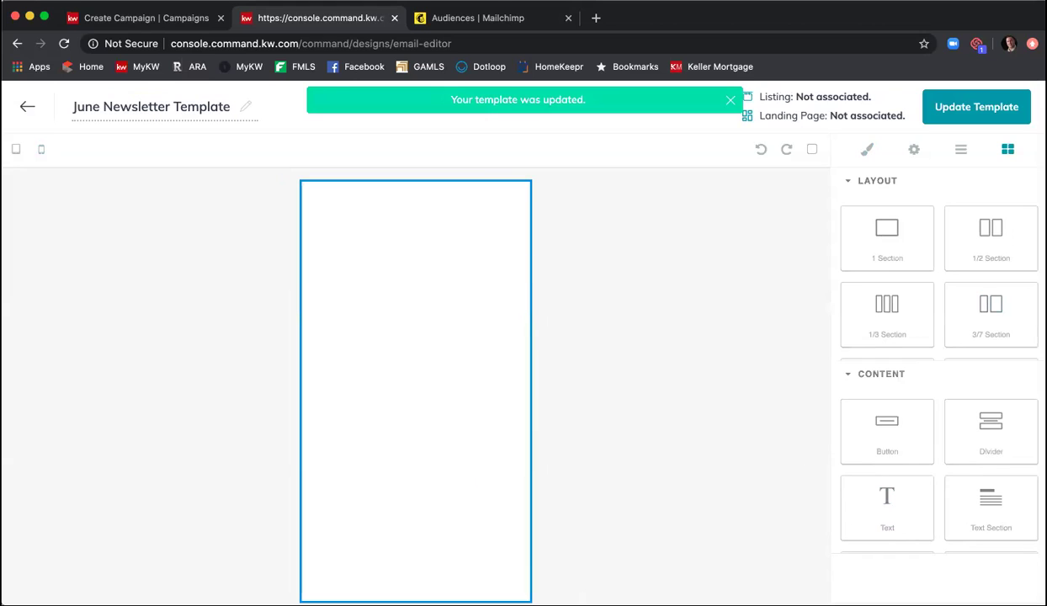
Insert the dog illustration, shrink it to a squarer size, and add a text block.
{"action": "scroll", "coordinate": [954, 450], "scroll_direction": "down", "scroll_amount": 2}
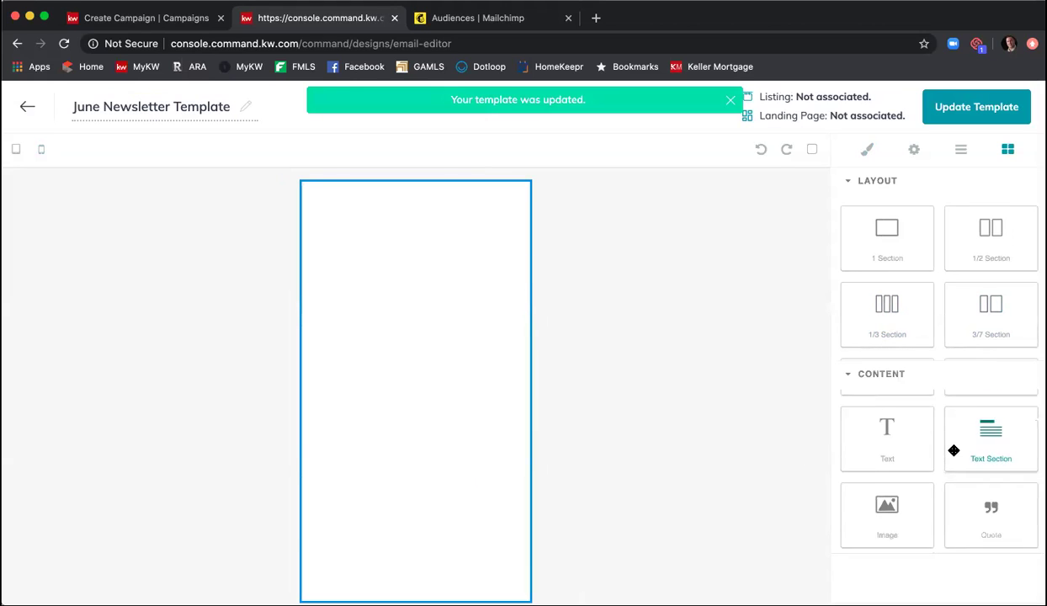
{"action": "left_click_drag", "start_coordinate": [888, 476], "coordinate": [479, 313]}
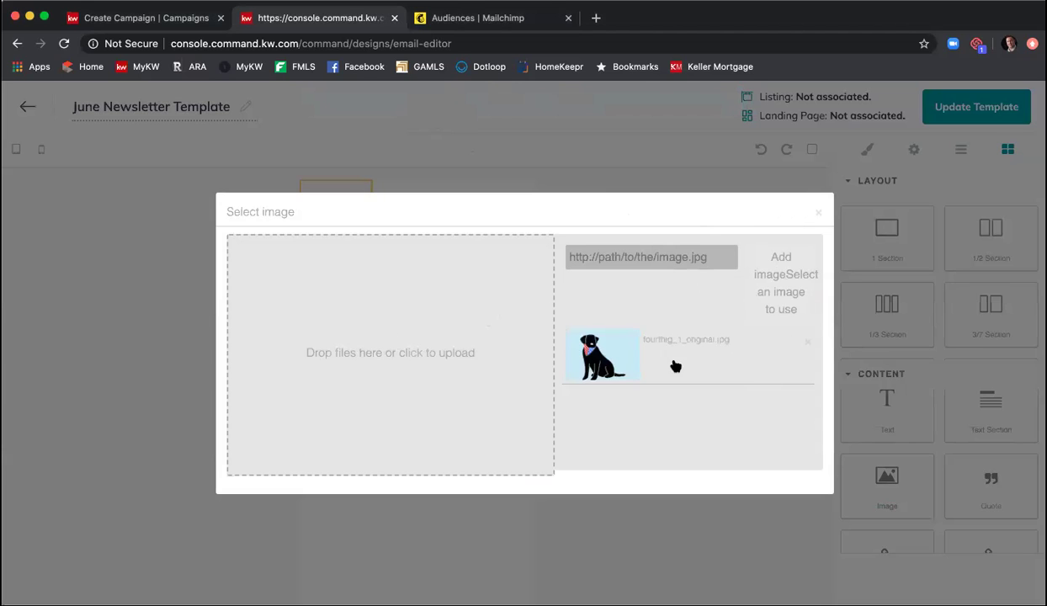
{"action": "left_click", "coordinate": [818, 212]}
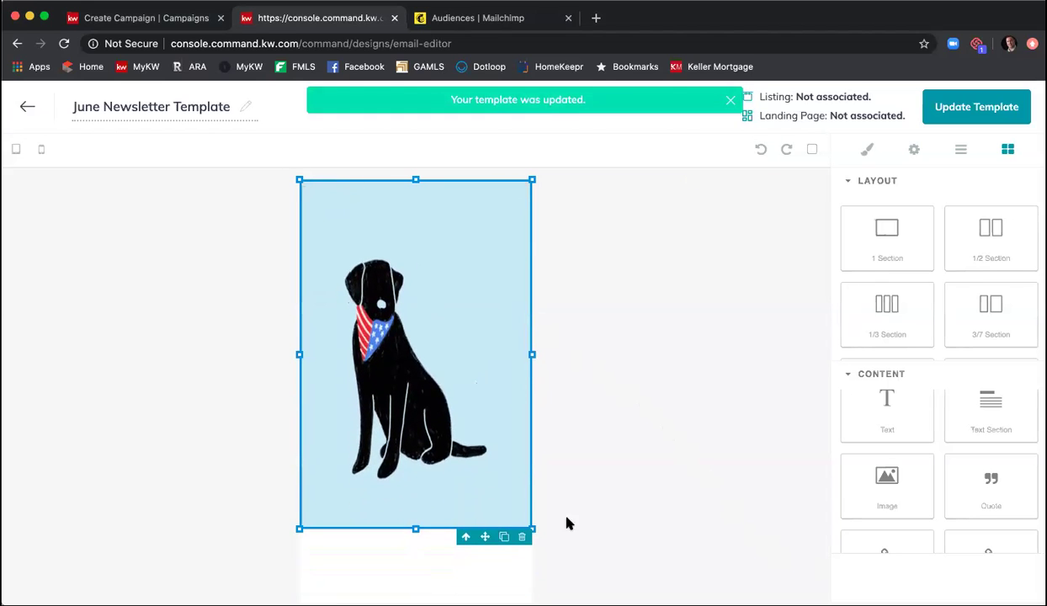
{"action": "left_click_drag", "start_coordinate": [531, 529], "coordinate": [542, 433]}
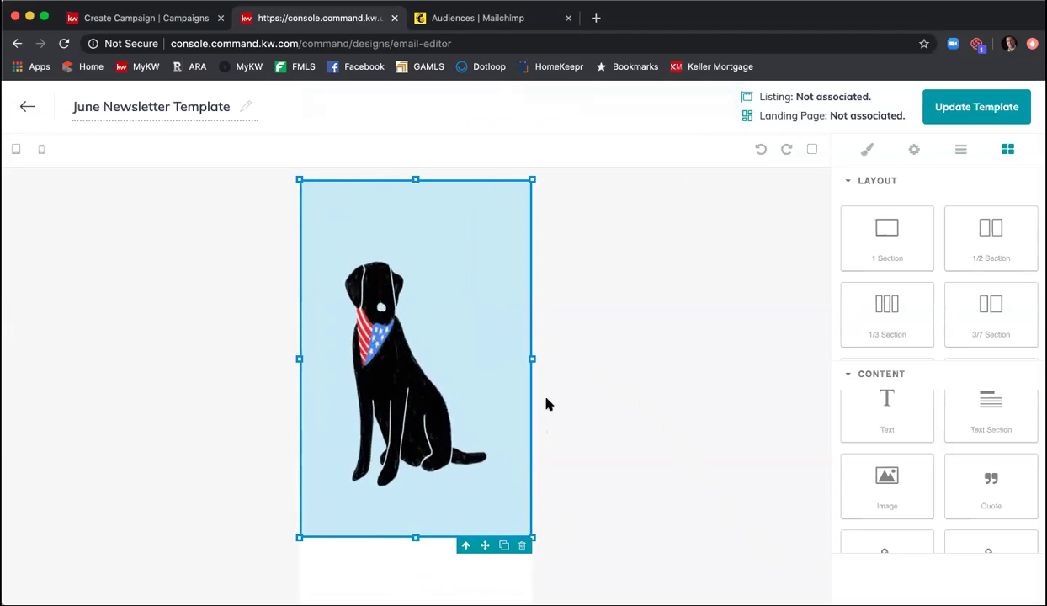
{"action": "left_click_drag", "start_coordinate": [416, 537], "coordinate": [416, 395]}
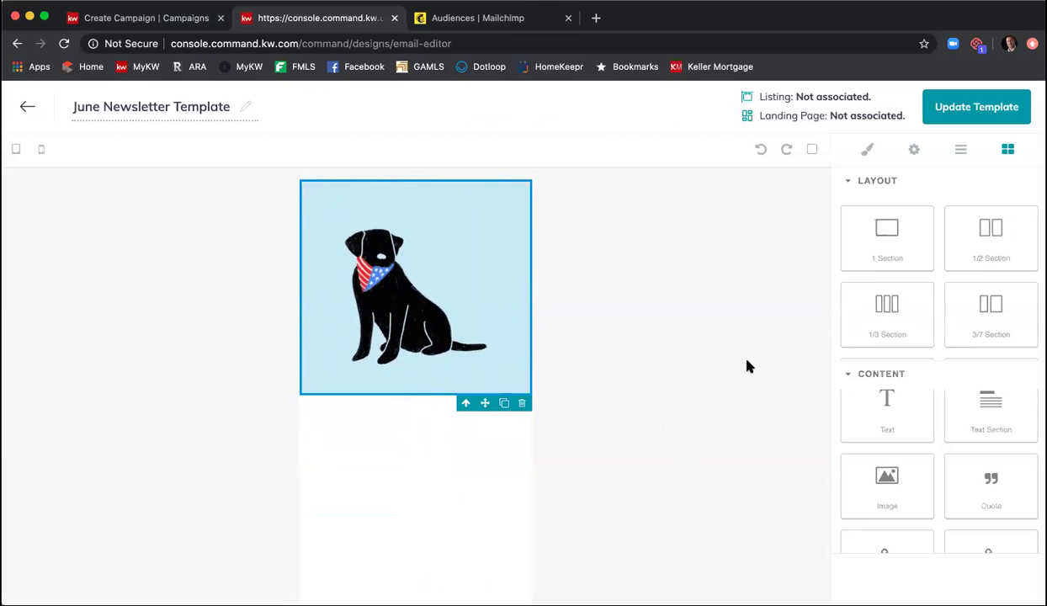
{"action": "left_click_drag", "start_coordinate": [895, 408], "coordinate": [383, 452]}
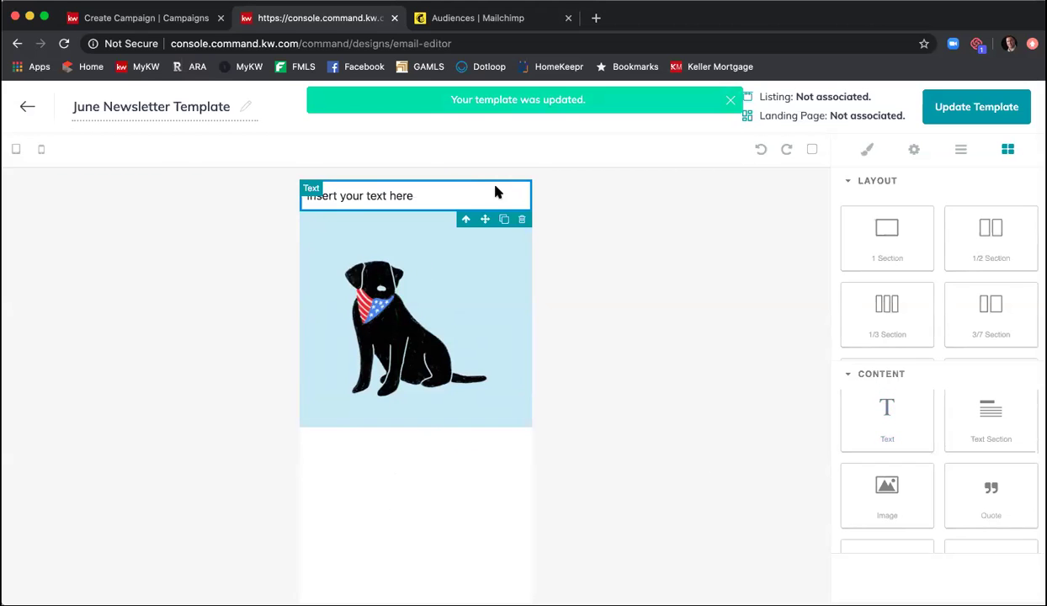
Move the text block below the dog image and make it a bold 'Updated Text Here'.
{"action": "left_click_drag", "start_coordinate": [481, 218], "coordinate": [485, 332]}
{"action": "left_click_drag", "start_coordinate": [462, 446], "coordinate": [475, 473]}
{"action": "left_click", "coordinate": [412, 413]}
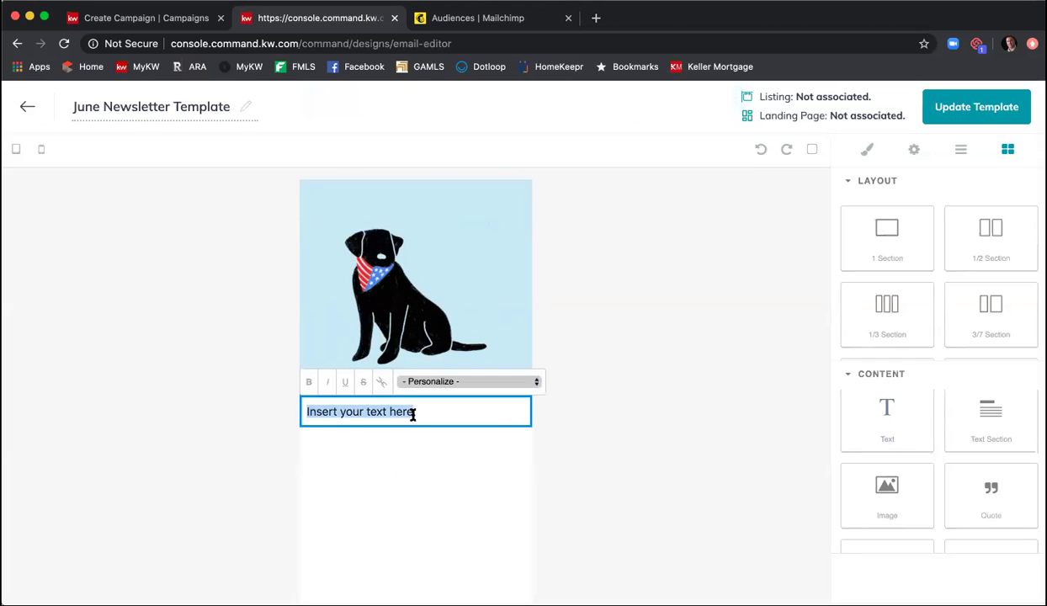
{"action": "type", "text": "Updated "}
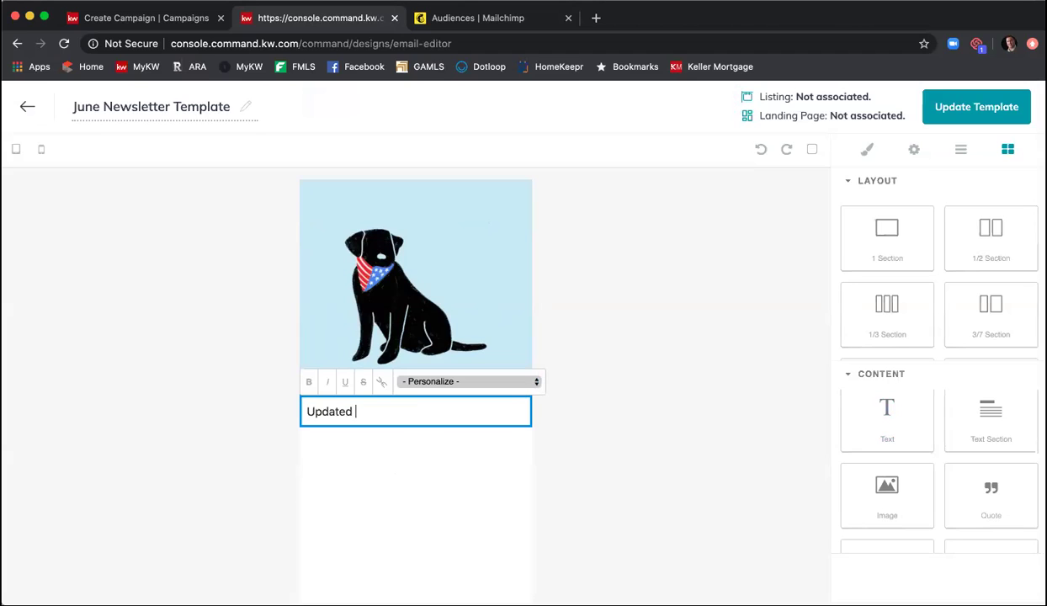
{"action": "type", "text": "Text Here"}
{"action": "triple_click", "coordinate": [403, 416]}
{"action": "left_click", "coordinate": [309, 383]}
{"action": "left_click", "coordinate": [506, 382]}
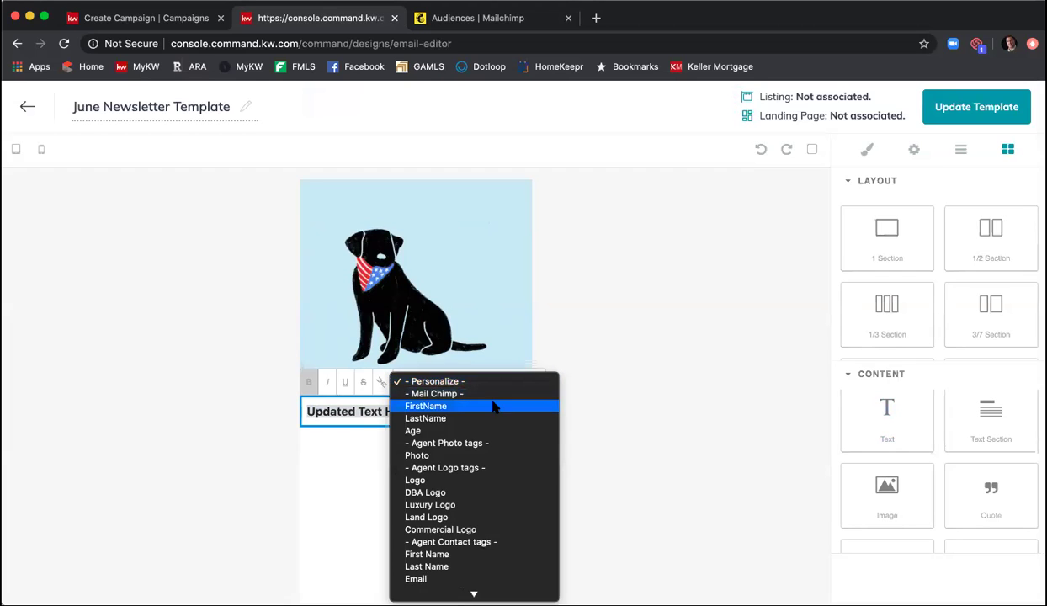
{"action": "left_click", "coordinate": [338, 405]}
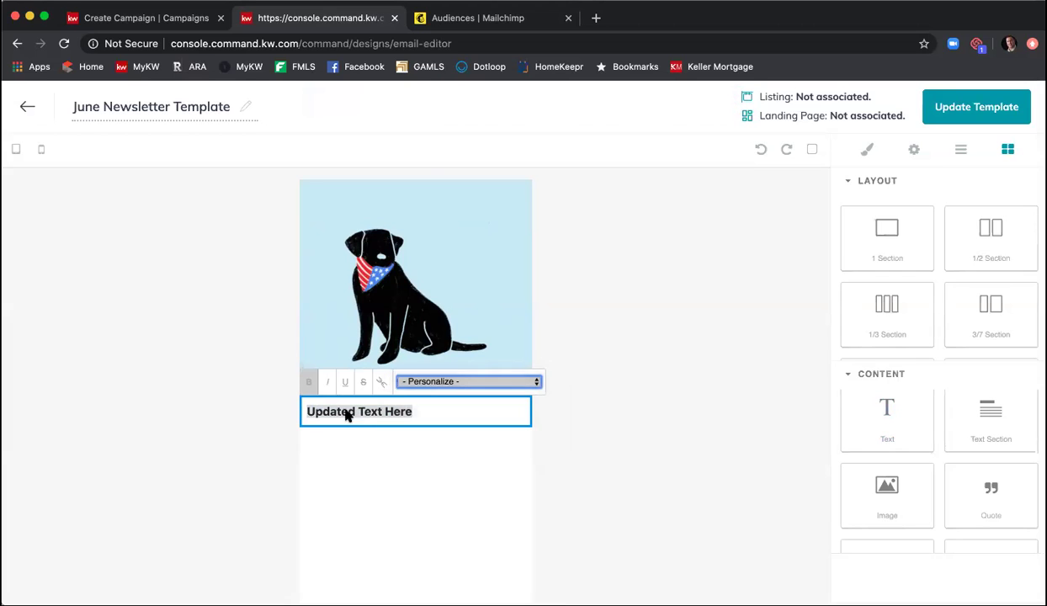
{"action": "left_click", "coordinate": [405, 383]}
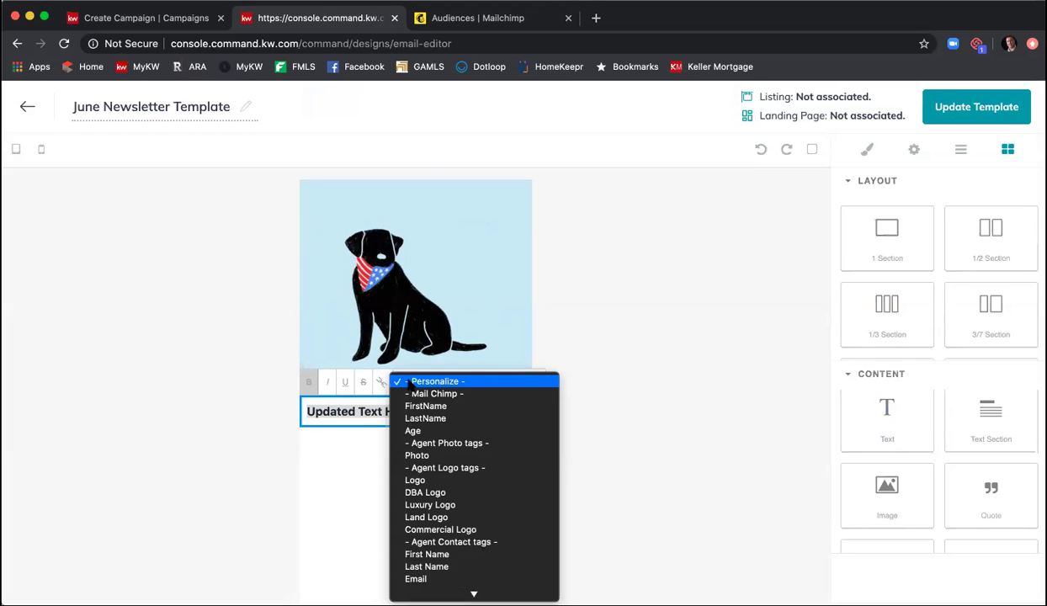
{"action": "left_click", "coordinate": [364, 402]}
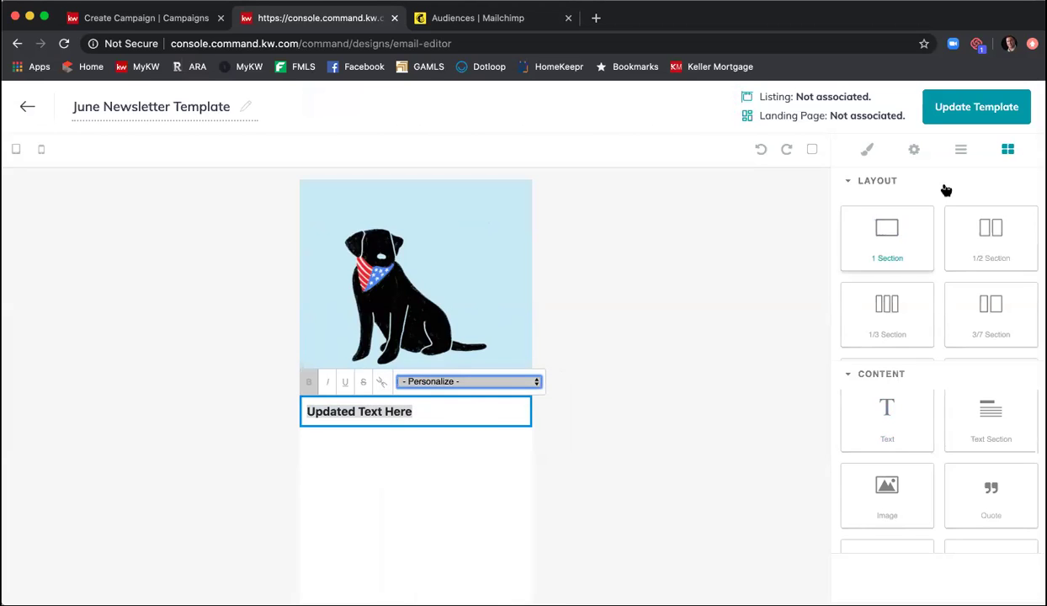
Set the heading's font to Comic Sans MS and centre-align it.
{"action": "left_click", "coordinate": [867, 150]}
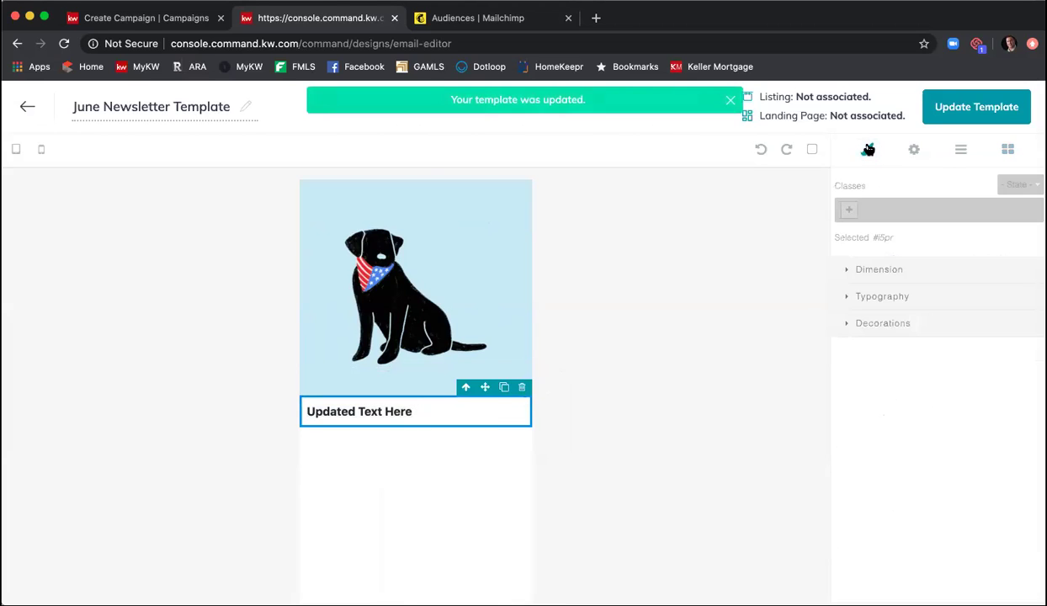
{"action": "left_click", "coordinate": [889, 299]}
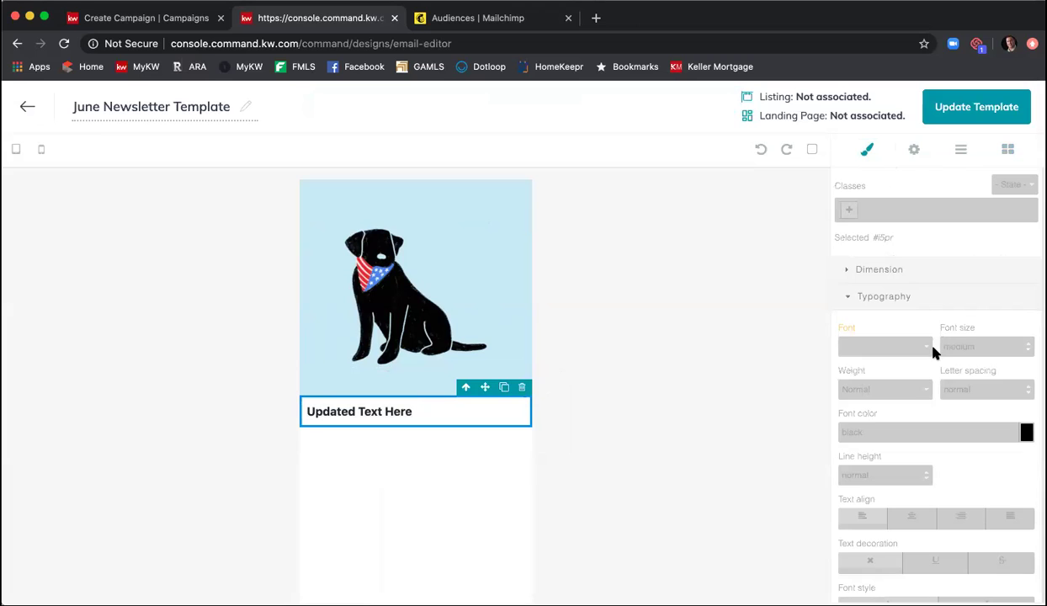
{"action": "left_click", "coordinate": [901, 347]}
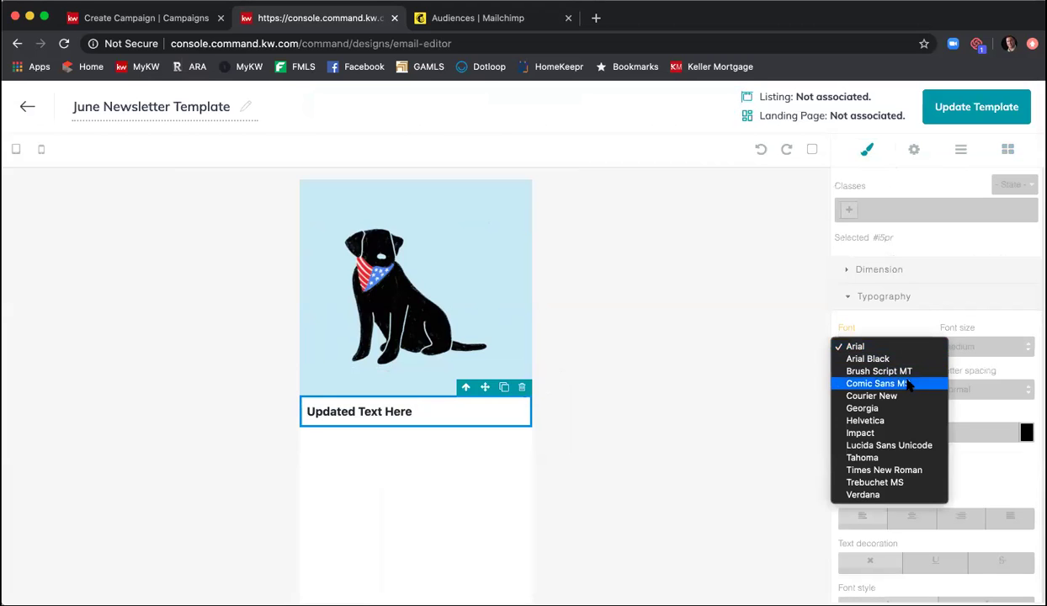
{"action": "key", "text": "Escape"}
{"action": "key", "text": "Return"}
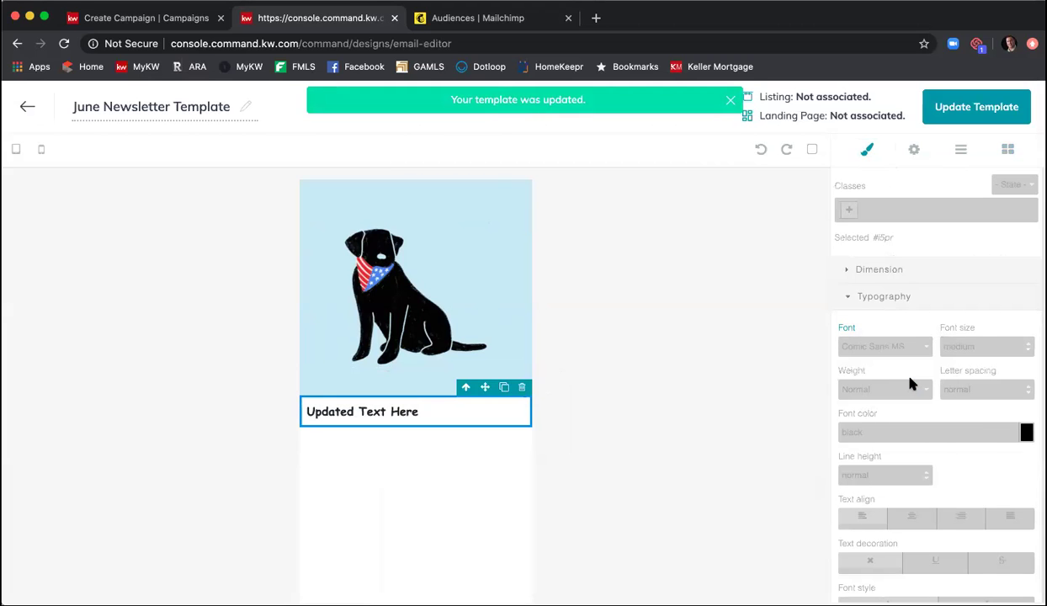
{"action": "left_click", "coordinate": [921, 515]}
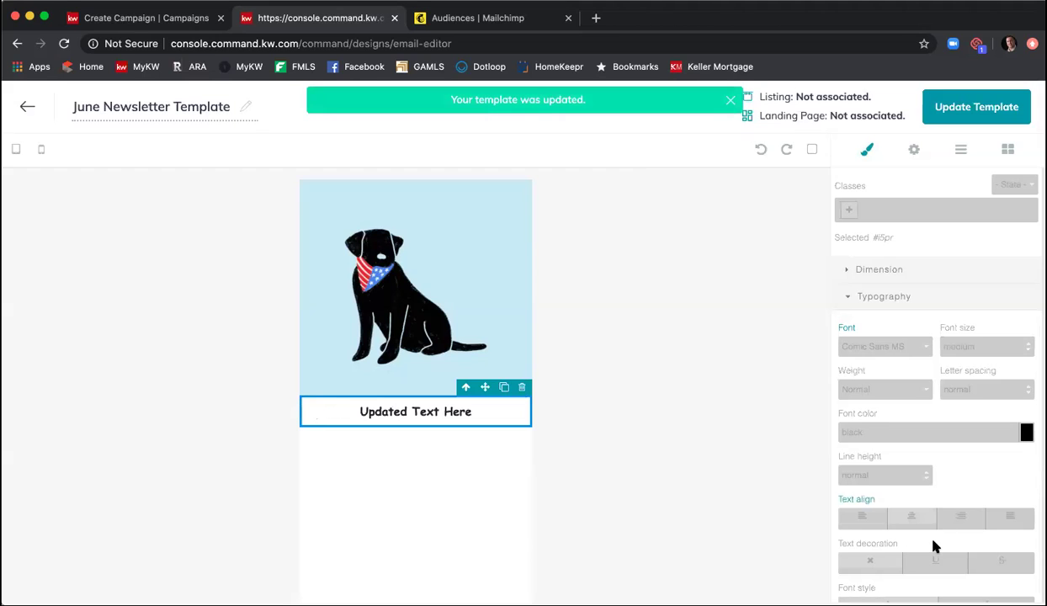
{"action": "scroll", "coordinate": [955, 492], "scroll_direction": "down", "scroll_amount": 2}
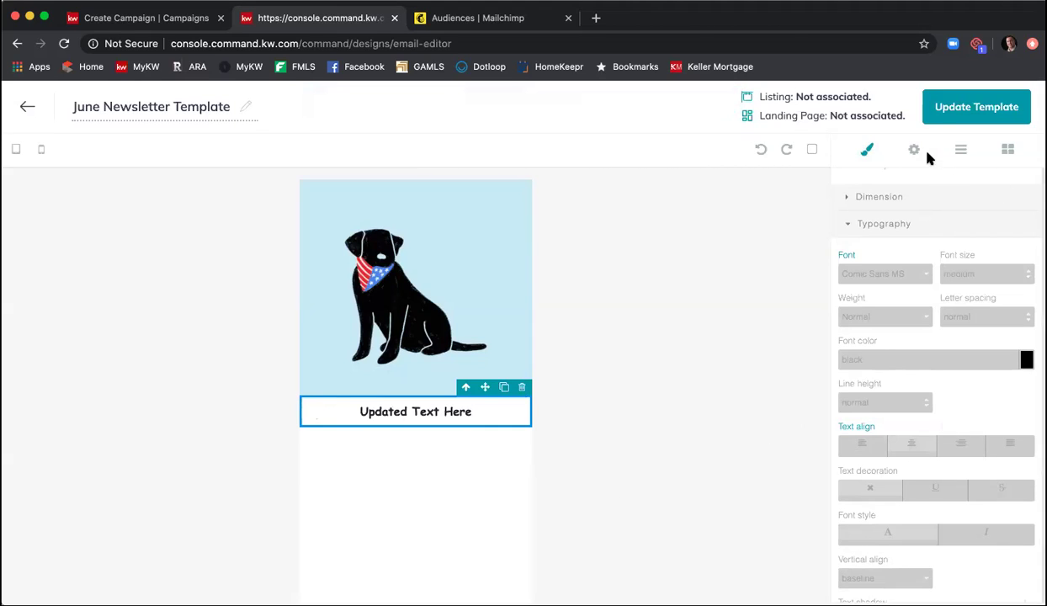
{"action": "left_click", "coordinate": [1007, 150]}
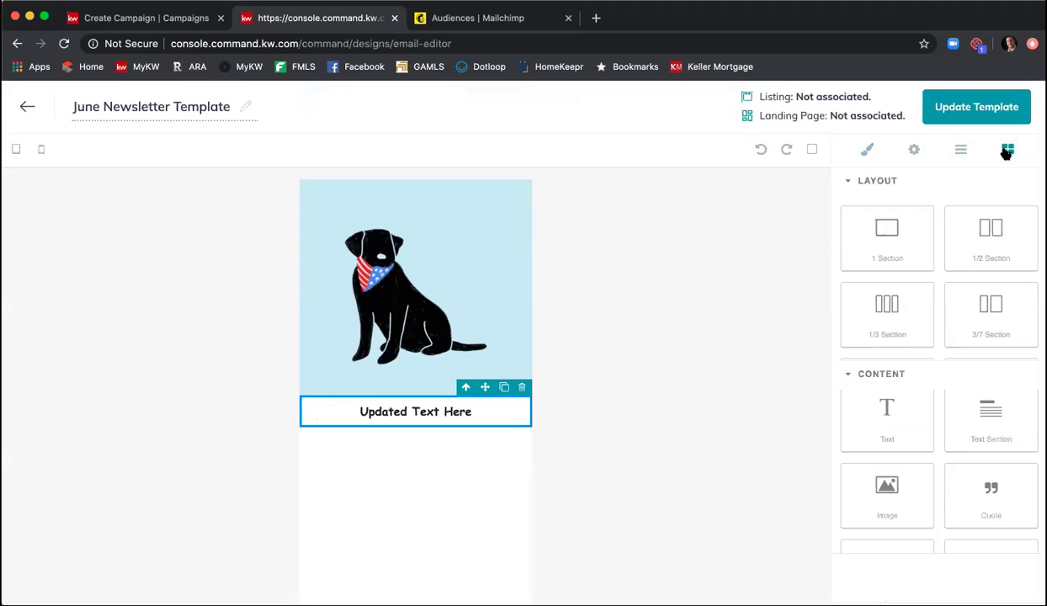
Add a 1/2 two-column section below the 'Updated Text Here' heading.
{"action": "scroll", "coordinate": [954, 266], "scroll_direction": "down", "scroll_amount": 2}
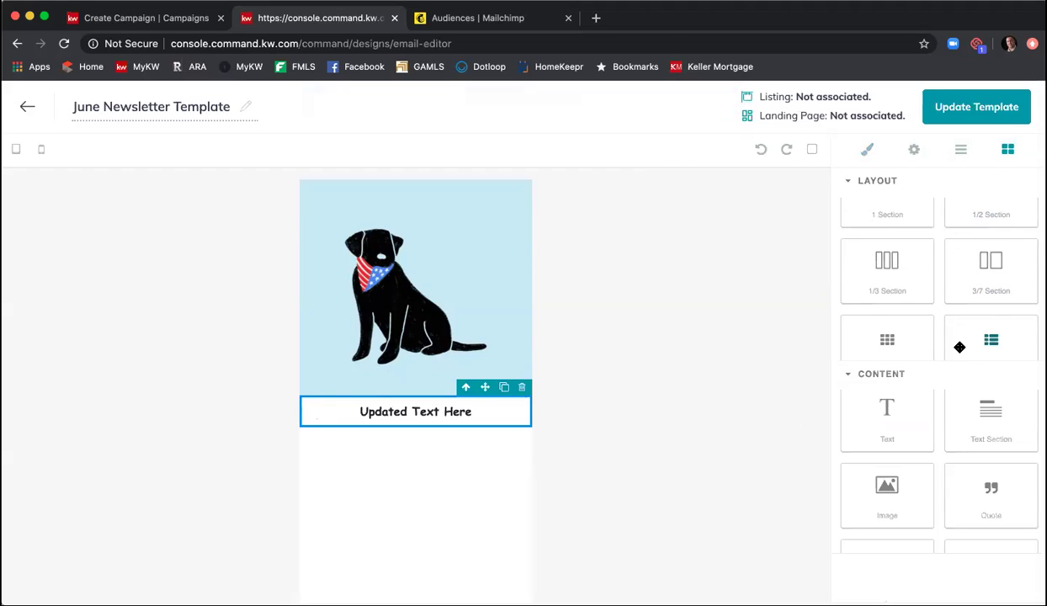
{"action": "scroll", "coordinate": [935, 413], "scroll_direction": "down", "scroll_amount": 2}
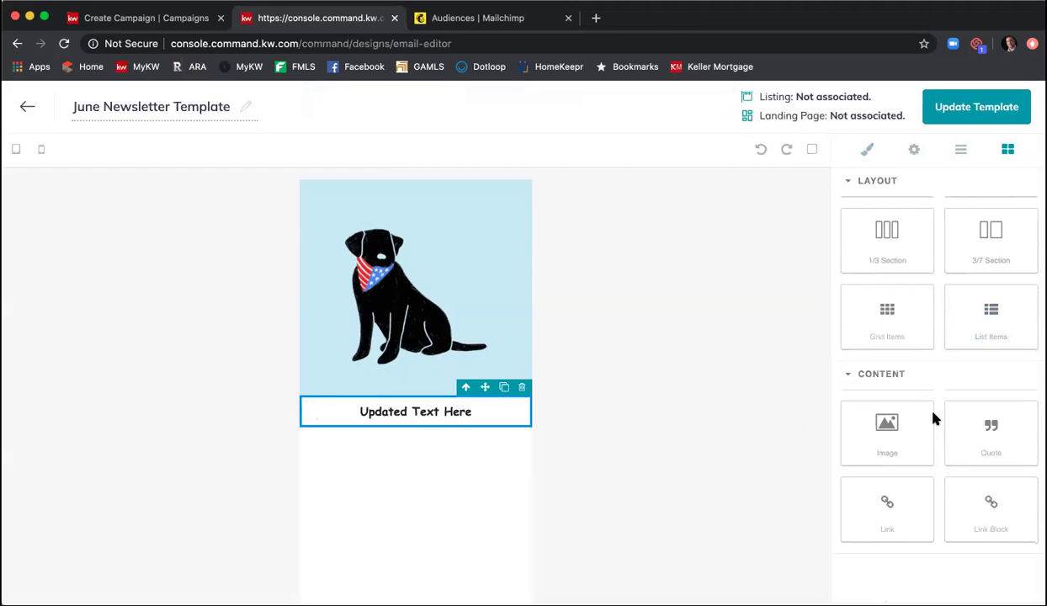
{"action": "scroll", "coordinate": [984, 486], "scroll_direction": "up", "scroll_amount": 3}
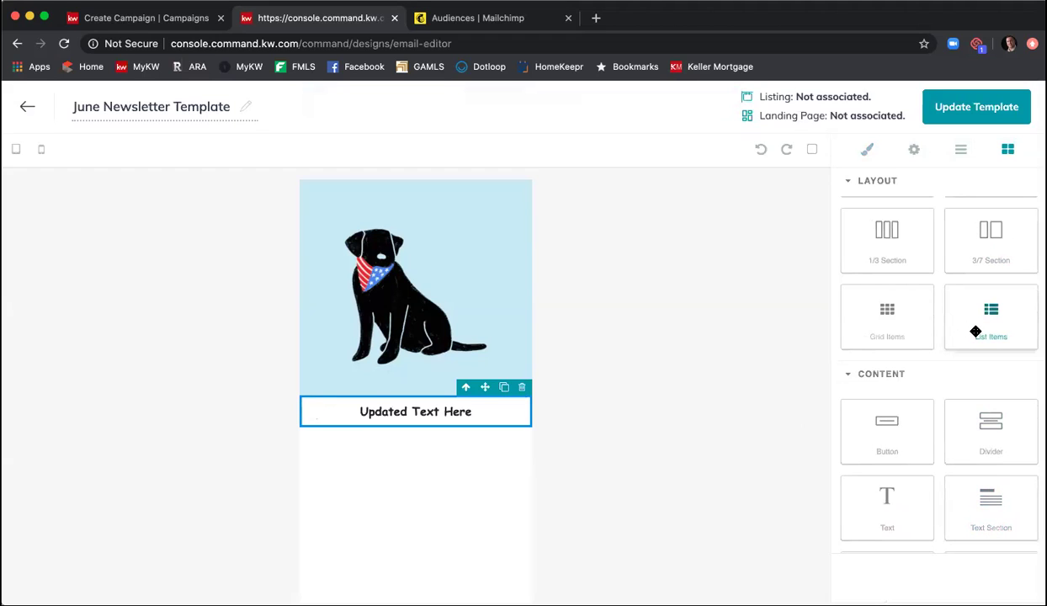
{"action": "scroll", "coordinate": [977, 332], "scroll_direction": "up", "scroll_amount": 2}
{"action": "scroll", "coordinate": [975, 335], "scroll_direction": "down", "scroll_amount": 2}
{"action": "scroll", "coordinate": [972, 312], "scroll_direction": "up", "scroll_amount": 2}
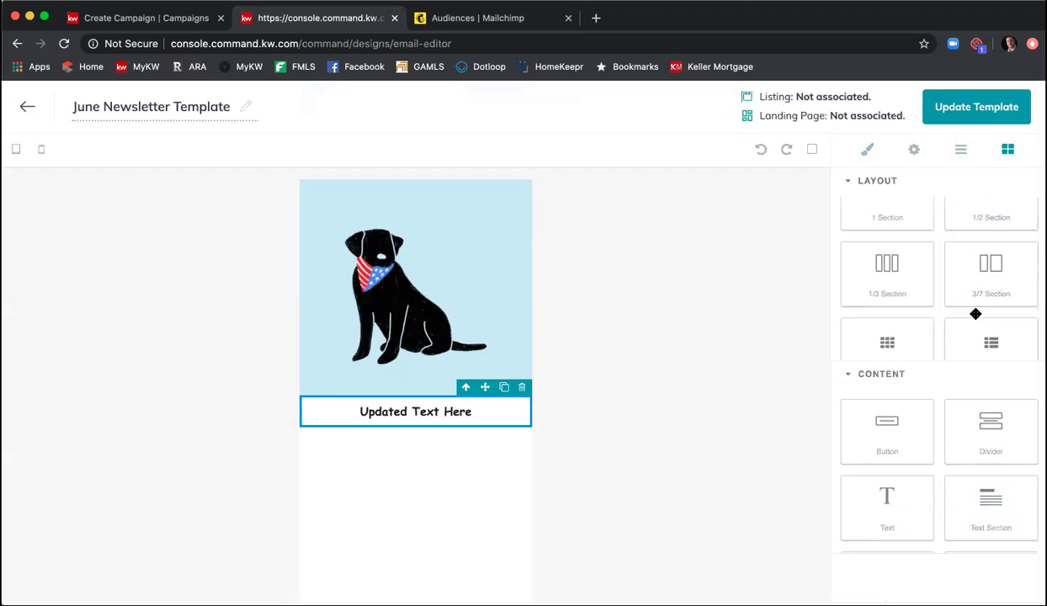
{"action": "left_click_drag", "start_coordinate": [717, 453], "coordinate": [442, 515]}
{"action": "left_click", "coordinate": [390, 507]}
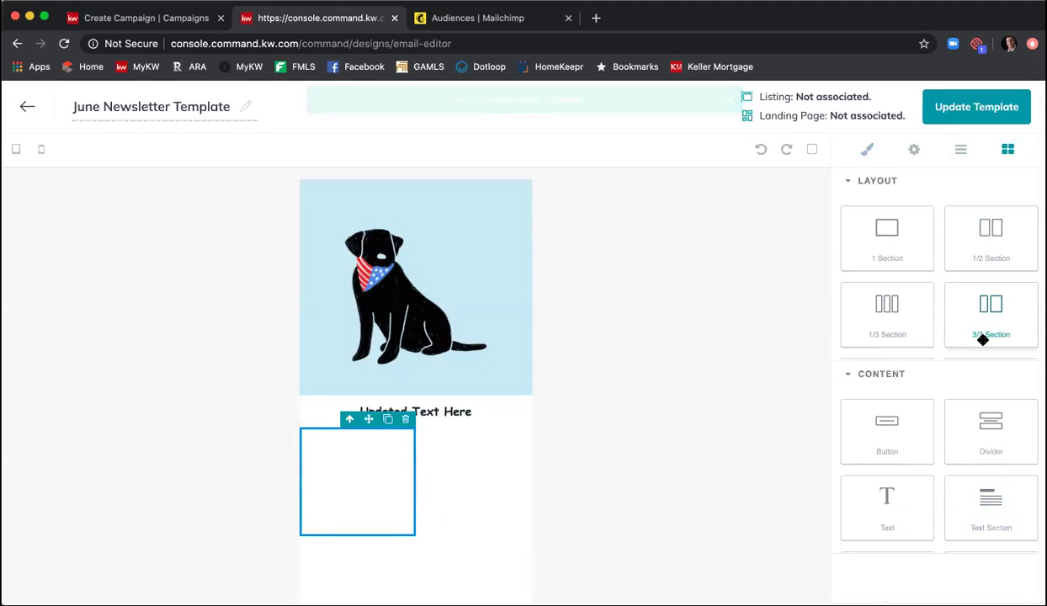
Put the house photo in the left cell and shrink it to fit the cell.
{"action": "scroll", "coordinate": [962, 445], "scroll_direction": "down", "scroll_amount": 3}
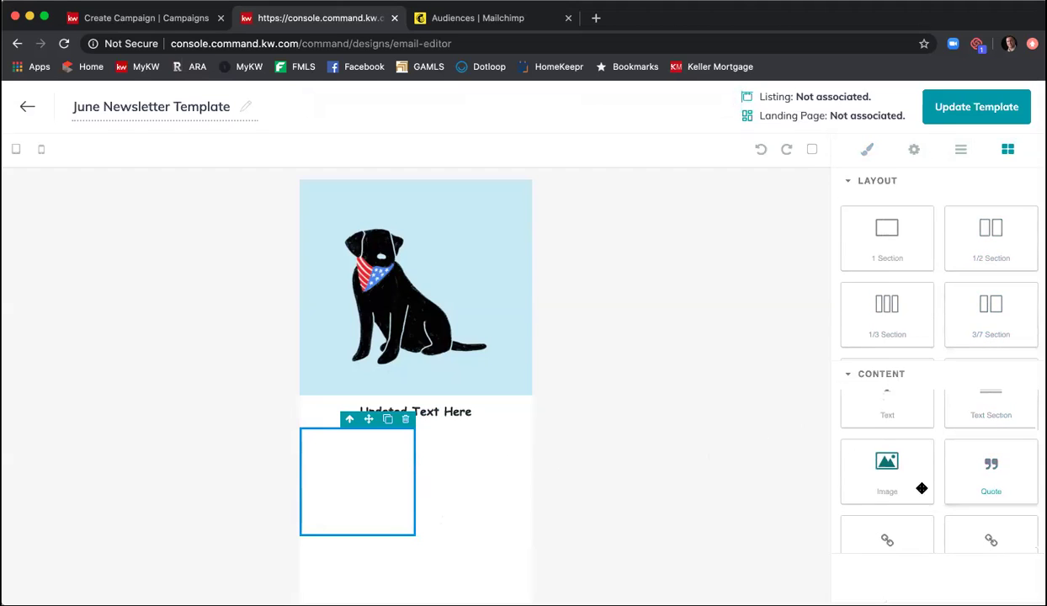
{"action": "left_click_drag", "start_coordinate": [895, 477], "coordinate": [367, 494]}
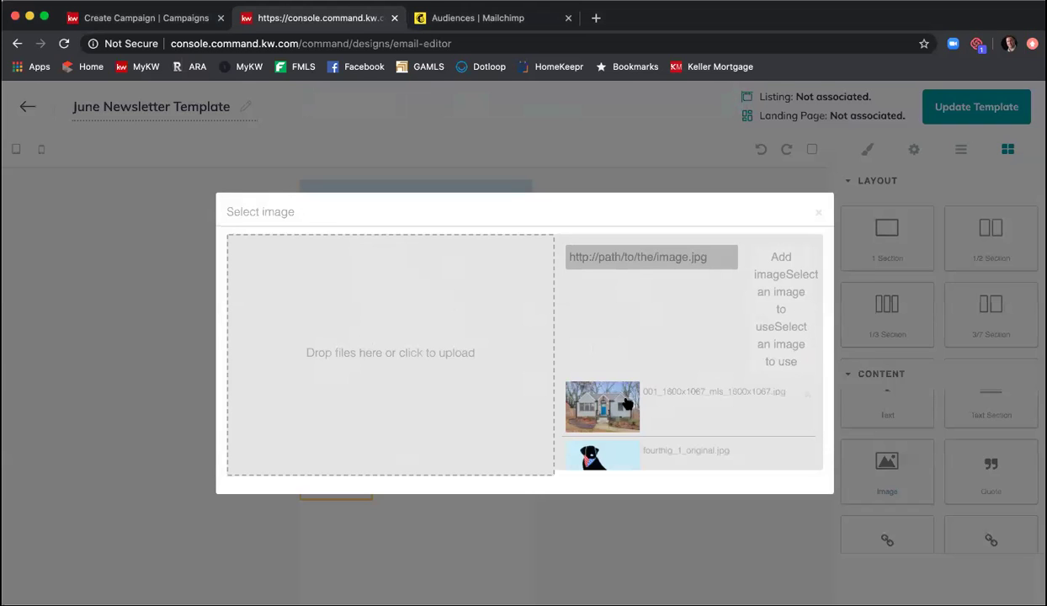
{"action": "left_click", "coordinate": [821, 217]}
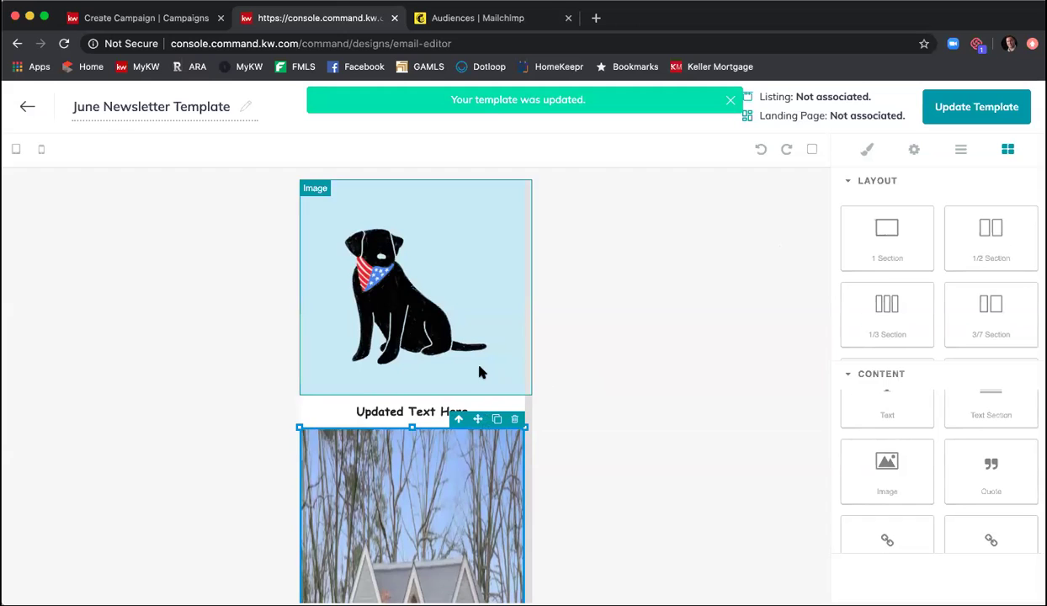
{"action": "scroll", "coordinate": [463, 358], "scroll_direction": "down", "scroll_amount": 5}
{"action": "scroll", "coordinate": [470, 480], "scroll_direction": "down", "scroll_amount": 3}
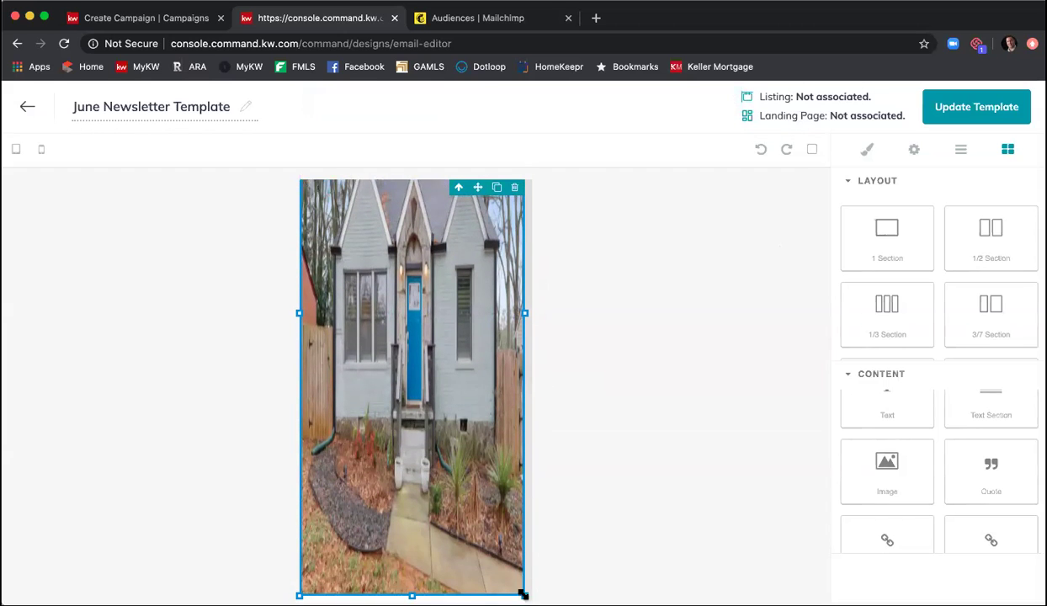
{"action": "left_click_drag", "start_coordinate": [522, 593], "coordinate": [425, 425]}
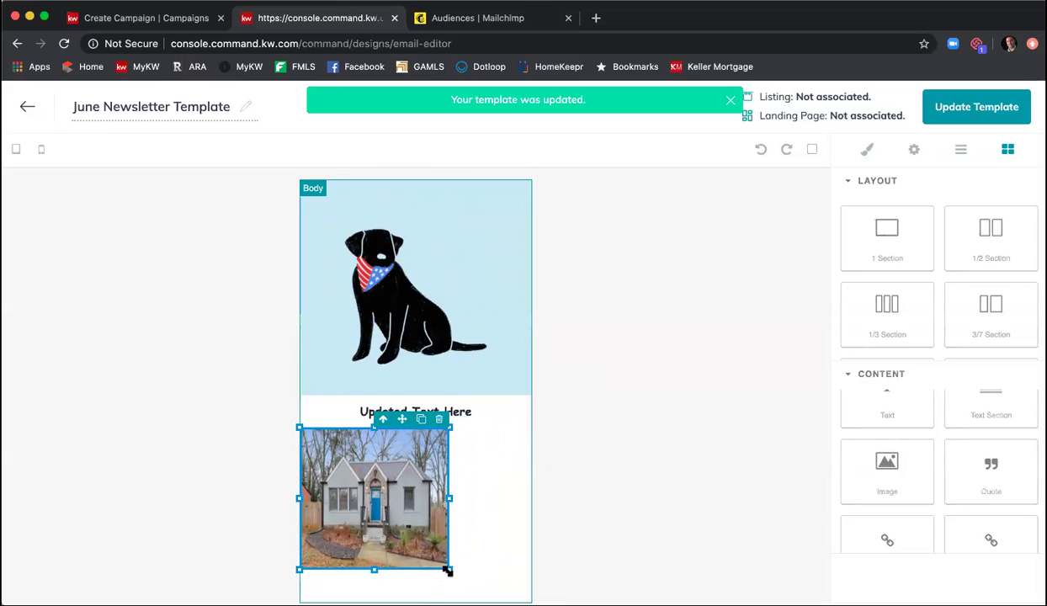
{"action": "left_click_drag", "start_coordinate": [450, 570], "coordinate": [396, 513]}
{"action": "left_click", "coordinate": [431, 476]}
Enlarge the house photo slightly within the left cell.
{"action": "left_click", "coordinate": [375, 473]}
{"action": "left_click_drag", "start_coordinate": [395, 519], "coordinate": [413, 524]}
{"action": "left_click", "coordinate": [467, 472]}
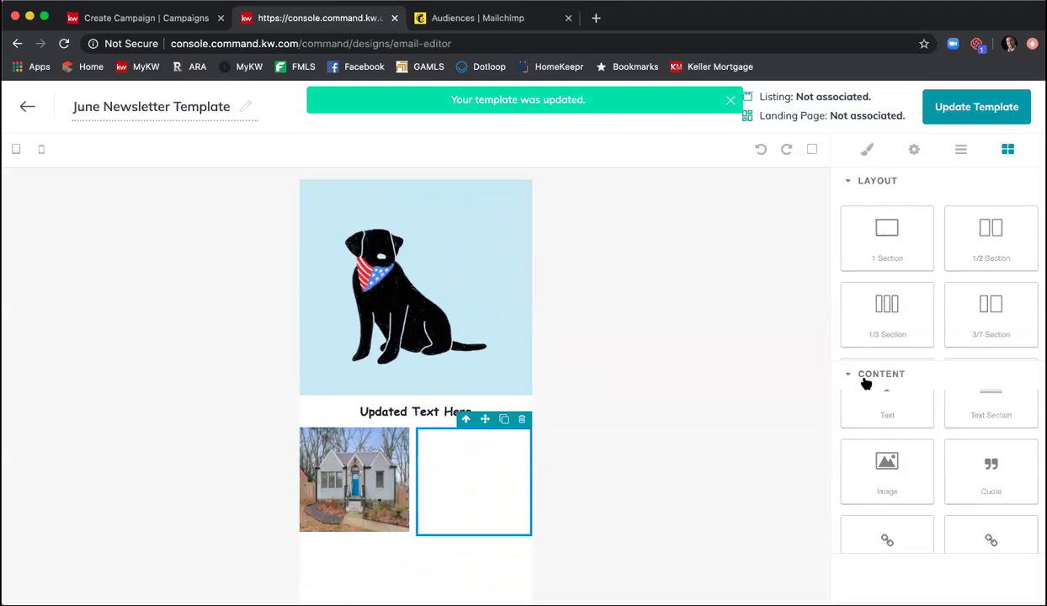
Add a text block in the right cell reading 'Beat the heat at Six Flags White Water with 20% Off!!'.
{"action": "left_click_drag", "start_coordinate": [686, 457], "coordinate": [483, 466]}
{"action": "left_click", "coordinate": [500, 461]}
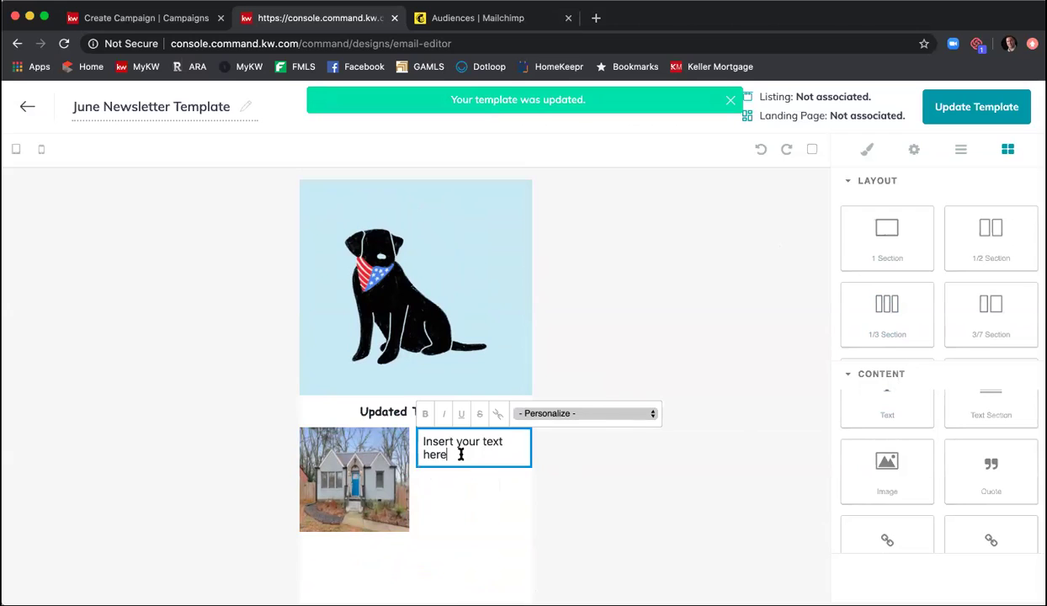
{"action": "triple_click", "coordinate": [482, 455]}
{"action": "type", "text": "Beau"}
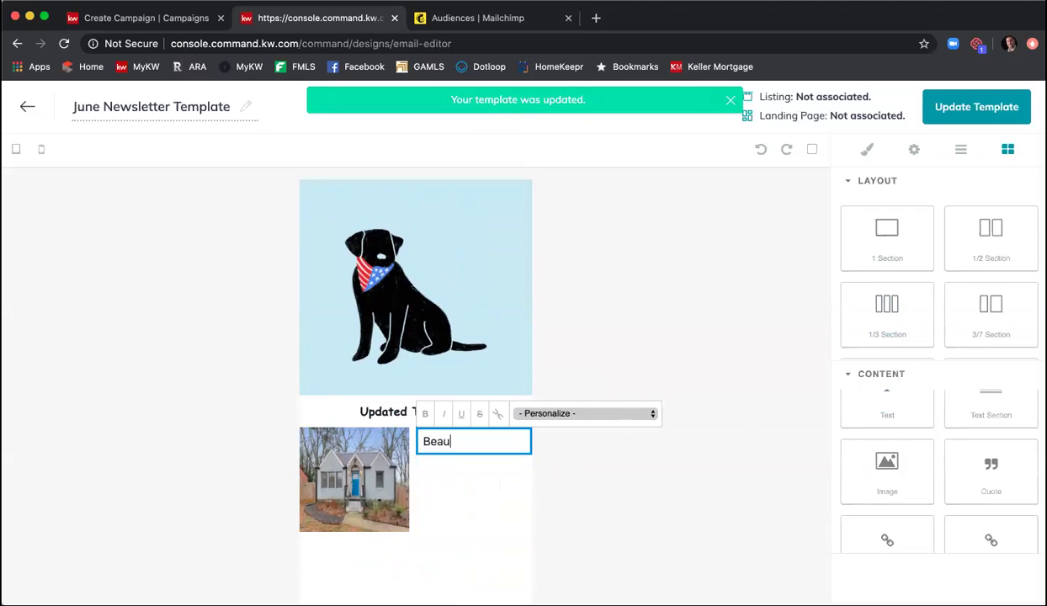
{"action": "key", "text": "BackSpace"}
{"action": "key", "text": "BackSpace"}
{"action": "key", "text": "BackSpace"}
{"action": "key", "text": "BackSpace"}
{"action": "type", "text": "Beat the heat at Six Gla"}
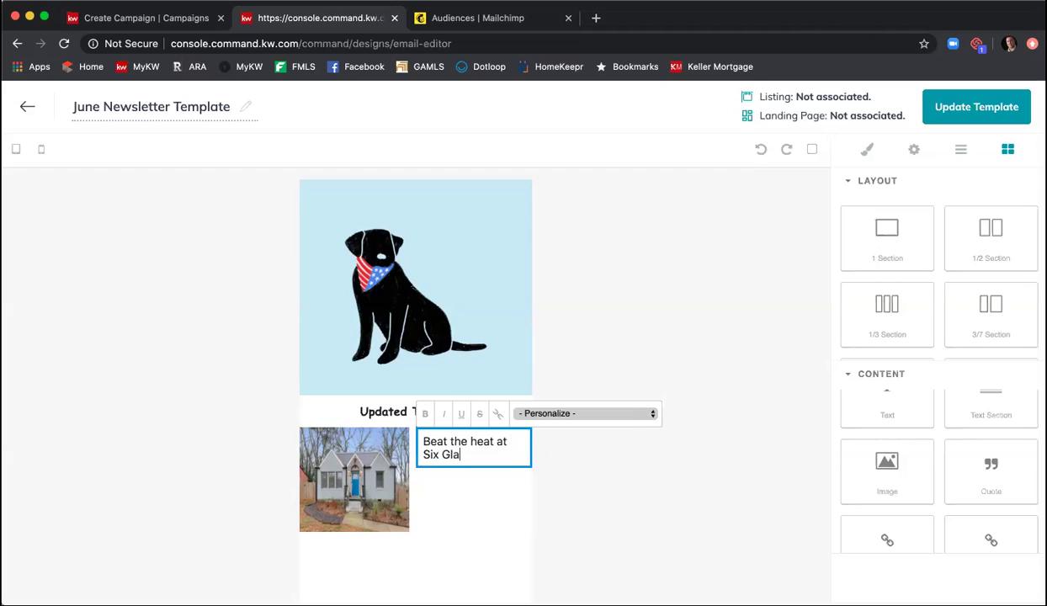
{"action": "key", "text": "BackSpace"}
{"action": "key", "text": "BackSpace"}
{"action": "key", "text": "BackSpace"}
{"action": "type", "text": "Flags White Water with"}
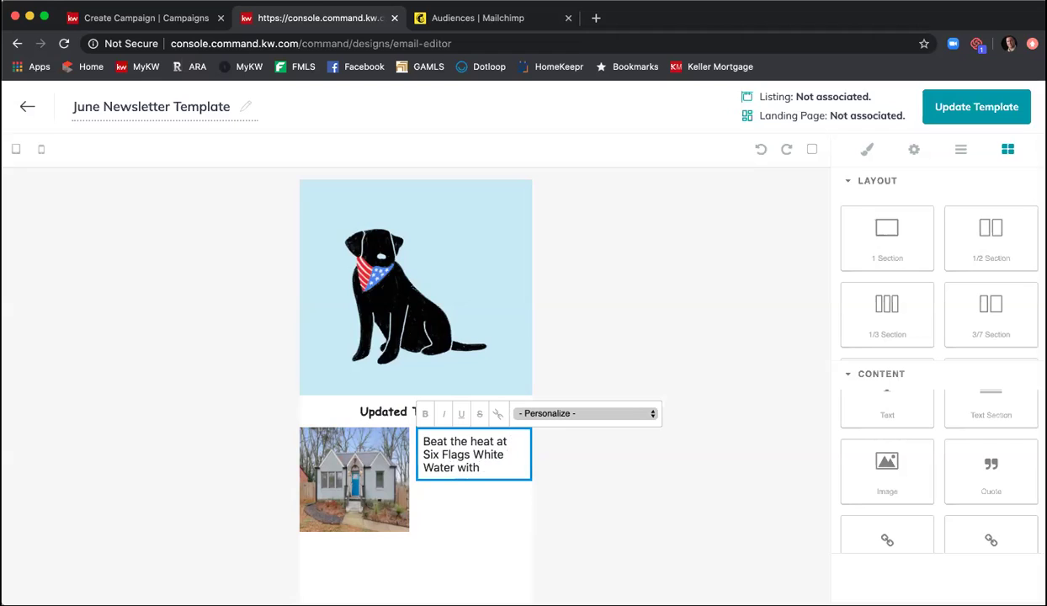
{"action": "type", "text": " 20% Off!!"}
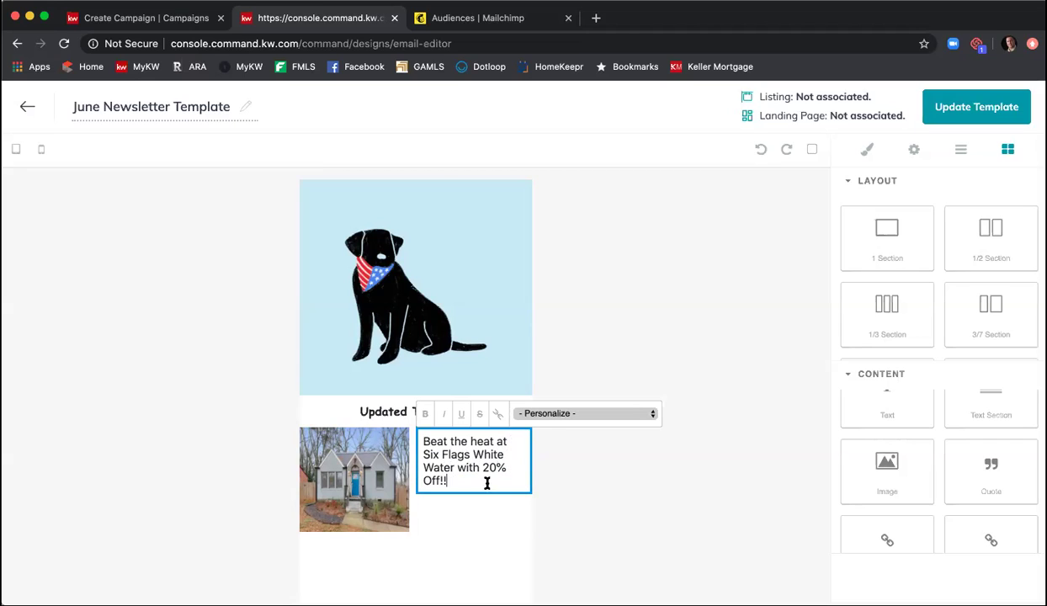
{"action": "left_click_drag", "start_coordinate": [487, 484], "coordinate": [424, 435]}
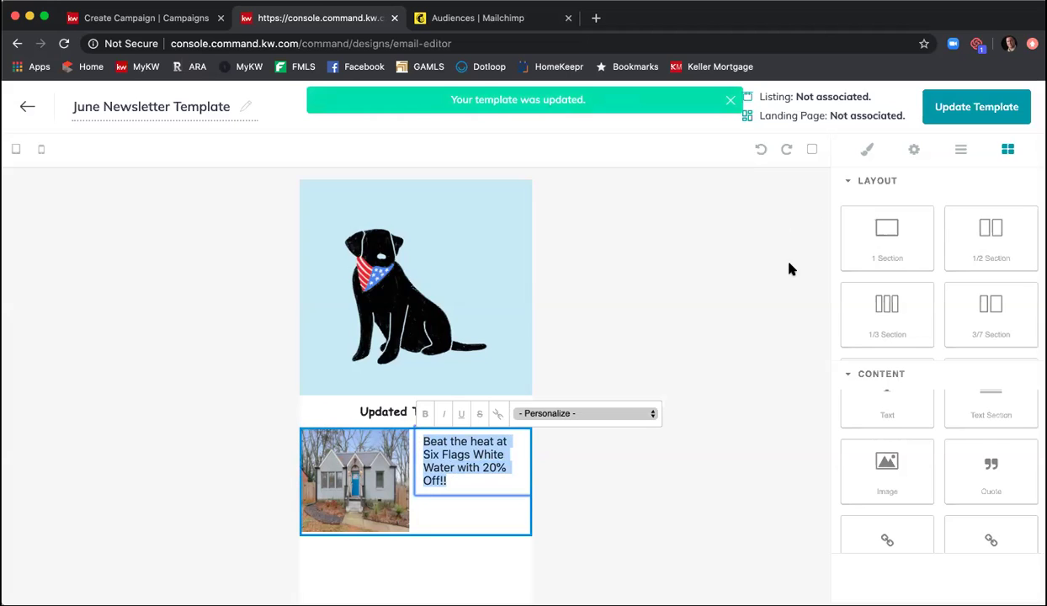
Set the coupon text to Georgia at font size 20.
{"action": "left_click", "coordinate": [869, 152]}
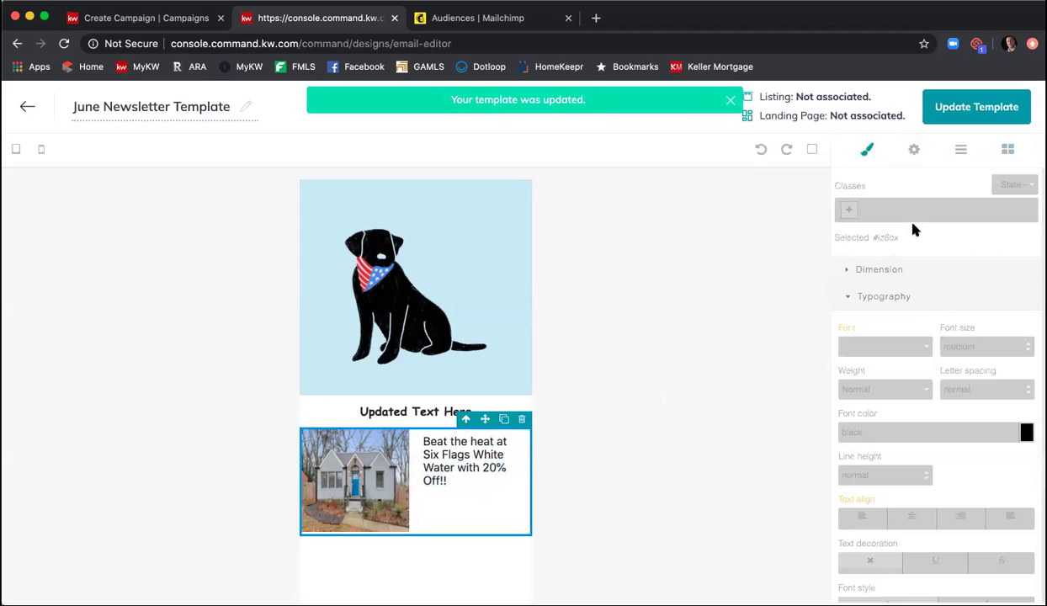
{"action": "left_click", "coordinate": [918, 346]}
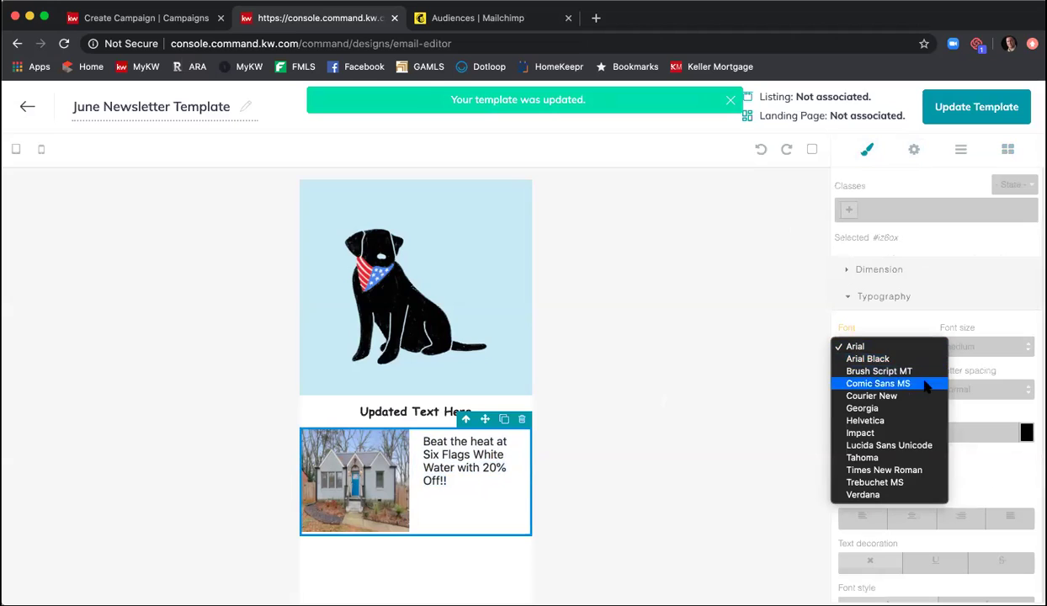
{"action": "left_click", "coordinate": [902, 407]}
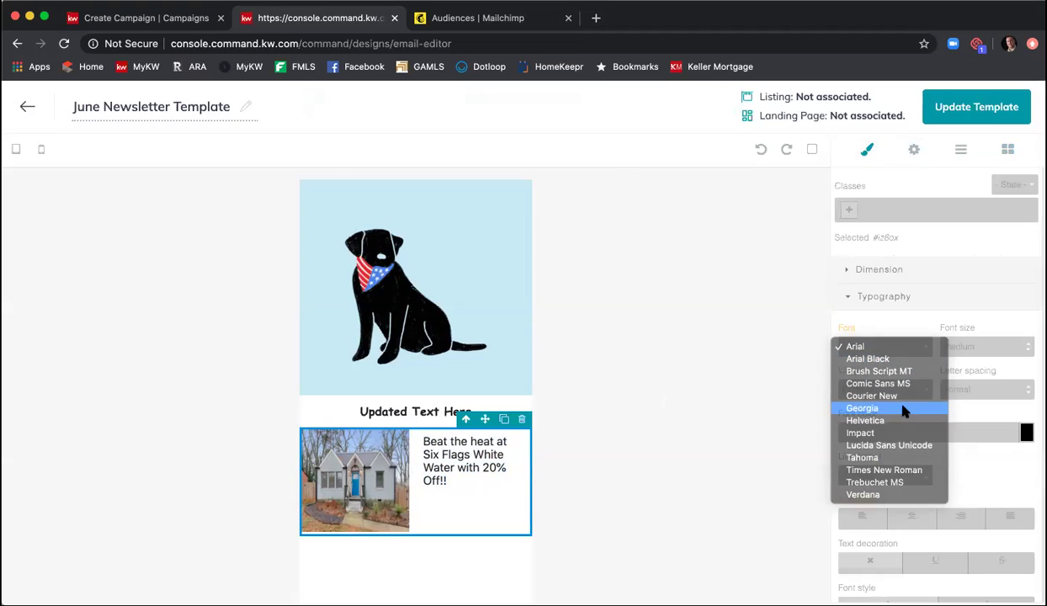
{"action": "left_click", "coordinate": [972, 347]}
{"action": "type", "text": "1"}
{"action": "key", "text": "Up"}
{"action": "key", "text": "Up"}
{"action": "key", "text": "Up"}
{"action": "left_click_drag", "start_coordinate": [970, 347], "coordinate": [927, 349]}
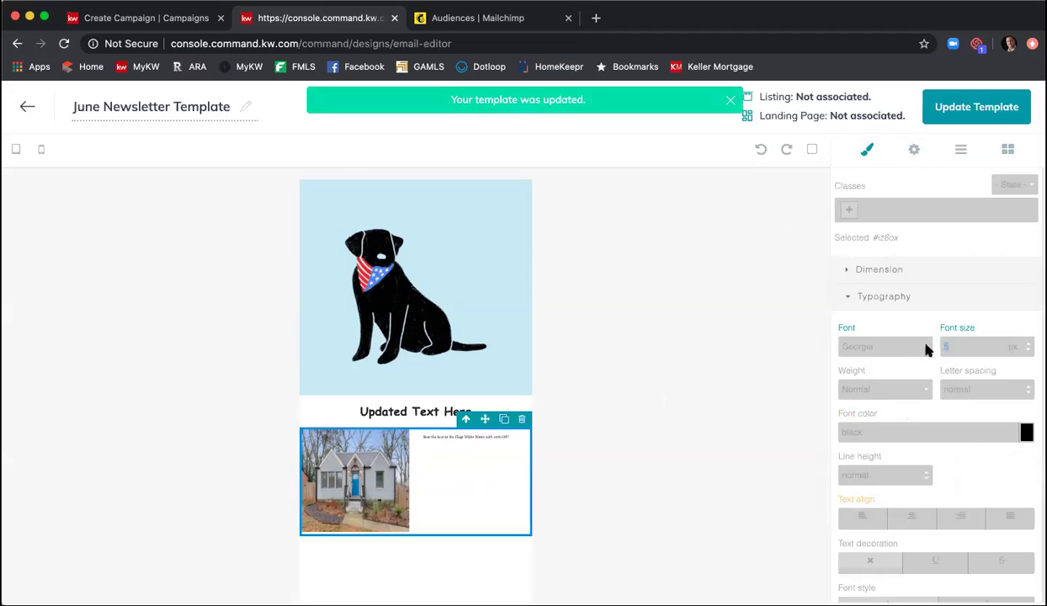
{"action": "type", "text": "20"}
{"action": "key", "text": "Return"}
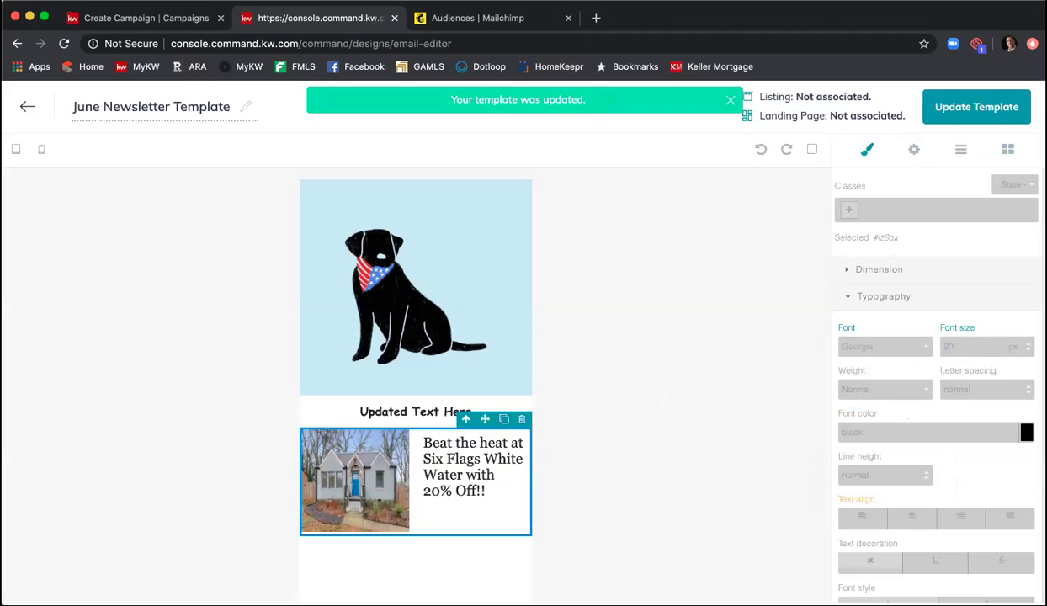
Change the coupon text colour to yellow.
{"action": "left_click", "coordinate": [924, 431]}
{"action": "left_click", "coordinate": [1026, 432]}
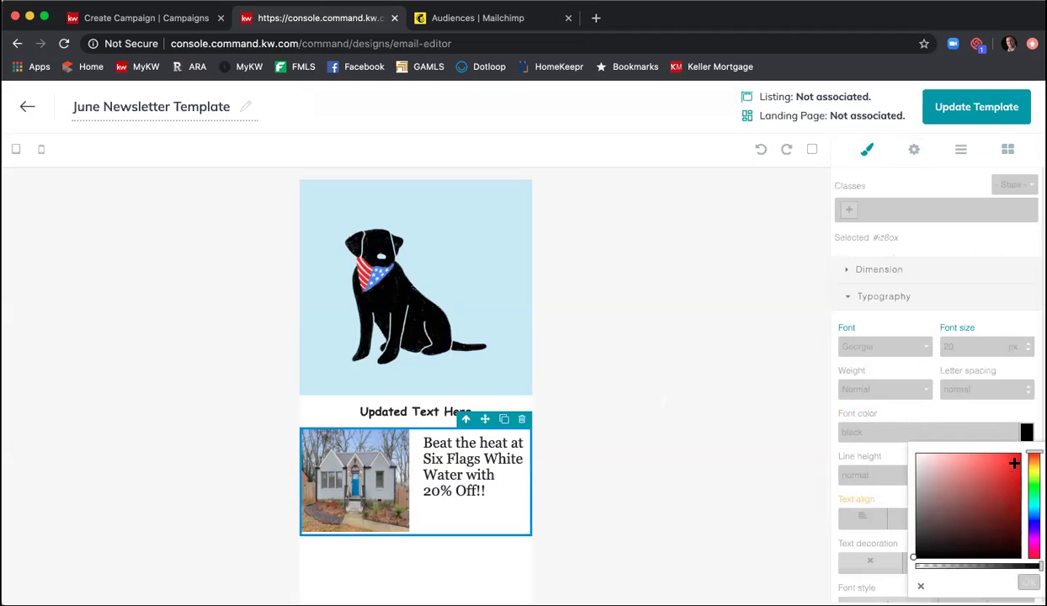
{"action": "left_click_drag", "start_coordinate": [1034, 453], "coordinate": [1034, 469]}
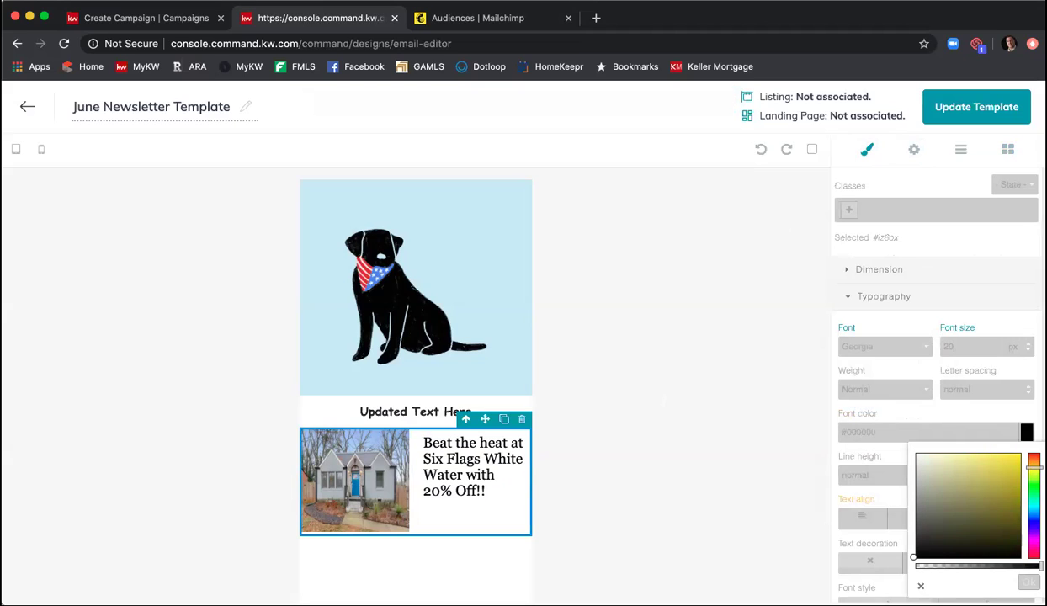
{"action": "left_click", "coordinate": [1010, 465]}
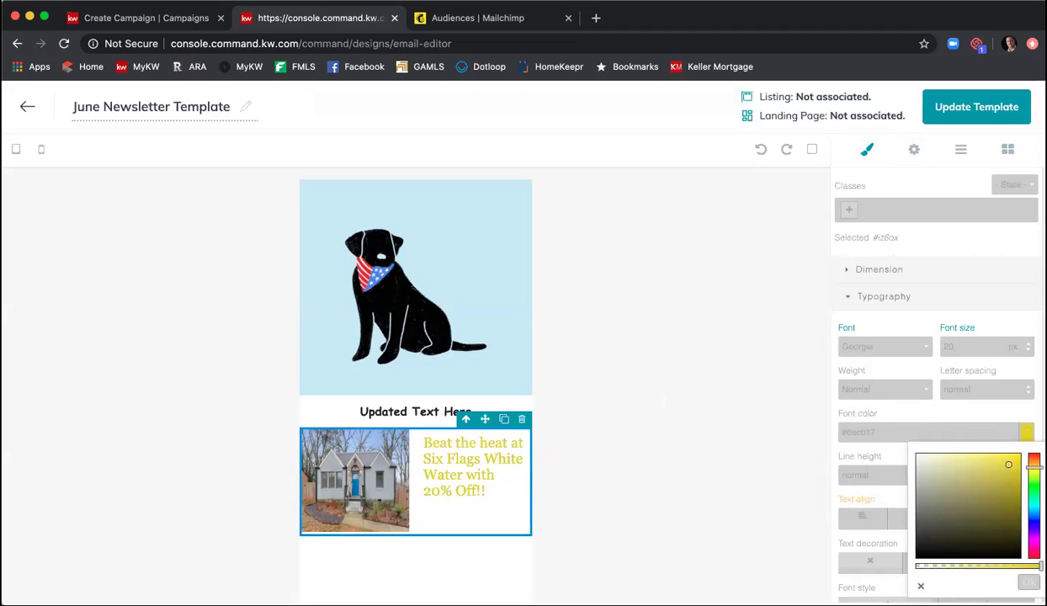
{"action": "left_click", "coordinate": [1005, 577]}
Centre-align the coupon text and keep its vertical alignment at middle.
{"action": "scroll", "coordinate": [967, 465], "scroll_direction": "down", "scroll_amount": 1}
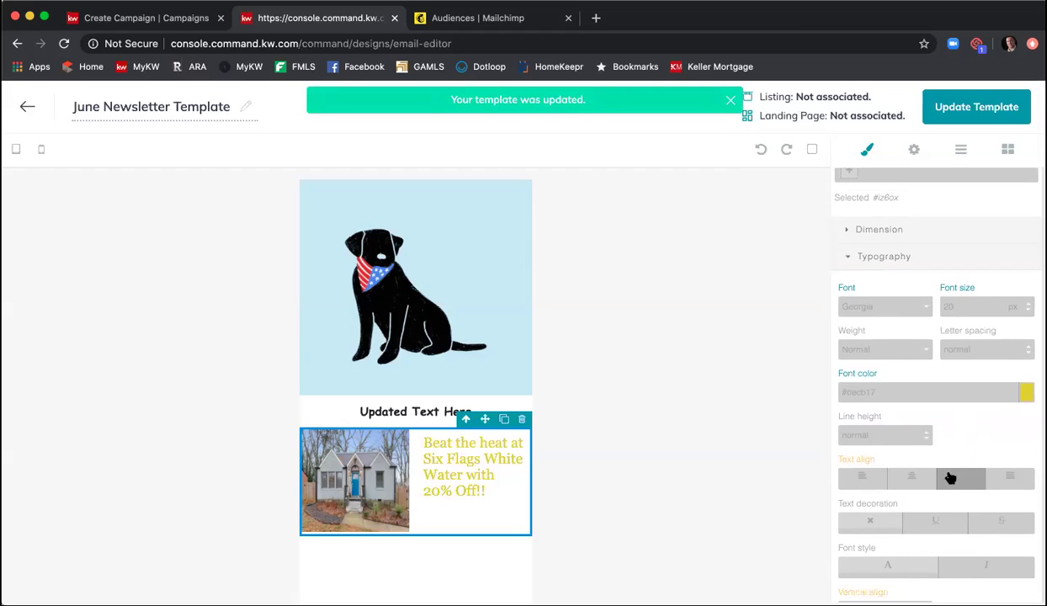
{"action": "left_click", "coordinate": [923, 482]}
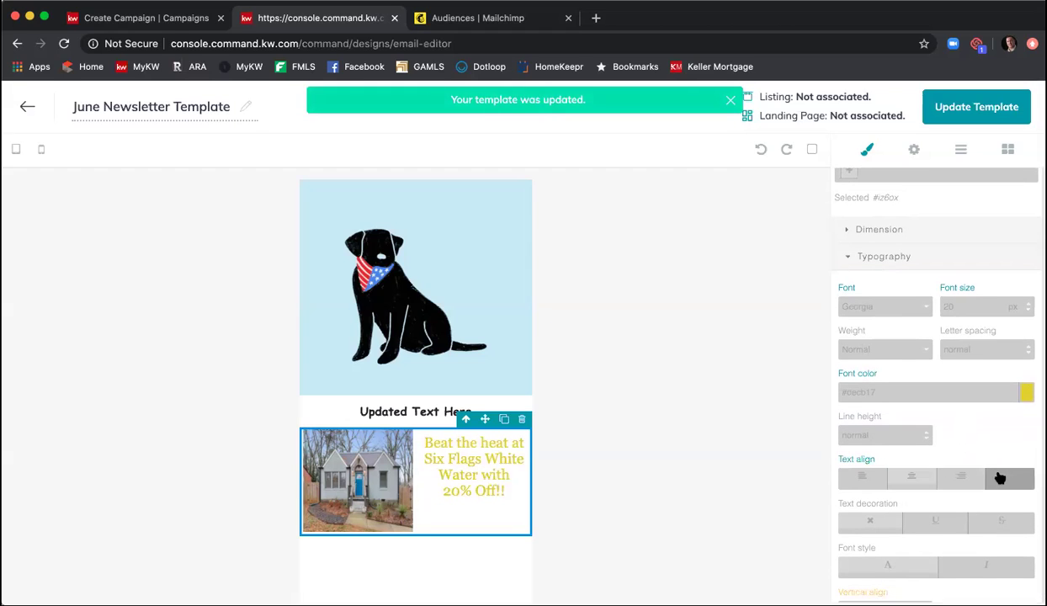
{"action": "left_click", "coordinate": [1000, 477]}
{"action": "left_click", "coordinate": [924, 482]}
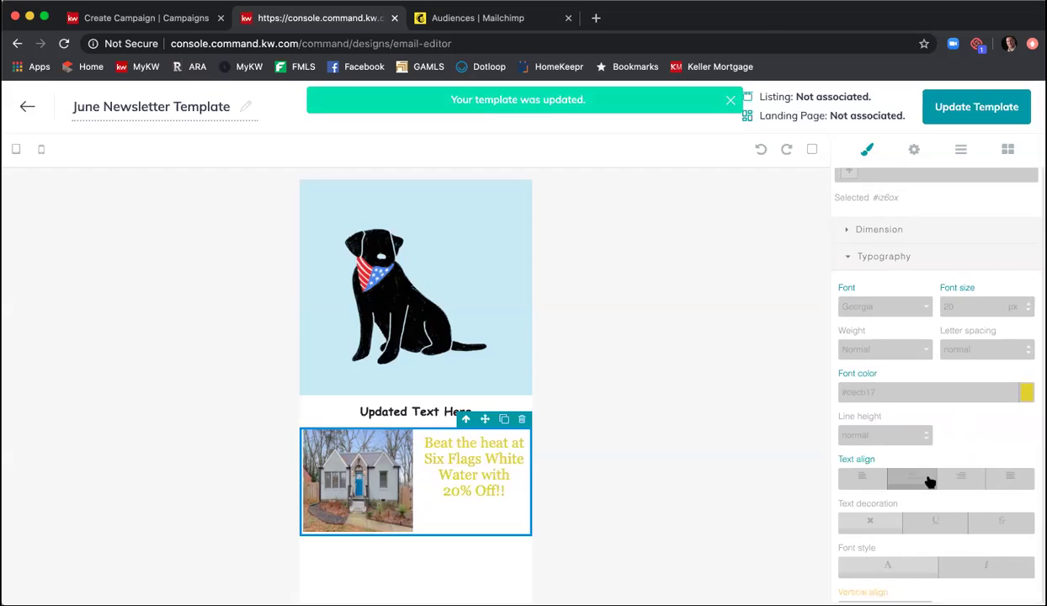
{"action": "scroll", "coordinate": [927, 480], "scroll_direction": "down", "scroll_amount": 3}
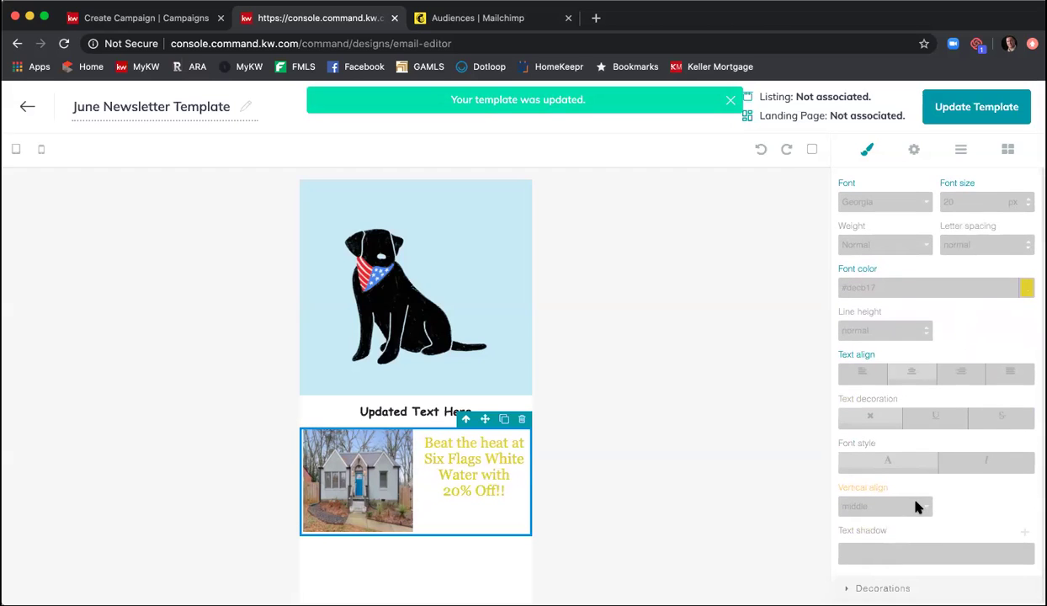
{"action": "left_click", "coordinate": [918, 506]}
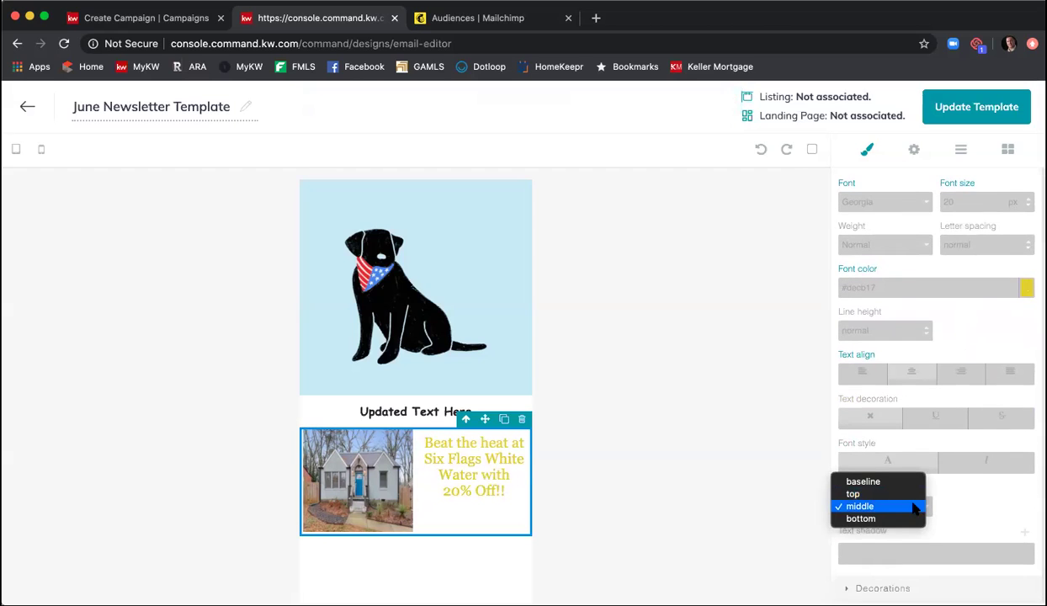
{"action": "left_click", "coordinate": [914, 506]}
{"action": "left_click", "coordinate": [904, 503]}
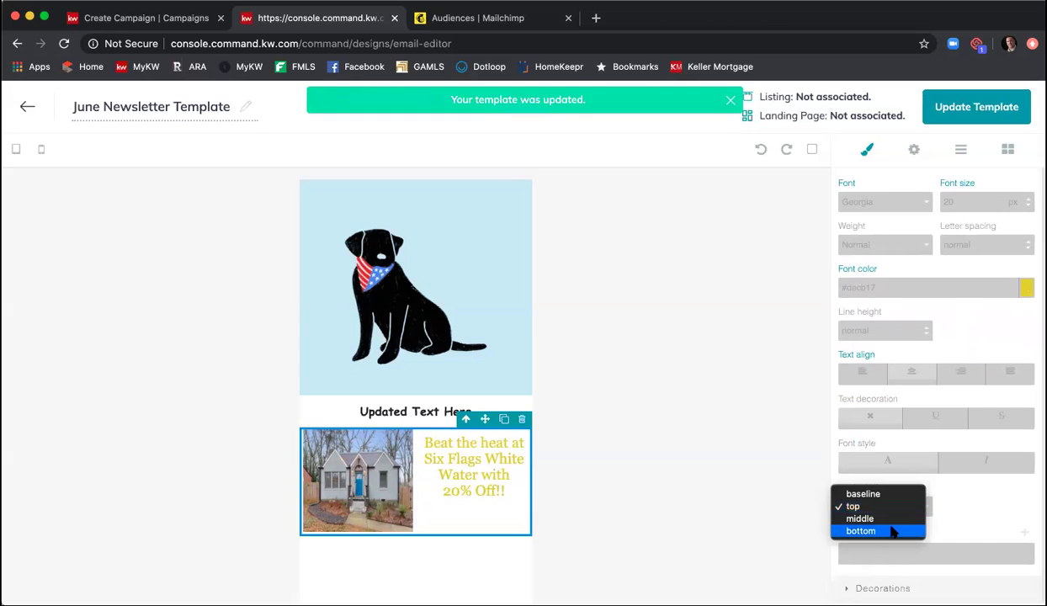
{"action": "left_click", "coordinate": [884, 519]}
{"action": "left_click", "coordinate": [890, 508]}
{"action": "left_click", "coordinate": [842, 492]}
{"action": "left_click", "coordinate": [468, 554]}
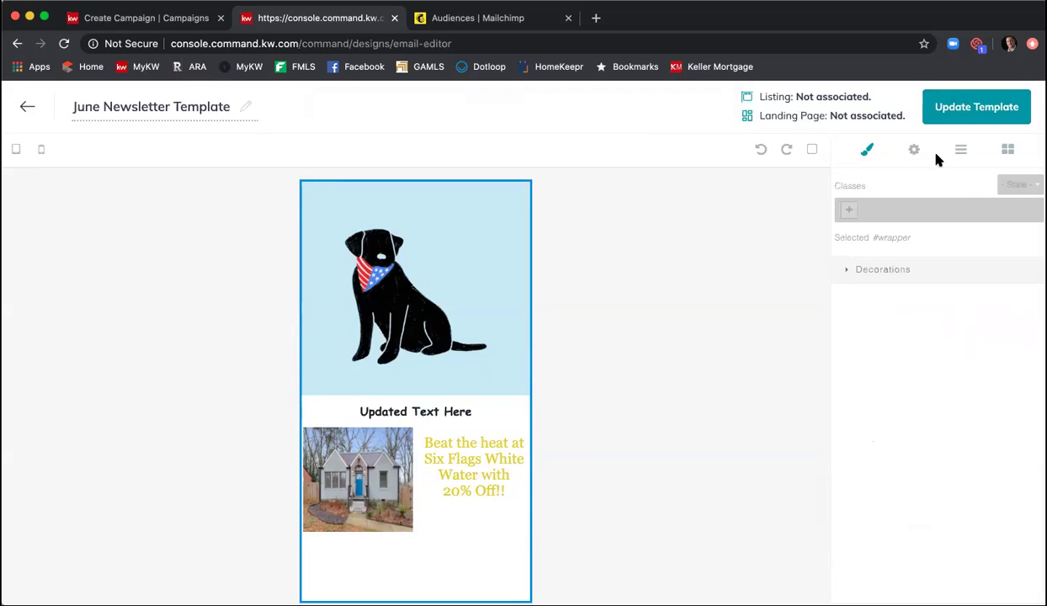
Add a Button block below the coupon row.
{"action": "left_click", "coordinate": [1007, 149]}
{"action": "scroll", "coordinate": [950, 473], "scroll_direction": "up", "scroll_amount": 1}
{"action": "scroll", "coordinate": [935, 459], "scroll_direction": "up", "scroll_amount": 1}
{"action": "left_click_drag", "start_coordinate": [857, 424], "coordinate": [436, 554]}
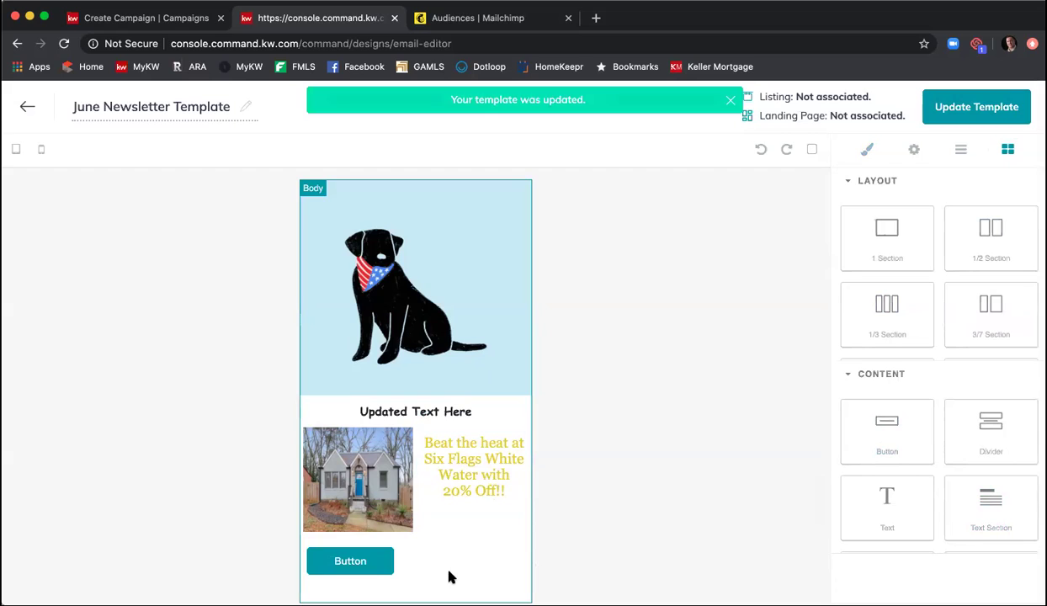
{"action": "left_click", "coordinate": [372, 569]}
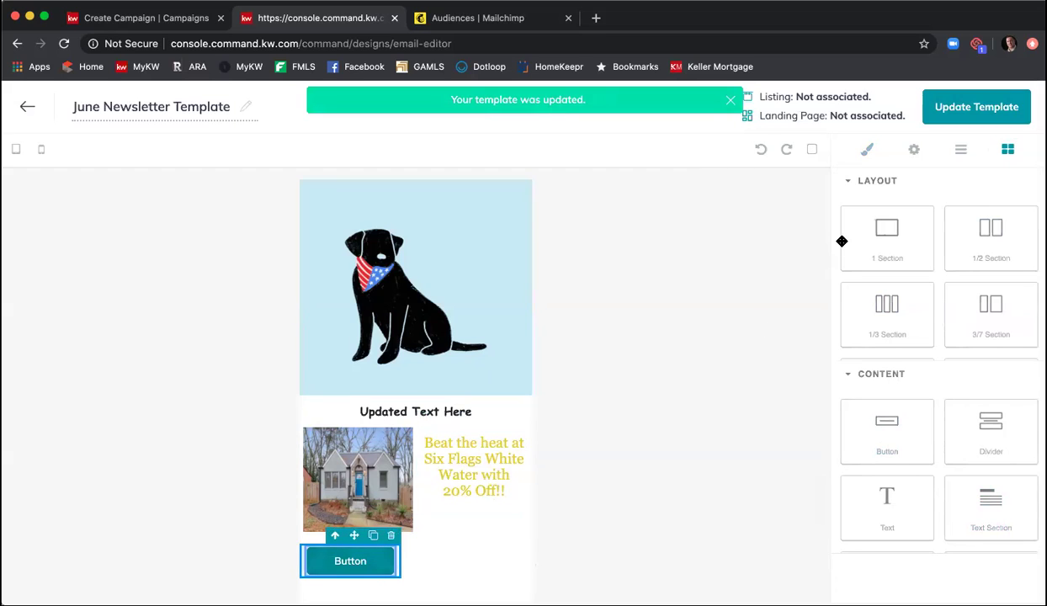
Fill the button's component settings with 'Coupon' and 'Click here to receive 20% Off'.
{"action": "left_click", "coordinate": [865, 150]}
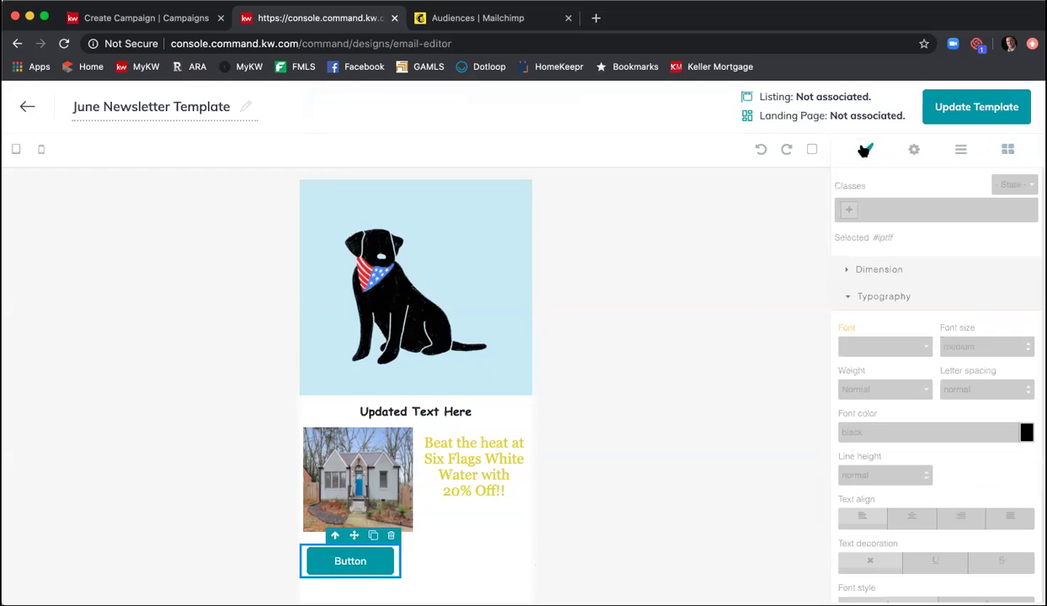
{"action": "left_click", "coordinate": [914, 149]}
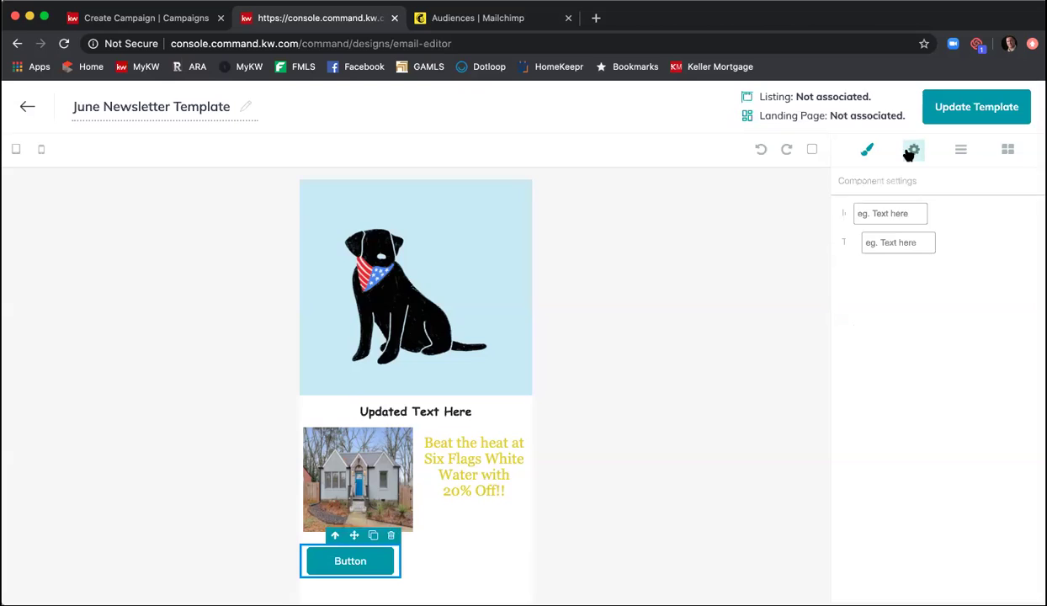
{"action": "left_click", "coordinate": [906, 213]}
{"action": "type", "text": "Coun"}
{"action": "type", "text": "on"}
{"action": "key", "text": "Tab"}
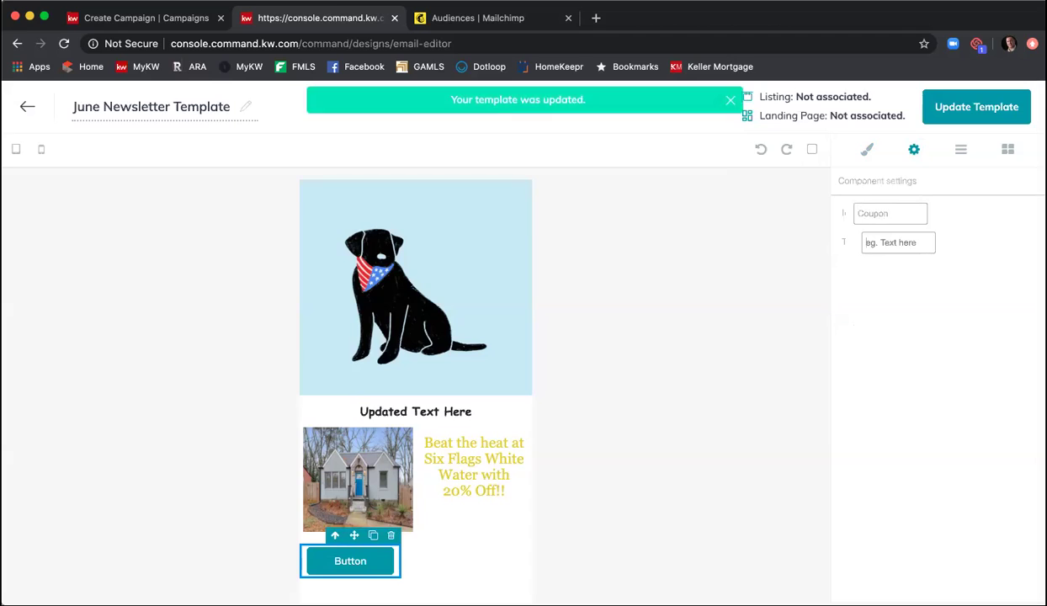
{"action": "type", "text": "Clic"}
{"action": "type", "text": "k here to receive"}
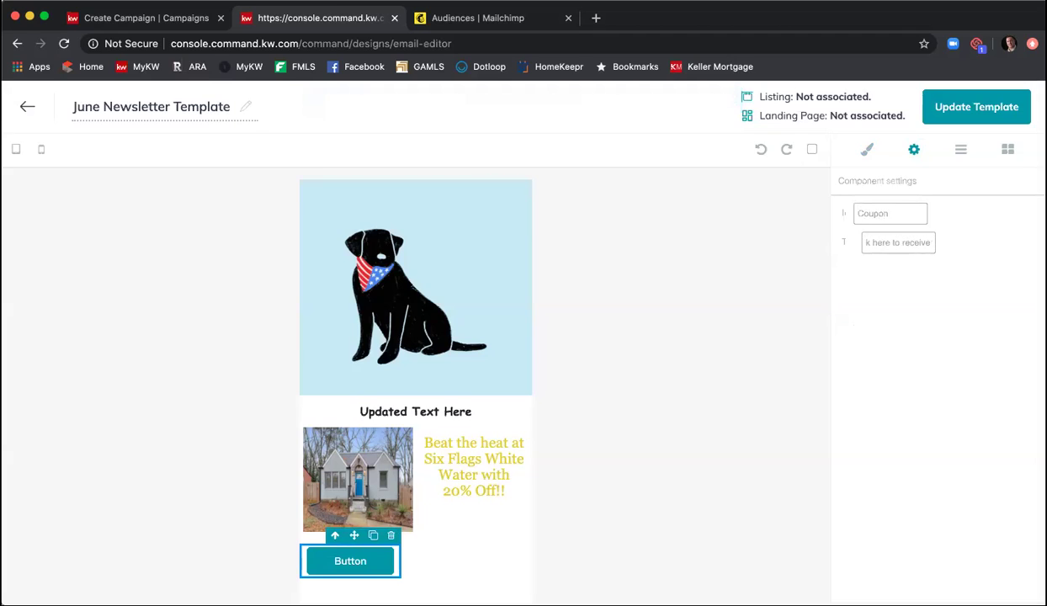
{"action": "type", "text": " 20% Off"}
{"action": "left_click", "coordinate": [932, 288]}
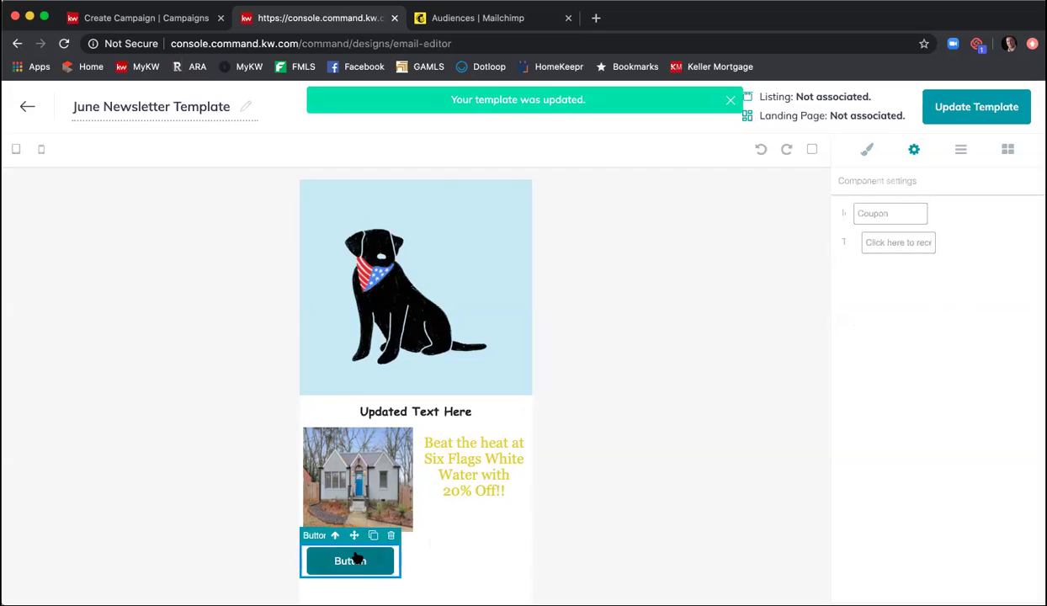
Expand the button's Dimension settings and update the template.
{"action": "left_click", "coordinate": [962, 150]}
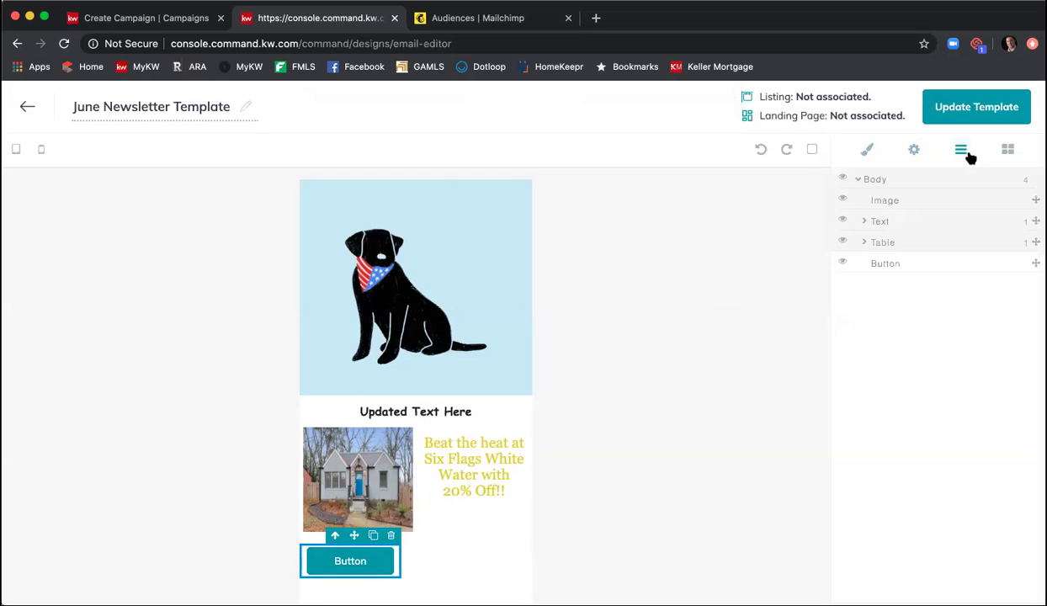
{"action": "left_click", "coordinate": [868, 149]}
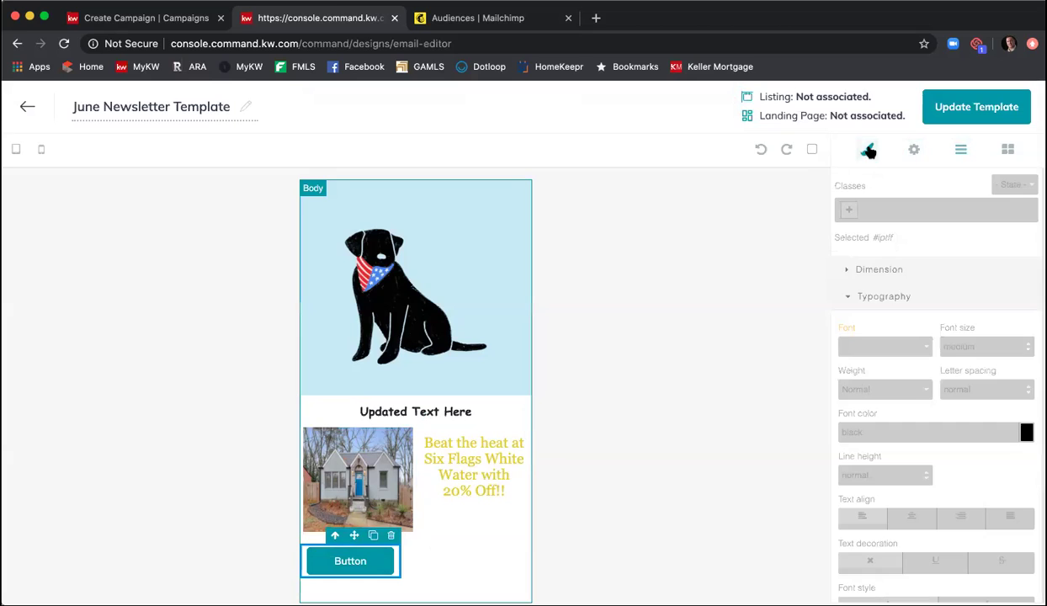
{"action": "left_click", "coordinate": [888, 278]}
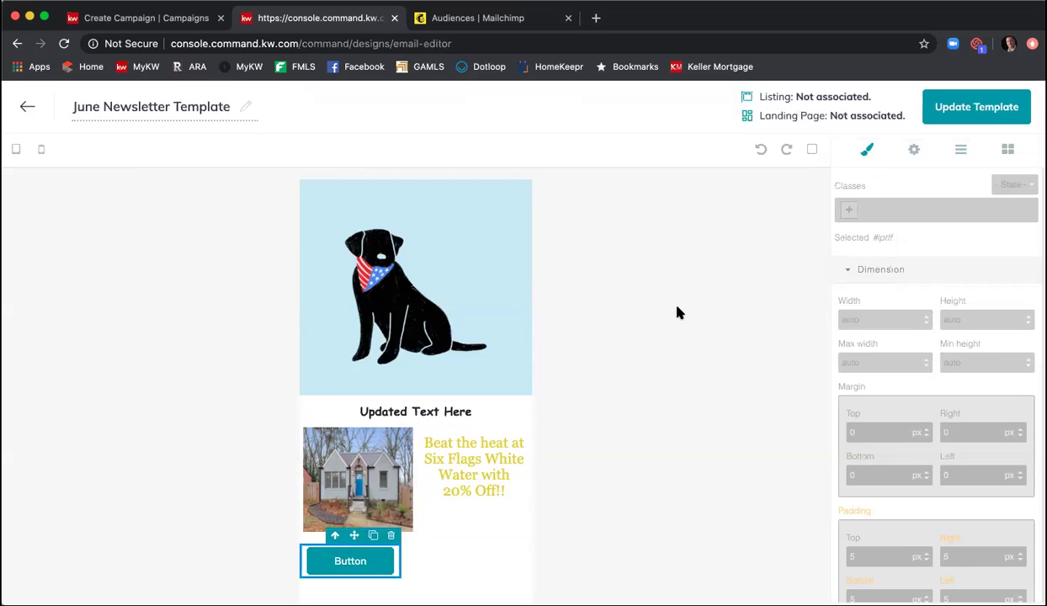
{"action": "left_click", "coordinate": [965, 110]}
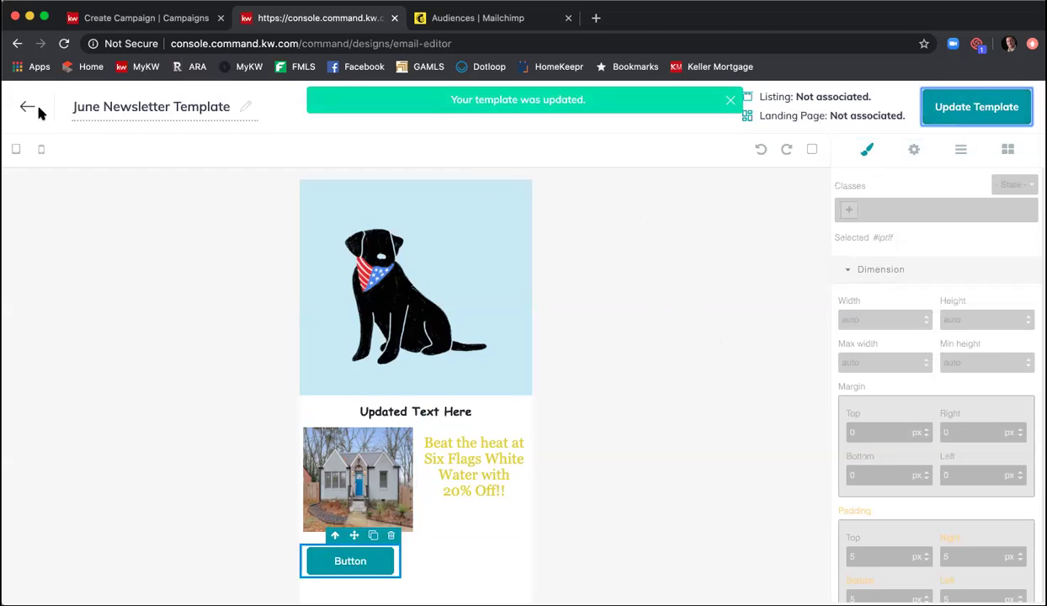
Check that June Newsletter Template 6/11/20 appears under My Design Templates.
{"action": "left_click", "coordinate": [162, 20]}
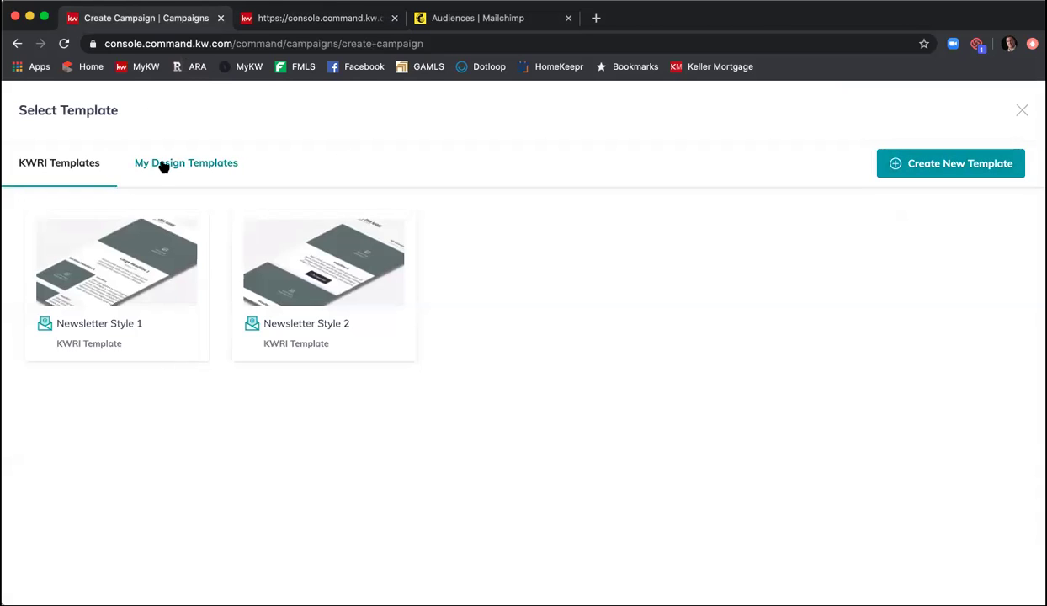
{"action": "left_click", "coordinate": [163, 166]}
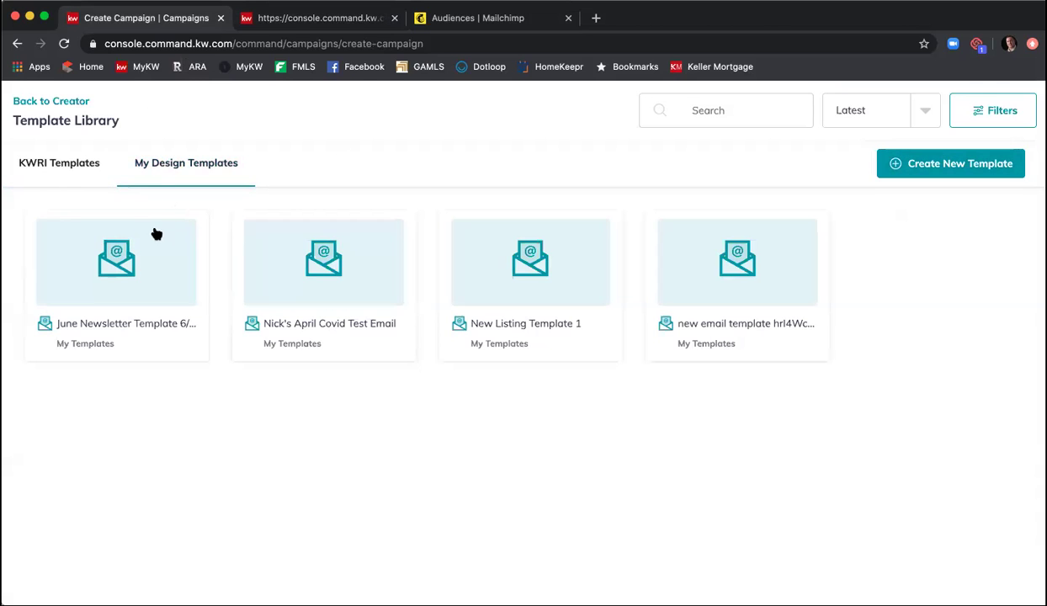
{"action": "double_click", "coordinate": [130, 288]}
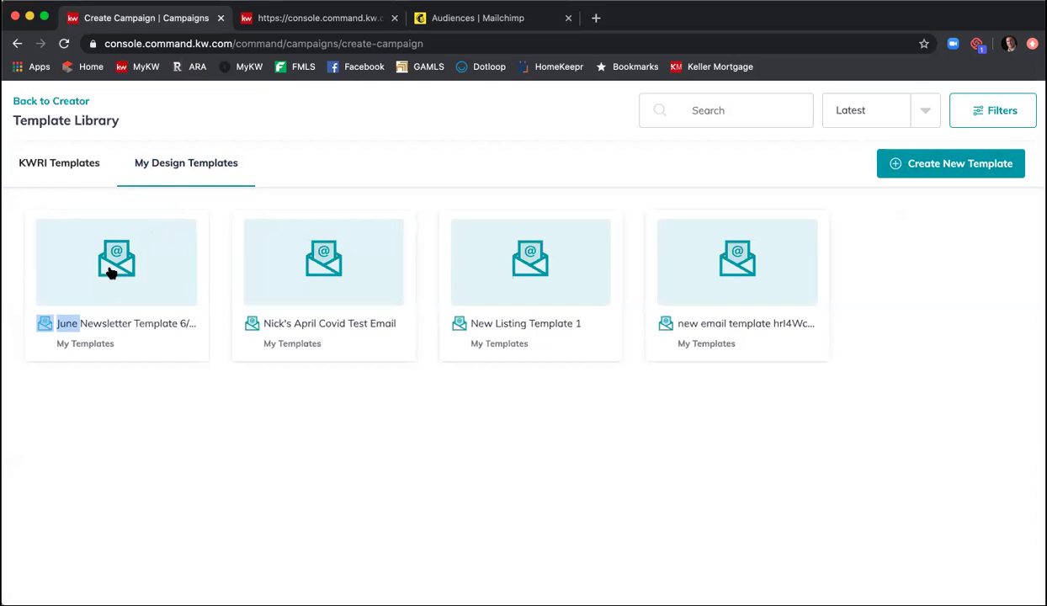
{"action": "left_click", "coordinate": [127, 325]}
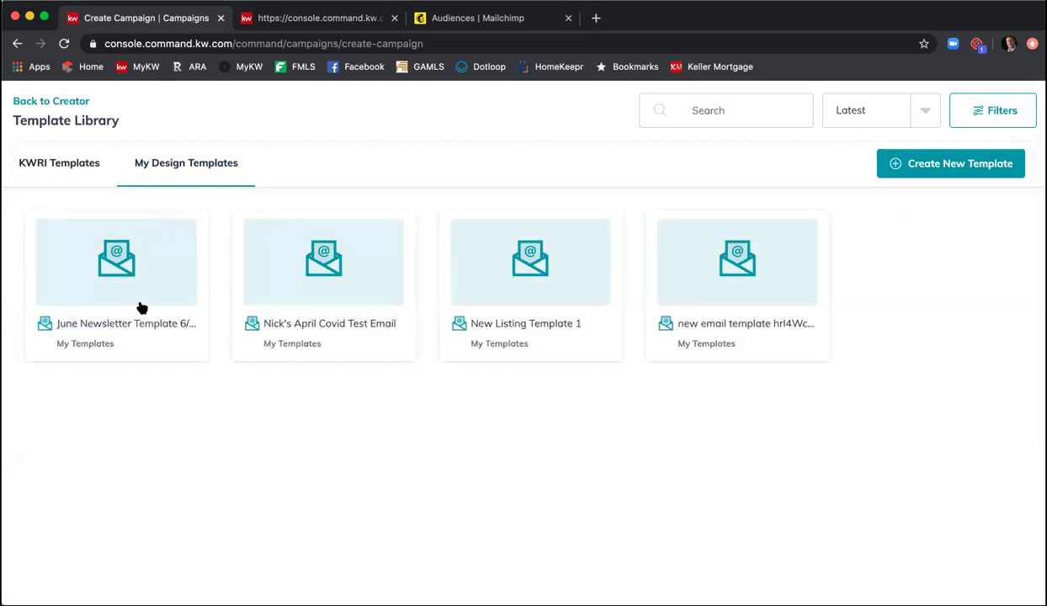
{"action": "double_click", "coordinate": [151, 276]}
{"action": "left_click", "coordinate": [97, 347]}
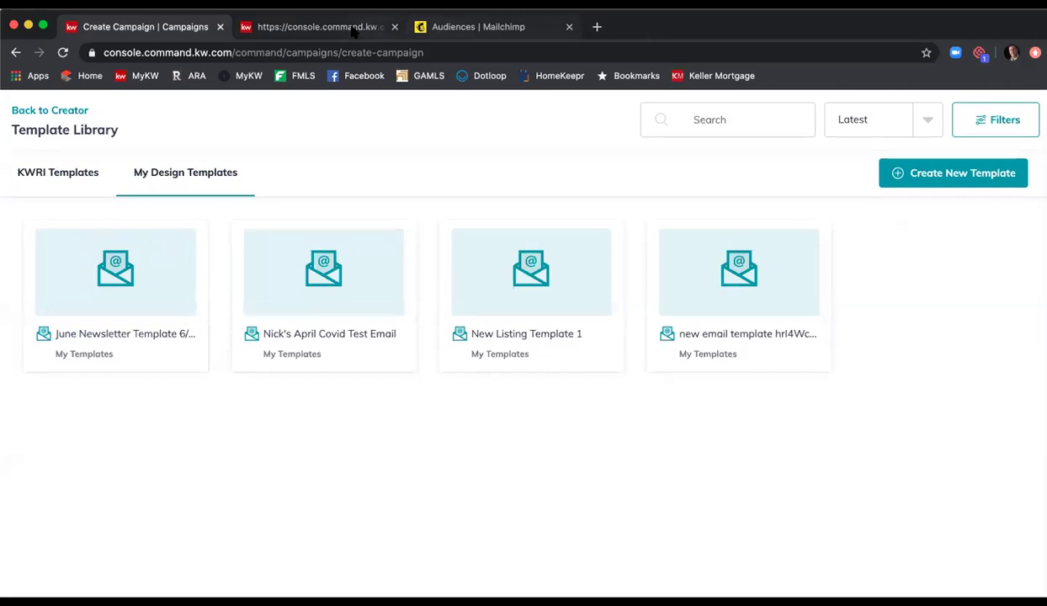
Save and exit the June newsletter editor, returning to the Create Campaign tab.
{"action": "left_click", "coordinate": [376, 20]}
{"action": "left_click", "coordinate": [923, 117]}
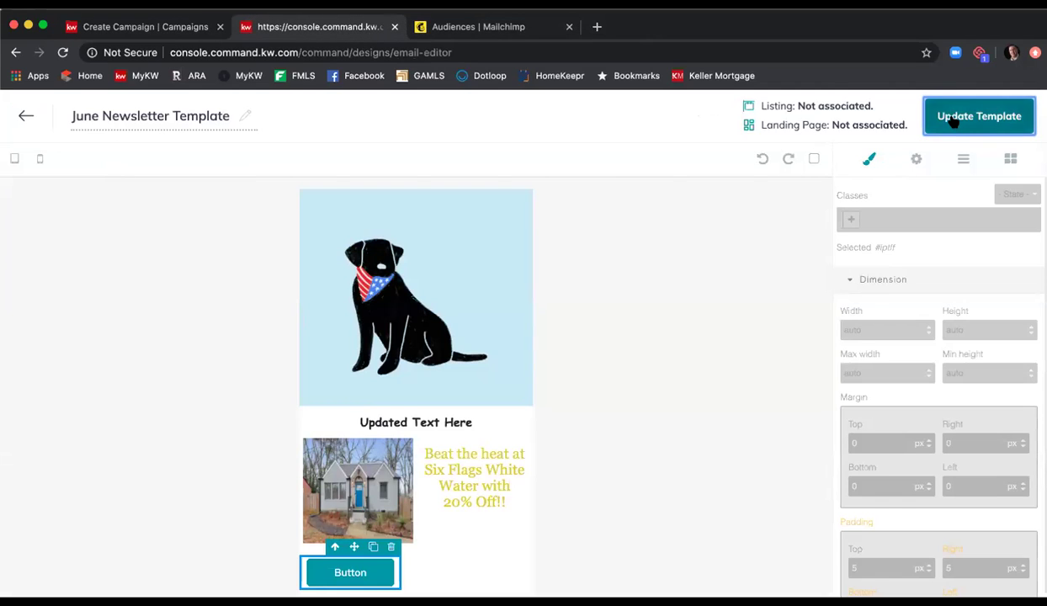
{"action": "left_click", "coordinate": [27, 117]}
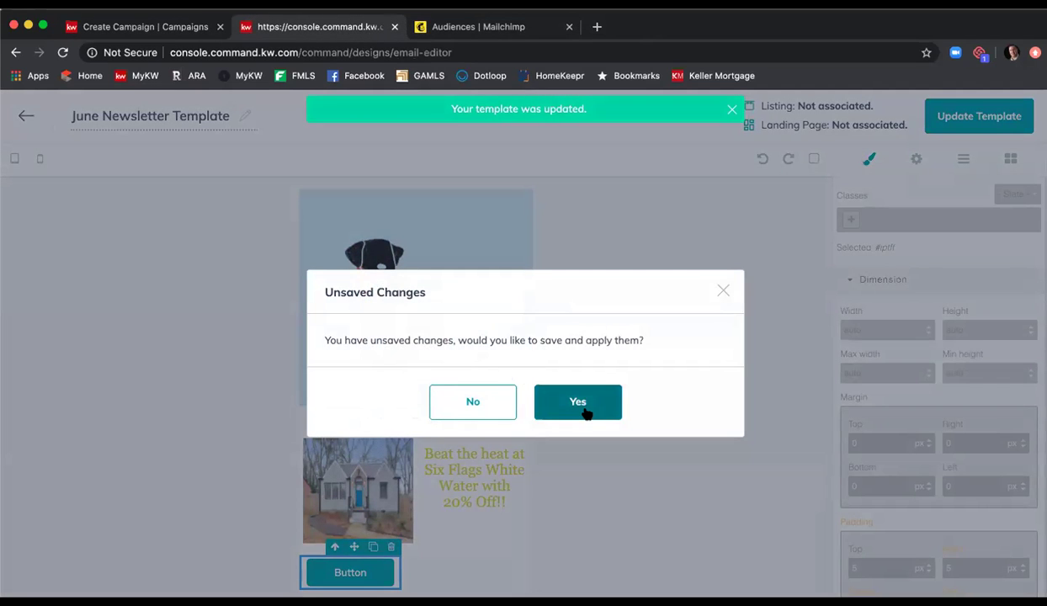
{"action": "left_click", "coordinate": [587, 404]}
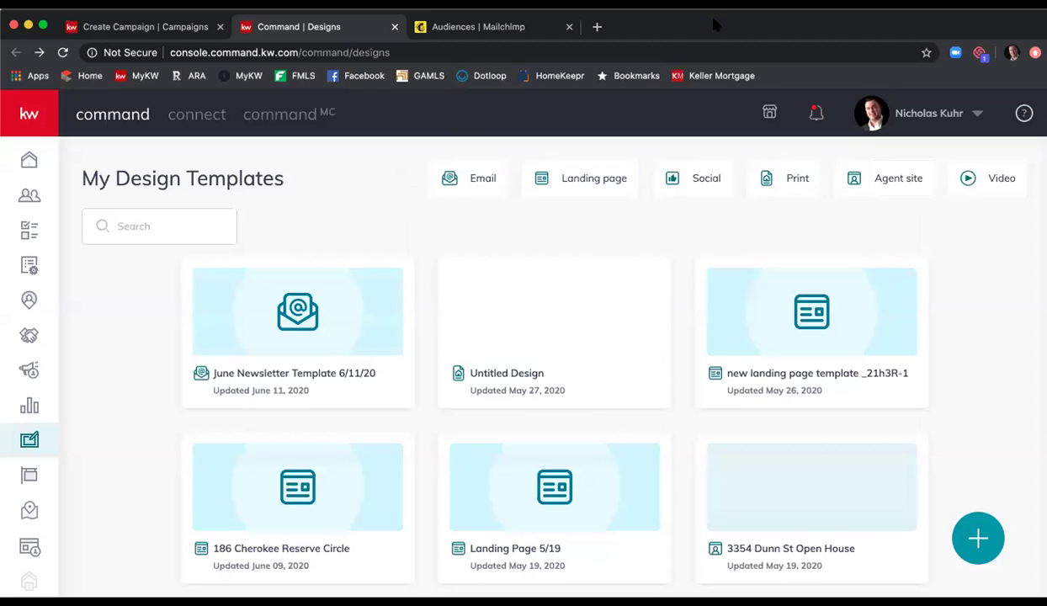
{"action": "key", "text": "ctrl+shift+Tab"}
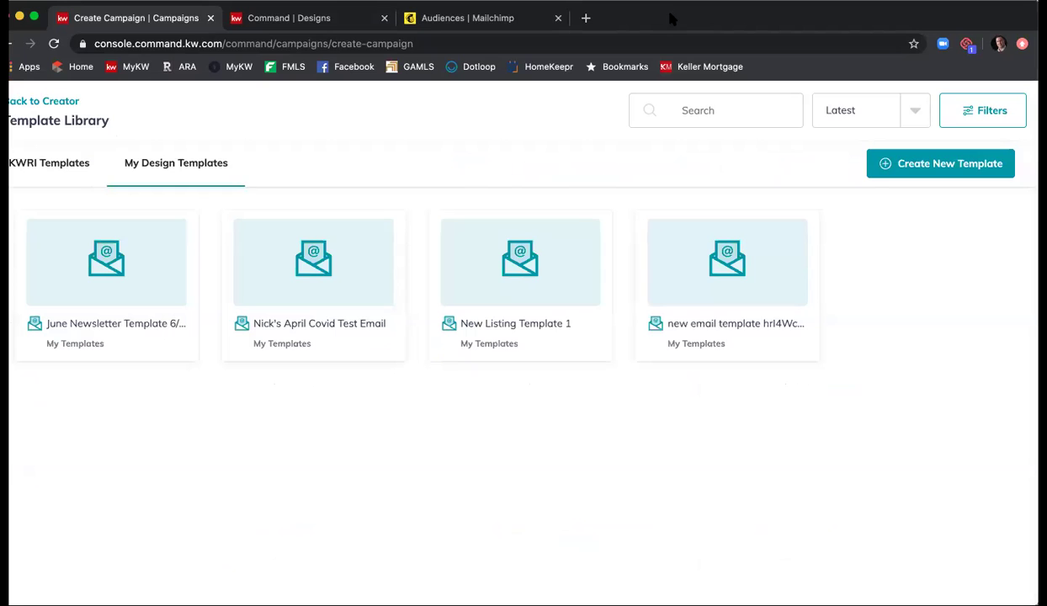
Browse KWRI Templates and My Design Templates, then open the Newsletter Style 1 card.
{"action": "left_click", "coordinate": [19, 167]}
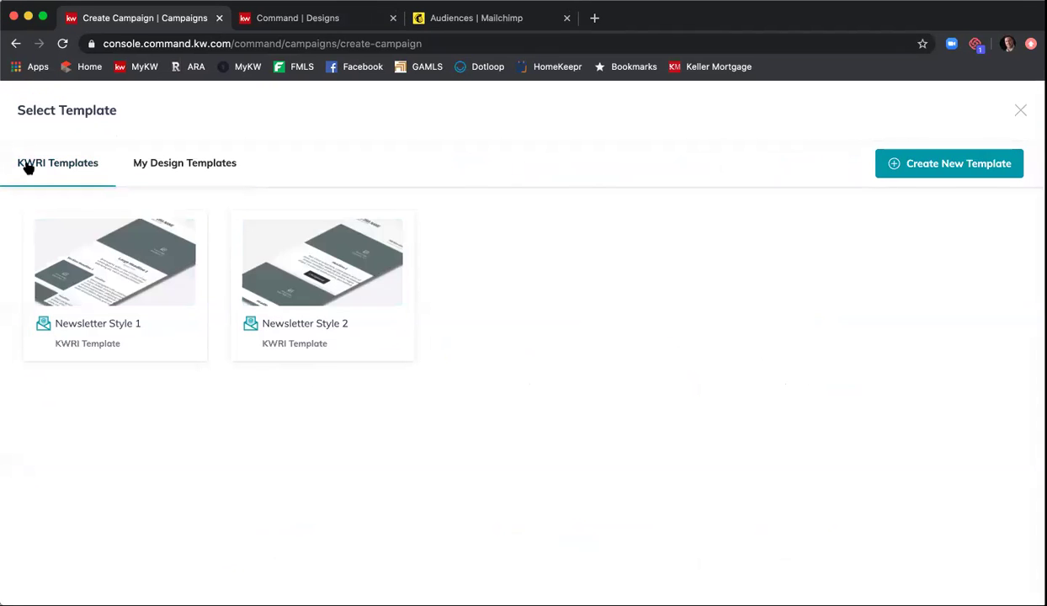
{"action": "left_click", "coordinate": [187, 163]}
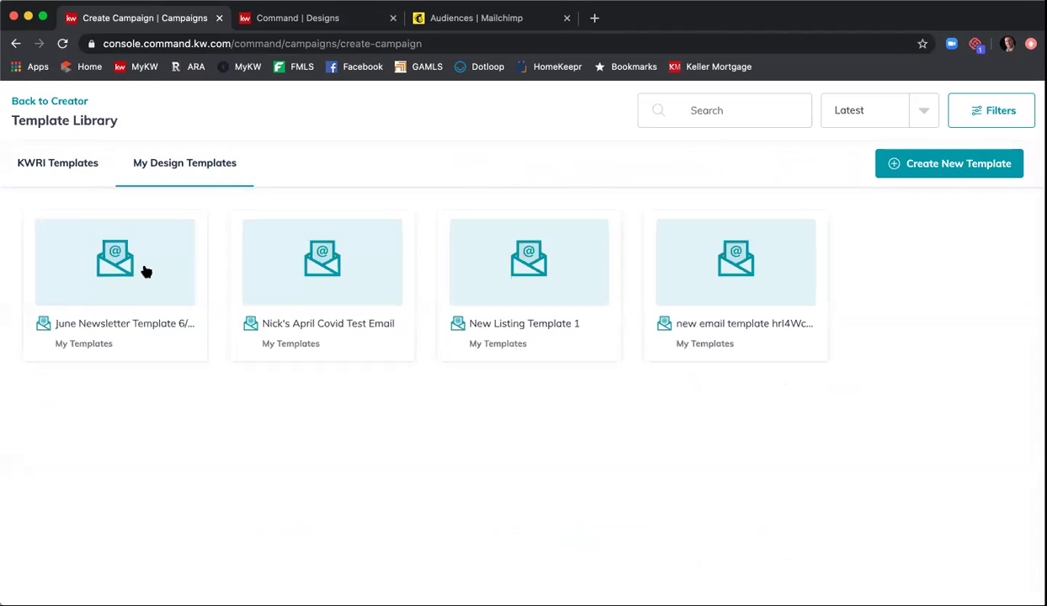
{"action": "left_click_drag", "start_coordinate": [129, 295], "coordinate": [120, 322]}
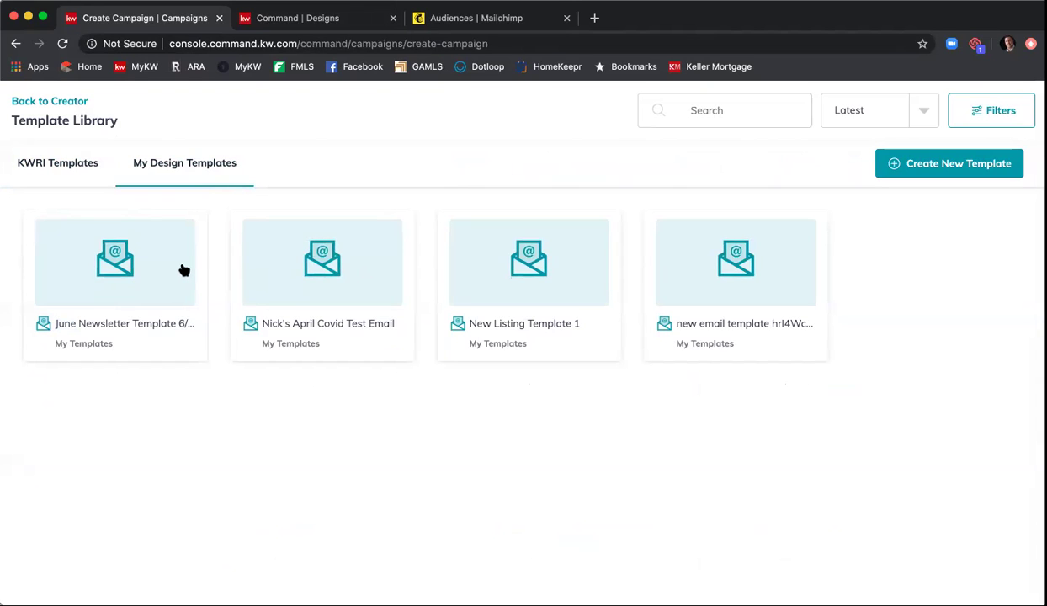
{"action": "left_click", "coordinate": [76, 162]}
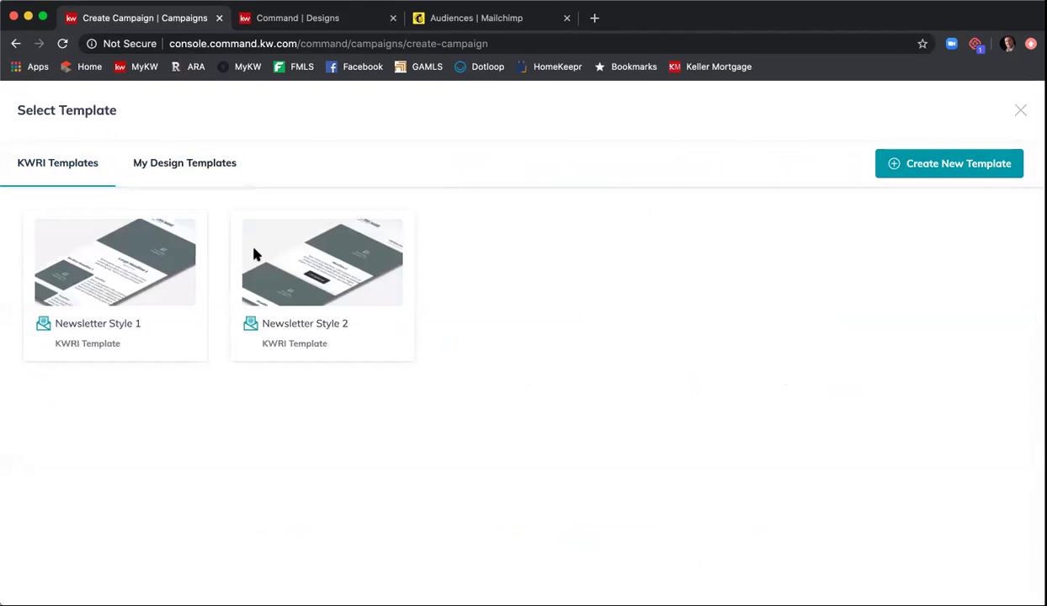
{"action": "left_click", "coordinate": [130, 287]}
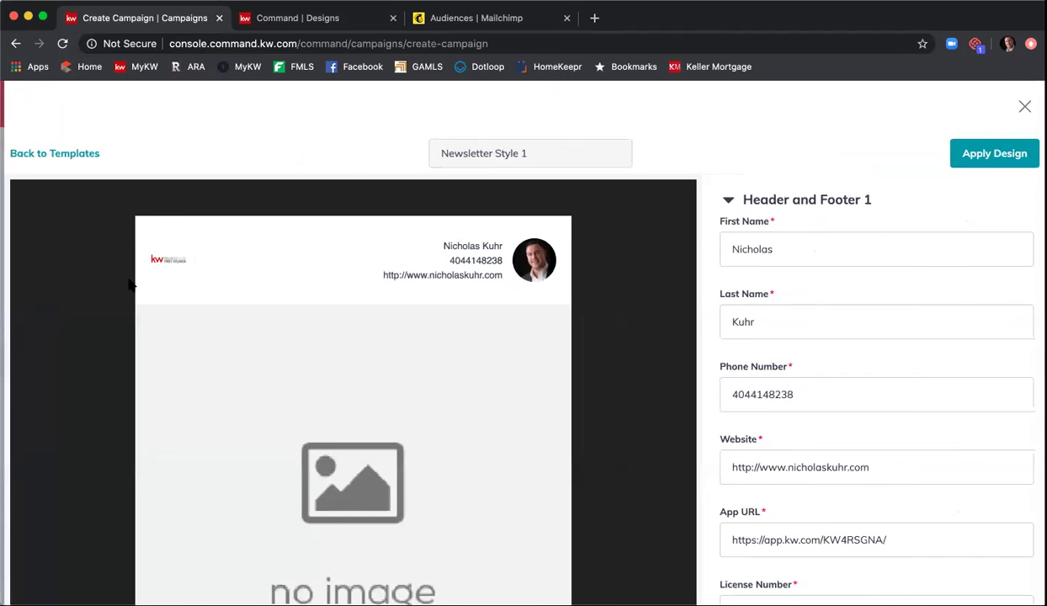
{"action": "scroll", "coordinate": [704, 330], "scroll_direction": "down", "scroll_amount": 3}
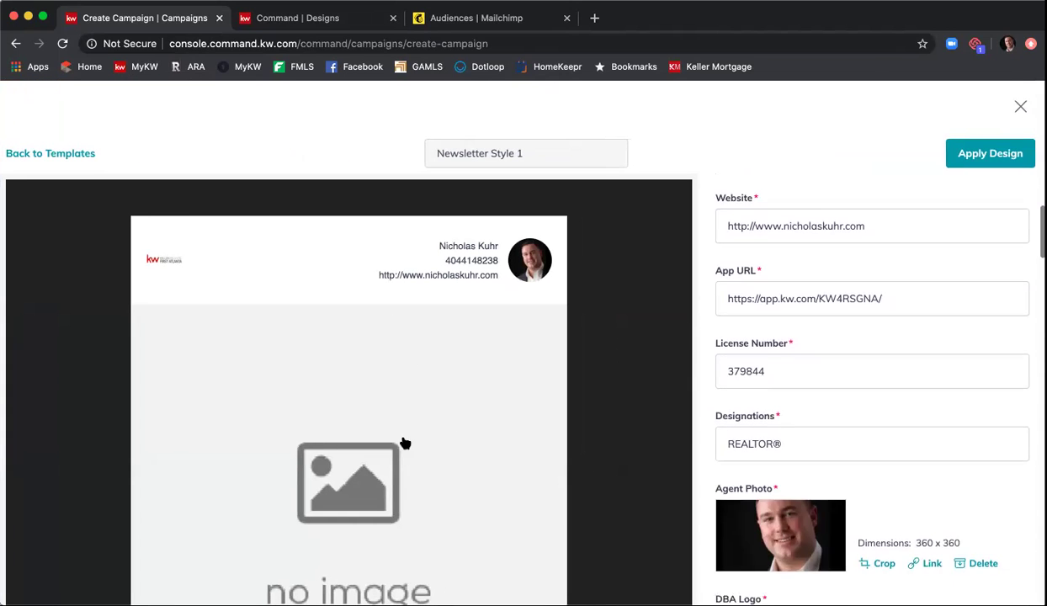
Swap the banner's no-image placeholder for the dog illustration file.
{"action": "left_click", "coordinate": [403, 441]}
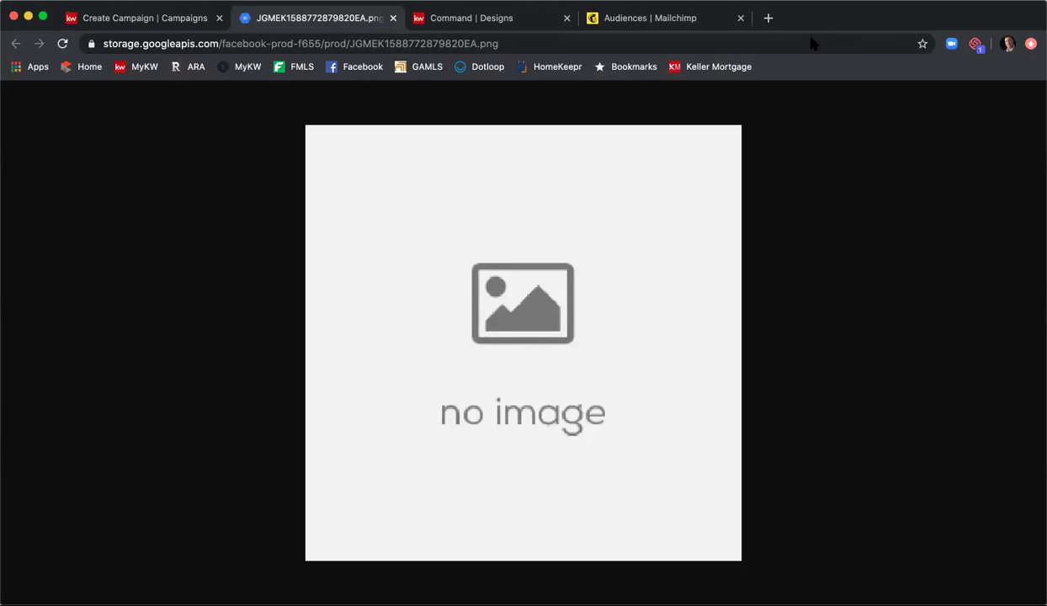
{"action": "key", "text": "super+w"}
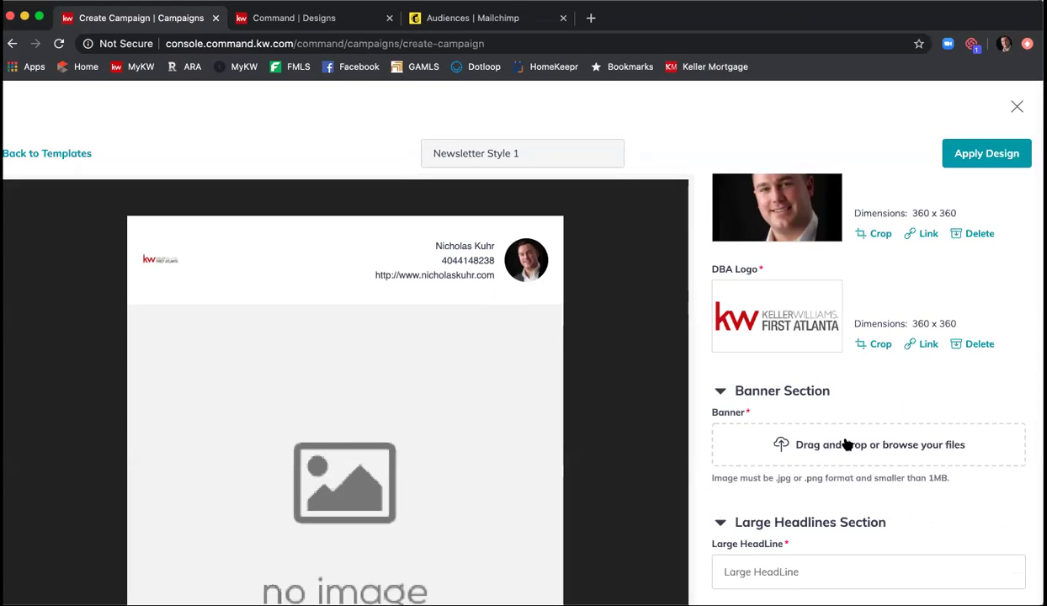
{"action": "left_click", "coordinate": [844, 442]}
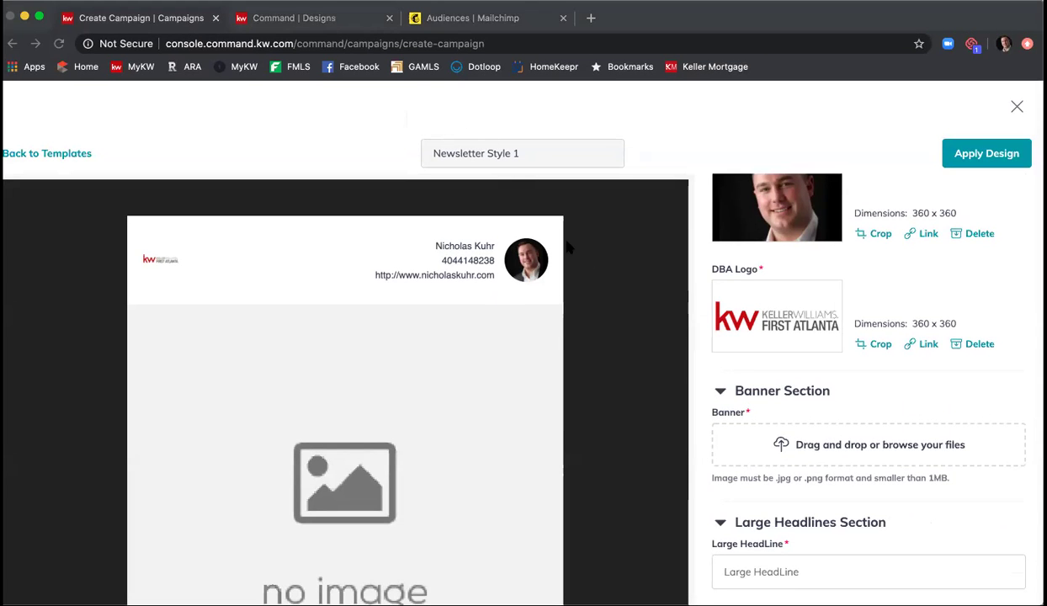
{"action": "left_click", "coordinate": [783, 318]}
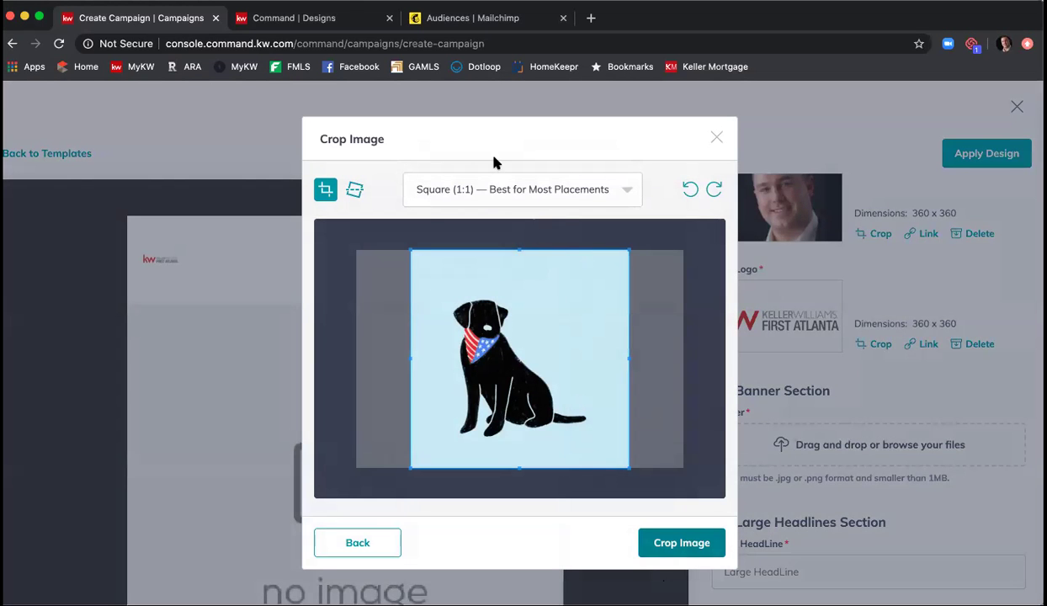
Crop the banner to Wide (1.91:1) and apply the design to the email.
{"action": "left_click", "coordinate": [488, 189]}
{"action": "left_click", "coordinate": [493, 257]}
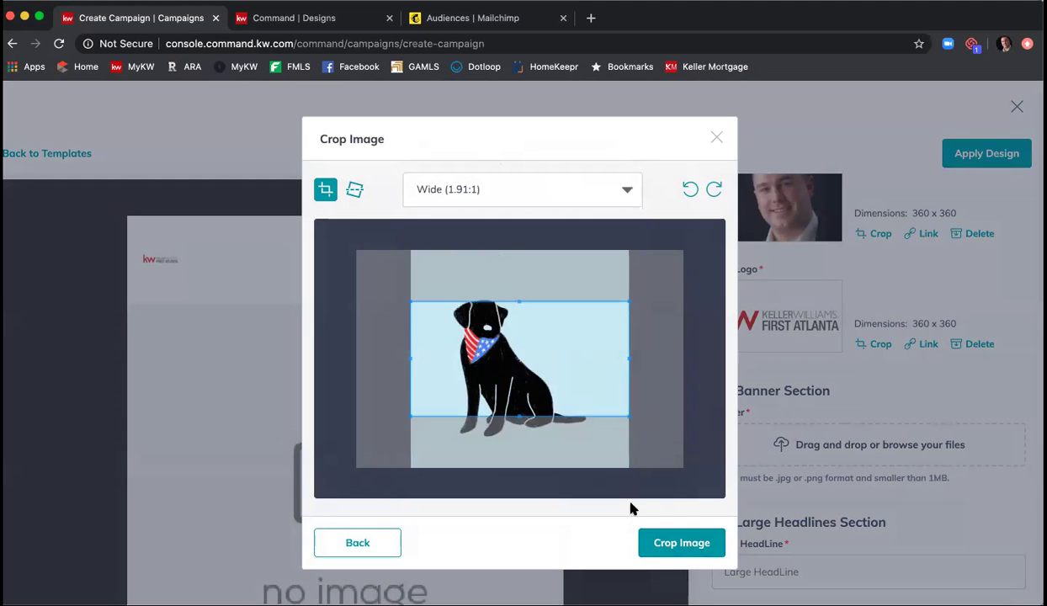
{"action": "left_click", "coordinate": [677, 542]}
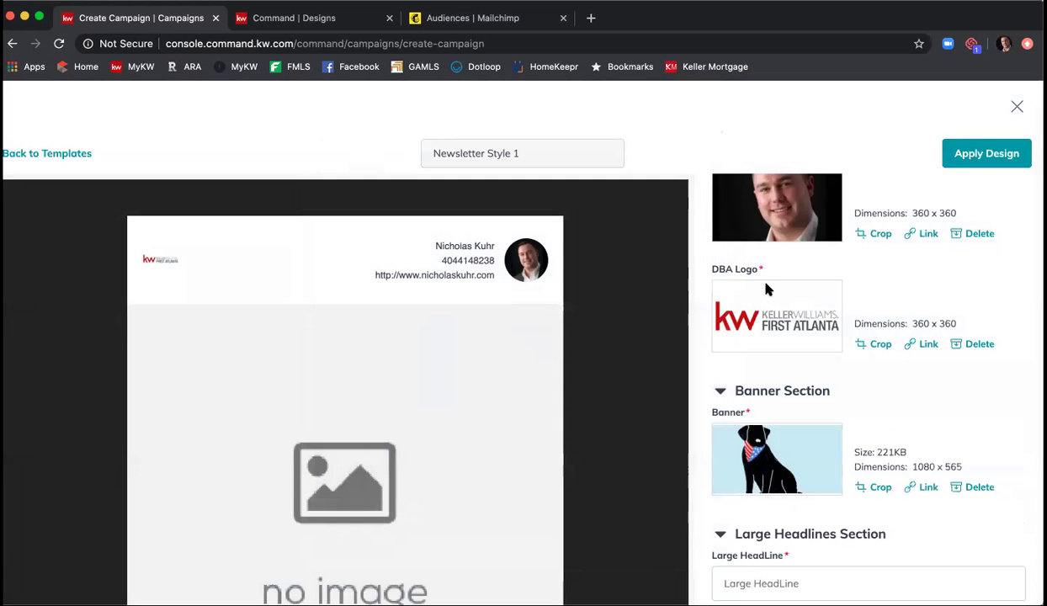
{"action": "left_click", "coordinate": [987, 158]}
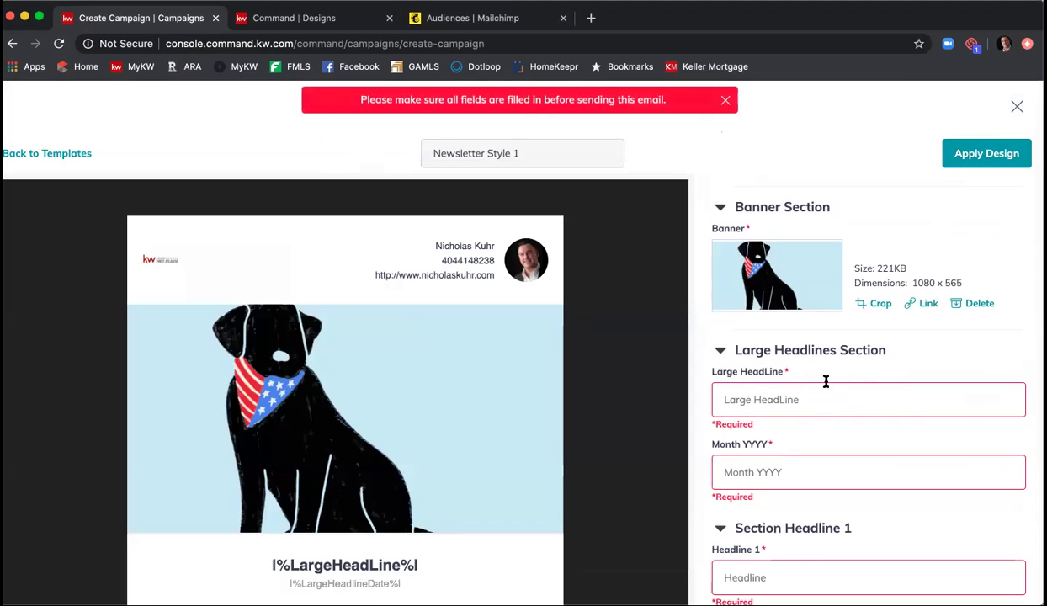
{"action": "scroll", "coordinate": [825, 383], "scroll_direction": "down", "scroll_amount": 10}
{"action": "scroll", "coordinate": [825, 404], "scroll_direction": "down", "scroll_amount": 9}
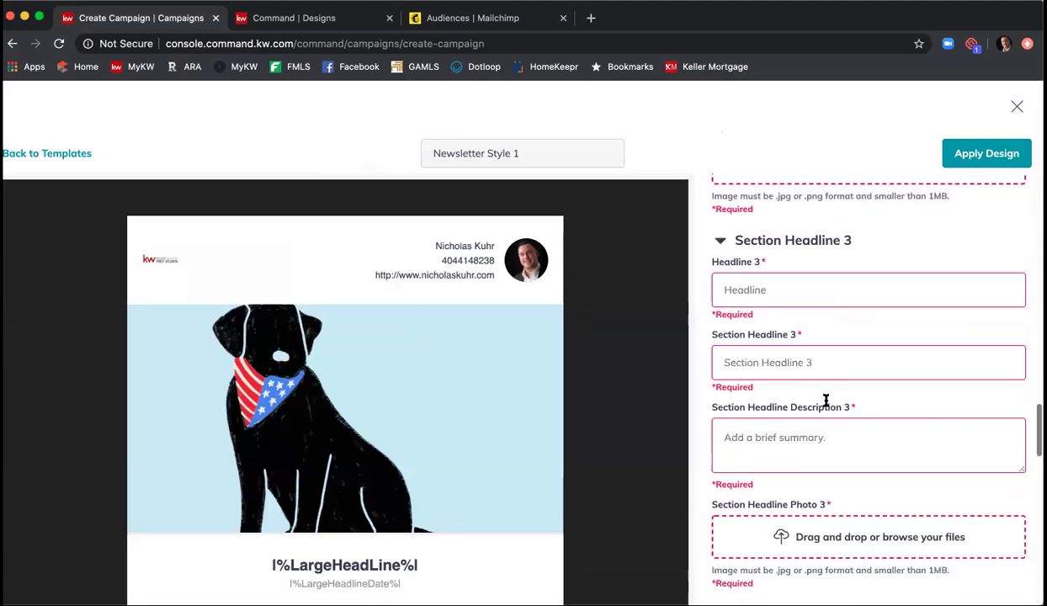
{"action": "scroll", "coordinate": [823, 410], "scroll_direction": "down", "scroll_amount": 6}
{"action": "scroll", "coordinate": [821, 407], "scroll_direction": "up", "scroll_amount": 3}
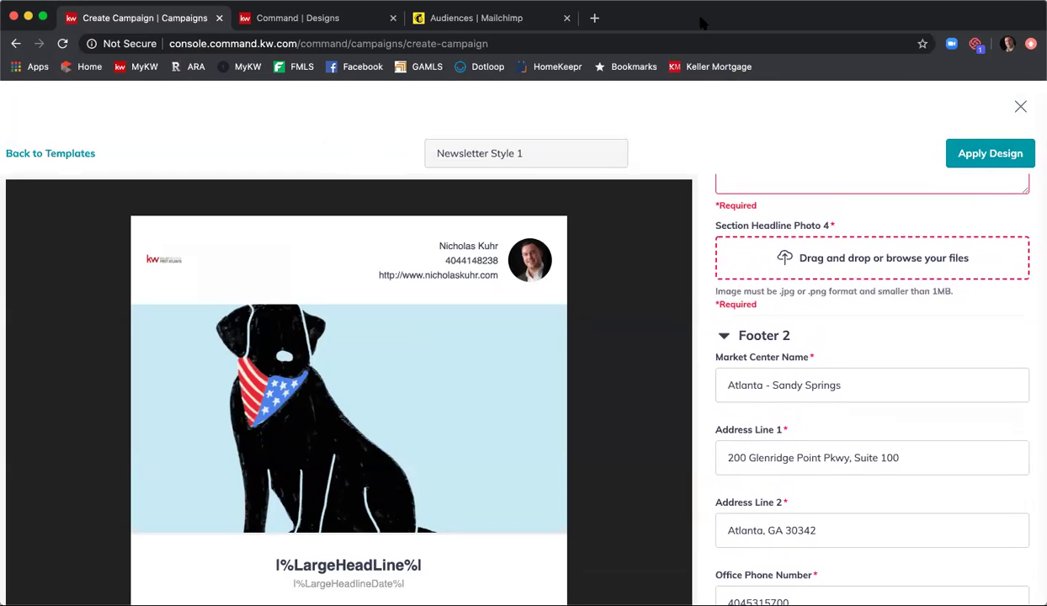
Close the design editor unapplied and review the Email Configuration Steps form.
{"action": "left_click", "coordinate": [1017, 107]}
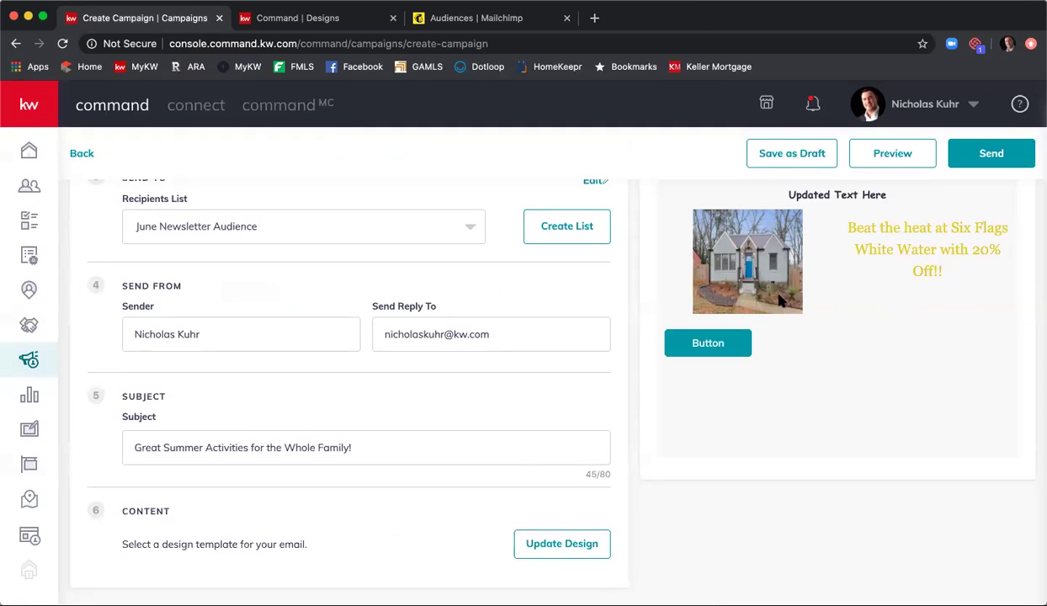
{"action": "scroll", "coordinate": [909, 306], "scroll_direction": "up", "scroll_amount": 5}
{"action": "scroll", "coordinate": [807, 299], "scroll_direction": "up", "scroll_amount": 2}
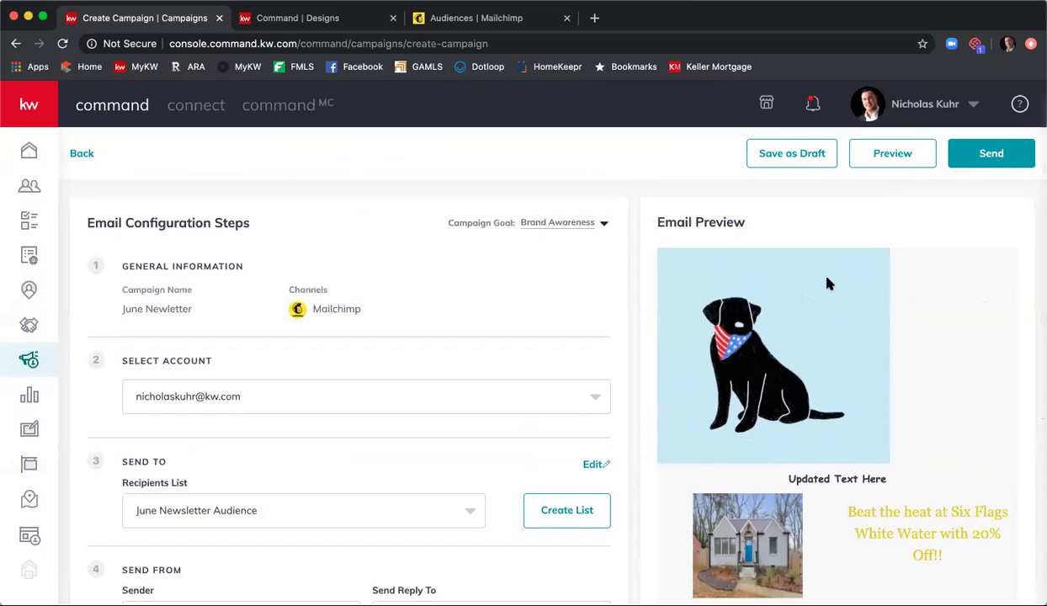
{"action": "scroll", "coordinate": [821, 270], "scroll_direction": "down", "scroll_amount": 7}
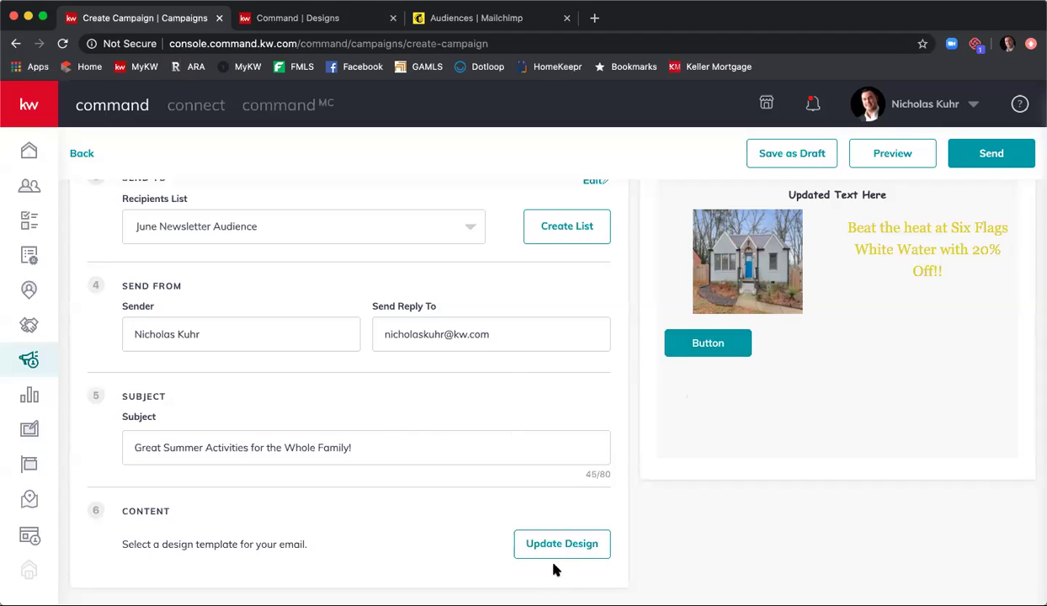
{"action": "scroll", "coordinate": [807, 379], "scroll_direction": "up", "scroll_amount": 7}
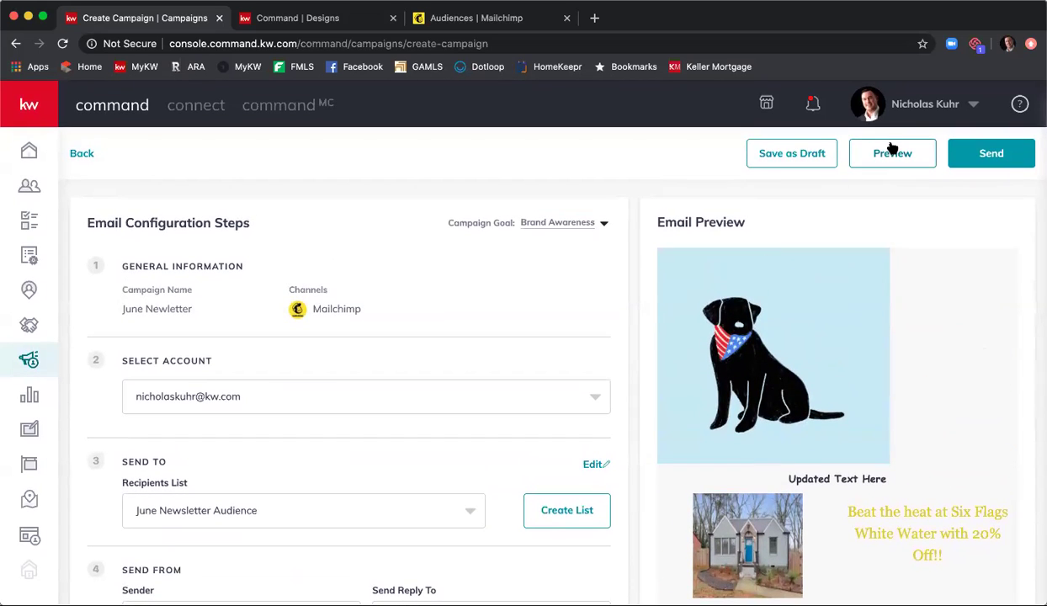
{"action": "left_click", "coordinate": [890, 156]}
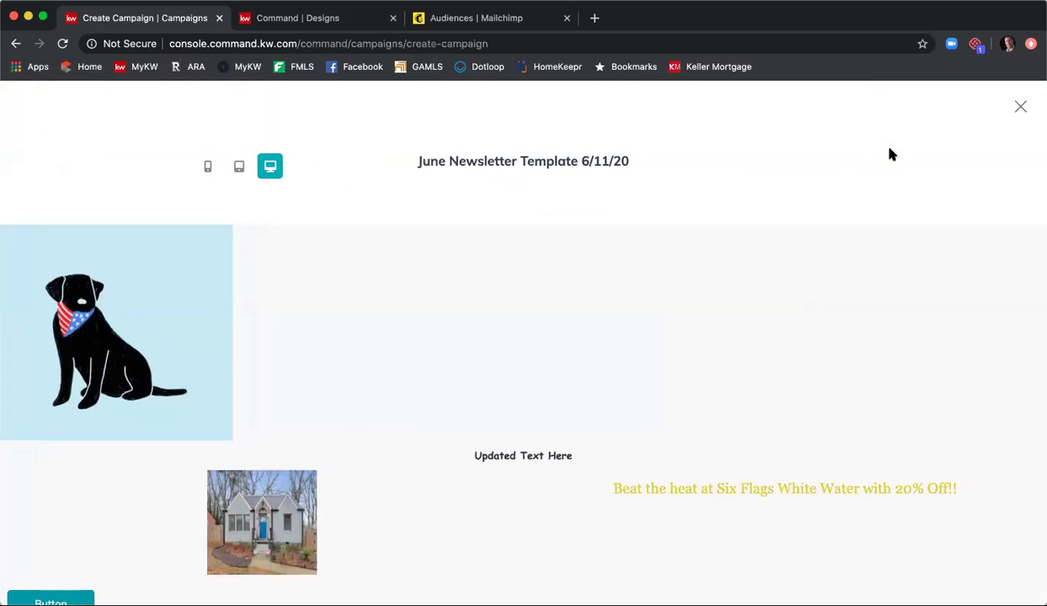
{"action": "scroll", "coordinate": [472, 269], "scroll_direction": "down", "scroll_amount": 1}
{"action": "scroll", "coordinate": [353, 201], "scroll_direction": "up", "scroll_amount": 1}
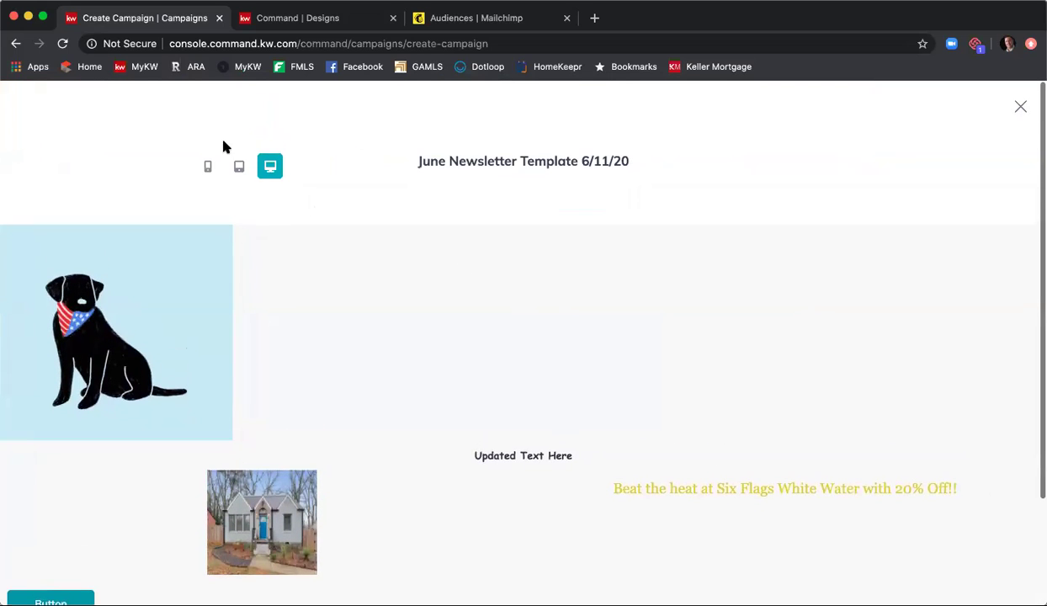
{"action": "left_click", "coordinate": [236, 167]}
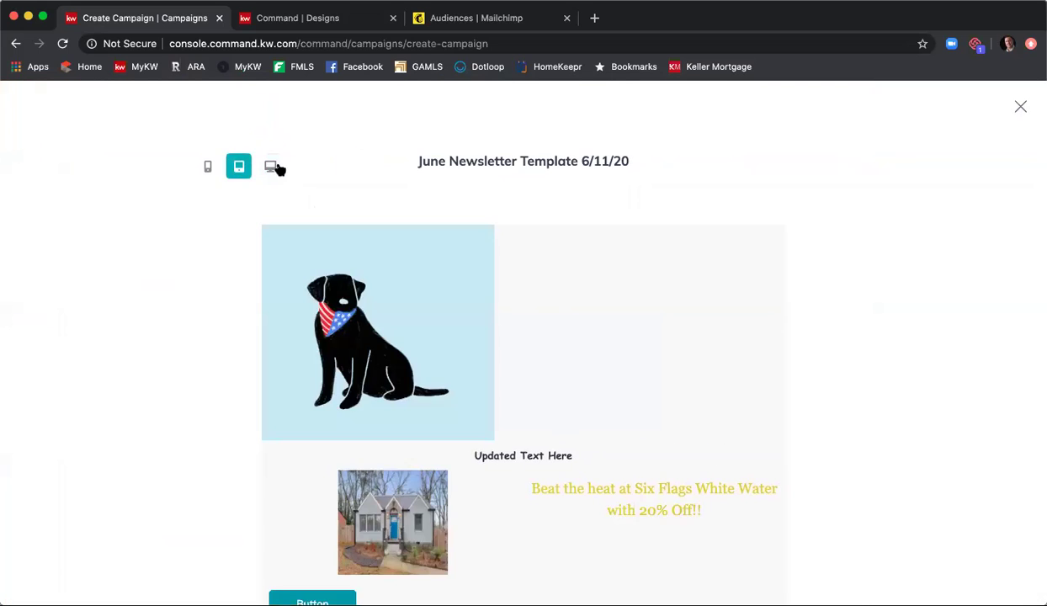
{"action": "left_click", "coordinate": [210, 169]}
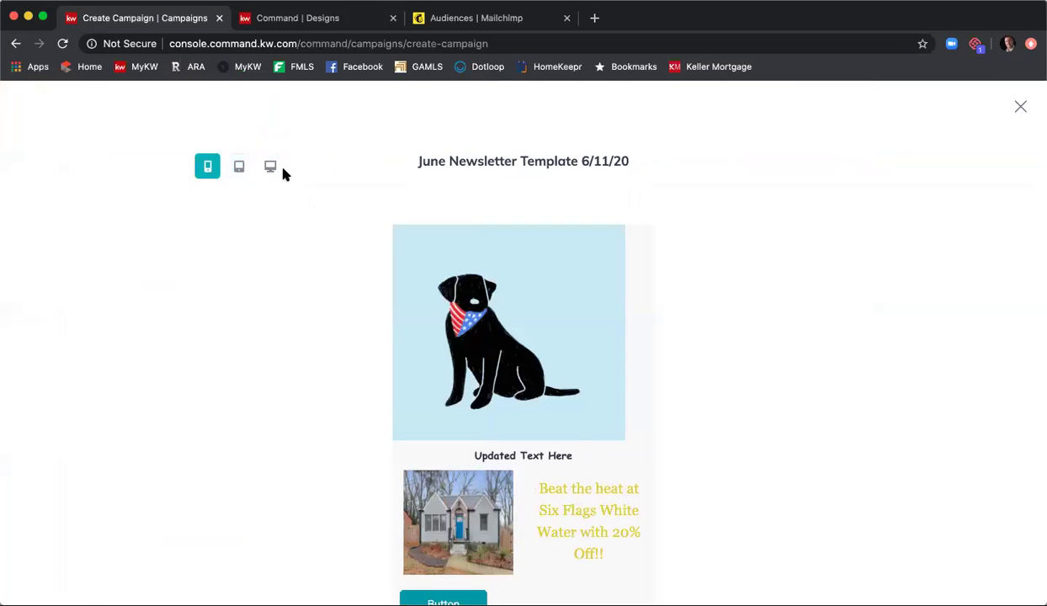
{"action": "left_click", "coordinate": [276, 171]}
{"action": "scroll", "coordinate": [371, 268], "scroll_direction": "down", "scroll_amount": 3}
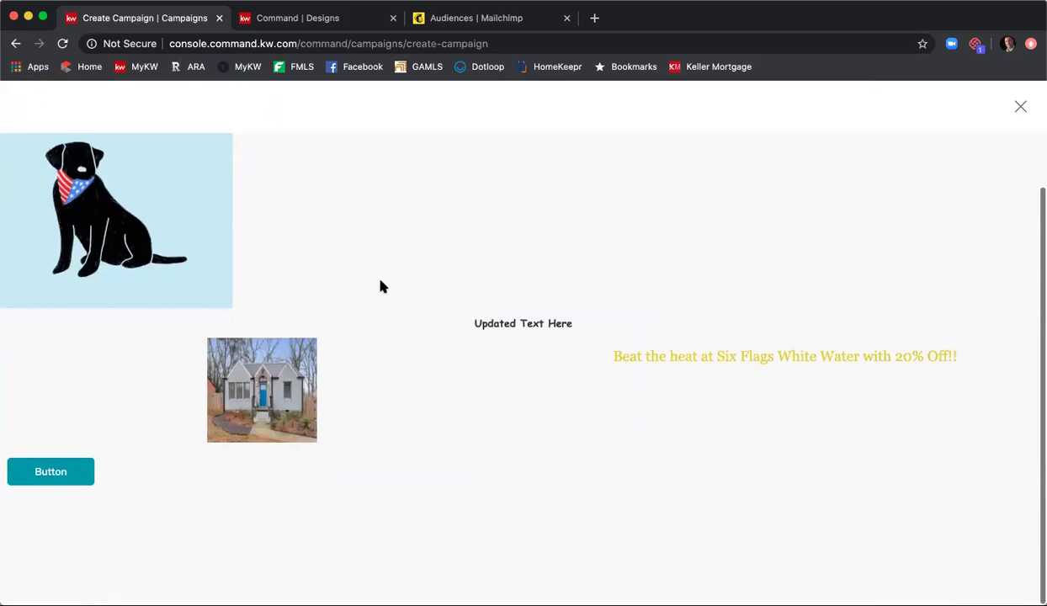
{"action": "scroll", "coordinate": [378, 283], "scroll_direction": "up", "scroll_amount": 3}
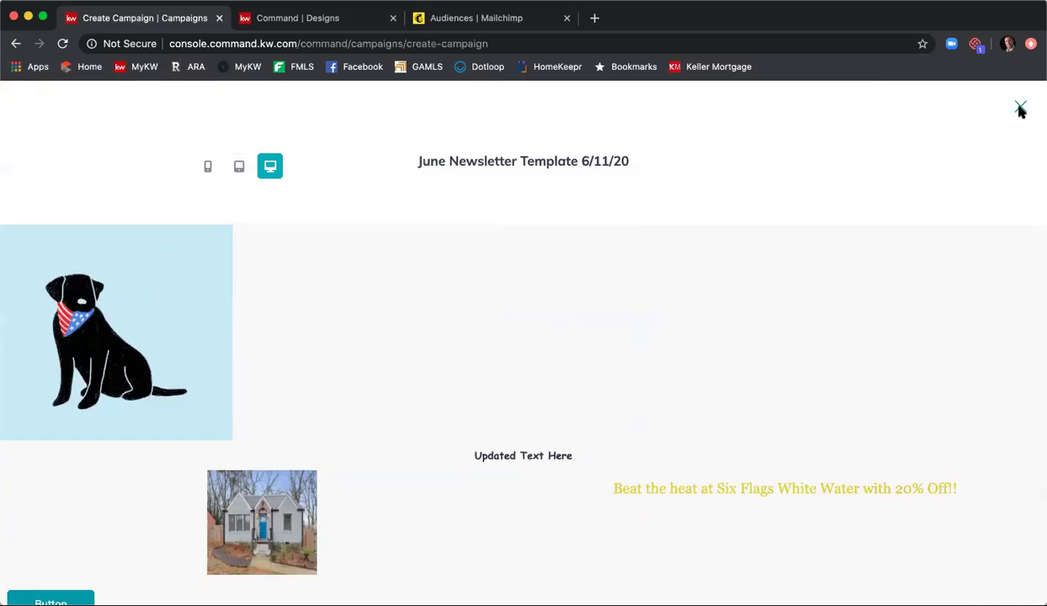
{"action": "left_click", "coordinate": [1020, 108]}
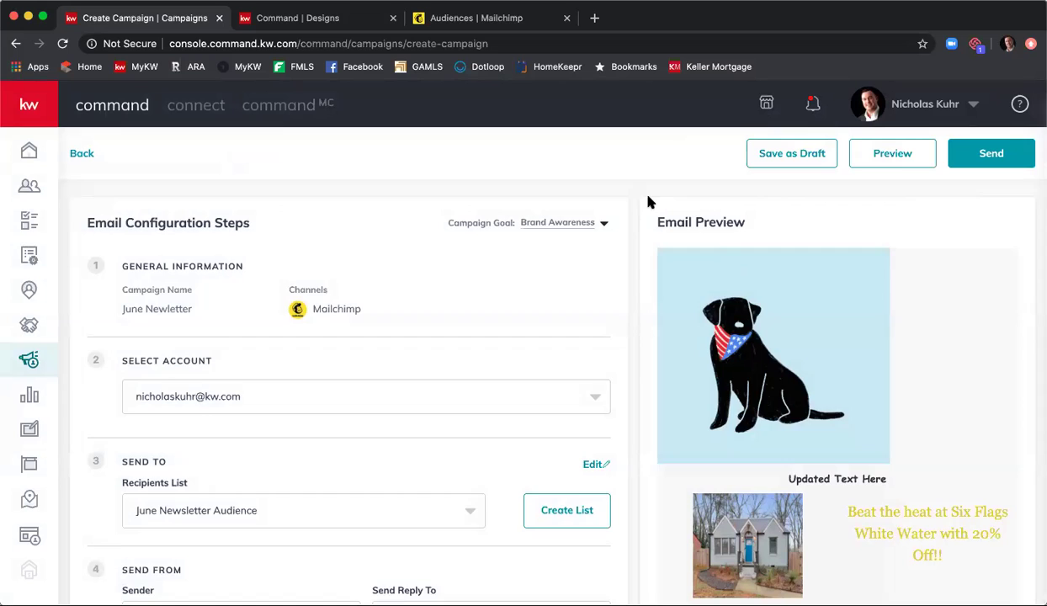
{"action": "scroll", "coordinate": [580, 257], "scroll_direction": "down", "scroll_amount": 5}
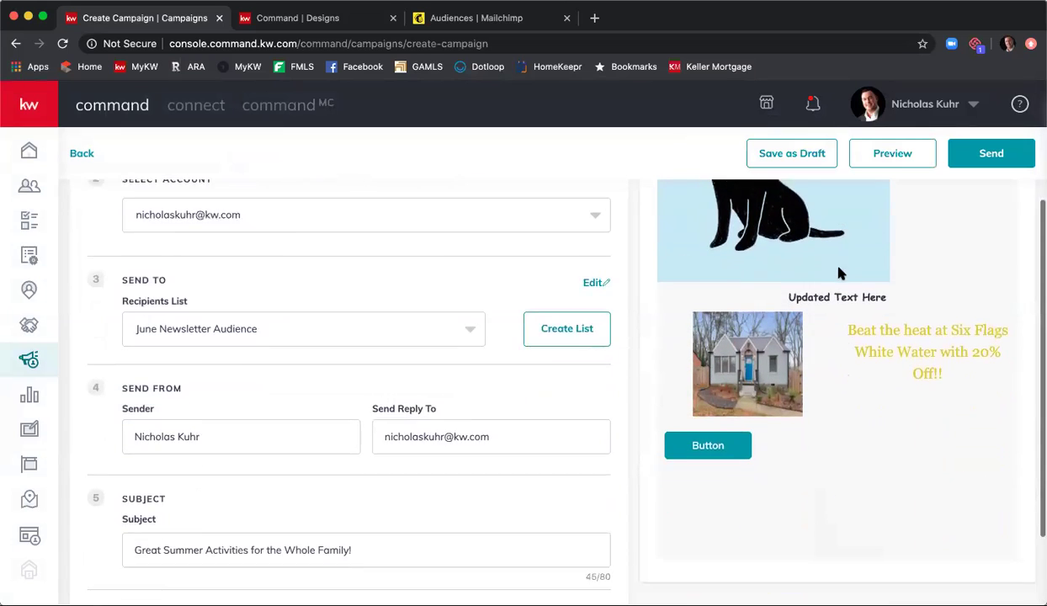
{"action": "scroll", "coordinate": [829, 273], "scroll_direction": "down", "scroll_amount": 1}
{"action": "scroll", "coordinate": [581, 254], "scroll_direction": "down", "scroll_amount": 1}
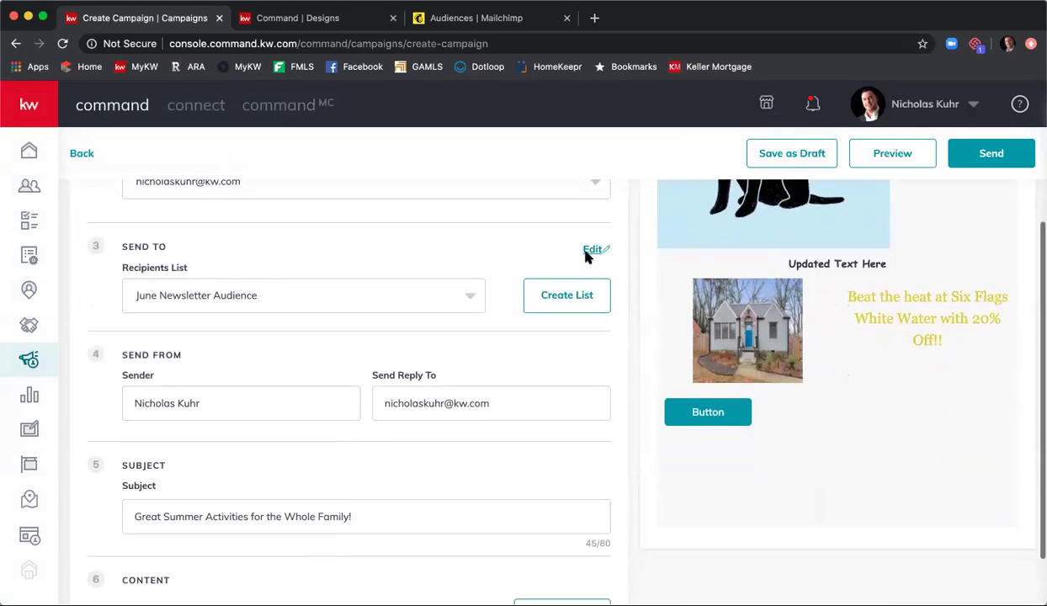
{"action": "scroll", "coordinate": [585, 252], "scroll_direction": "up", "scroll_amount": 5}
{"action": "scroll", "coordinate": [590, 261], "scroll_direction": "down", "scroll_amount": 6}
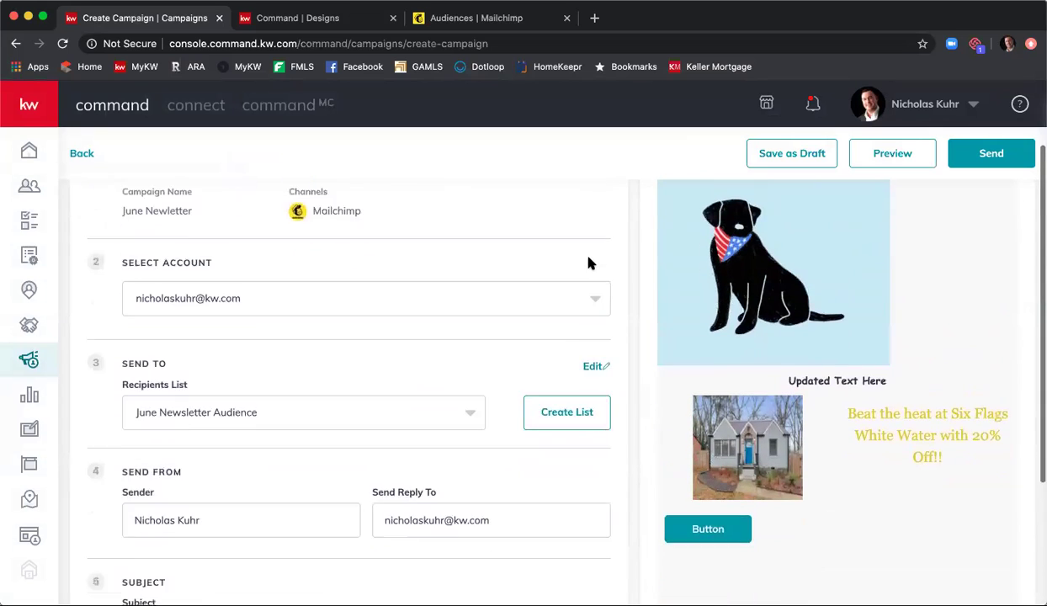
{"action": "scroll", "coordinate": [591, 264], "scroll_direction": "down", "scroll_amount": 1}
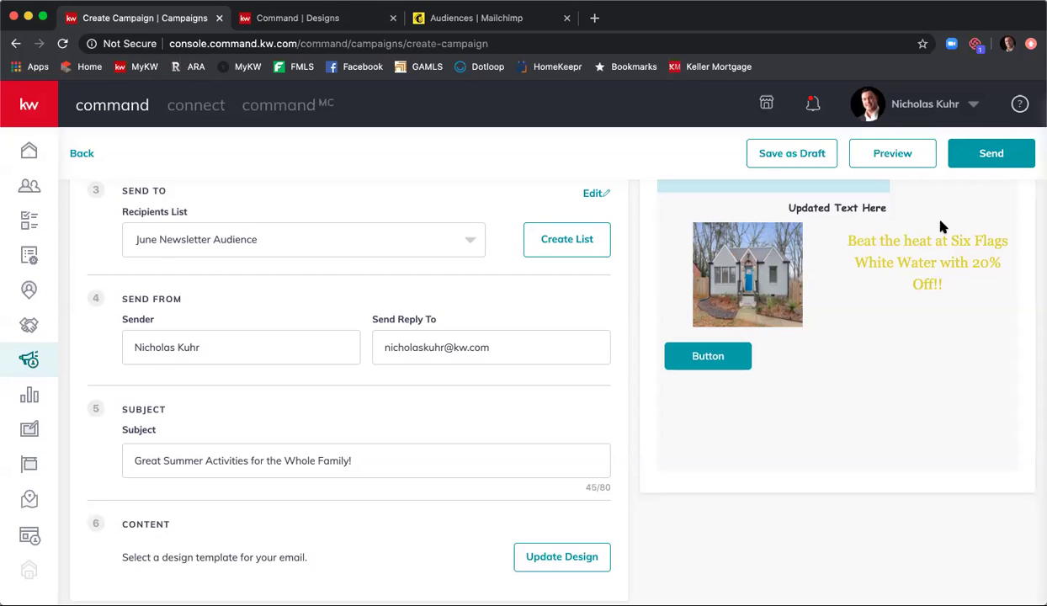
{"action": "scroll", "coordinate": [923, 292], "scroll_direction": "up", "scroll_amount": 3}
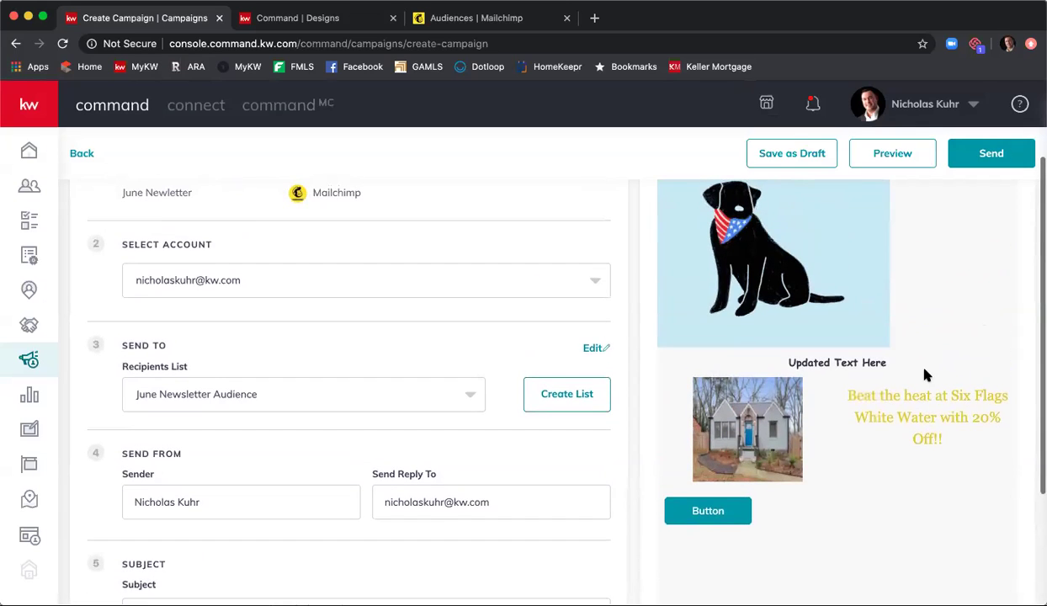
{"action": "scroll", "coordinate": [926, 375], "scroll_direction": "up", "scroll_amount": 3}
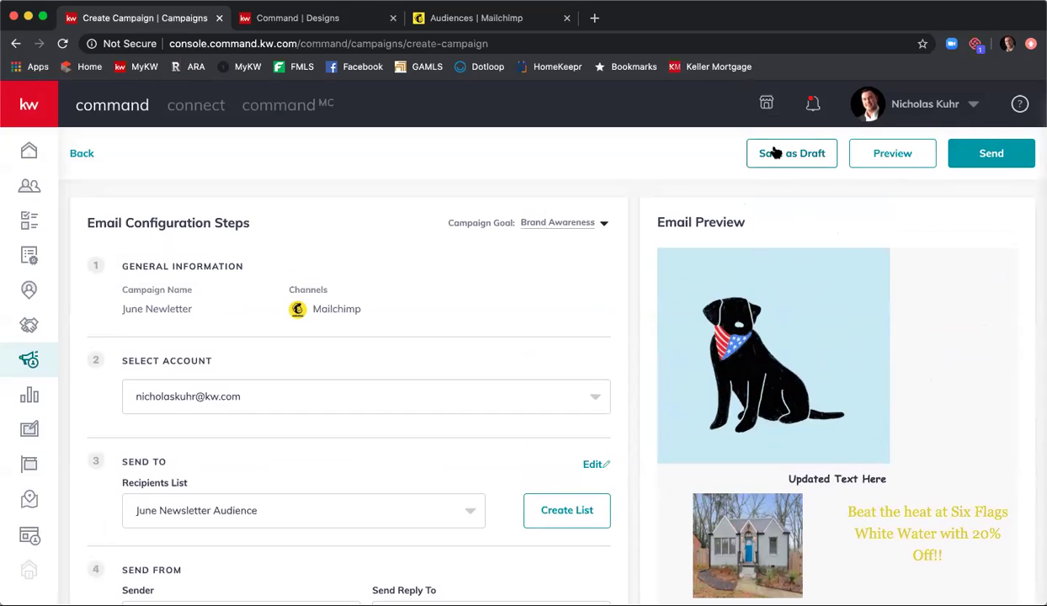
{"action": "left_click", "coordinate": [772, 152]}
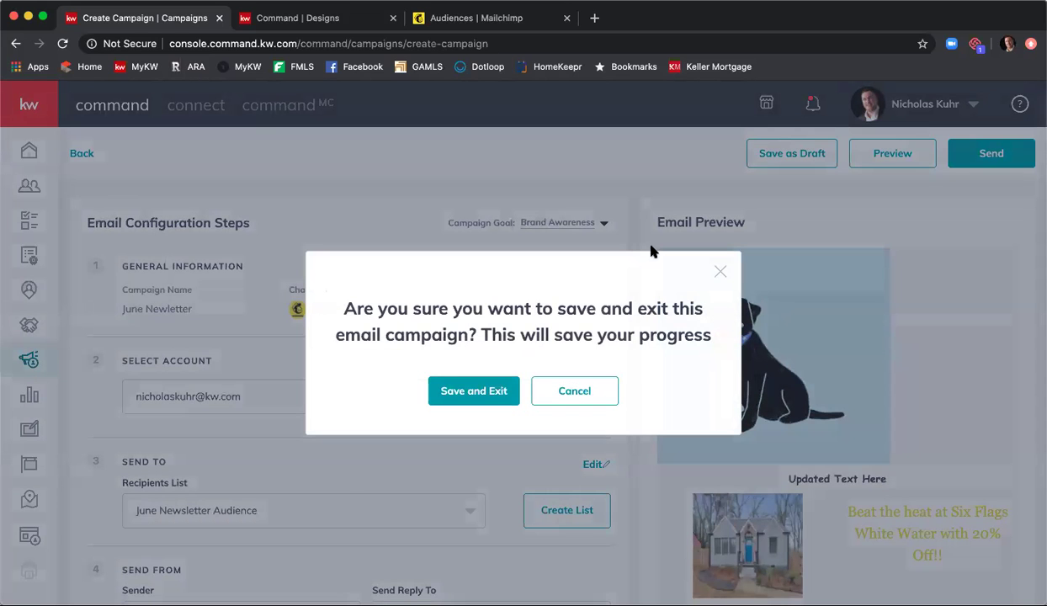
{"action": "left_click", "coordinate": [490, 389]}
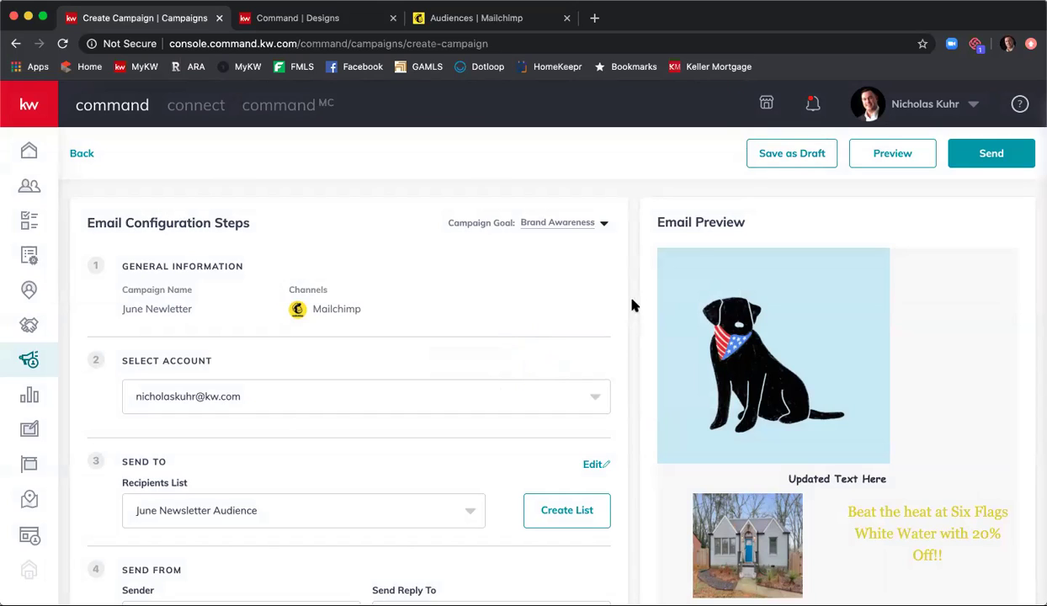
{"action": "left_click", "coordinate": [776, 157]}
{"action": "left_click", "coordinate": [475, 393]}
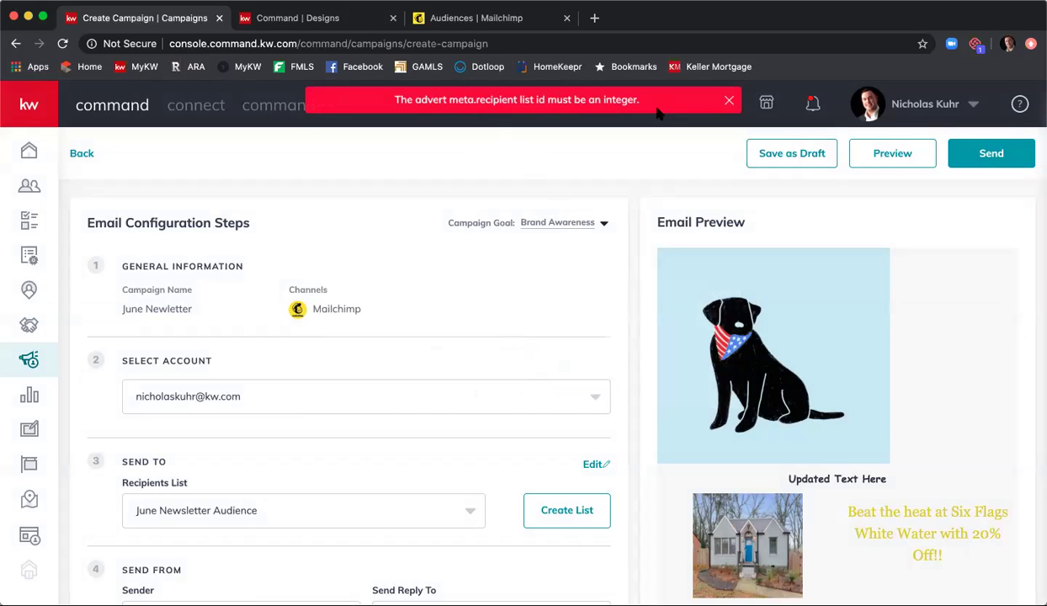
{"action": "scroll", "coordinate": [542, 325], "scroll_direction": "down", "scroll_amount": 3}
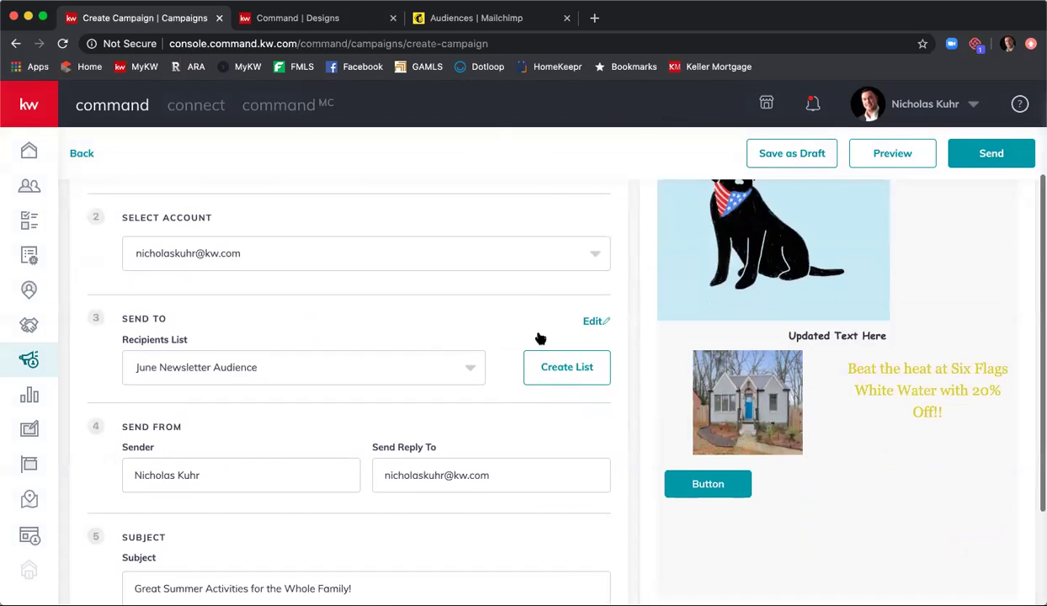
{"action": "scroll", "coordinate": [538, 334], "scroll_direction": "down", "scroll_amount": 3}
{"action": "scroll", "coordinate": [461, 411], "scroll_direction": "up", "scroll_amount": 1}
{"action": "scroll", "coordinate": [463, 373], "scroll_direction": "down", "scroll_amount": 1}
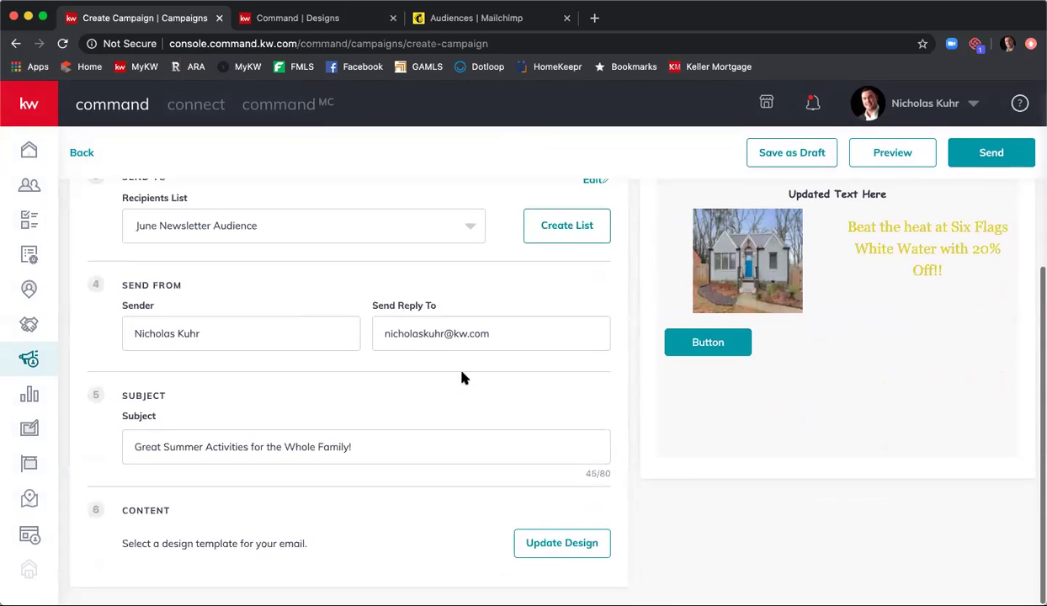
{"action": "scroll", "coordinate": [463, 377], "scroll_direction": "up", "scroll_amount": 5}
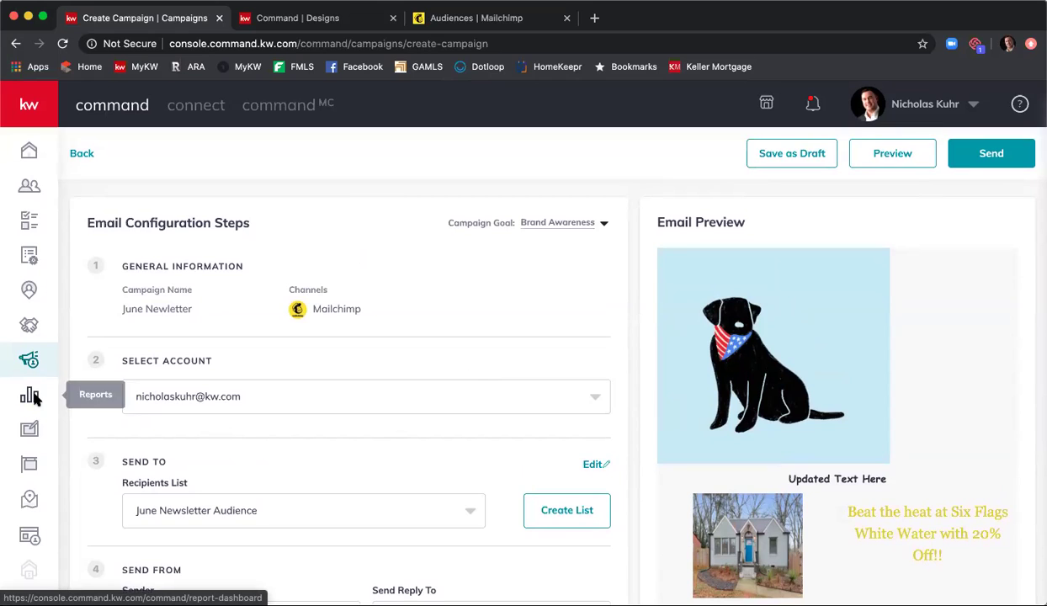
Leave the unsaved campaign for Reports and open the Emails usage report.
{"action": "left_click", "coordinate": [30, 398]}
{"action": "left_click", "coordinate": [659, 217]}
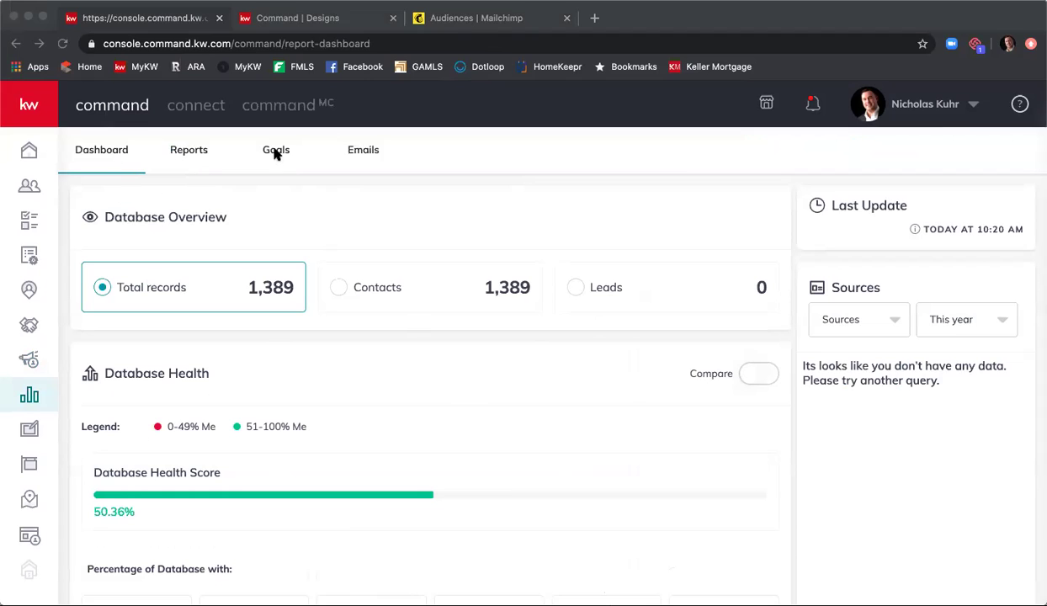
{"action": "left_click", "coordinate": [364, 153]}
{"action": "left_click", "coordinate": [364, 151]}
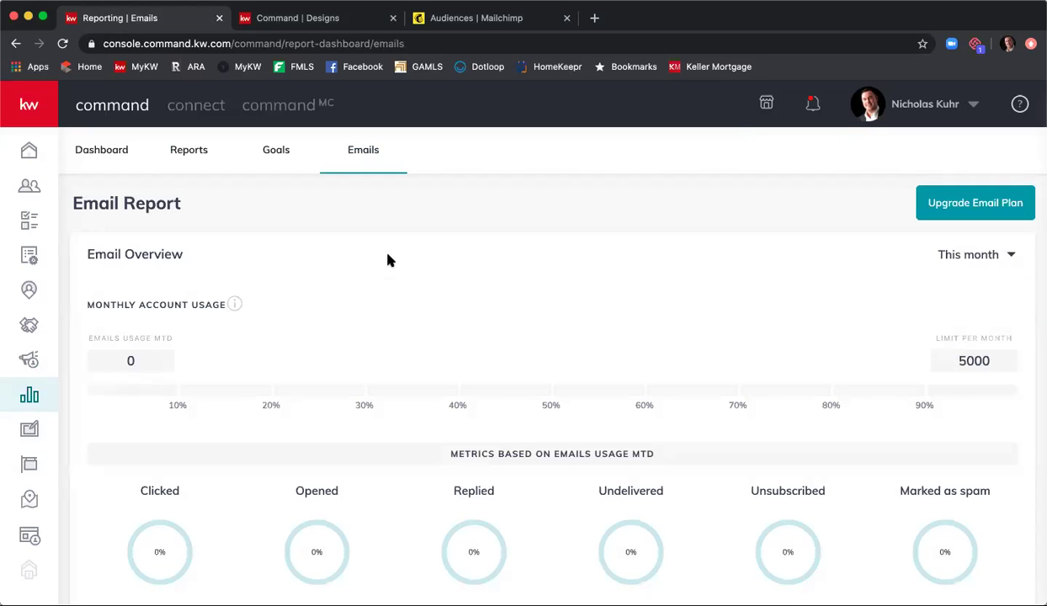
Check the report's month options without changing them, then switch to Mailchimp Audiences.
{"action": "left_click", "coordinate": [980, 255]}
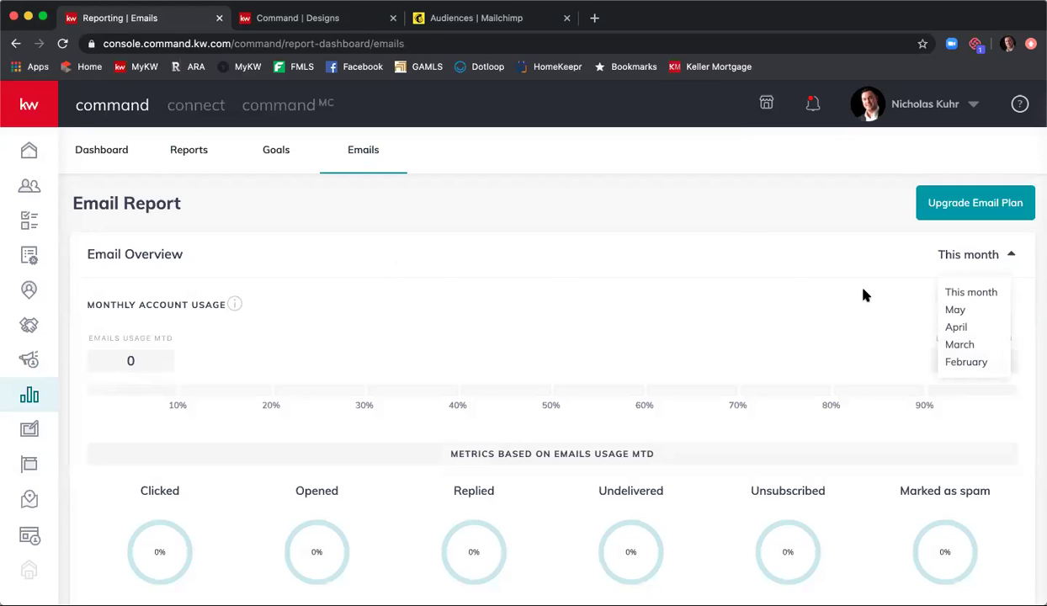
{"action": "left_click", "coordinate": [750, 254]}
{"action": "scroll", "coordinate": [750, 252], "scroll_direction": "down", "scroll_amount": 2}
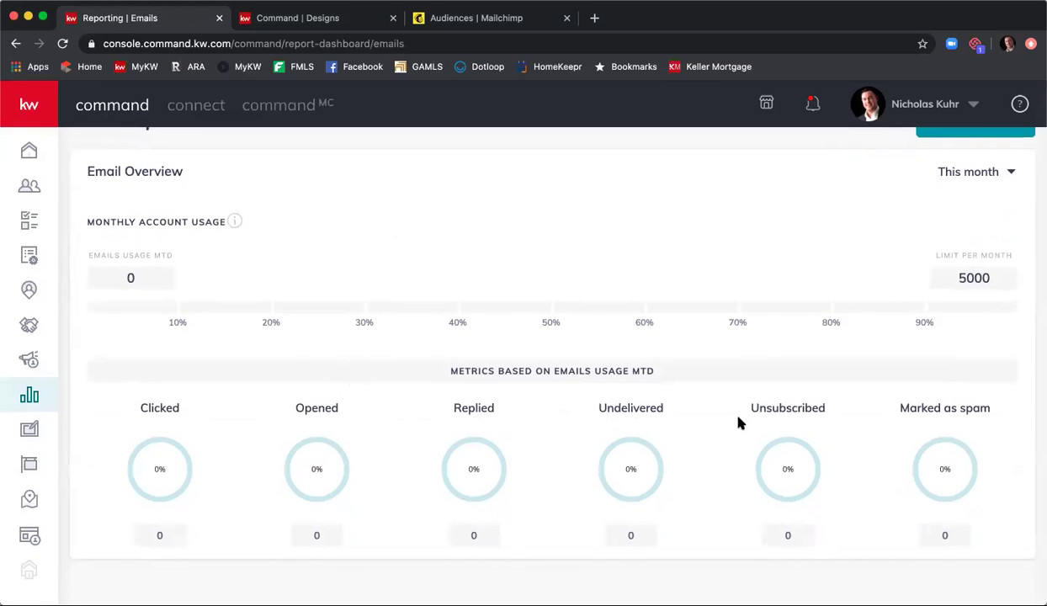
{"action": "scroll", "coordinate": [786, 335], "scroll_direction": "up", "scroll_amount": 2}
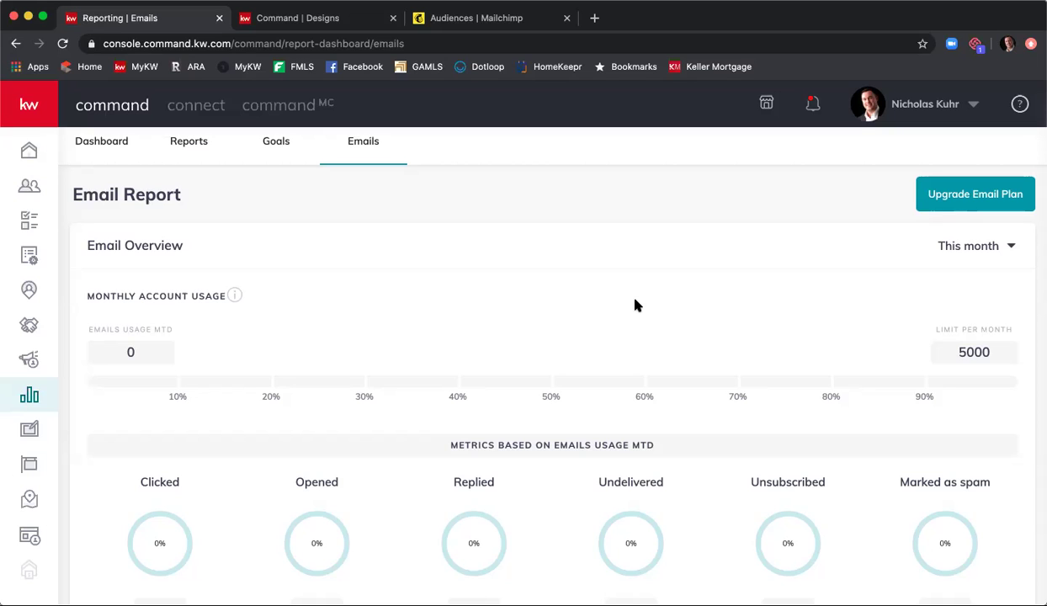
{"action": "scroll", "coordinate": [636, 302], "scroll_direction": "up", "scroll_amount": 1}
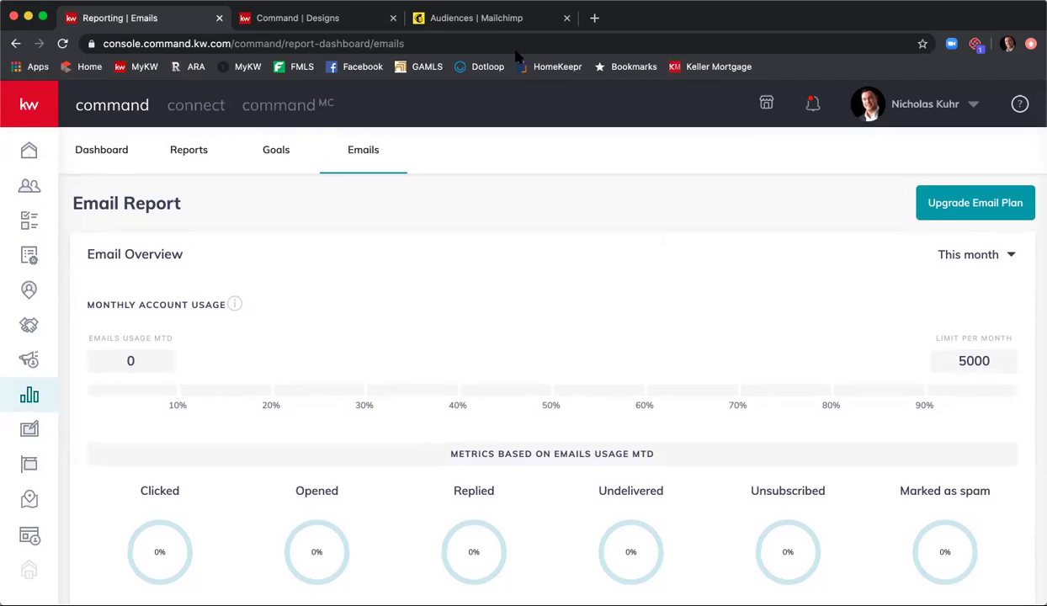
{"action": "left_click", "coordinate": [490, 23]}
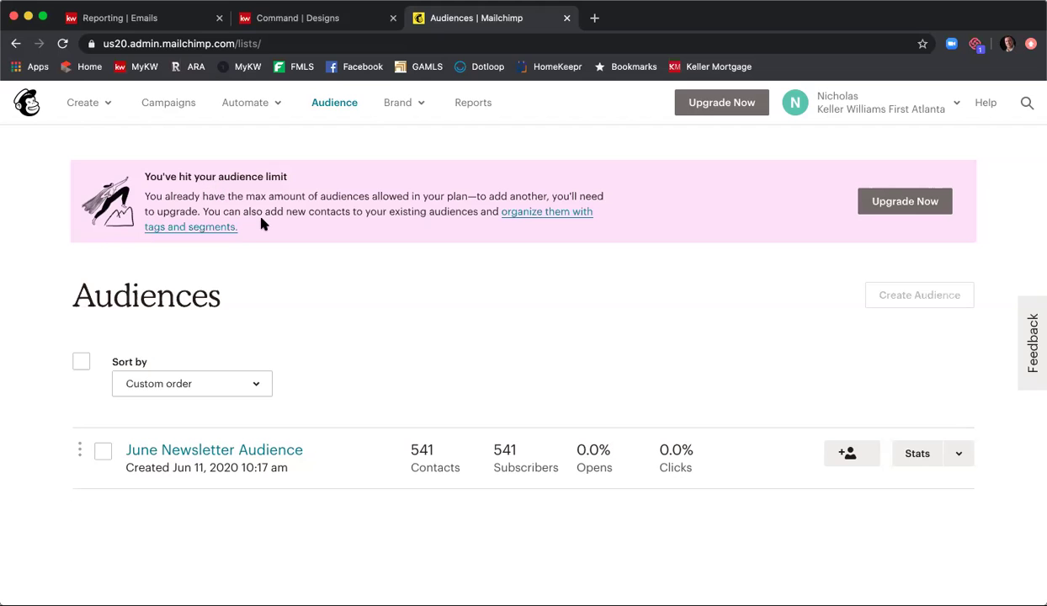
Create a new email campaign named 'June 2020 Newsletter' and save its sender details.
{"action": "left_click", "coordinate": [104, 107]}
{"action": "left_click", "coordinate": [172, 166]}
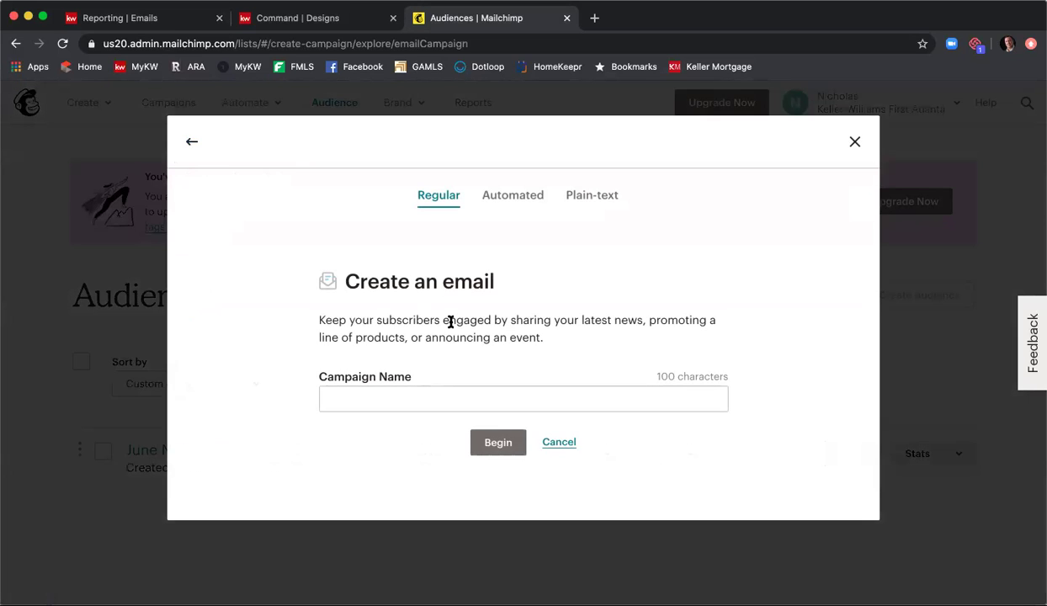
{"action": "left_click", "coordinate": [533, 397]}
{"action": "type", "text": "June "}
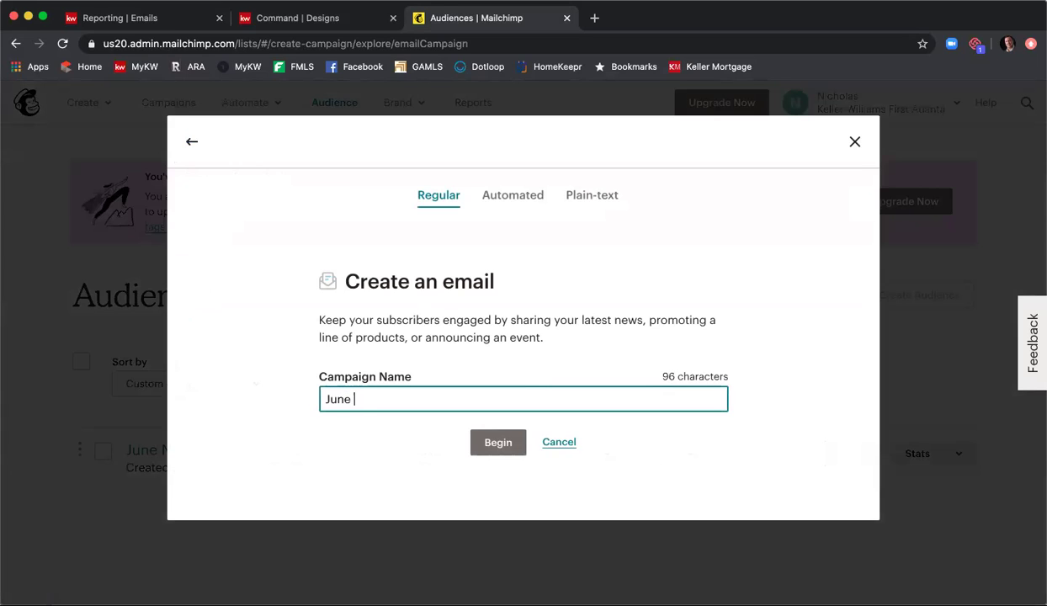
{"action": "type", "text": "Newl"}
{"action": "key", "text": "BackSpace"}
{"action": "key", "text": "BackSpace"}
{"action": "key", "text": "BackSpace"}
{"action": "key", "text": "BackSpace"}
{"action": "key", "text": "BackSpace"}
{"action": "type", "text": "2022020 Newsletter"}
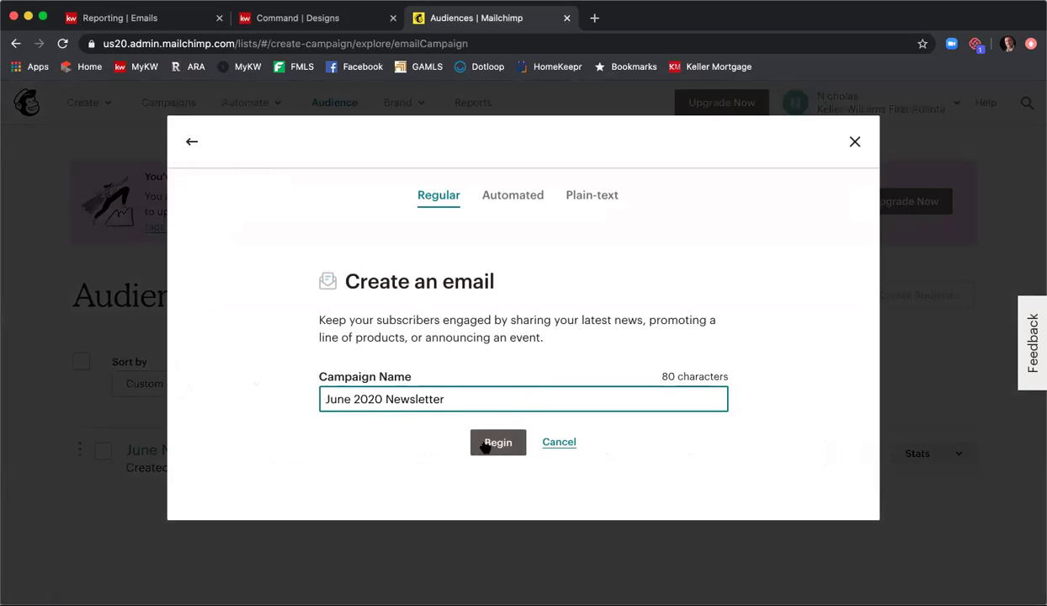
{"action": "left_click", "coordinate": [486, 446]}
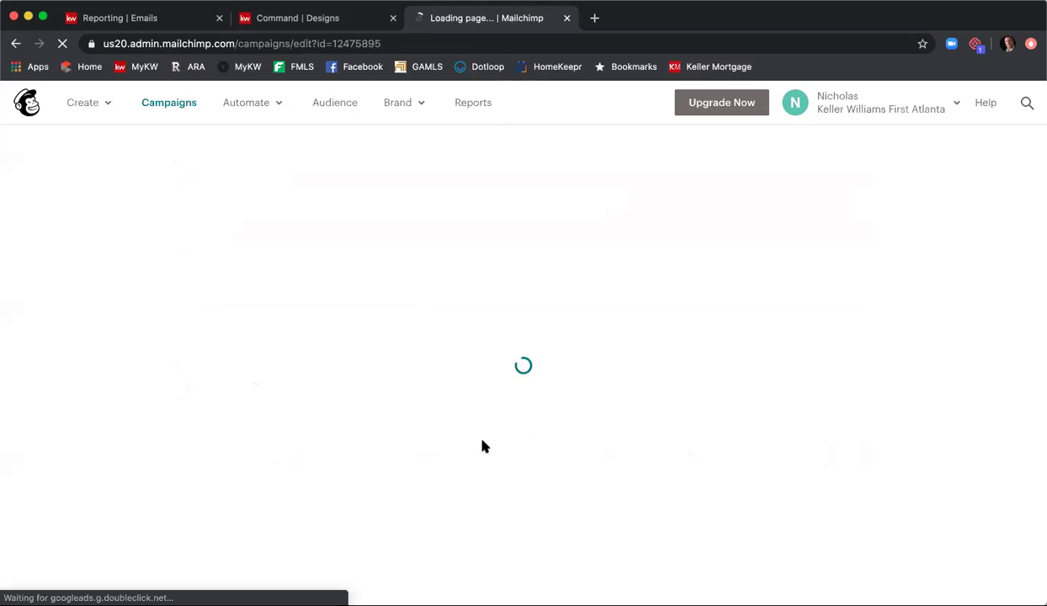
{"action": "scroll", "coordinate": [519, 381], "scroll_direction": "down", "scroll_amount": 1}
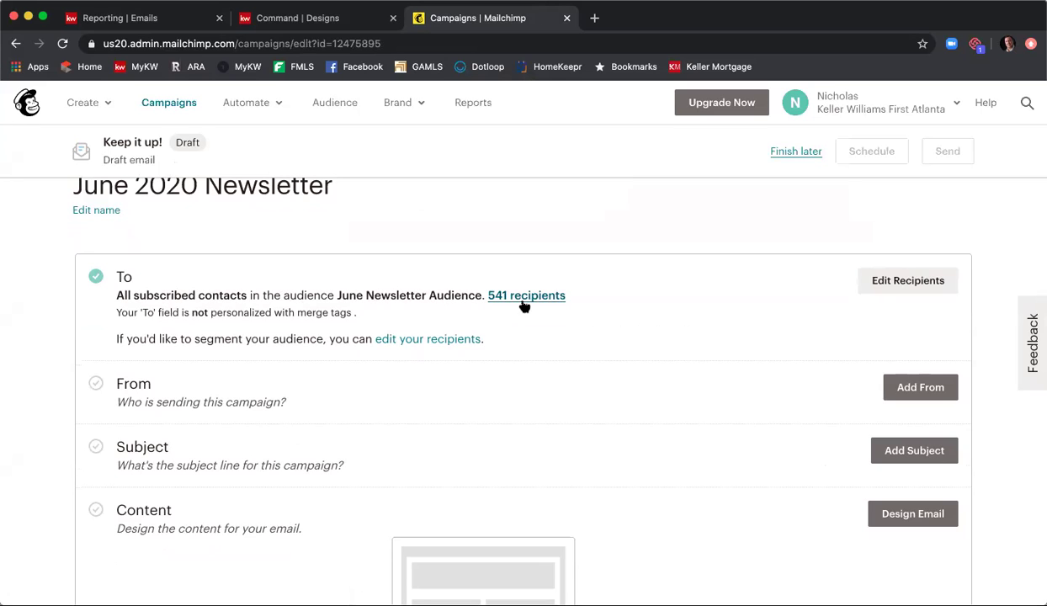
{"action": "left_click", "coordinate": [920, 387]}
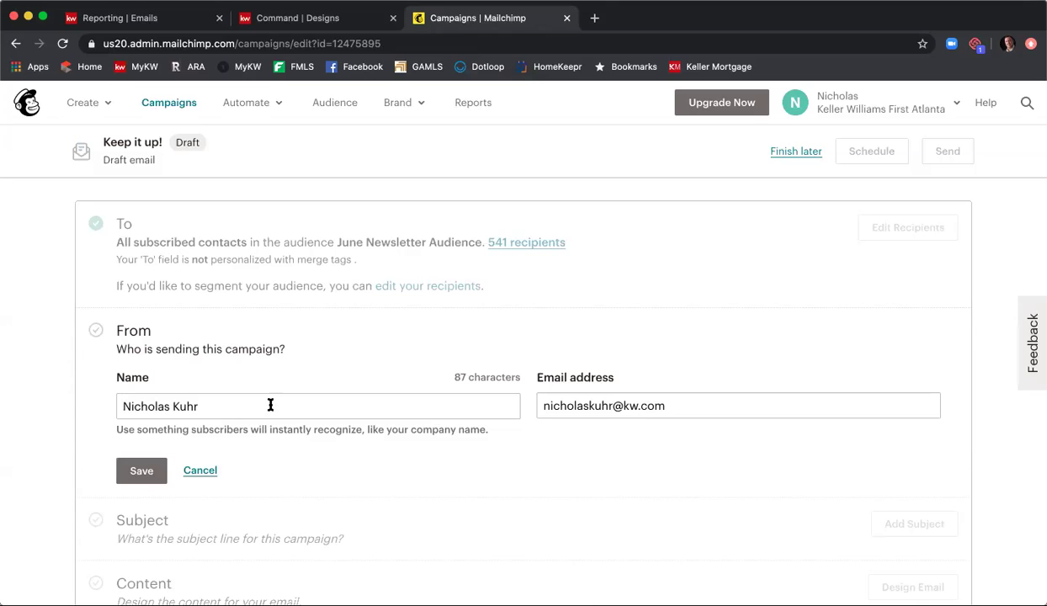
{"action": "left_click", "coordinate": [159, 473]}
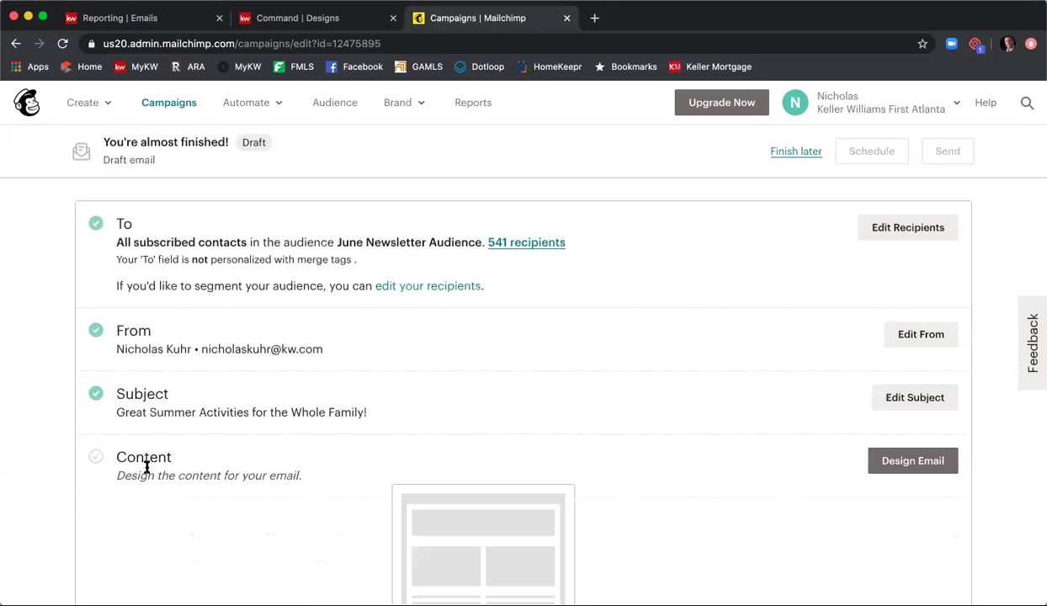
Save the subject 'Great Summer Activities for the Whole Family!', leaving preview text empty.
{"action": "left_click", "coordinate": [896, 402]}
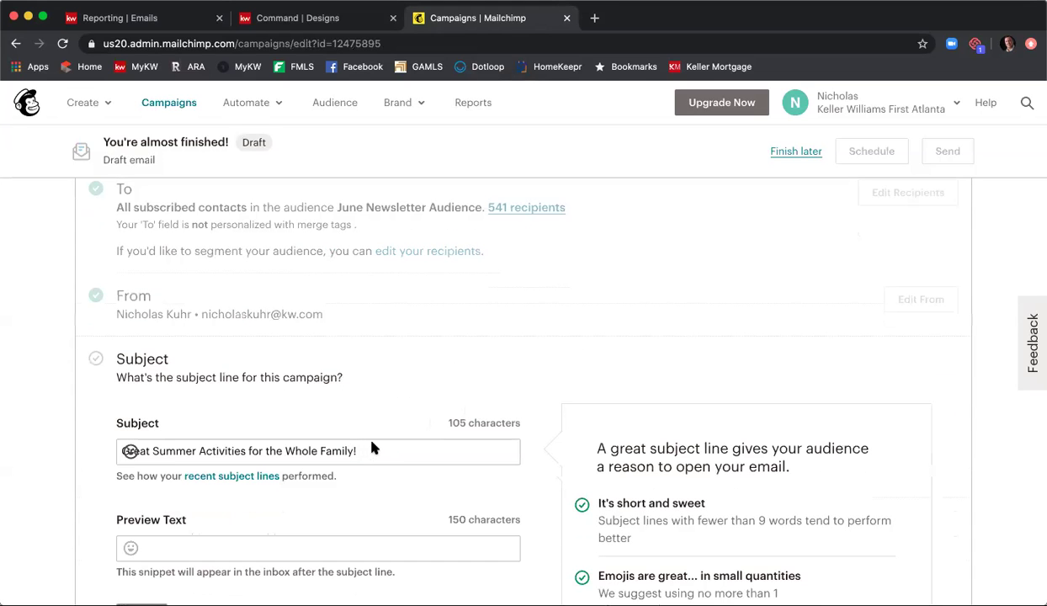
{"action": "left_click", "coordinate": [367, 455]}
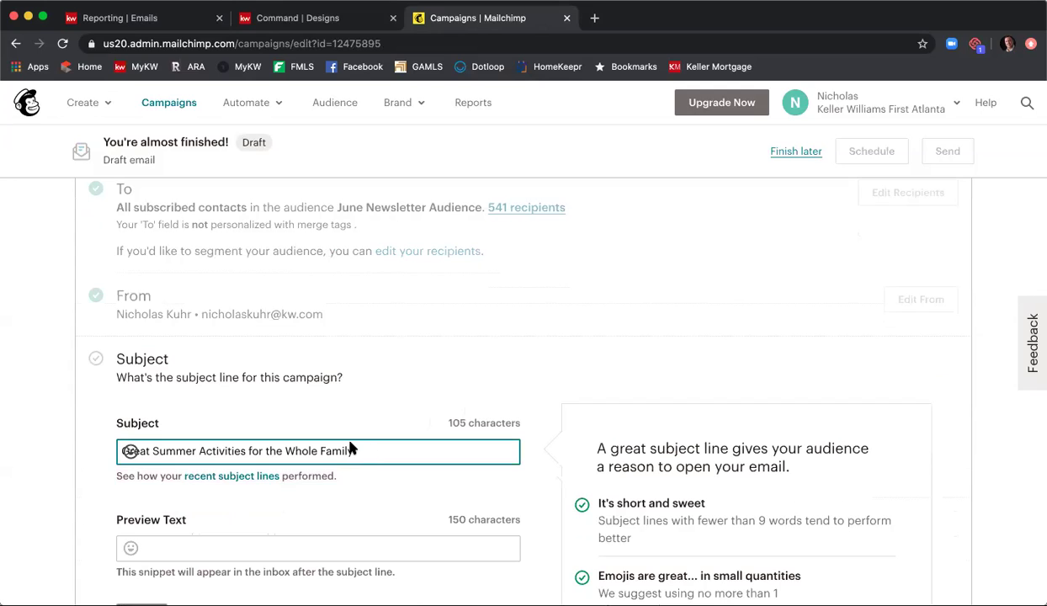
{"action": "scroll", "coordinate": [363, 454], "scroll_direction": "down", "scroll_amount": 1}
{"action": "left_click", "coordinate": [364, 493]}
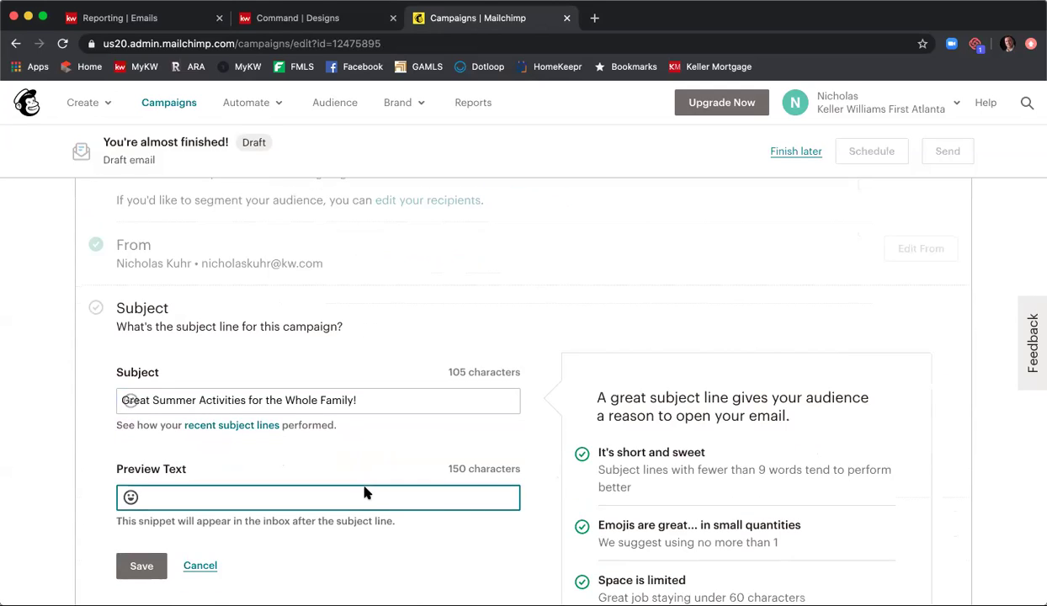
{"action": "left_click", "coordinate": [132, 499]}
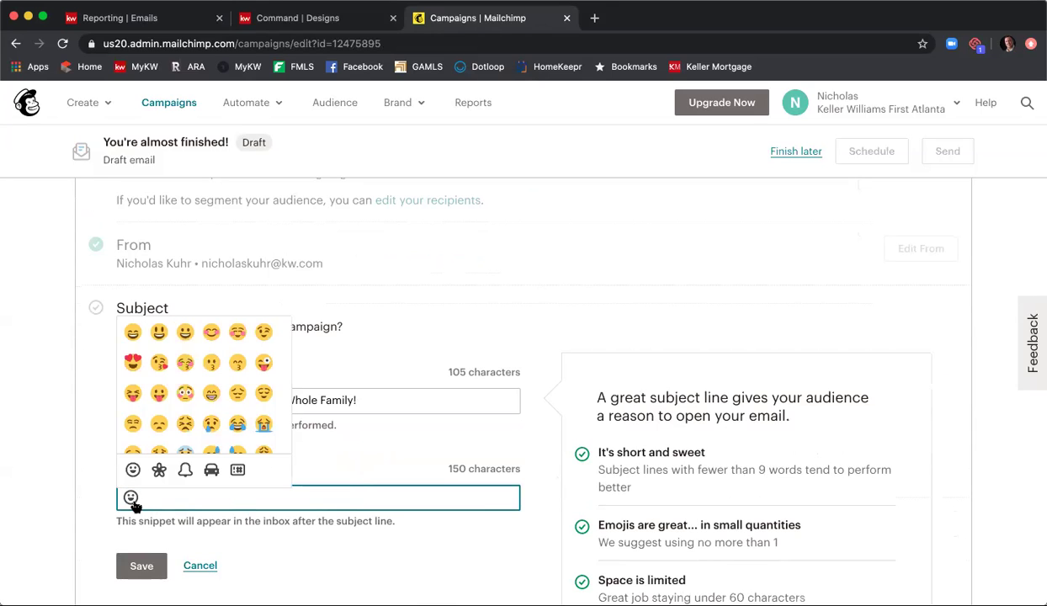
{"action": "left_click", "coordinate": [354, 511]}
{"action": "left_click", "coordinate": [142, 565]}
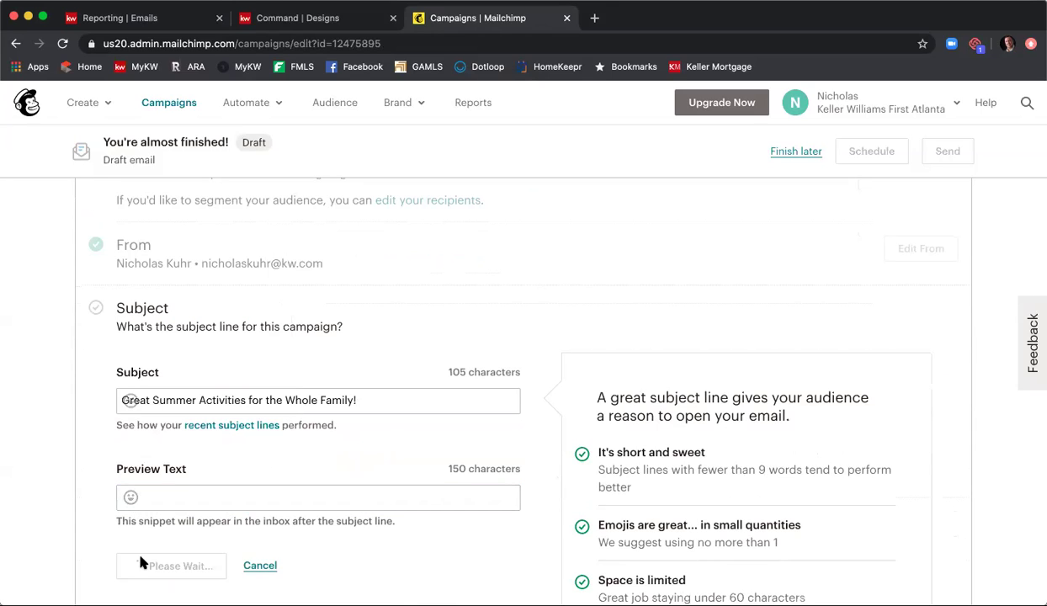
{"action": "scroll", "coordinate": [766, 394], "scroll_direction": "down", "scroll_amount": 1}
{"action": "scroll", "coordinate": [765, 394], "scroll_direction": "down", "scroll_amount": 1}
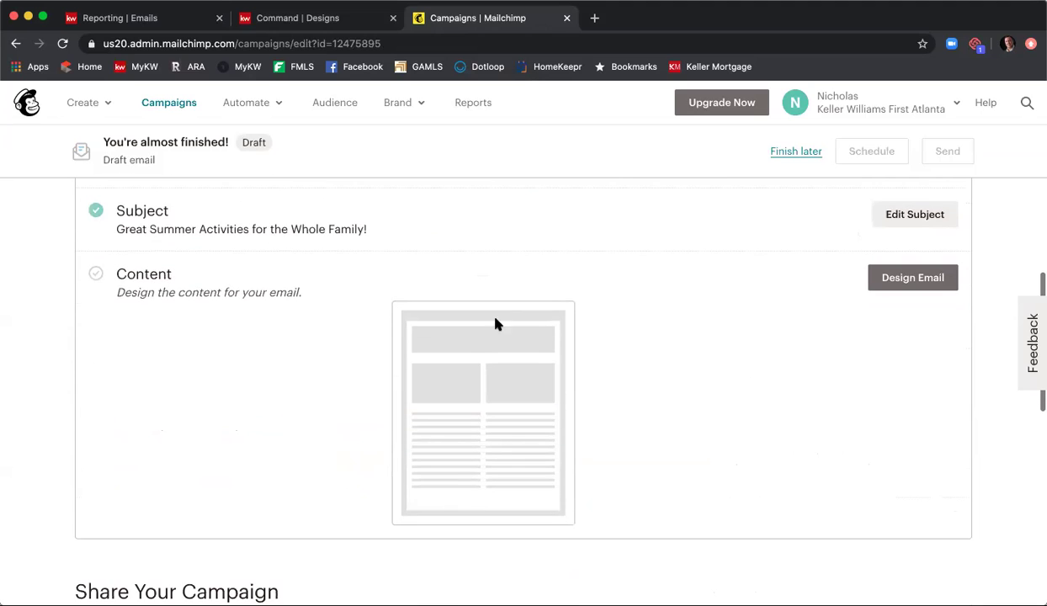
Start Design Email, browse the Layouts, and pick the Make an Announcement template.
{"action": "left_click", "coordinate": [909, 287]}
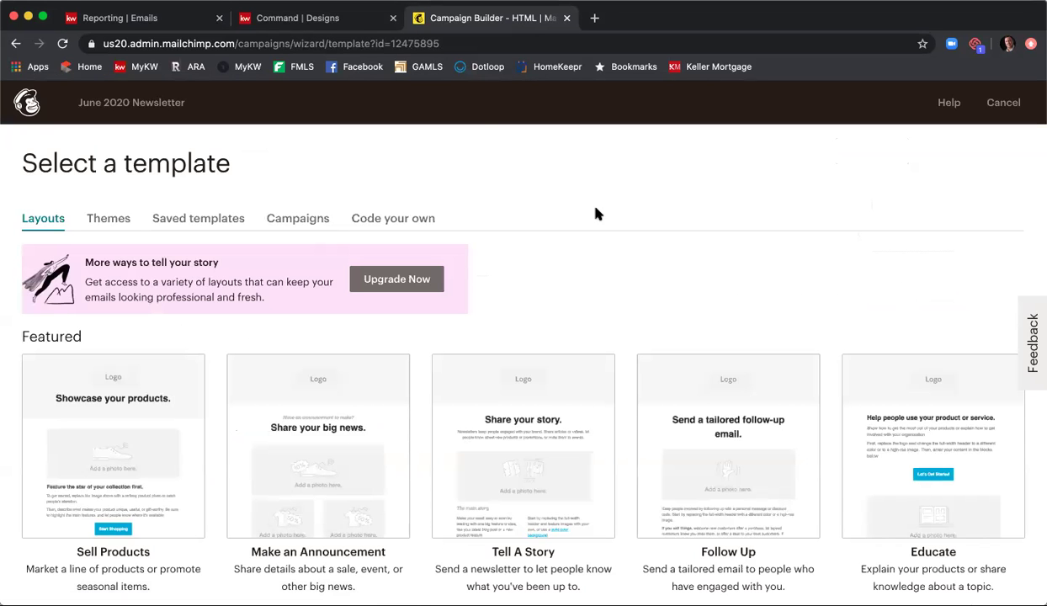
{"action": "scroll", "coordinate": [709, 253], "scroll_direction": "down", "scroll_amount": 1}
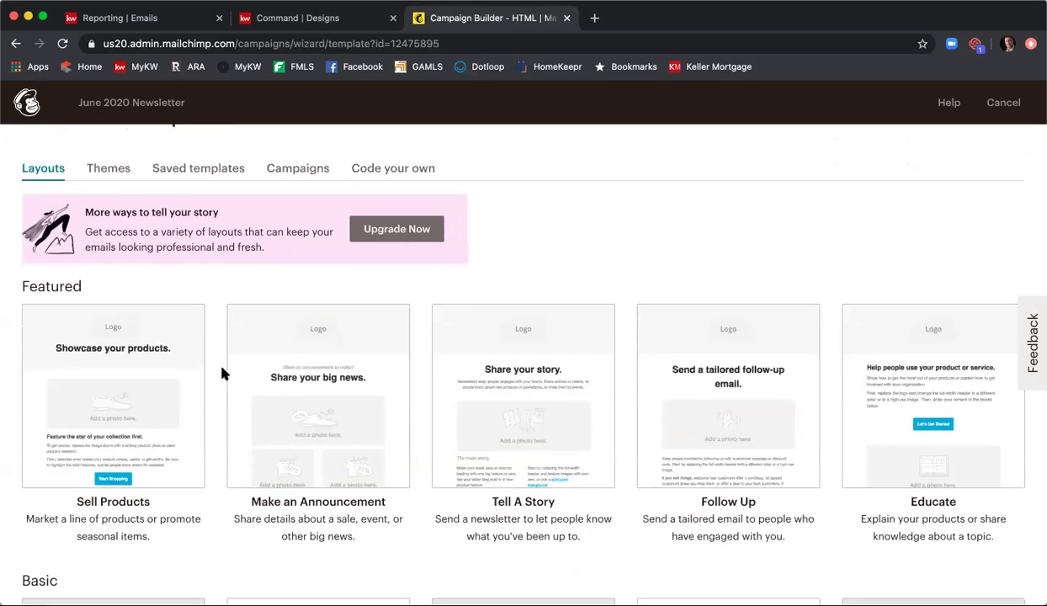
{"action": "scroll", "coordinate": [147, 319], "scroll_direction": "down", "scroll_amount": 1}
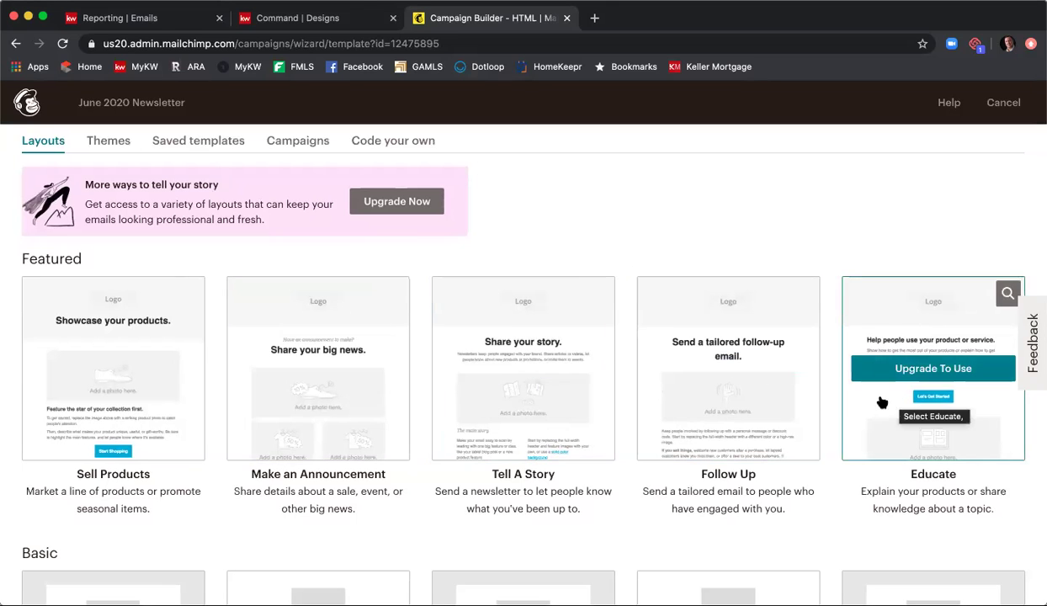
{"action": "scroll", "coordinate": [729, 395], "scroll_direction": "down", "scroll_amount": 2}
{"action": "scroll", "coordinate": [135, 458], "scroll_direction": "down", "scroll_amount": 1}
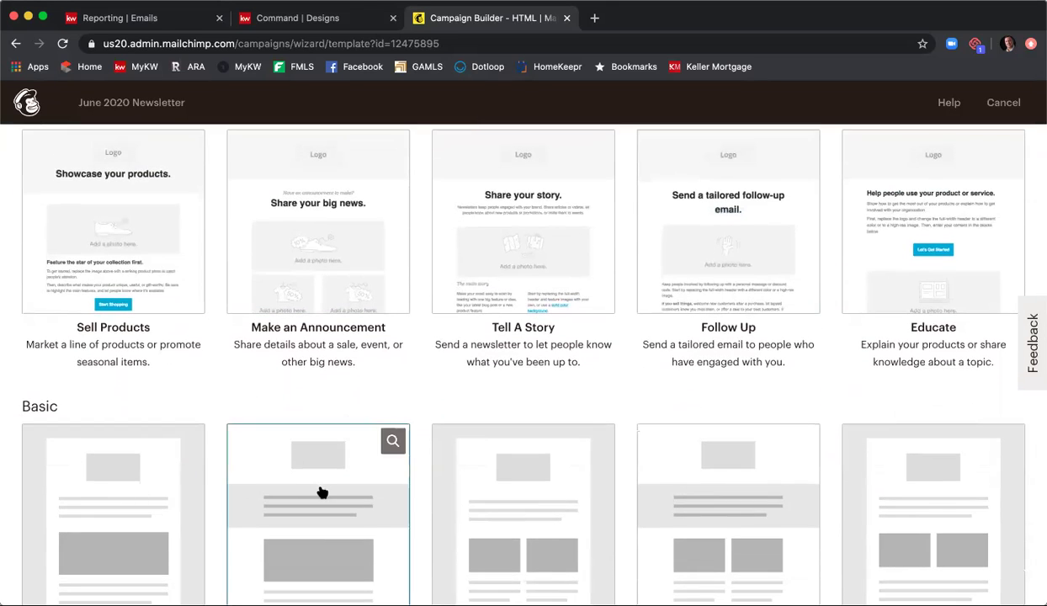
{"action": "scroll", "coordinate": [478, 464], "scroll_direction": "down", "scroll_amount": 1}
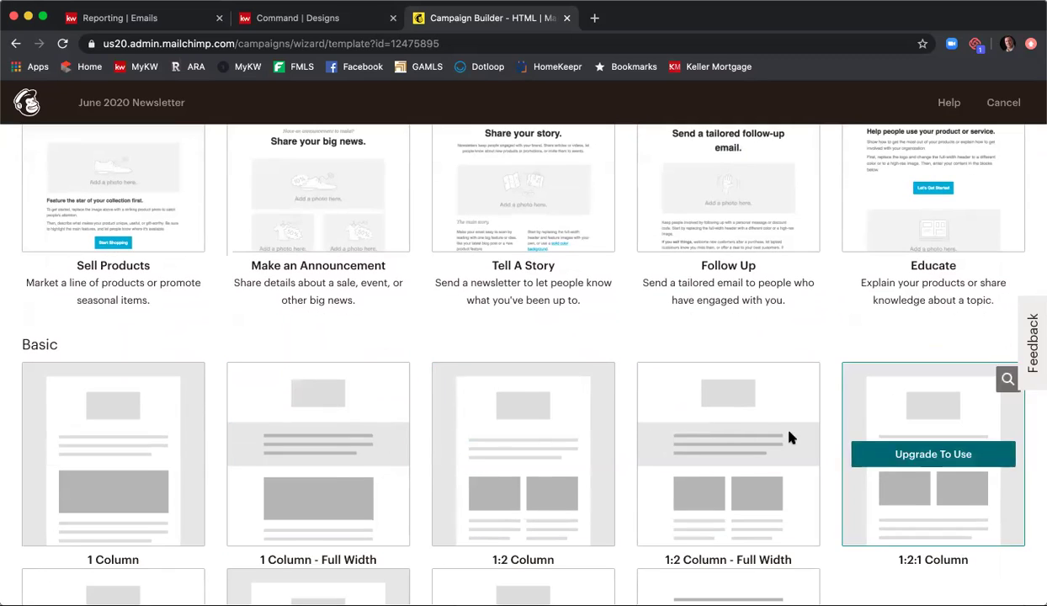
{"action": "scroll", "coordinate": [758, 425], "scroll_direction": "down", "scroll_amount": 2}
{"action": "scroll", "coordinate": [337, 430], "scroll_direction": "down", "scroll_amount": 2}
{"action": "scroll", "coordinate": [278, 433], "scroll_direction": "up", "scroll_amount": 1}
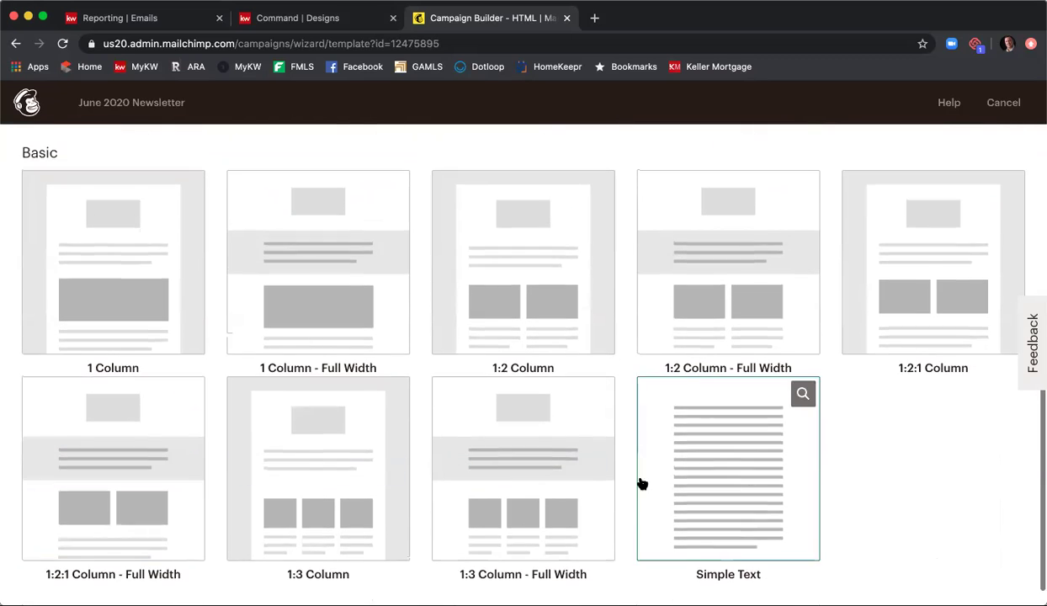
{"action": "scroll", "coordinate": [615, 487], "scroll_direction": "up", "scroll_amount": 2}
{"action": "scroll", "coordinate": [589, 489], "scroll_direction": "up", "scroll_amount": 4}
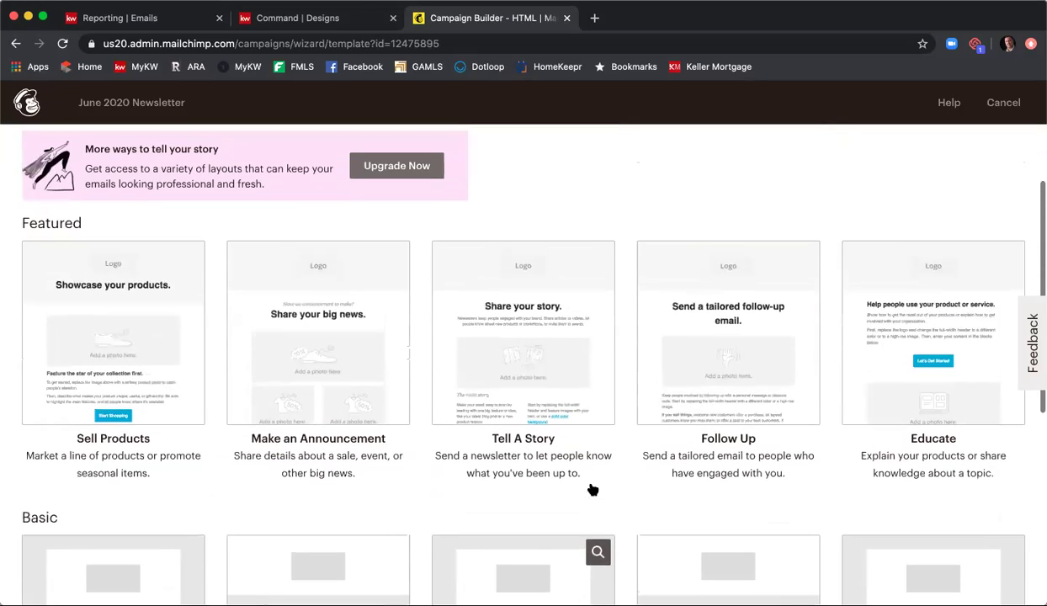
{"action": "left_click", "coordinate": [312, 349]}
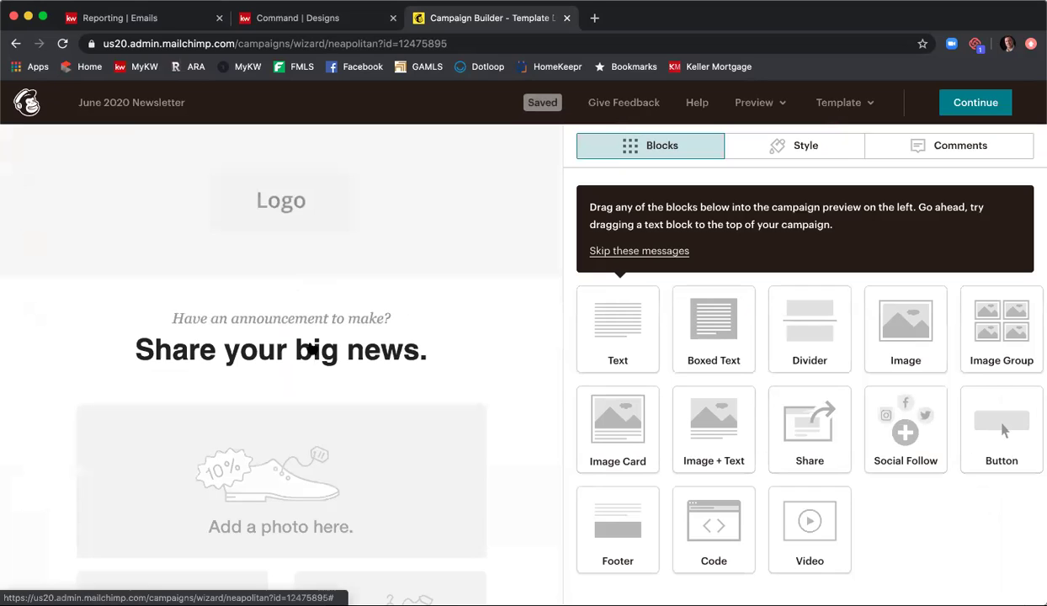
Upload and insert the Keller Williams First Atlanta logo, shrink its display size, and save.
{"action": "mouse_move", "coordinate": [240, 192]}
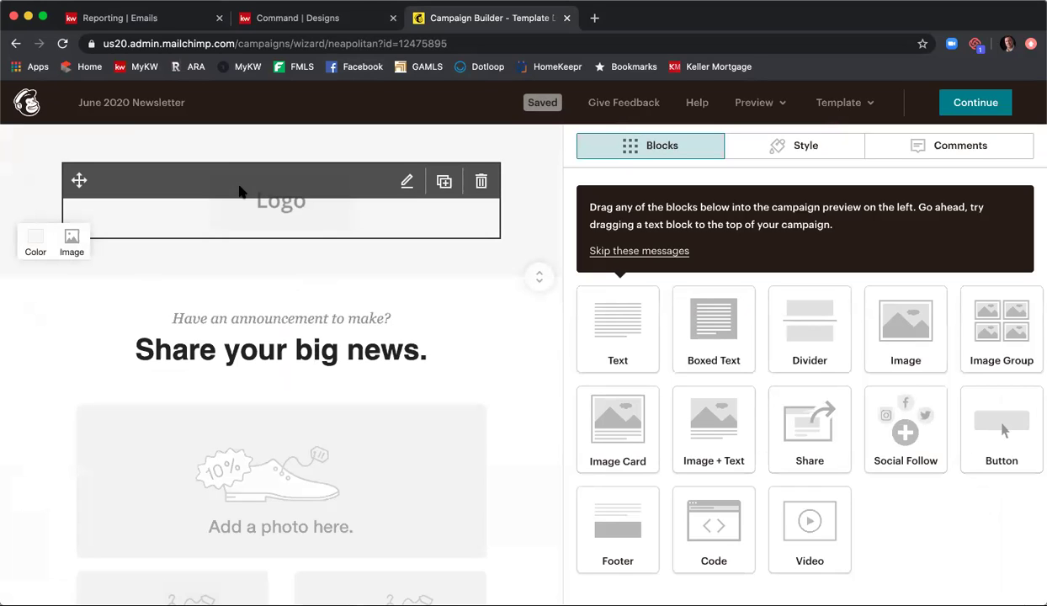
{"action": "left_click", "coordinate": [334, 208]}
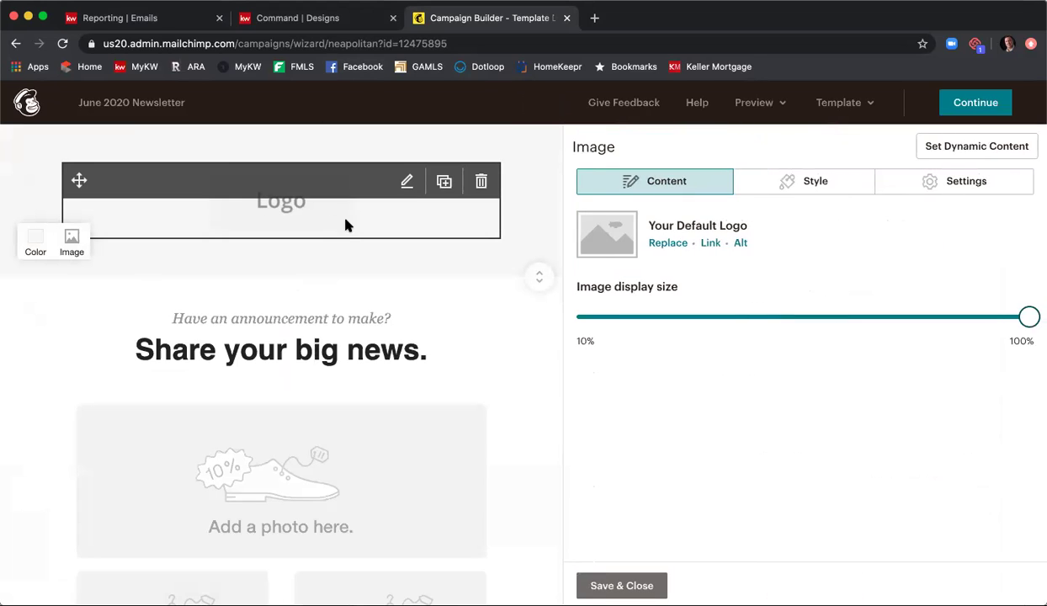
{"action": "left_click", "coordinate": [665, 252]}
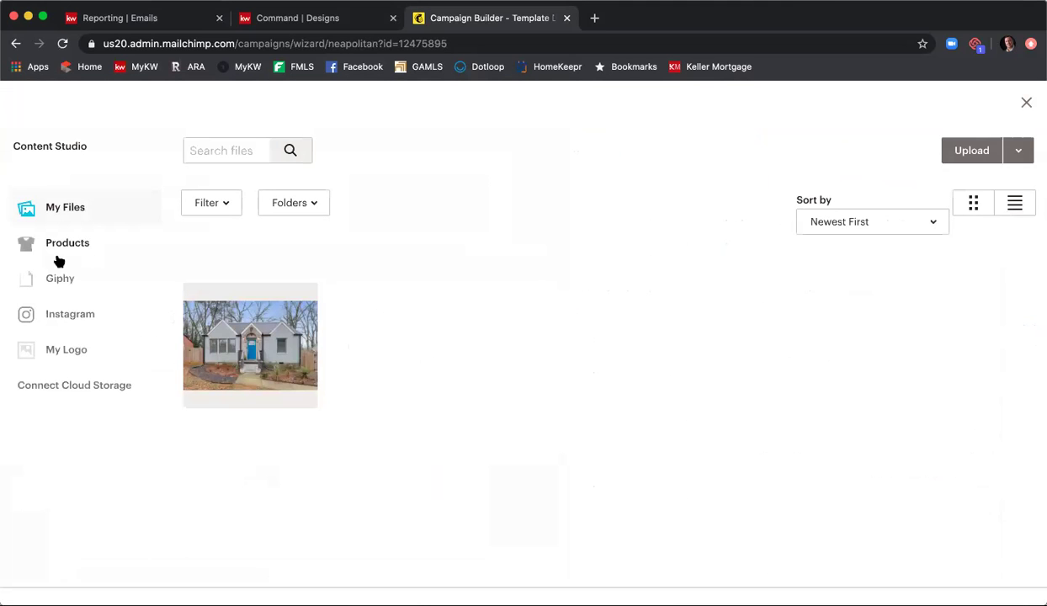
{"action": "left_click", "coordinate": [972, 151]}
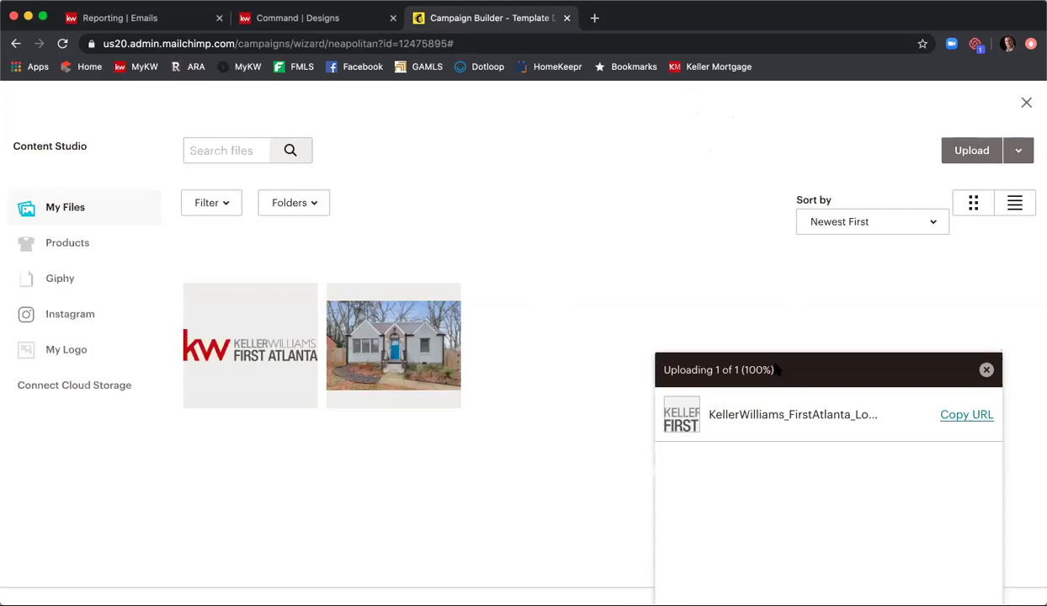
{"action": "left_click", "coordinate": [986, 370]}
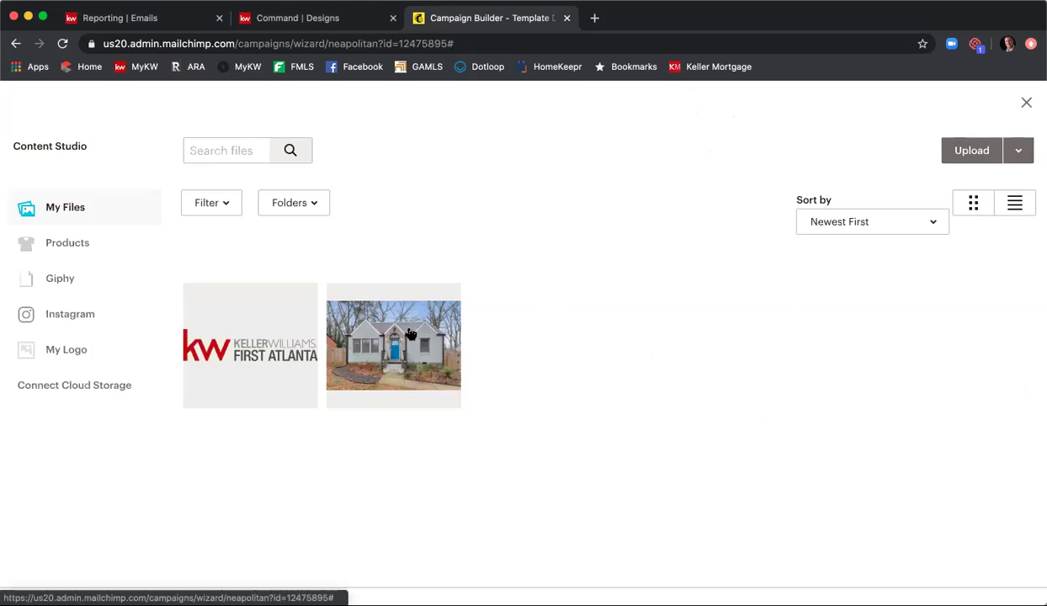
{"action": "left_click", "coordinate": [250, 322]}
{"action": "left_click", "coordinate": [1010, 150]}
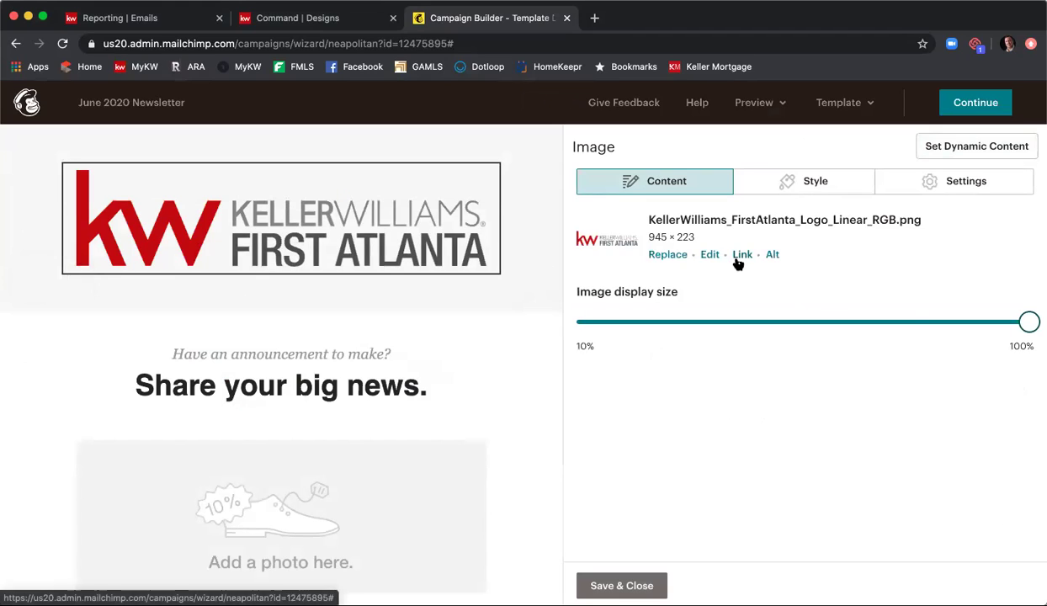
{"action": "left_click_drag", "start_coordinate": [1028, 323], "coordinate": [670, 336]}
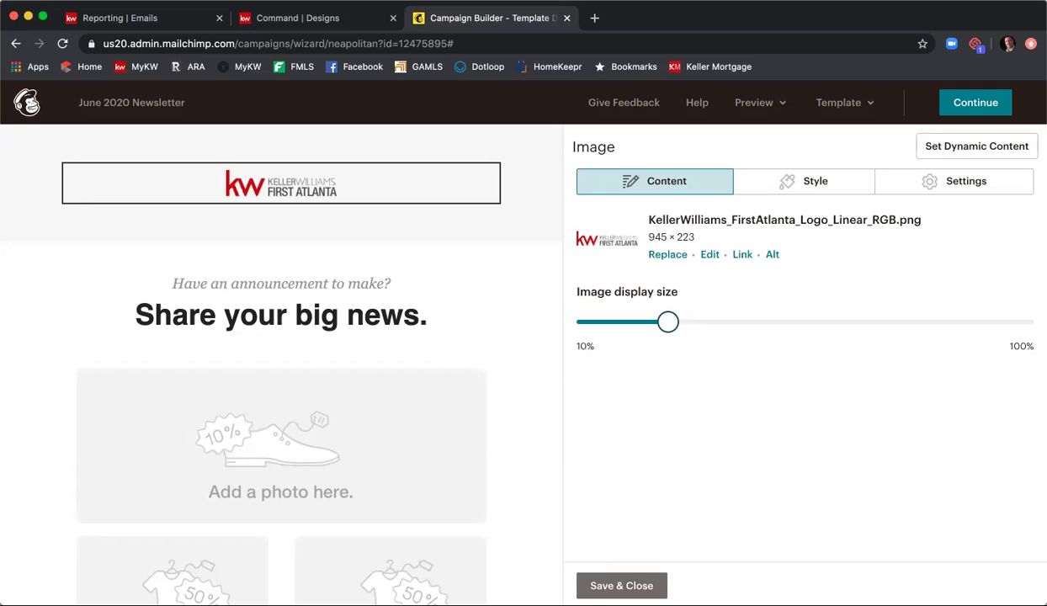
{"action": "left_click", "coordinate": [621, 585]}
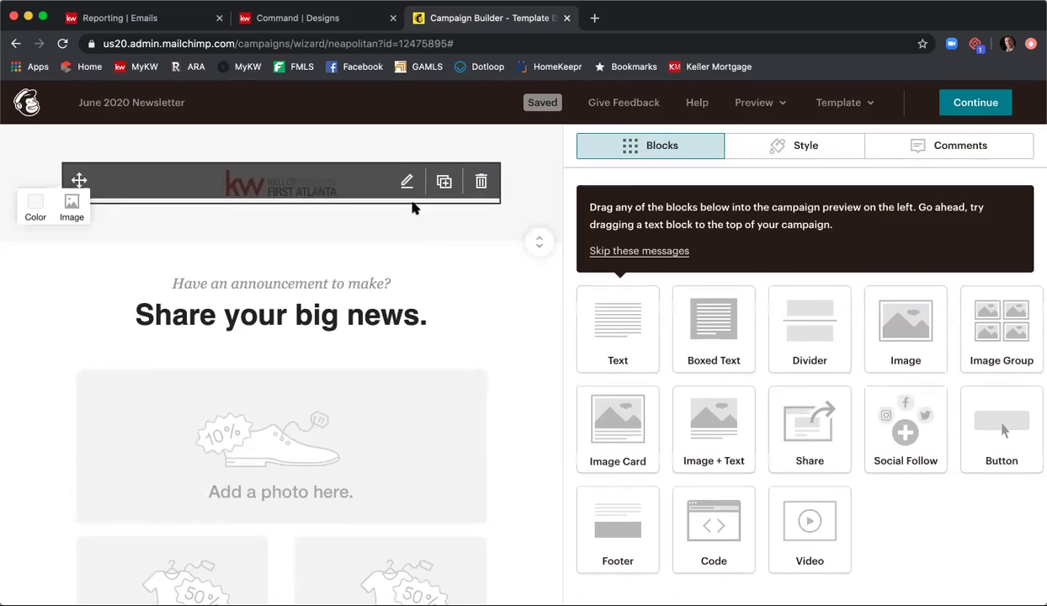
Change the intro to 'Kids already bored this Summer' and heading to 'Here are some great activities for the whole family!'.
{"action": "left_click", "coordinate": [329, 318]}
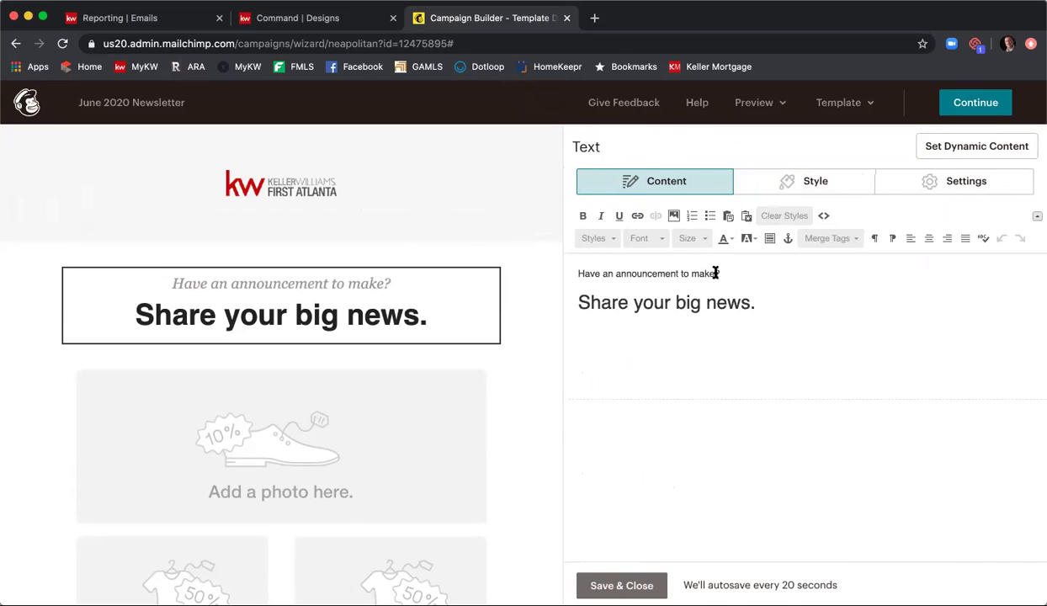
{"action": "left_click_drag", "start_coordinate": [713, 273], "coordinate": [580, 272]}
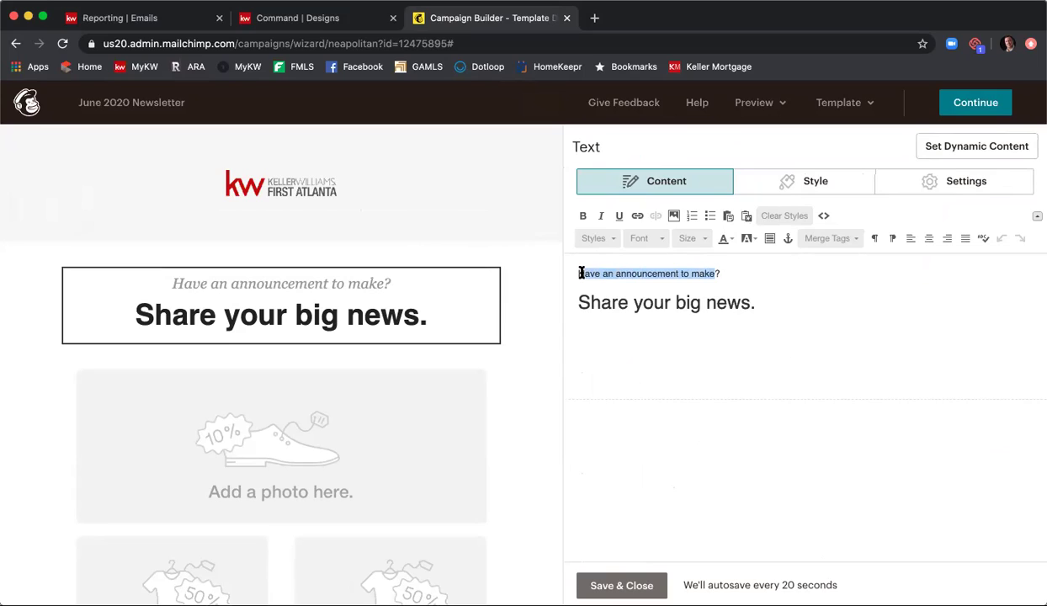
{"action": "type", "text": "Bored"}
{"action": "key", "text": "BackSpace"}
{"action": "key", "text": "BackSpace"}
{"action": "key", "text": "BackSpace"}
{"action": "key", "text": "BackSpace"}
{"action": "type", "text": "or"}
{"action": "key", "text": "BackSpace"}
{"action": "key", "text": "BackSpace"}
{"action": "key", "text": "BackSpace"}
{"action": "type", "text": "Kids already bored this Summer"}
{"action": "triple_click", "coordinate": [642, 301]}
{"action": "type", "text": "Here are some"}
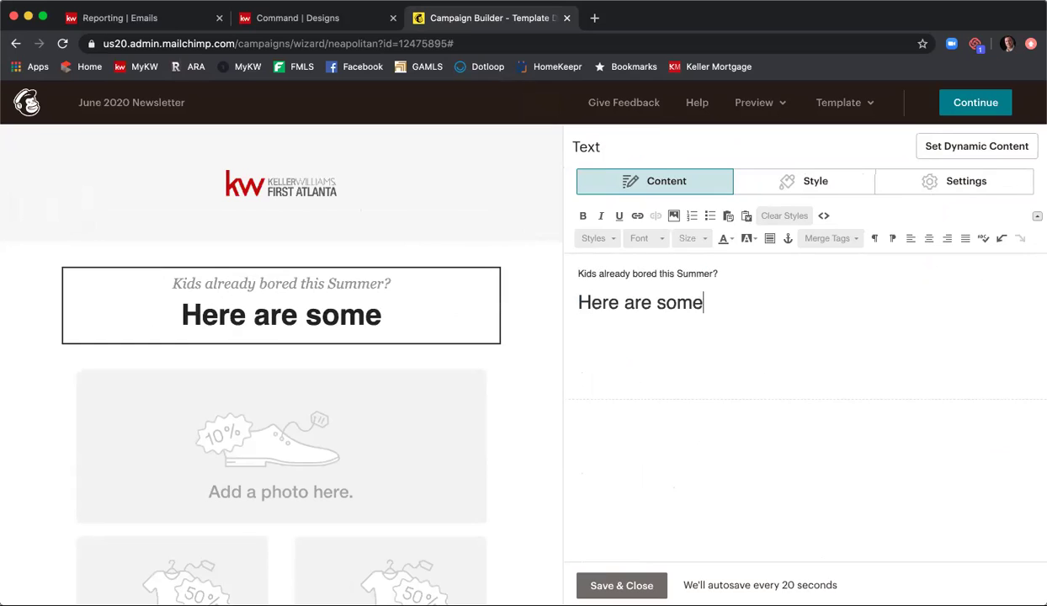
{"action": "type", "text": " great activit"}
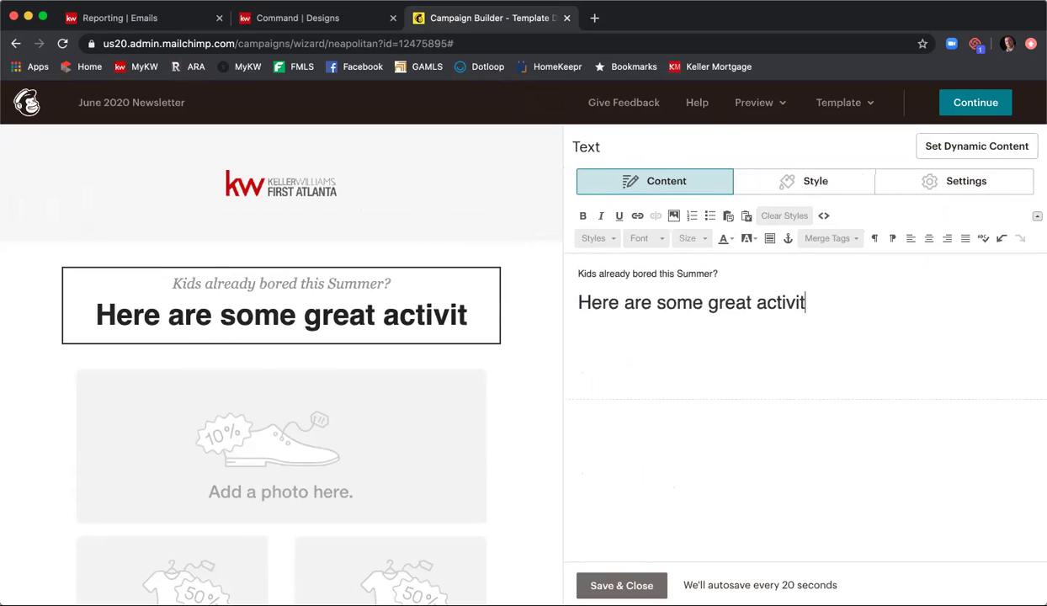
{"action": "type", "text": "ies for the whol"}
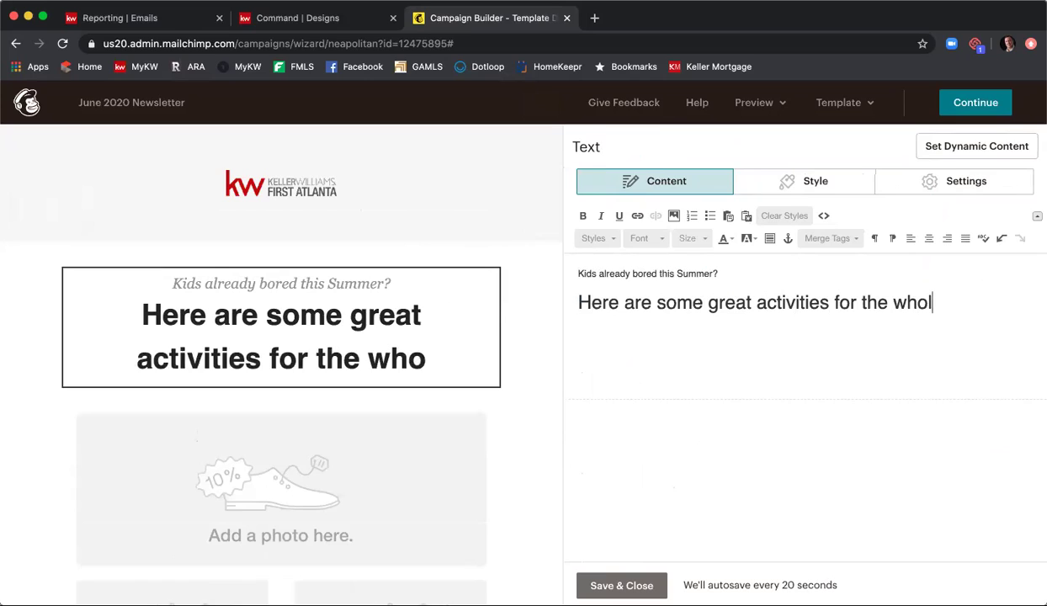
{"action": "type", "text": "e family!"}
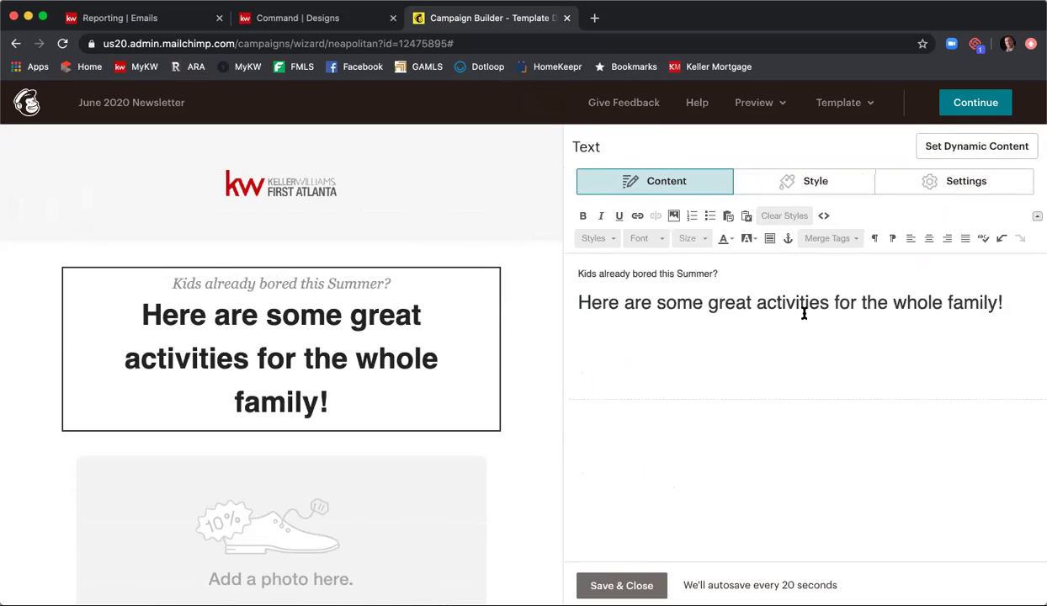
Set the whole heading to size 23 so it fits one line, and save the block.
{"action": "left_click_drag", "start_coordinate": [998, 302], "coordinate": [708, 287]}
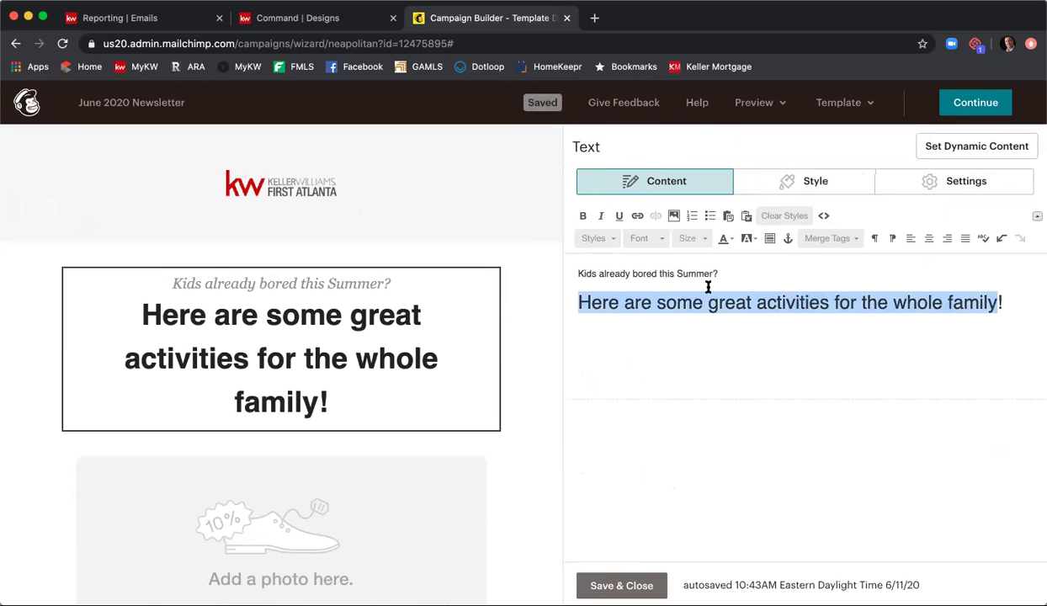
{"action": "left_click", "coordinate": [659, 239]}
{"action": "left_click", "coordinate": [660, 240]}
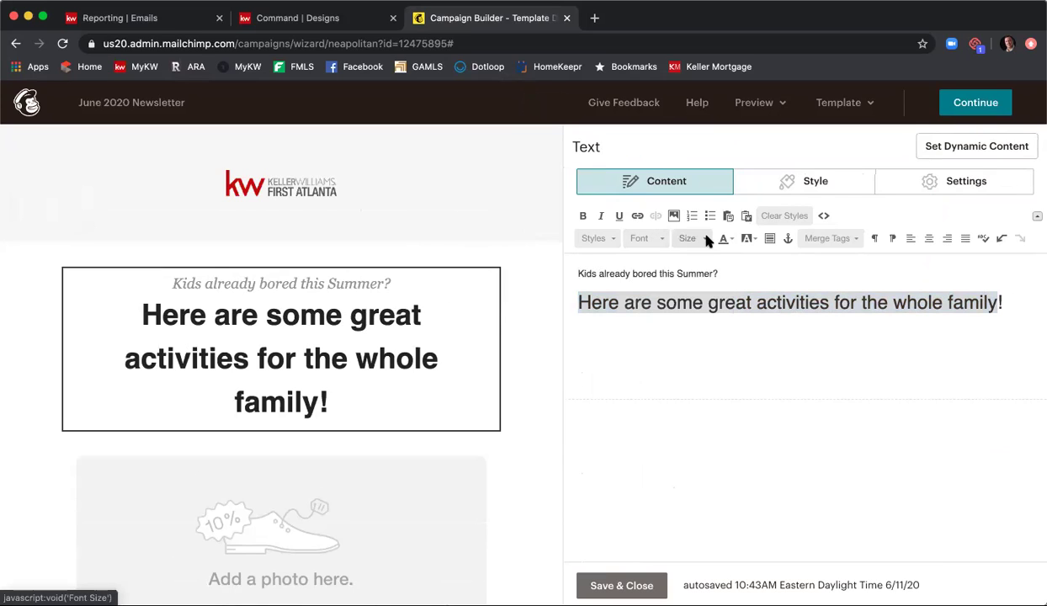
{"action": "left_click", "coordinate": [689, 239]}
{"action": "left_click", "coordinate": [702, 317]}
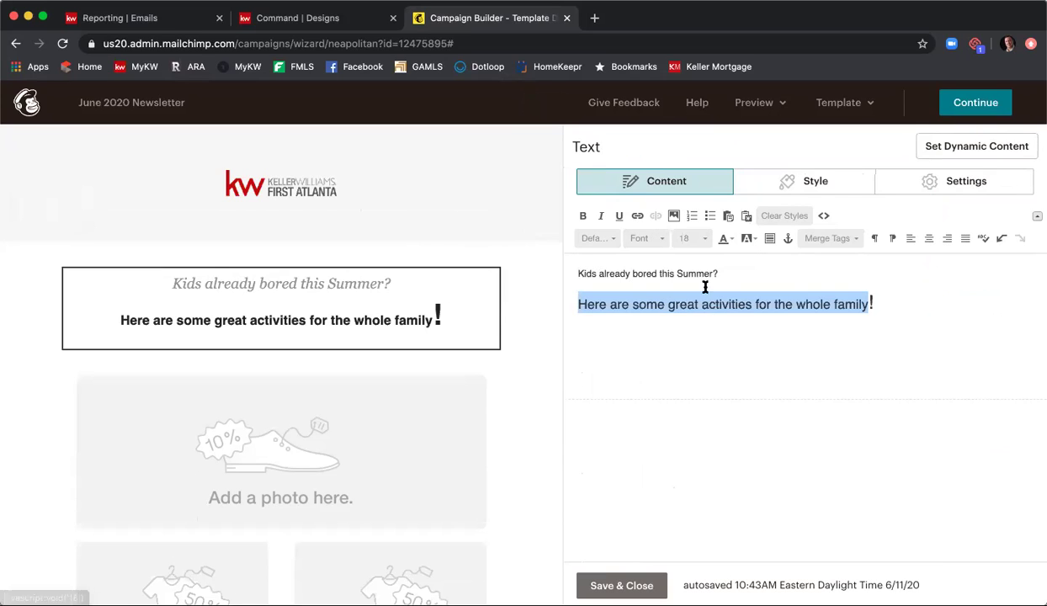
{"action": "left_click", "coordinate": [692, 239]}
{"action": "scroll", "coordinate": [704, 336], "scroll_direction": "down", "scroll_amount": 3}
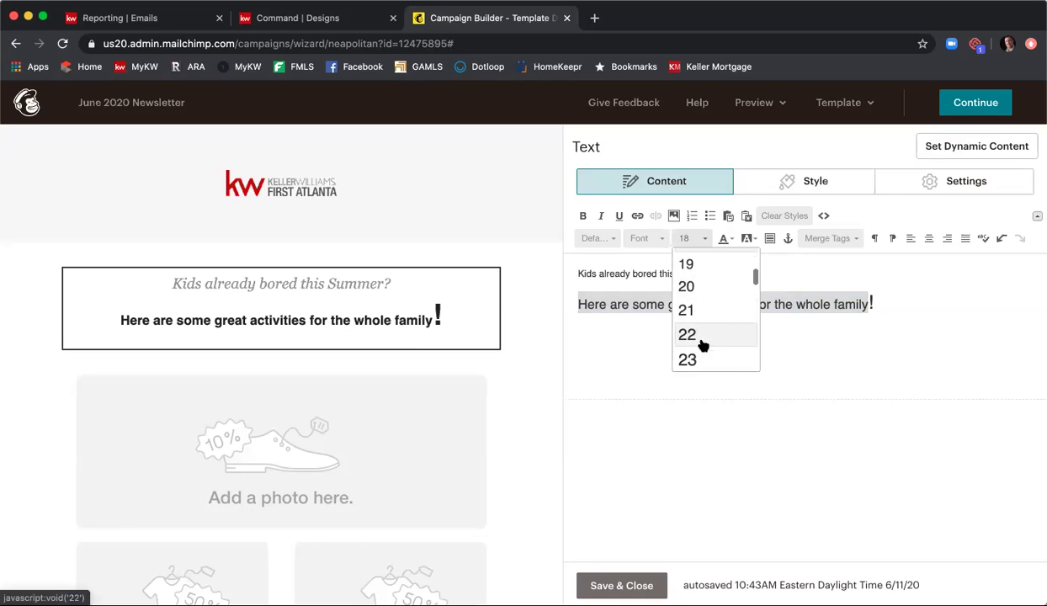
{"action": "left_click", "coordinate": [698, 356]}
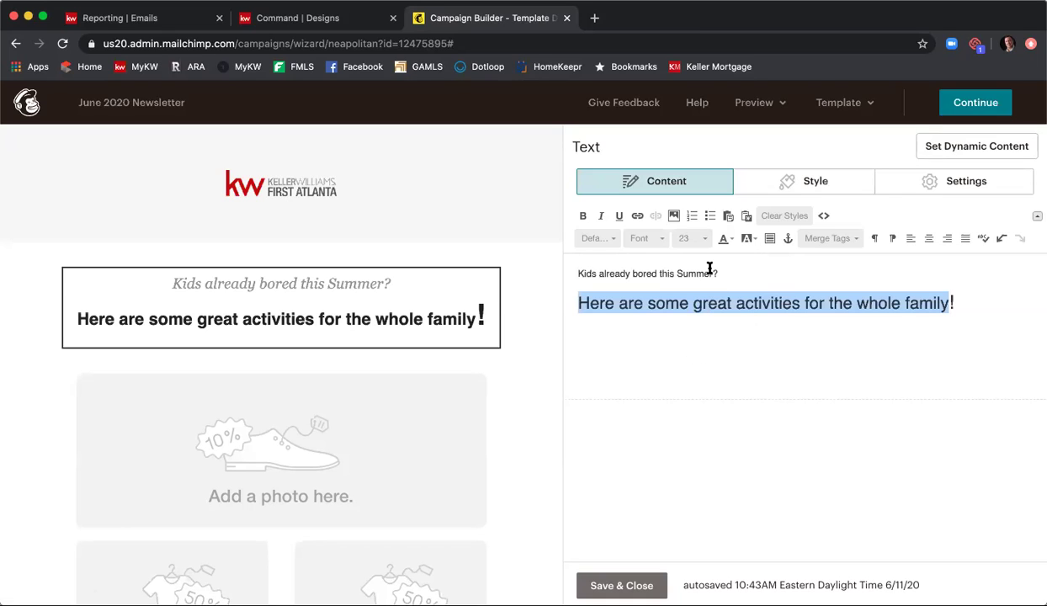
{"action": "left_click_drag", "start_coordinate": [970, 300], "coordinate": [549, 303]}
{"action": "left_click", "coordinate": [700, 239]}
{"action": "left_click", "coordinate": [695, 335]}
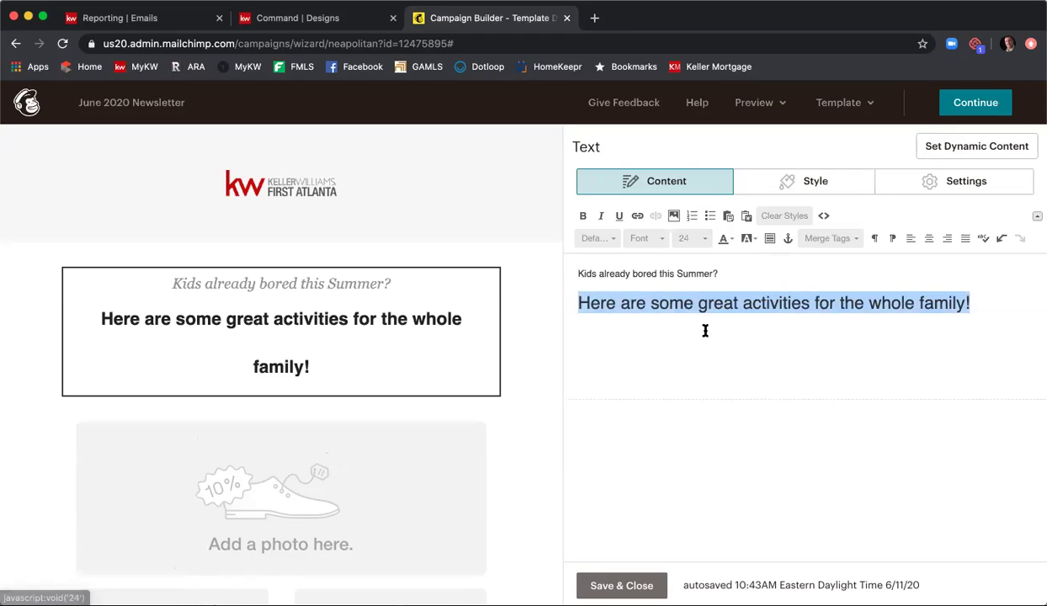
{"action": "left_click", "coordinate": [707, 240]}
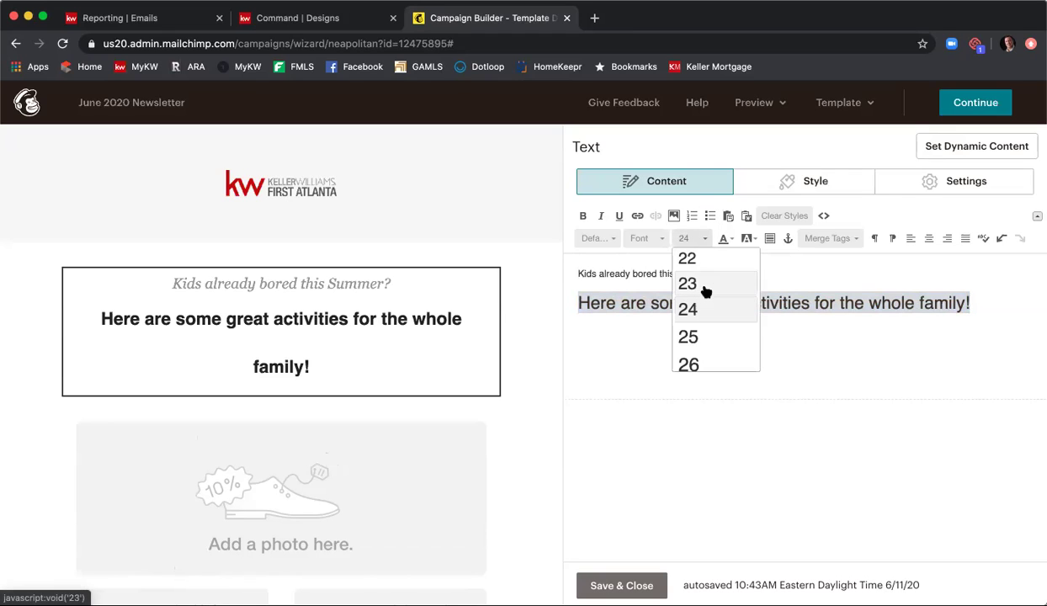
{"action": "left_click", "coordinate": [703, 287]}
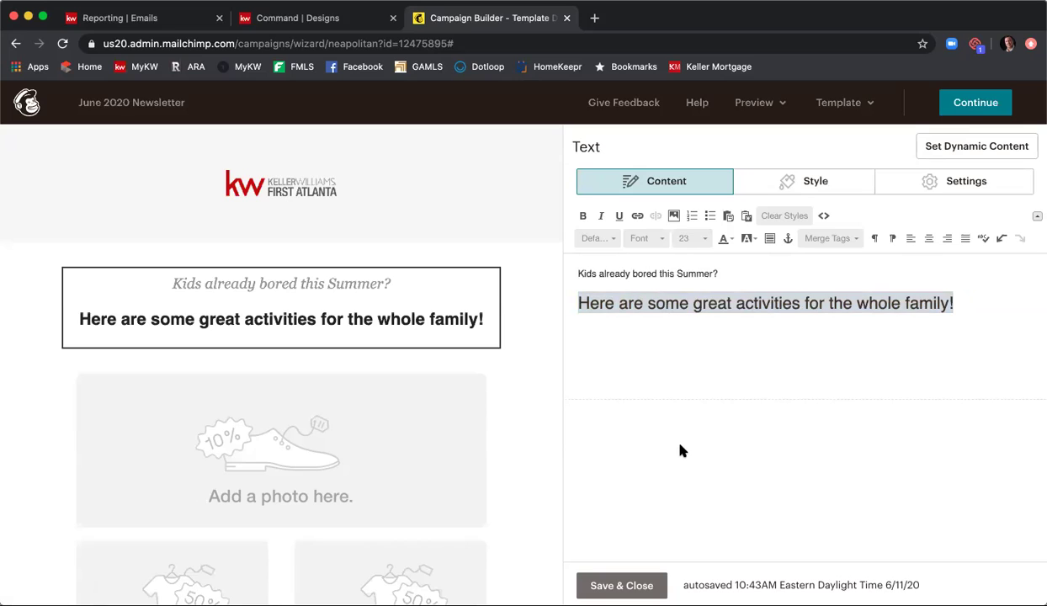
{"action": "left_click", "coordinate": [630, 587]}
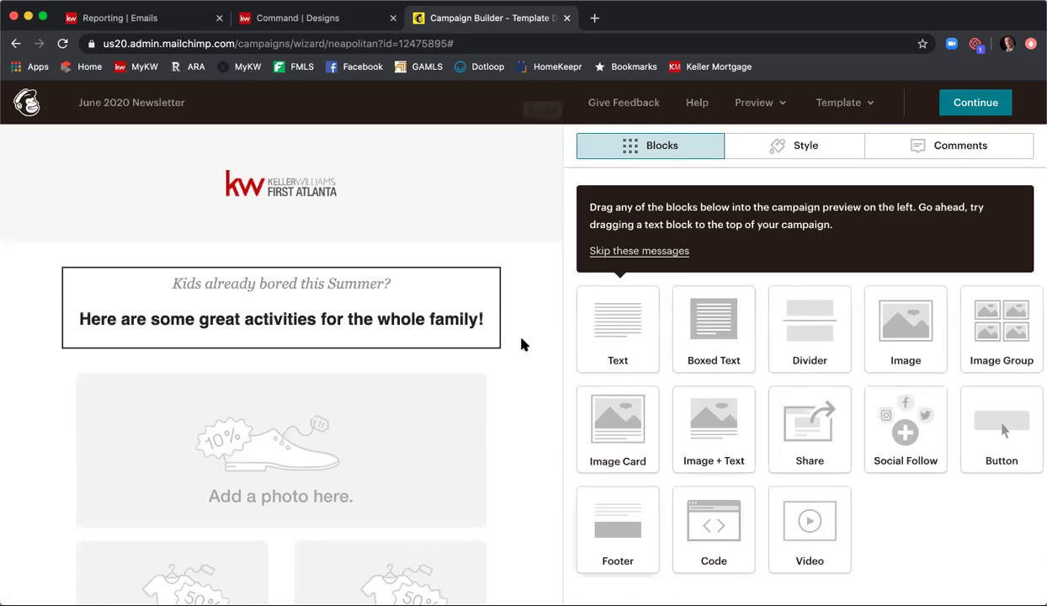
{"action": "scroll", "coordinate": [496, 351], "scroll_direction": "down", "scroll_amount": 3}
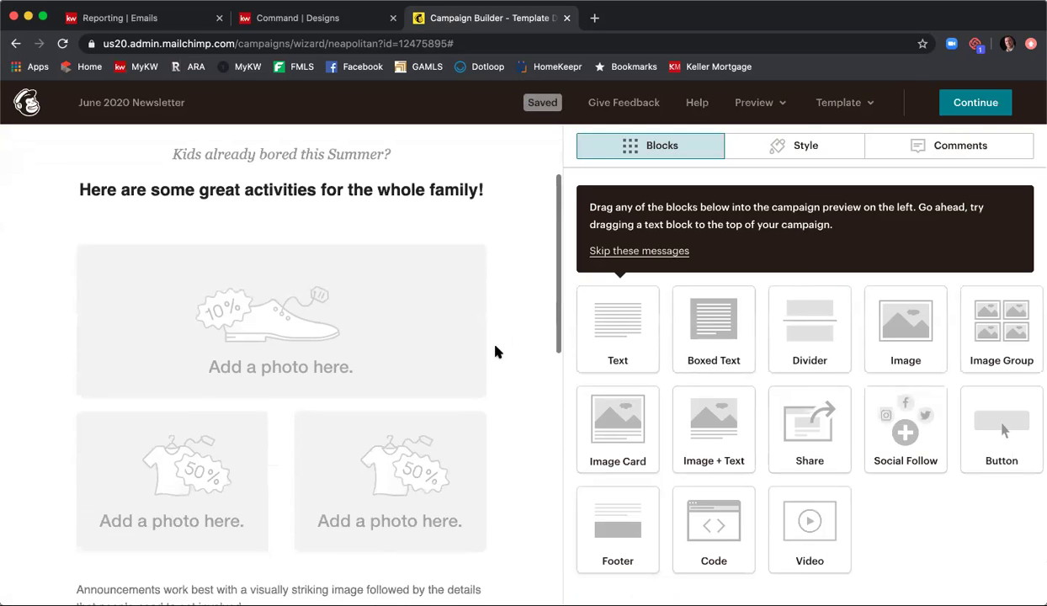
Replace the first image-group photo with the uploaded dog picture and save the block.
{"action": "left_click", "coordinate": [299, 301]}
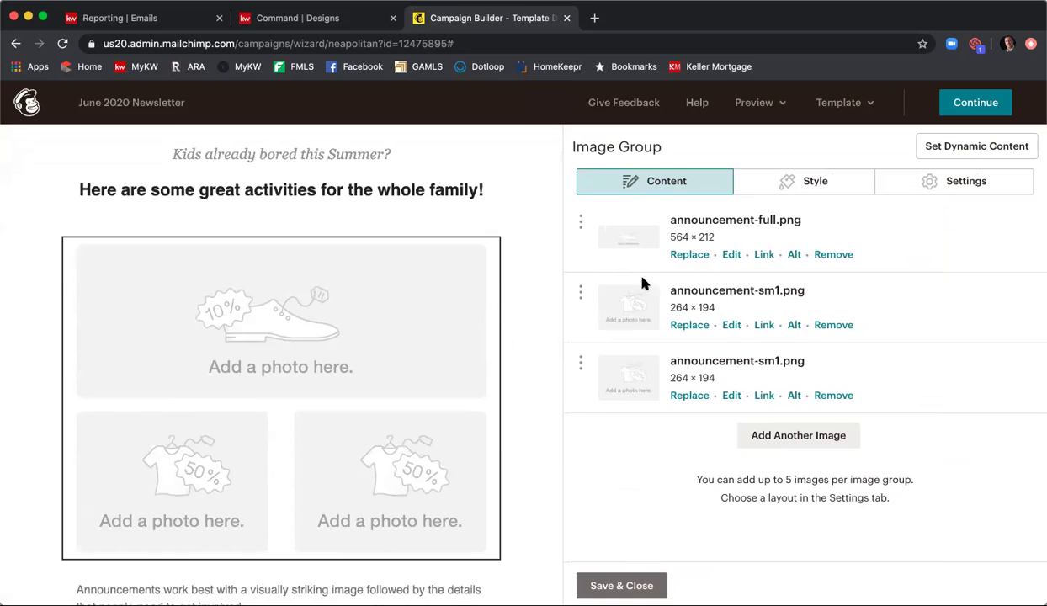
{"action": "left_click", "coordinate": [686, 256]}
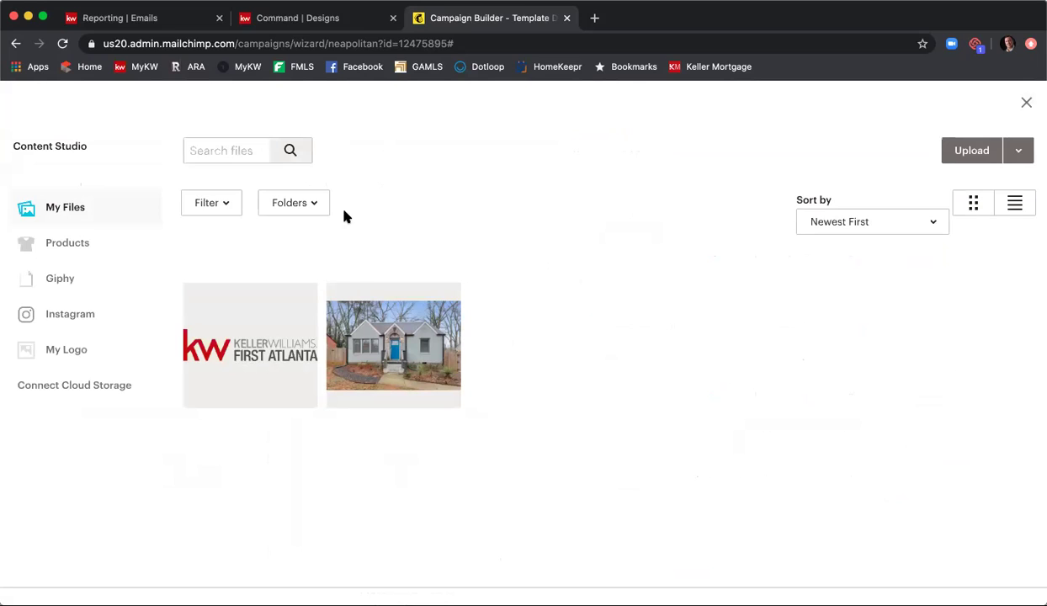
{"action": "left_click", "coordinate": [974, 157]}
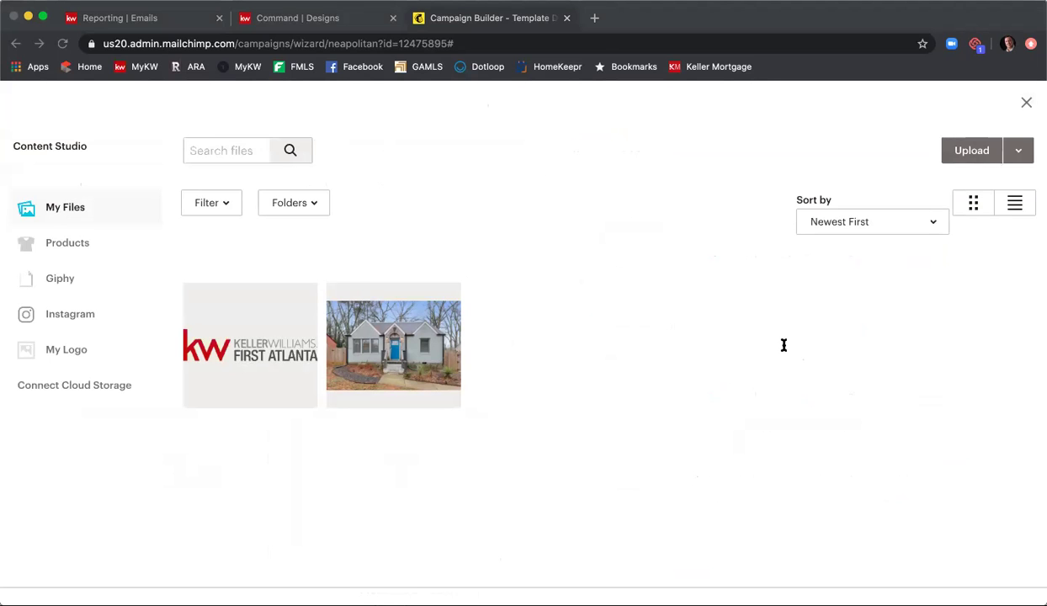
{"action": "key", "text": "Return"}
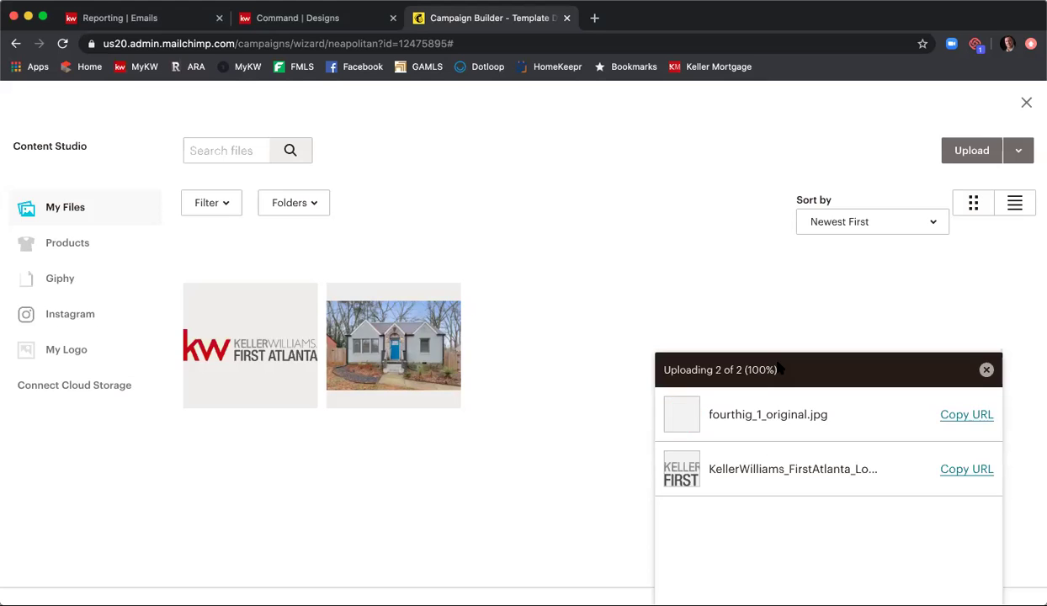
{"action": "left_click", "coordinate": [986, 372]}
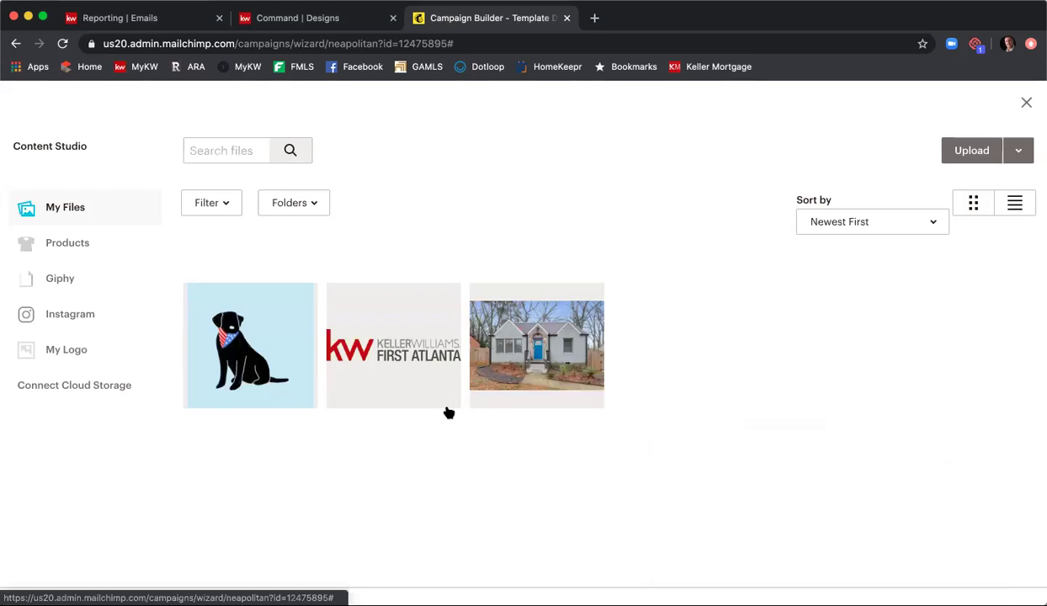
{"action": "left_click", "coordinate": [284, 348]}
{"action": "left_click", "coordinate": [1002, 153]}
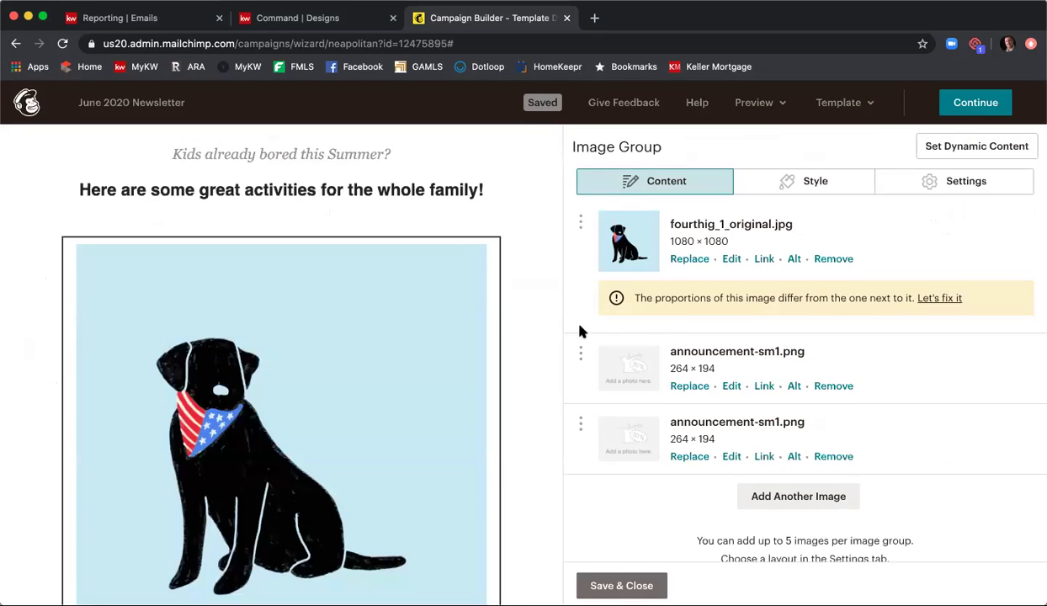
{"action": "scroll", "coordinate": [579, 330], "scroll_direction": "down", "scroll_amount": 1}
{"action": "scroll", "coordinate": [788, 330], "scroll_direction": "up", "scroll_amount": 1}
{"action": "left_click", "coordinate": [626, 585]}
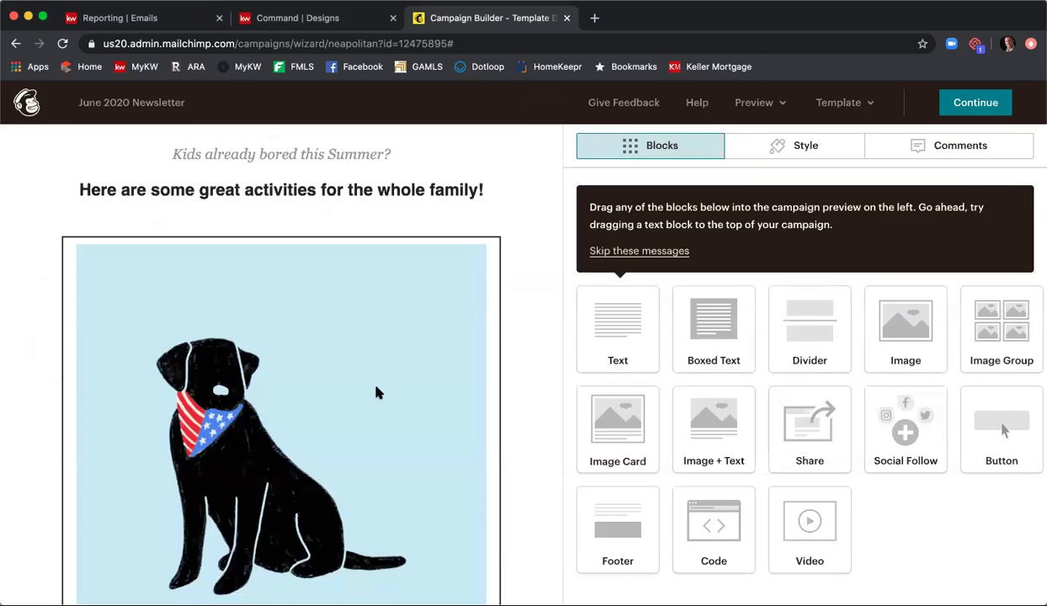
Review the image group's layout and border styling options, then save it unchanged.
{"action": "left_click", "coordinate": [373, 393]}
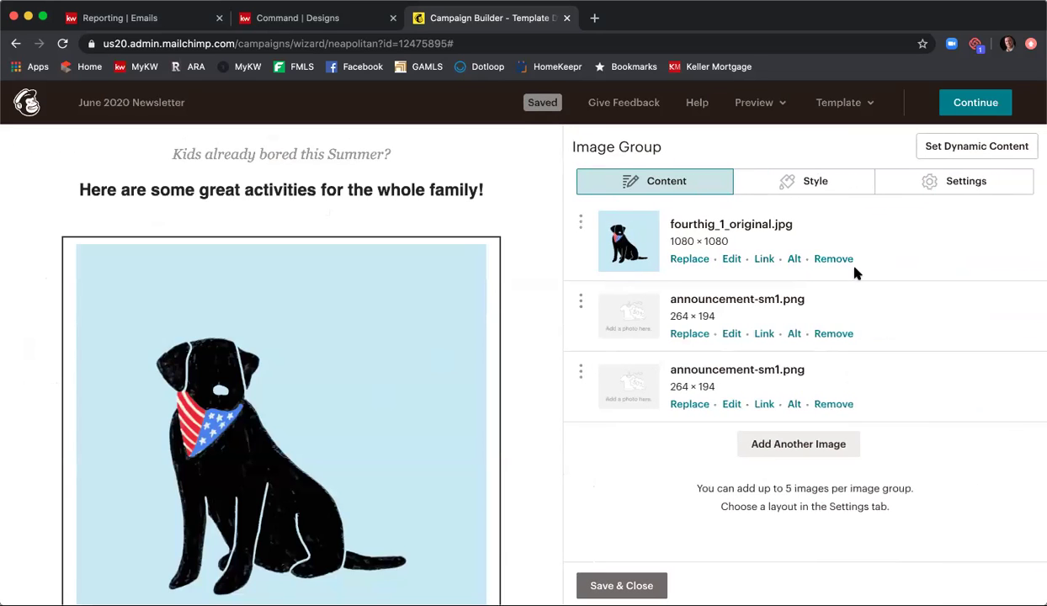
{"action": "left_click", "coordinate": [909, 187]}
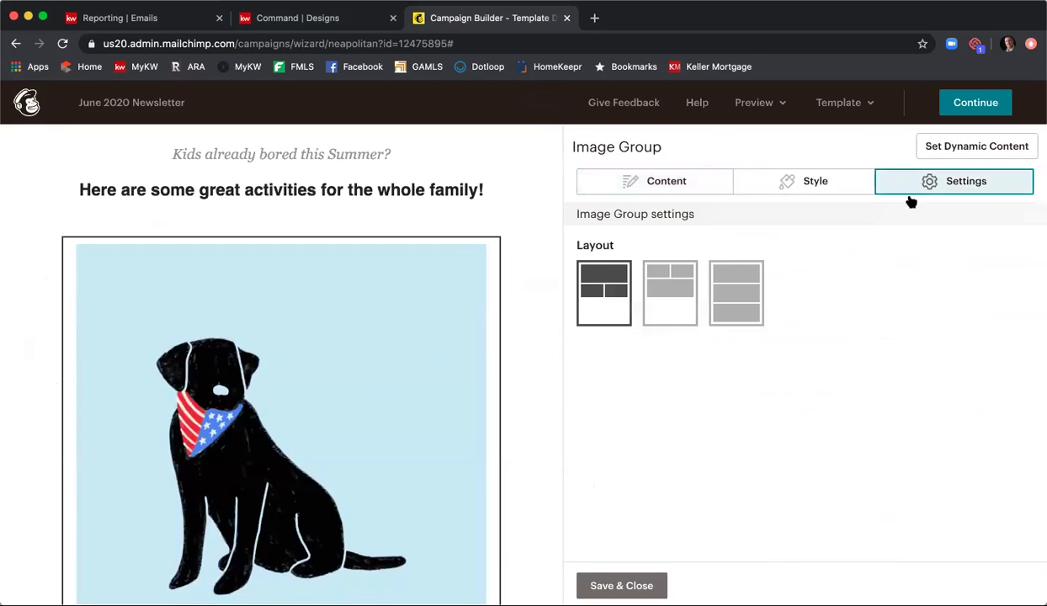
{"action": "left_click", "coordinate": [863, 183]}
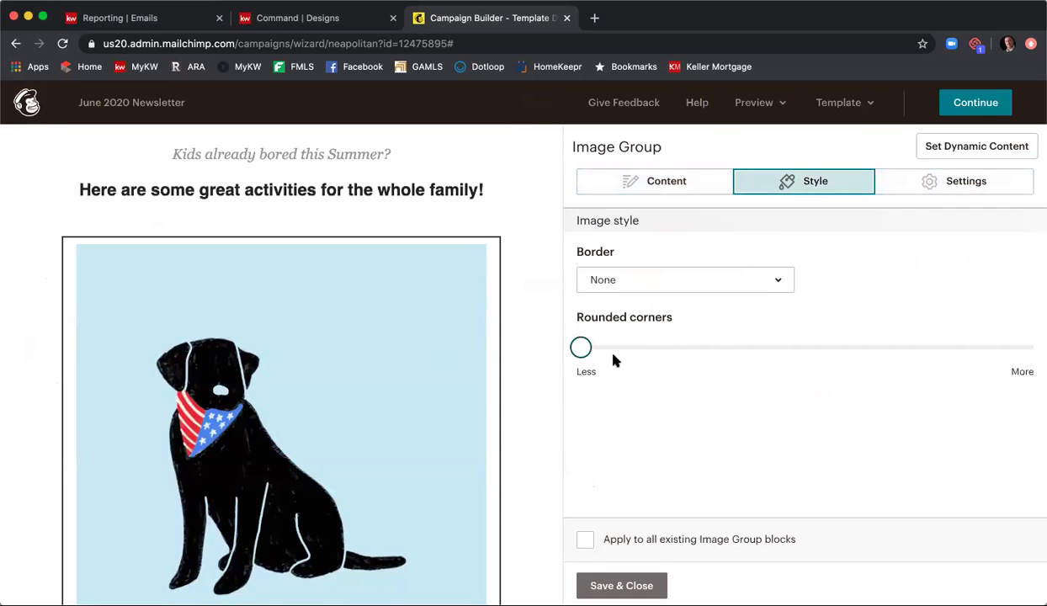
{"action": "left_click", "coordinate": [678, 190]}
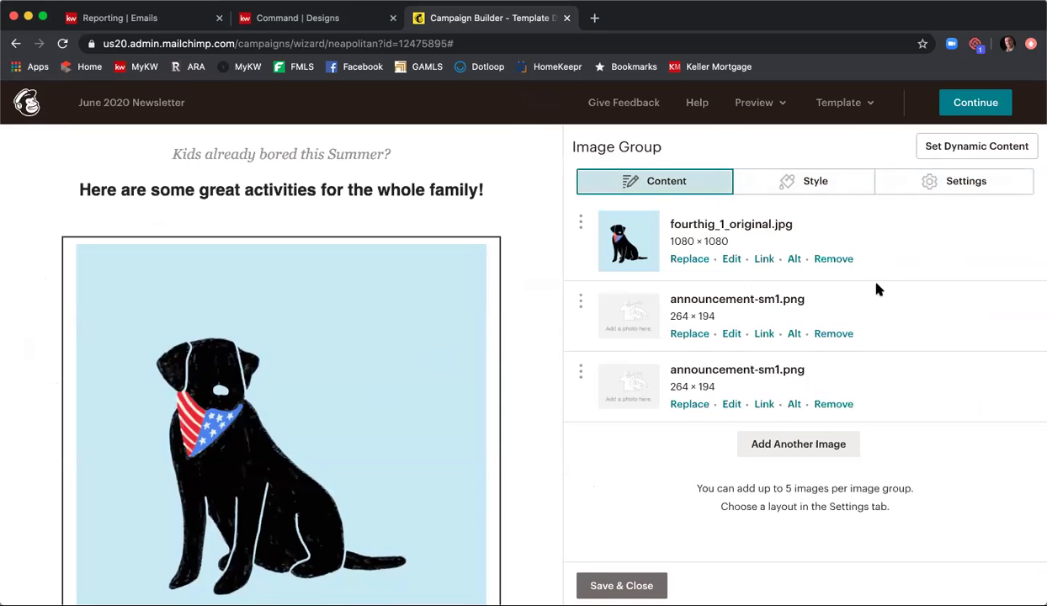
{"action": "scroll", "coordinate": [524, 325], "scroll_direction": "down", "scroll_amount": 5}
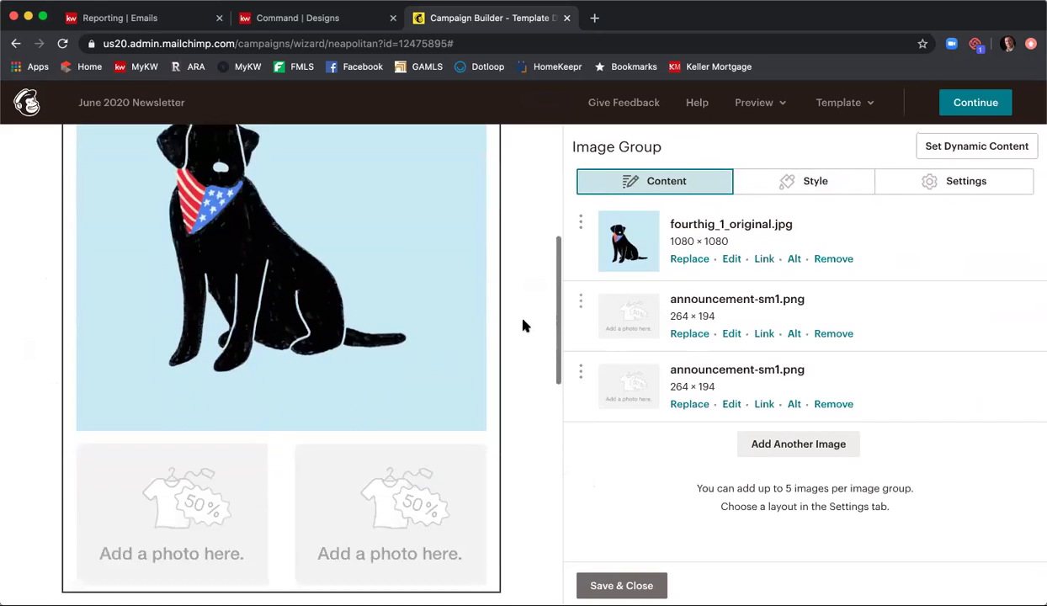
{"action": "scroll", "coordinate": [523, 325], "scroll_direction": "down", "scroll_amount": 1}
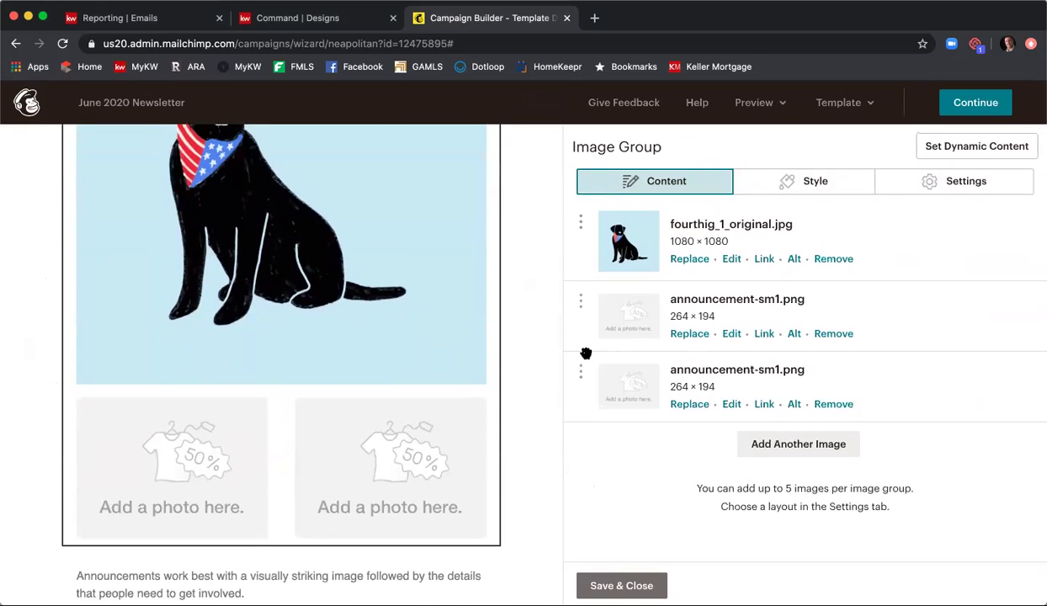
{"action": "scroll", "coordinate": [543, 380], "scroll_direction": "down", "scroll_amount": 1}
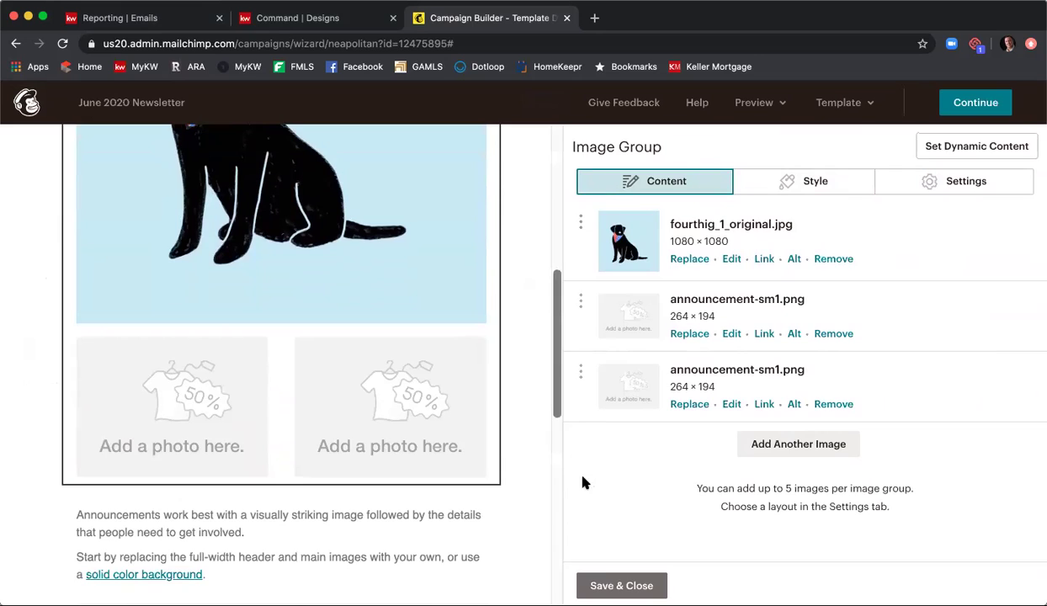
{"action": "left_click", "coordinate": [605, 581]}
{"action": "scroll", "coordinate": [407, 410], "scroll_direction": "down", "scroll_amount": 2}
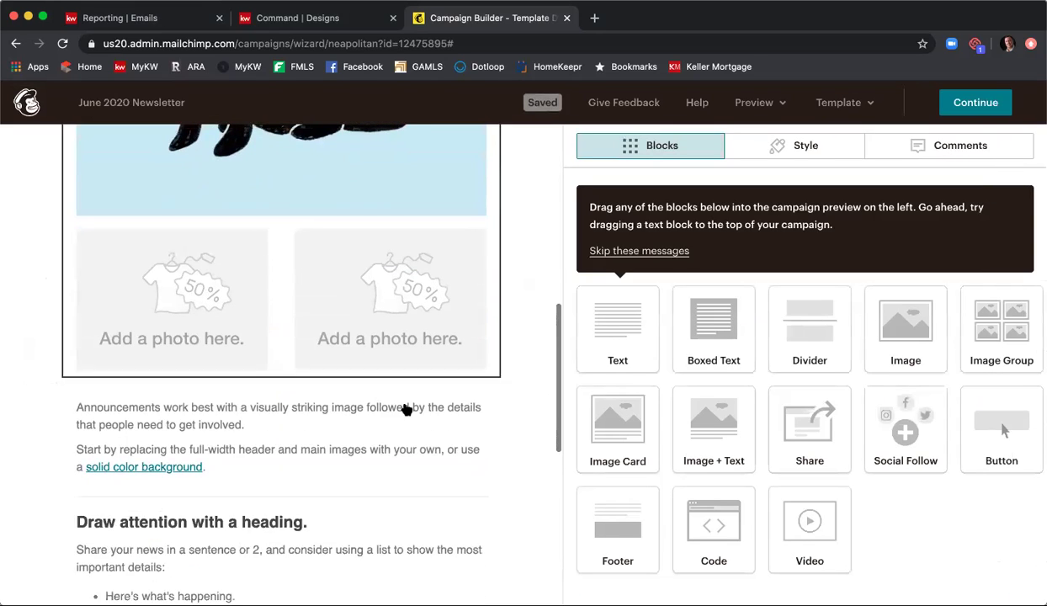
Replace the first paragraph with the 20$ off Six Flags White Water coupon line.
{"action": "left_click", "coordinate": [397, 460]}
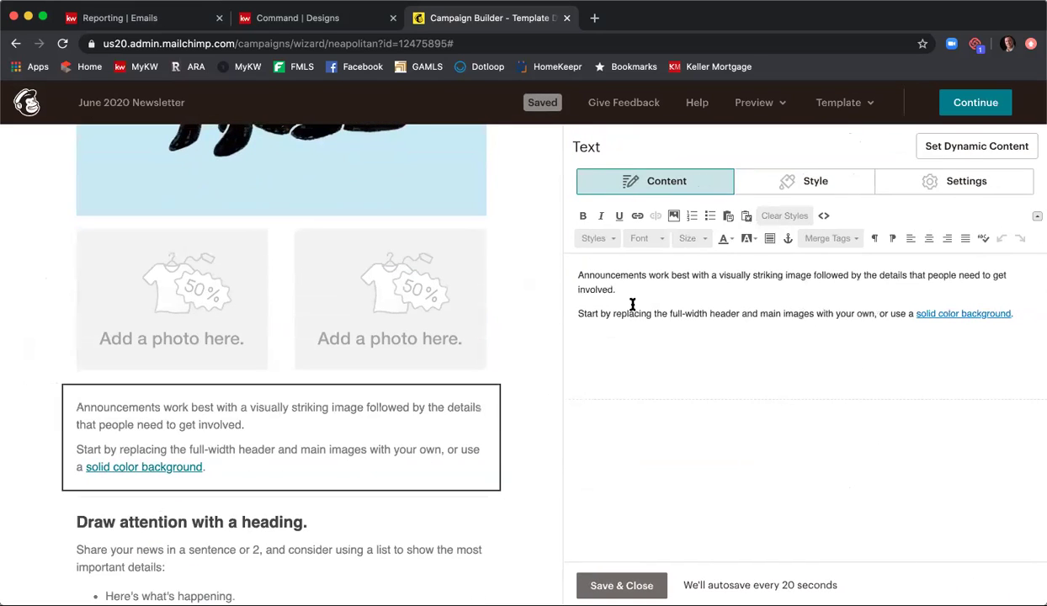
{"action": "left_click_drag", "start_coordinate": [612, 288], "coordinate": [541, 272]}
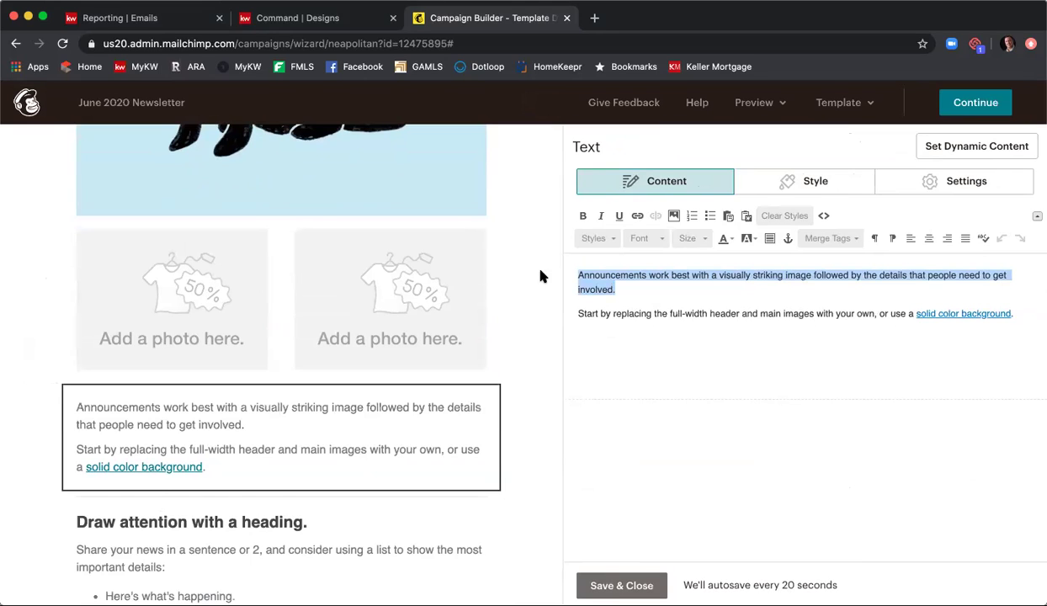
{"action": "type", "text": "Use a couppon for 20$ "}
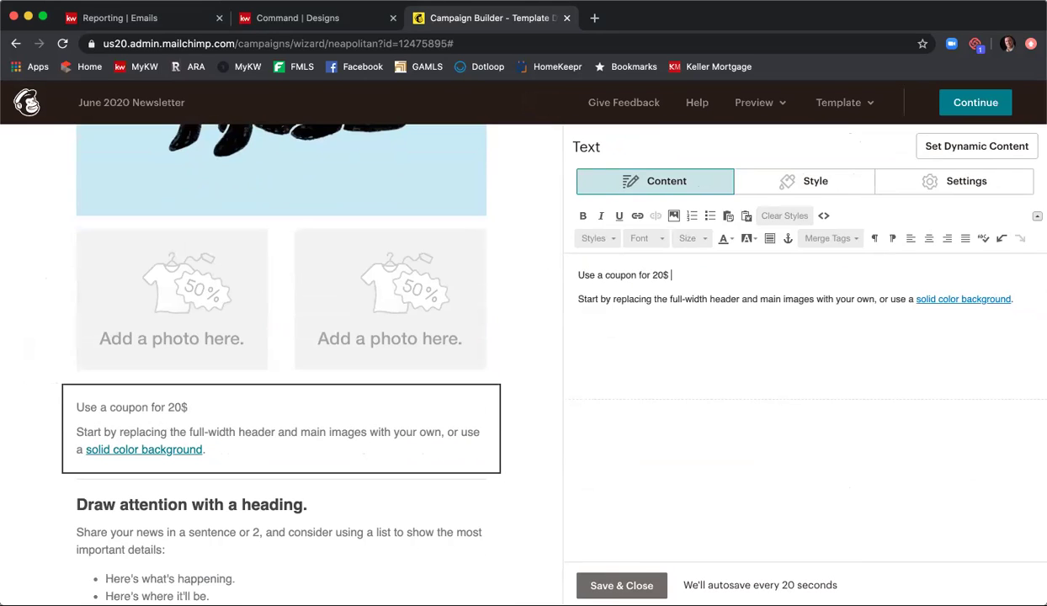
{"action": "type", "text": "off at Six Flags White Water!"}
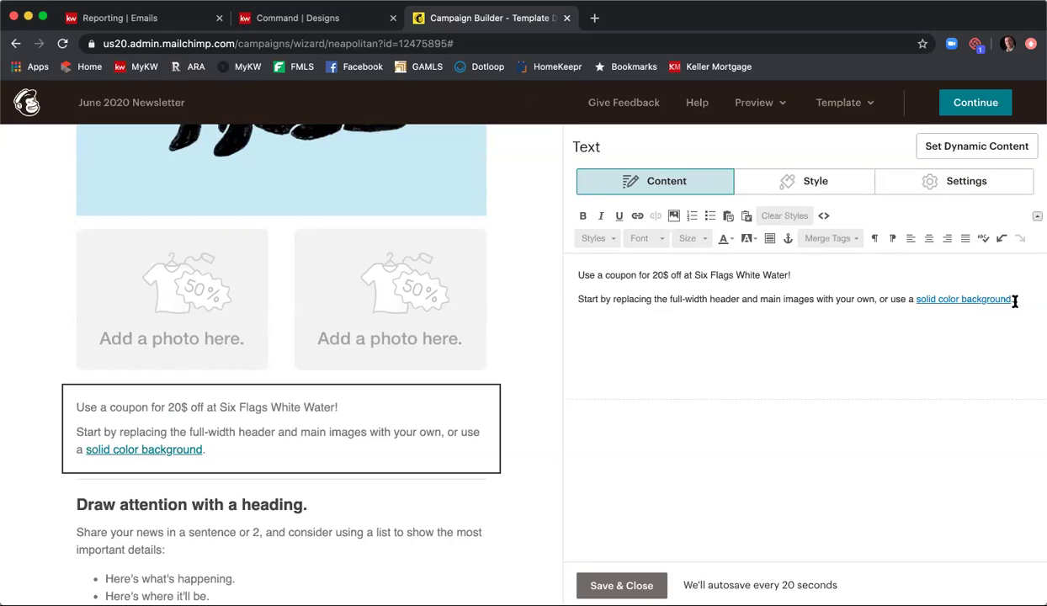
Replace the second line with 'Everyone loves White Water!' and move to the Draw attention block.
{"action": "left_click_drag", "start_coordinate": [1013, 299], "coordinate": [591, 288]}
{"action": "type", "text": "Everyone"}
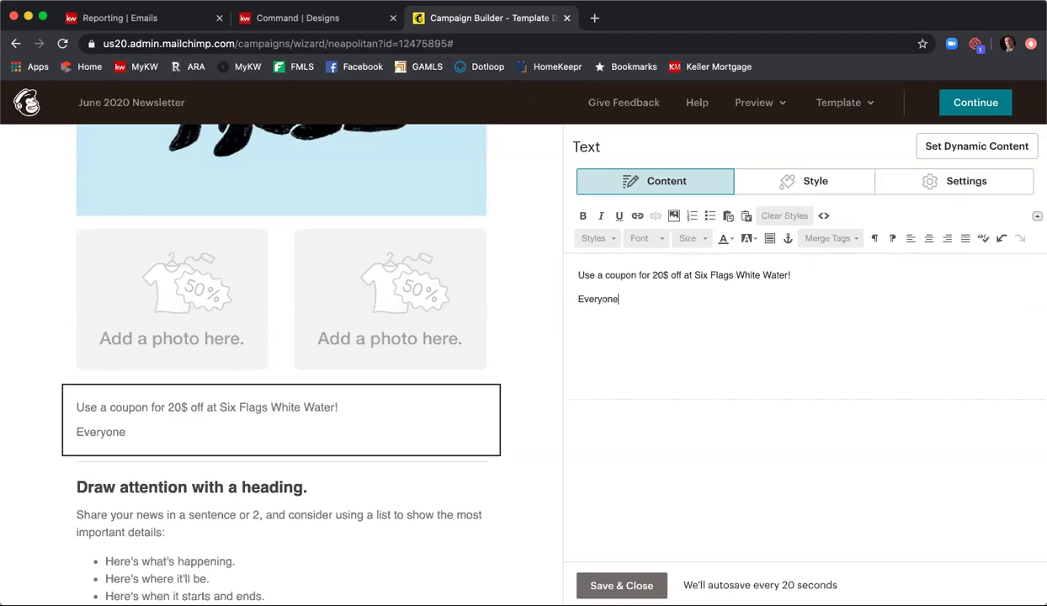
{"action": "type", "text": " loves White Water!"}
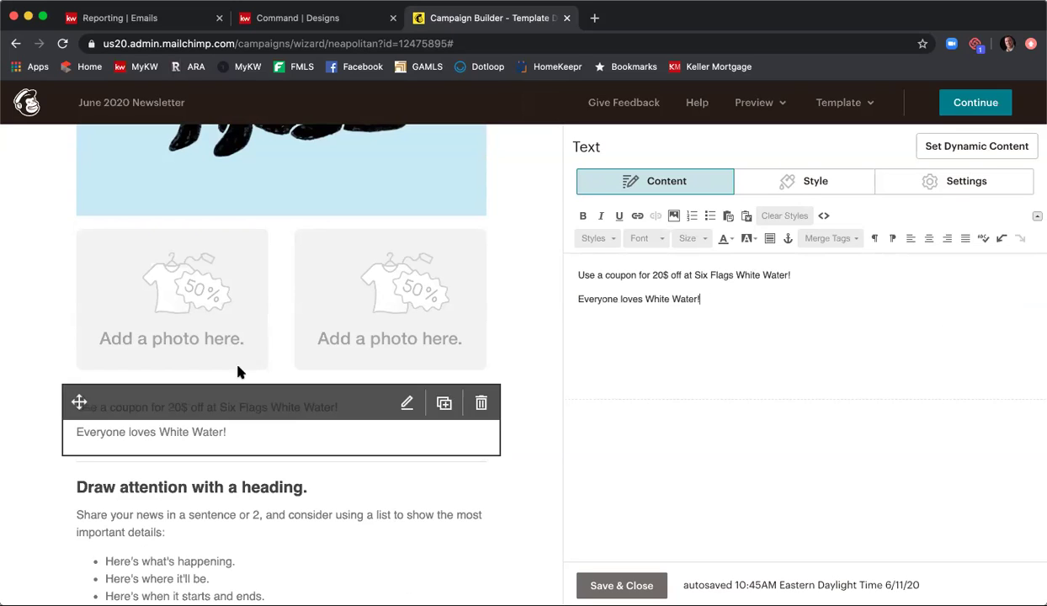
{"action": "left_click", "coordinate": [276, 533]}
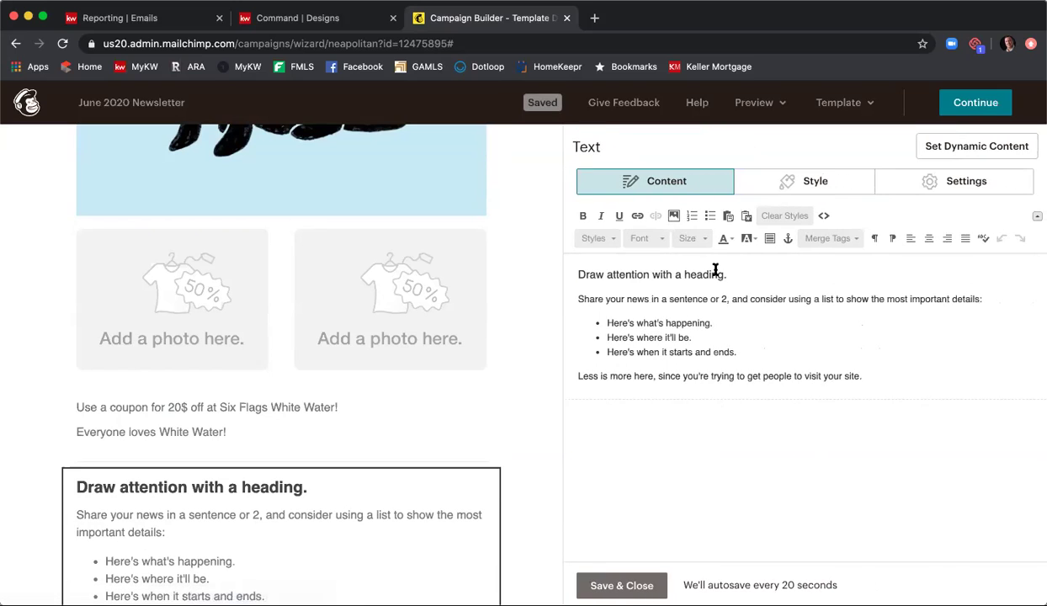
Replace the placeholder heading with 'Here are some great spots for lunch after the pool.', fixing the typo, and save.
{"action": "left_click_drag", "start_coordinate": [724, 274], "coordinate": [566, 271]}
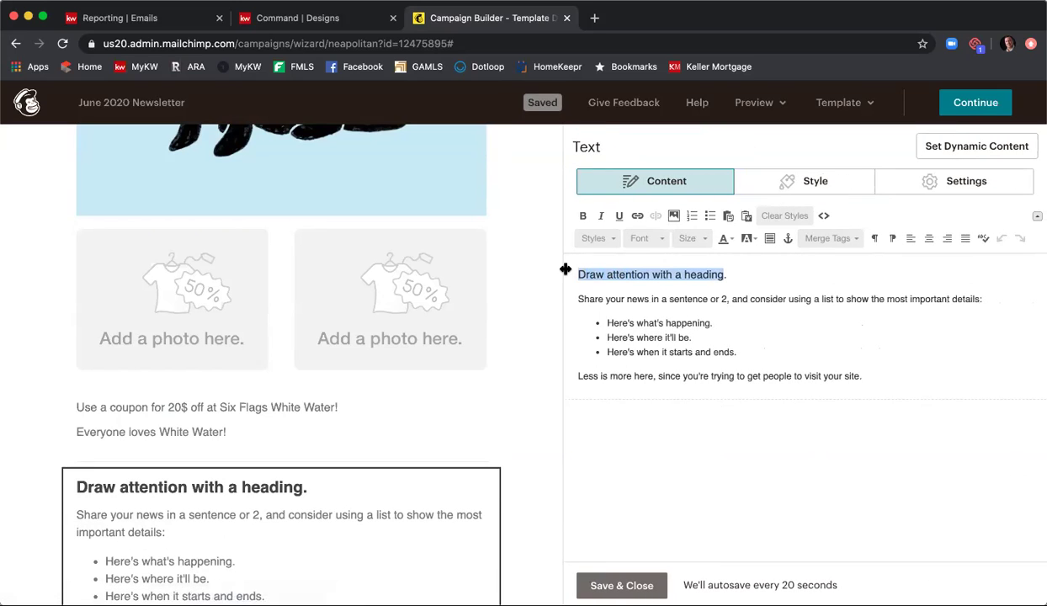
{"action": "type", "text": "Here are som"}
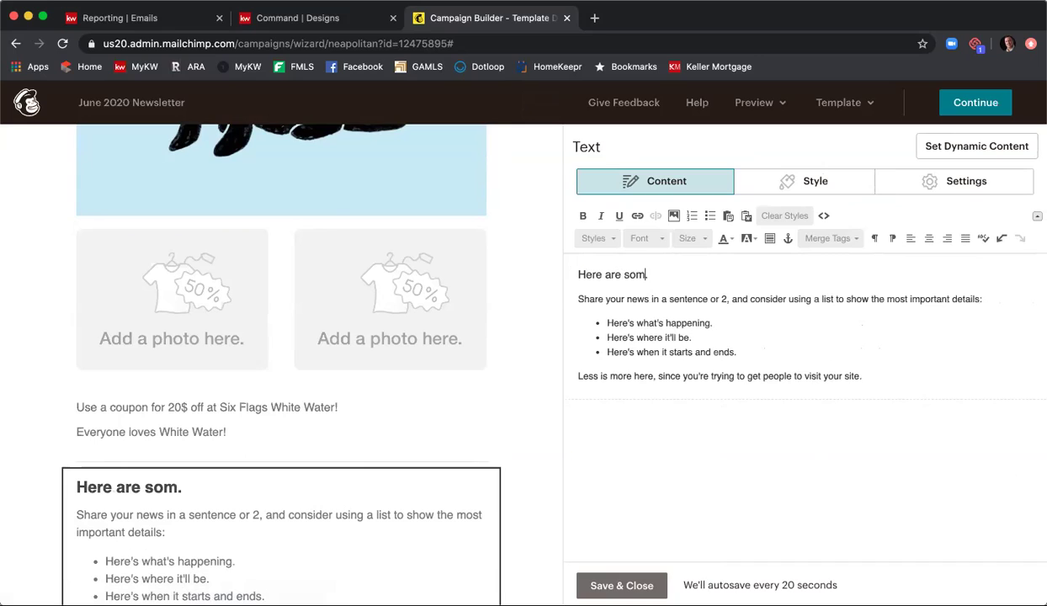
{"action": "type", "text": "e great spots for lu"}
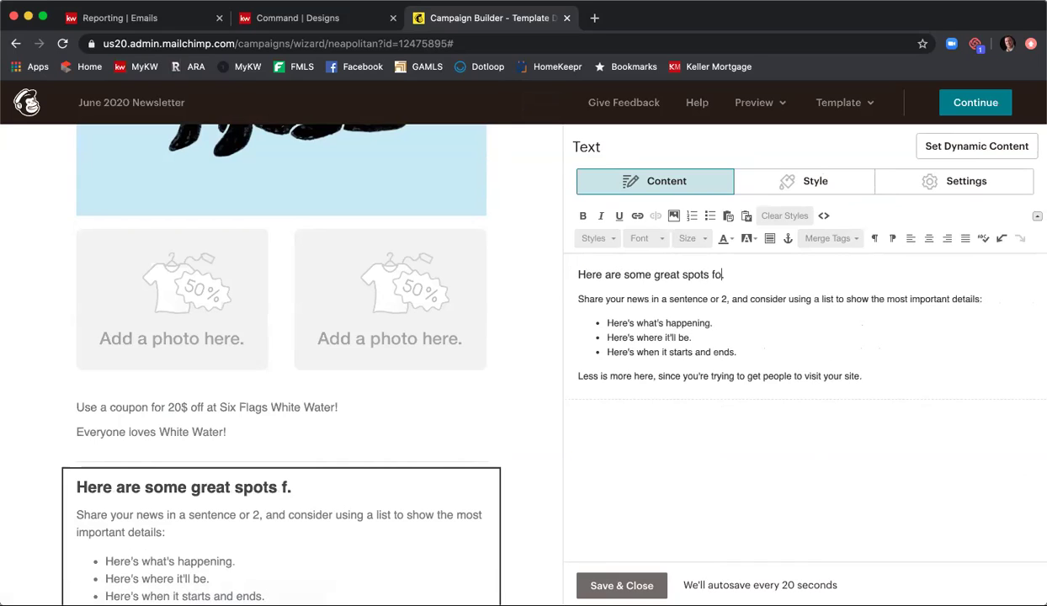
{"action": "type", "text": "nch after the poo"}
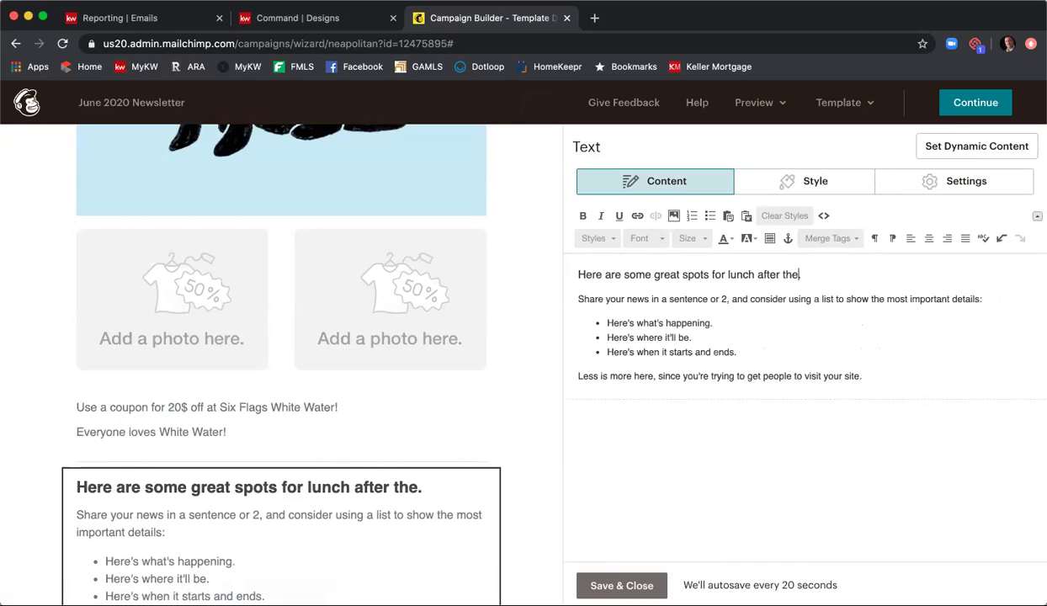
{"action": "type", "text": "kl"}
{"action": "key", "text": "BackSpace"}
{"action": "type", "text": "l"}
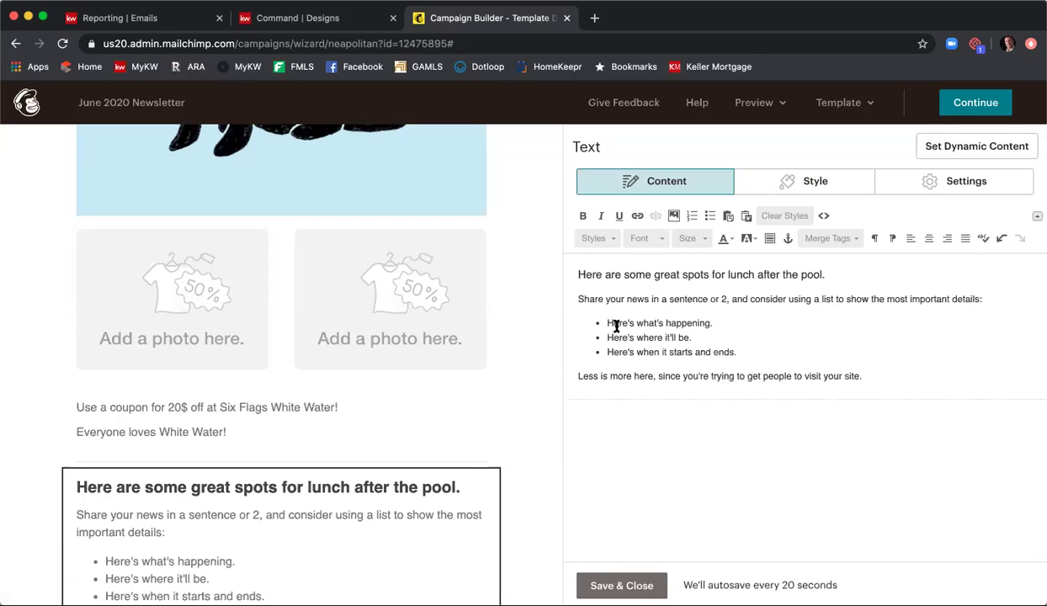
{"action": "left_click", "coordinate": [620, 583]}
{"action": "scroll", "coordinate": [501, 387], "scroll_direction": "down", "scroll_amount": 2}
{"action": "scroll", "coordinate": [420, 404], "scroll_direction": "down", "scroll_amount": 3}
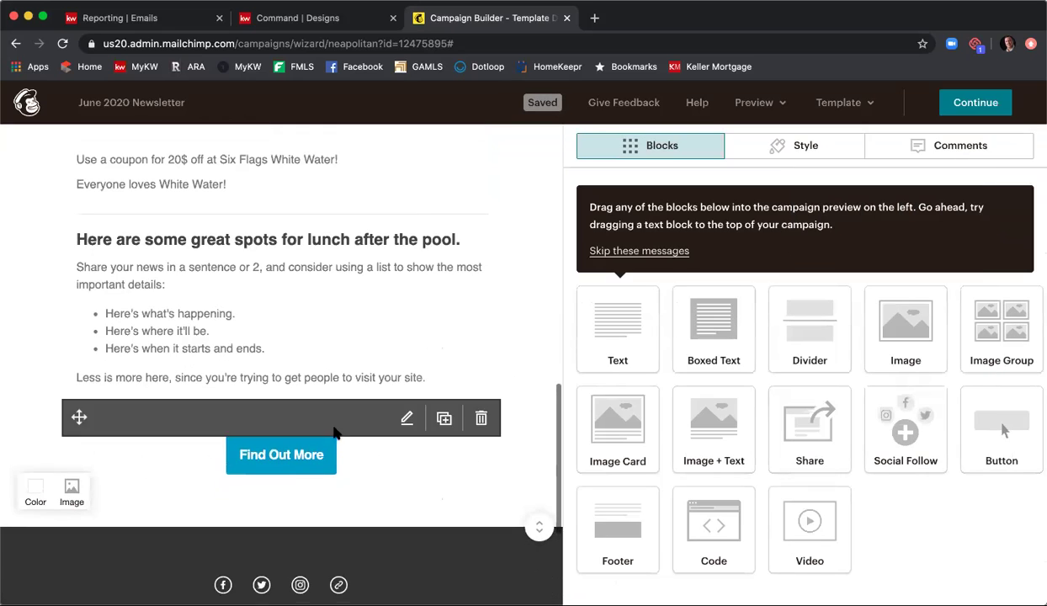
Change the Find Out More button label to 'Click for 20% Off'.
{"action": "left_click", "coordinate": [282, 446]}
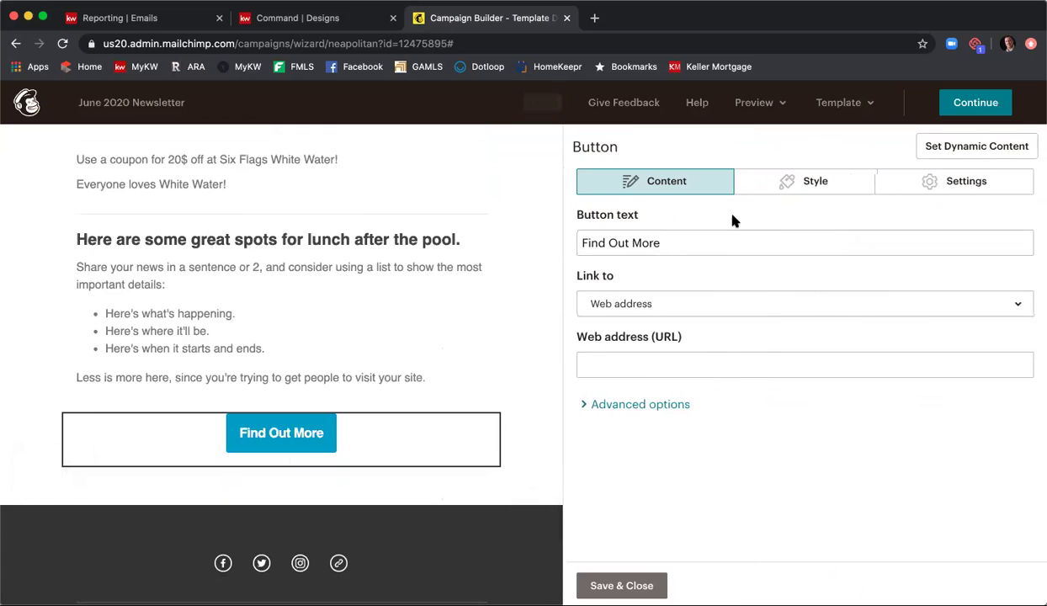
{"action": "left_click_drag", "start_coordinate": [685, 239], "coordinate": [571, 234]}
{"action": "key", "text": "BackSpace"}
{"action": "key", "text": "BackSpace"}
{"action": "key", "text": "BackSpace"}
{"action": "key", "text": "BackSpace"}
{"action": "key", "text": "BackSpace"}
{"action": "key", "text": "BackSpace"}
{"action": "key", "text": "BackSpace"}
{"action": "key", "text": "BackSpace"}
{"action": "key", "text": "BackSpace"}
{"action": "key", "text": "BackSpace"}
{"action": "key", "text": "BackSpace"}
{"action": "key", "text": "BackSpace"}
{"action": "key", "text": "BackSpace"}
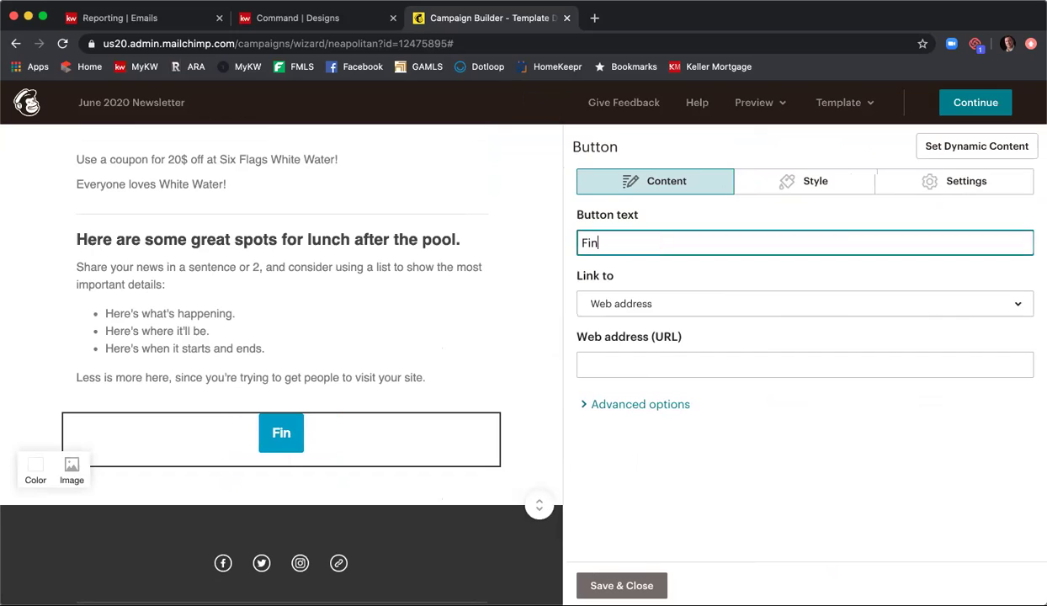
{"action": "type", "text": "Cliu"}
{"action": "key", "text": "BackSpace"}
{"action": "type", "text": "ck For Cou"}
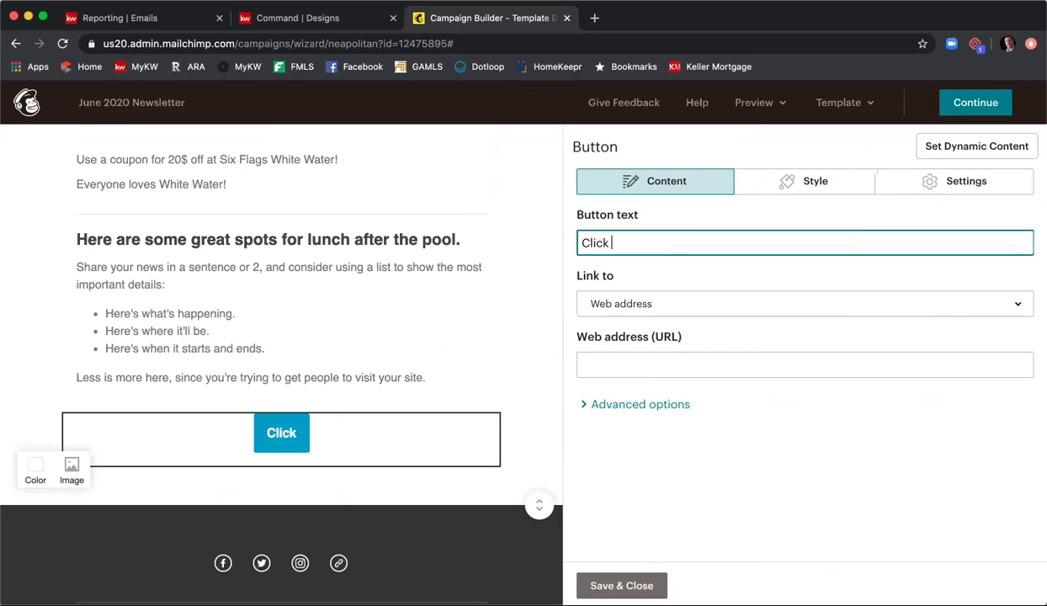
{"action": "key", "text": "BackSpace"}
{"action": "key", "text": "BackSpace"}
{"action": "key", "text": "BackSpace"}
{"action": "key", "text": "BackSpace"}
{"action": "key", "text": "BackSpace"}
{"action": "key", "text": "BackSpace"}
{"action": "key", "text": "BackSpace"}
{"action": "key", "text": "BackSpace"}
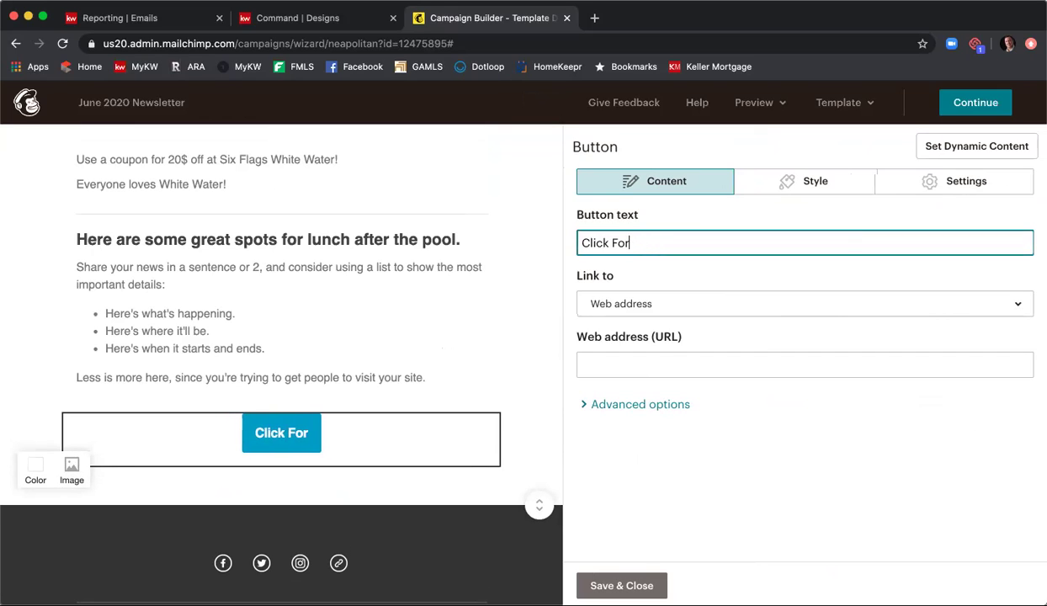
{"action": "type", "text": "fo"}
{"action": "key", "text": "BackSpace"}
{"action": "key", "text": "BackSpace"}
{"action": "type", "text": "for 20% Off"}
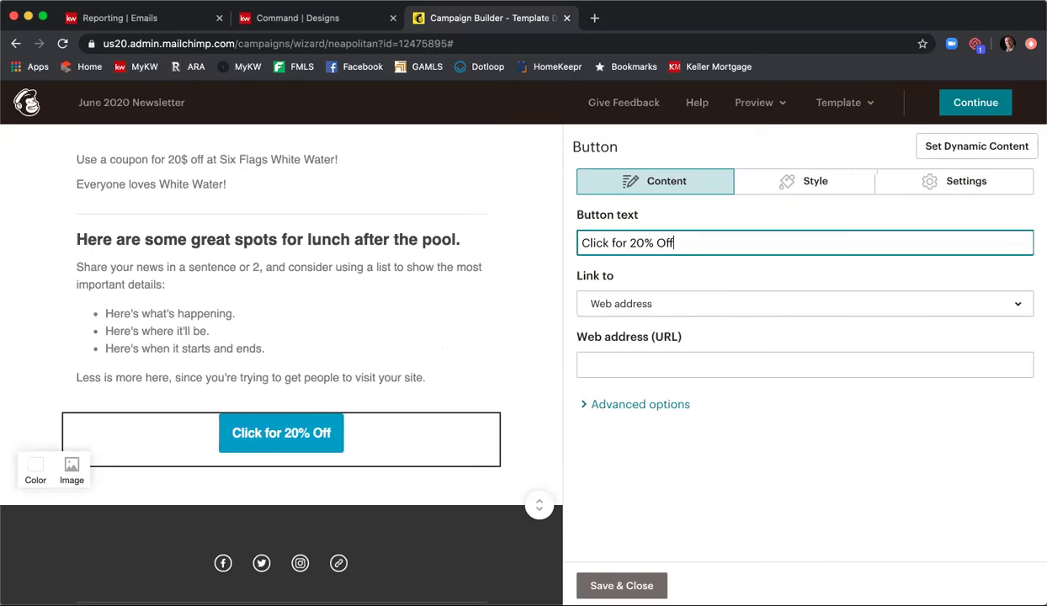
{"action": "left_click", "coordinate": [674, 308]}
{"action": "left_click", "coordinate": [674, 308]}
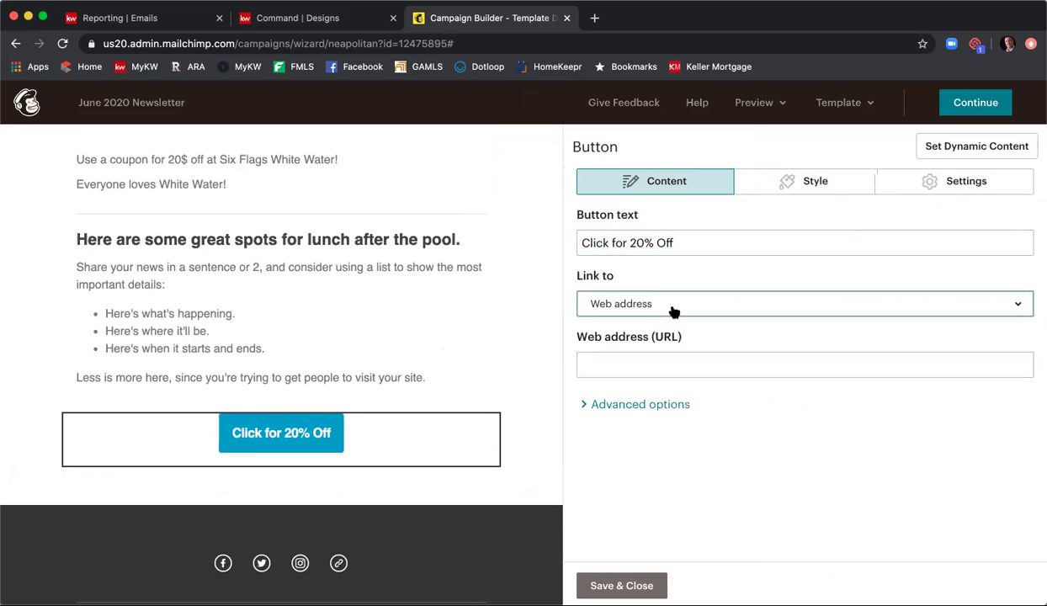
{"action": "left_click", "coordinate": [685, 359]}
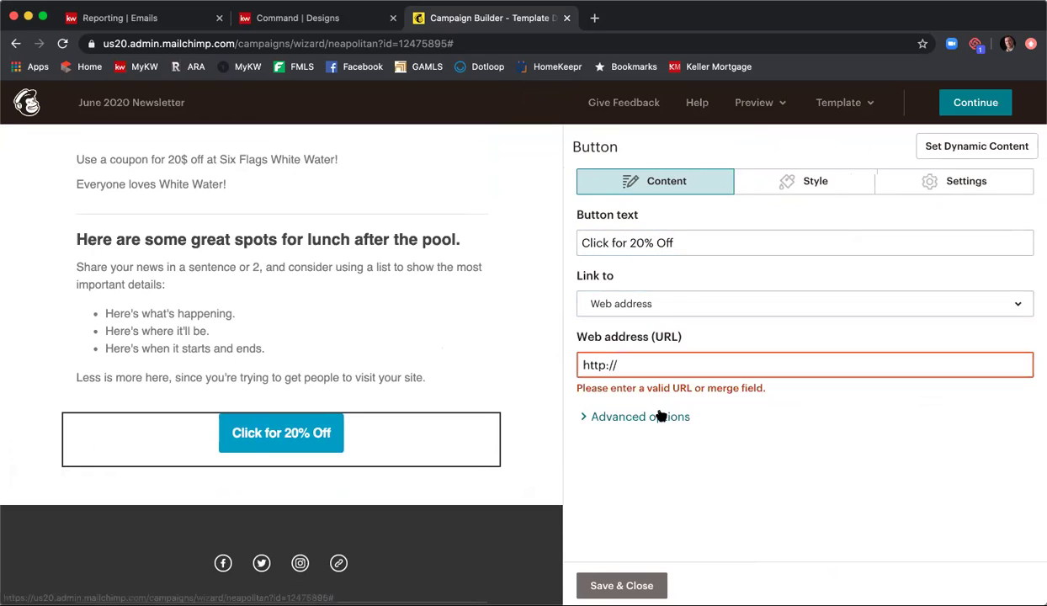
{"action": "left_click", "coordinate": [657, 418]}
{"action": "left_click", "coordinate": [681, 358]}
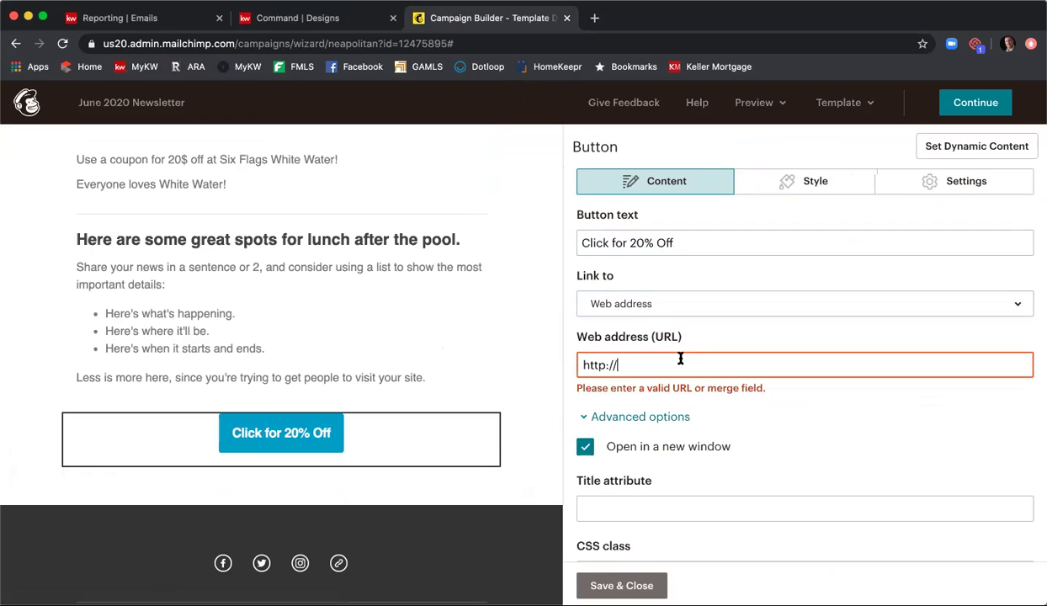
{"action": "type", "text": "www.sixfla"}
{"action": "key", "text": "BackSpace"}
{"action": "type", "text": "lagsw"}
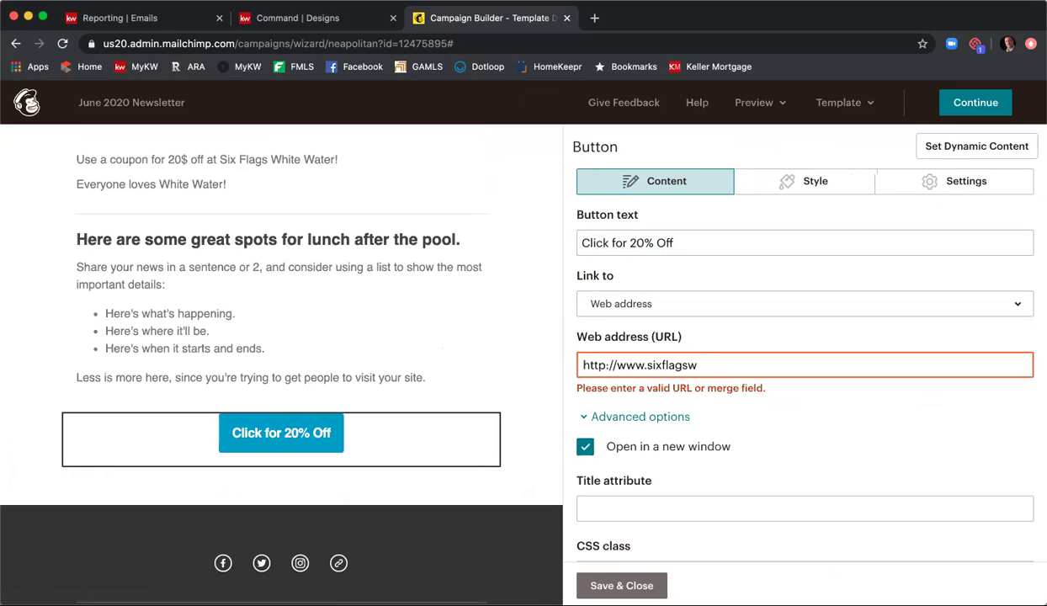
{"action": "type", "text": "ghitewater.com/"}
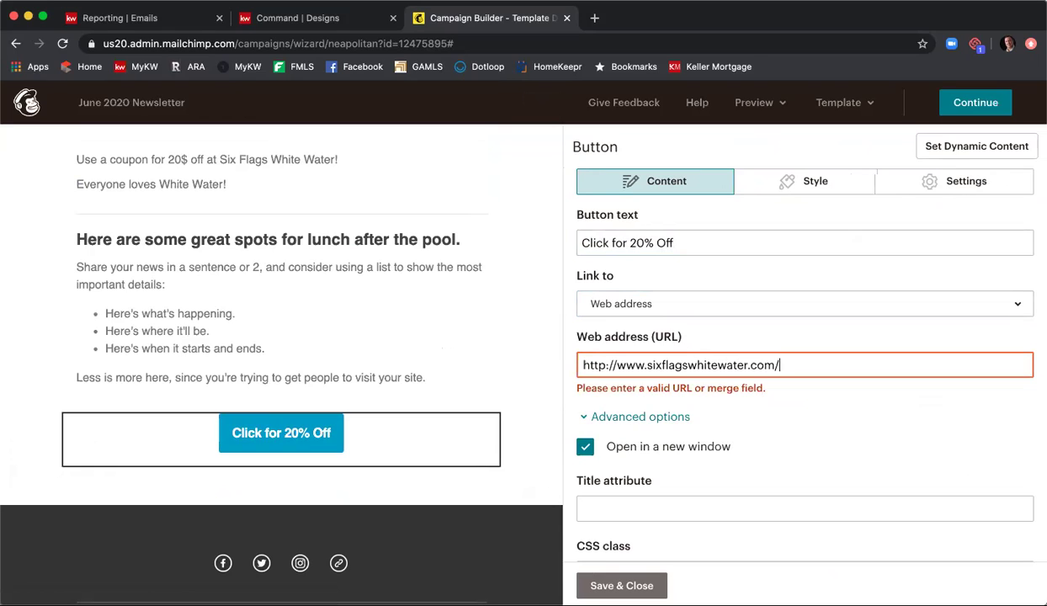
{"action": "type", "text": "coupon"}
{"action": "left_click", "coordinate": [621, 585]}
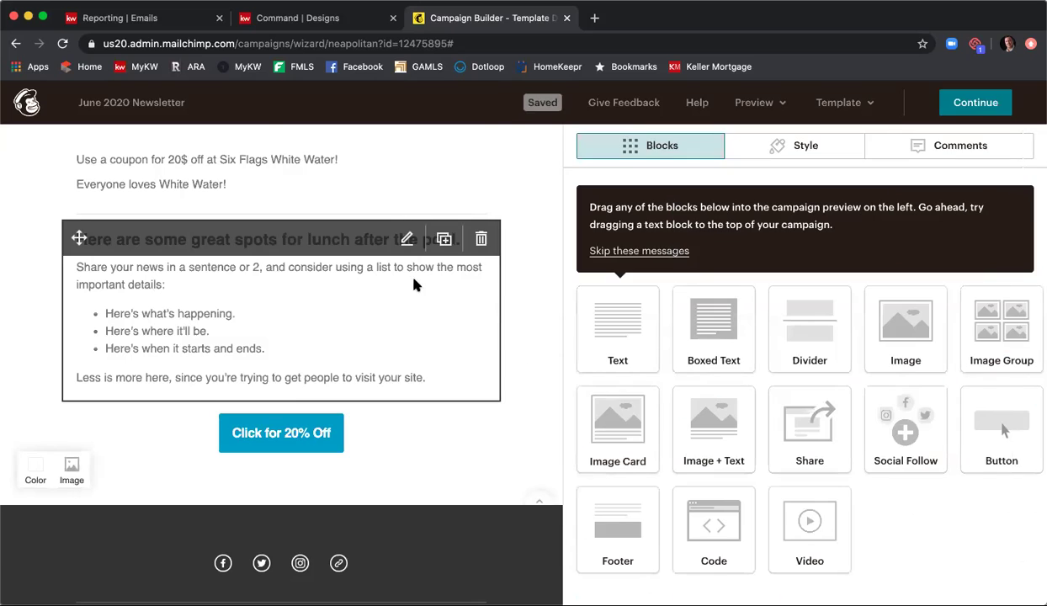
Return to the top of the email design and continue to the campaign checklist.
{"action": "scroll", "coordinate": [465, 300], "scroll_direction": "up", "scroll_amount": 2}
{"action": "scroll", "coordinate": [465, 300], "scroll_direction": "up", "scroll_amount": 3}
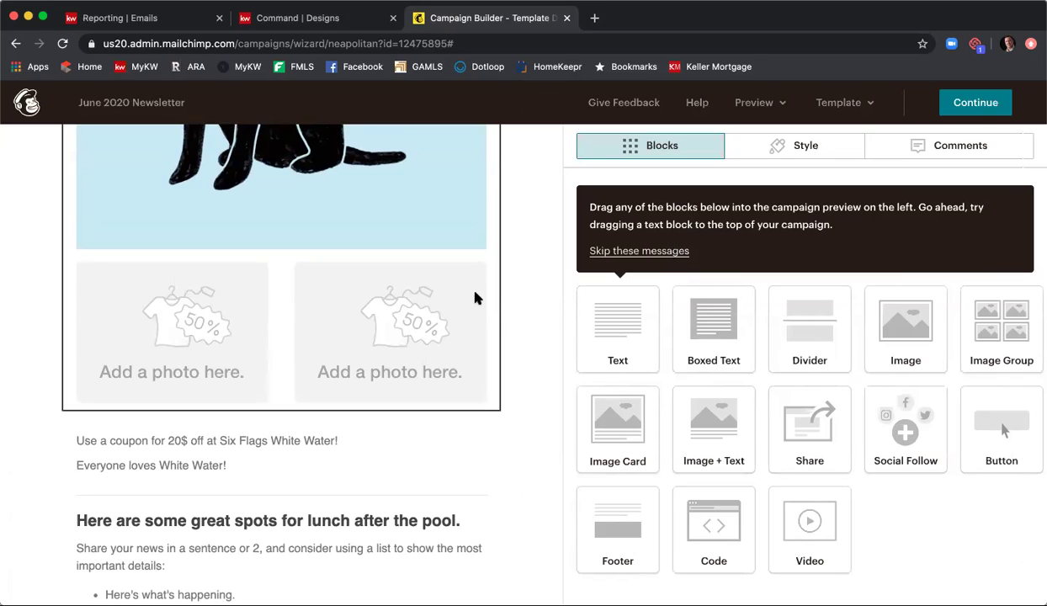
{"action": "scroll", "coordinate": [475, 299], "scroll_direction": "up", "scroll_amount": 3}
{"action": "scroll", "coordinate": [499, 298], "scroll_direction": "up", "scroll_amount": 6}
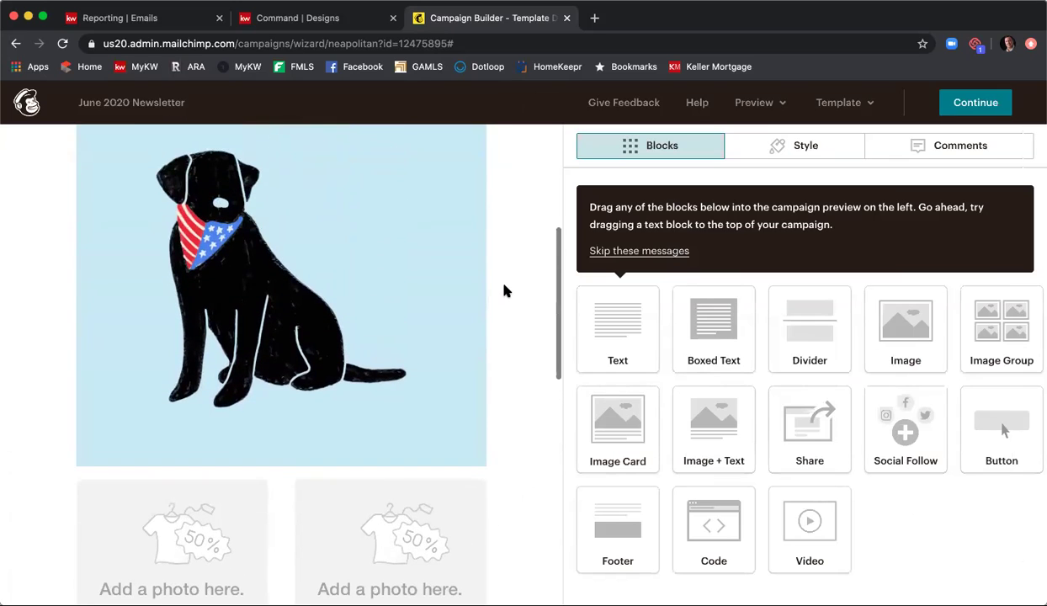
{"action": "scroll", "coordinate": [512, 224], "scroll_direction": "up", "scroll_amount": 1}
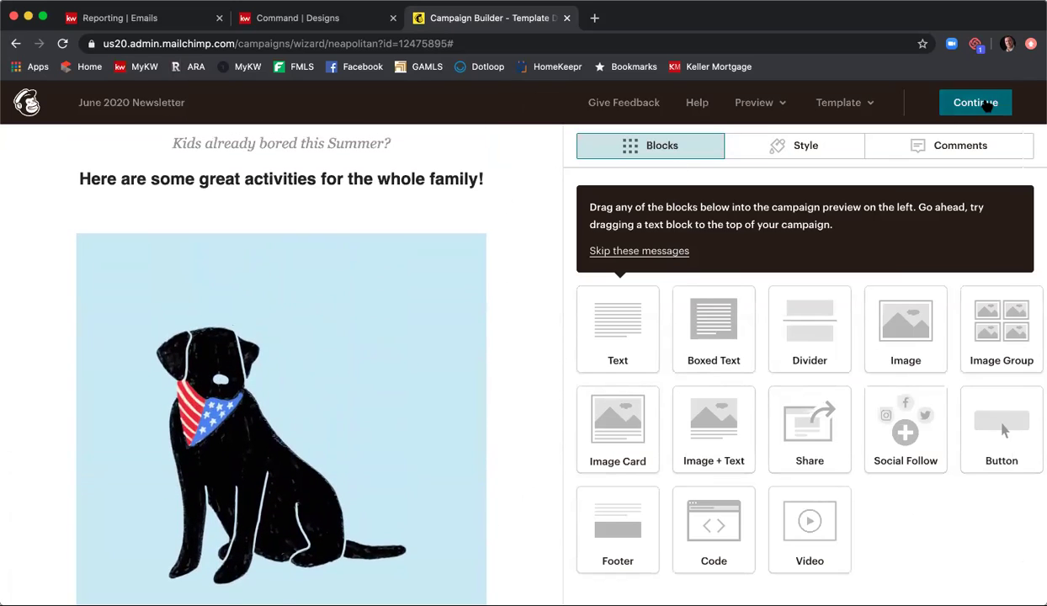
{"action": "left_click", "coordinate": [979, 101]}
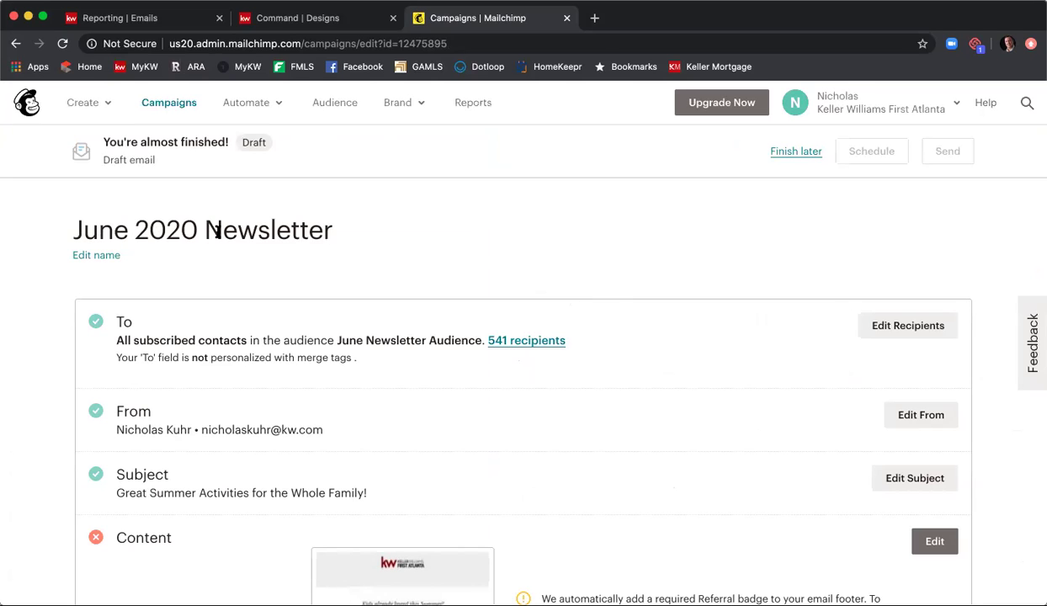
Scroll through the checklist's To, From, Subject and Content sections to review them.
{"action": "scroll", "coordinate": [436, 244], "scroll_direction": "down", "scroll_amount": 5}
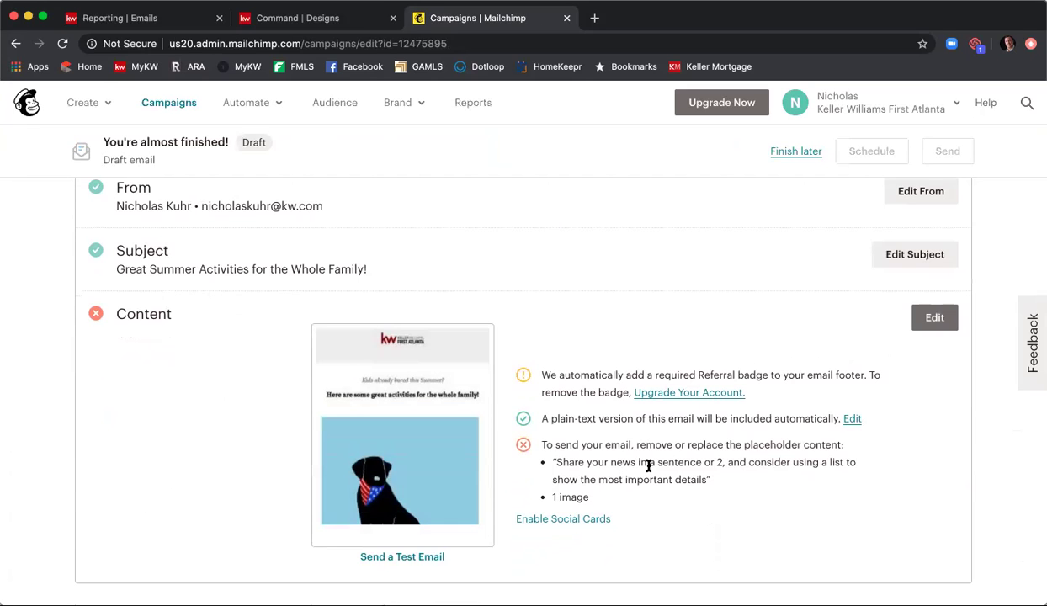
{"action": "scroll", "coordinate": [636, 438], "scroll_direction": "down", "scroll_amount": 5}
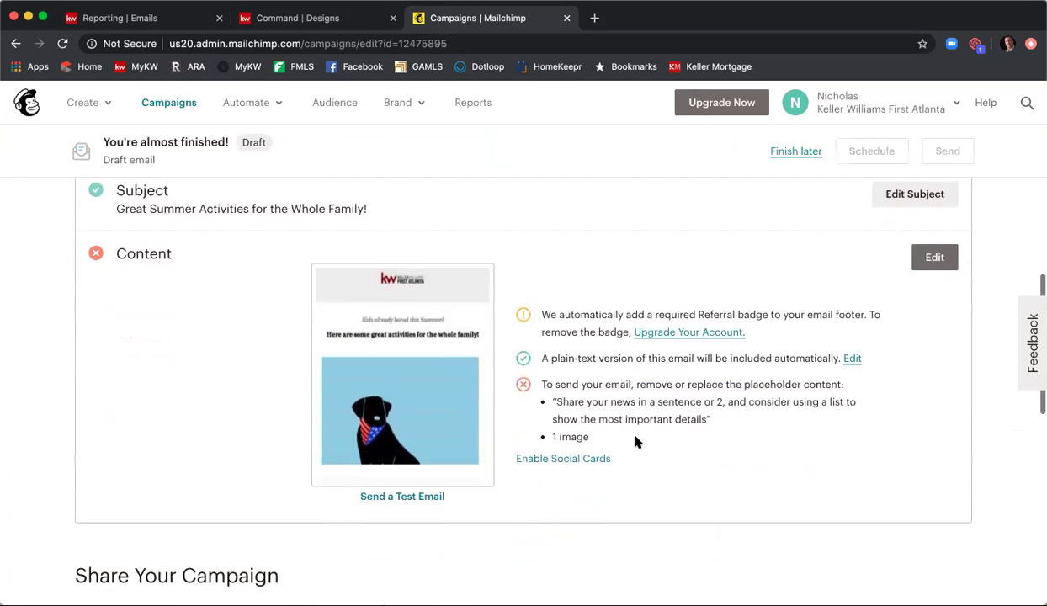
{"action": "scroll", "coordinate": [636, 439], "scroll_direction": "down", "scroll_amount": 5}
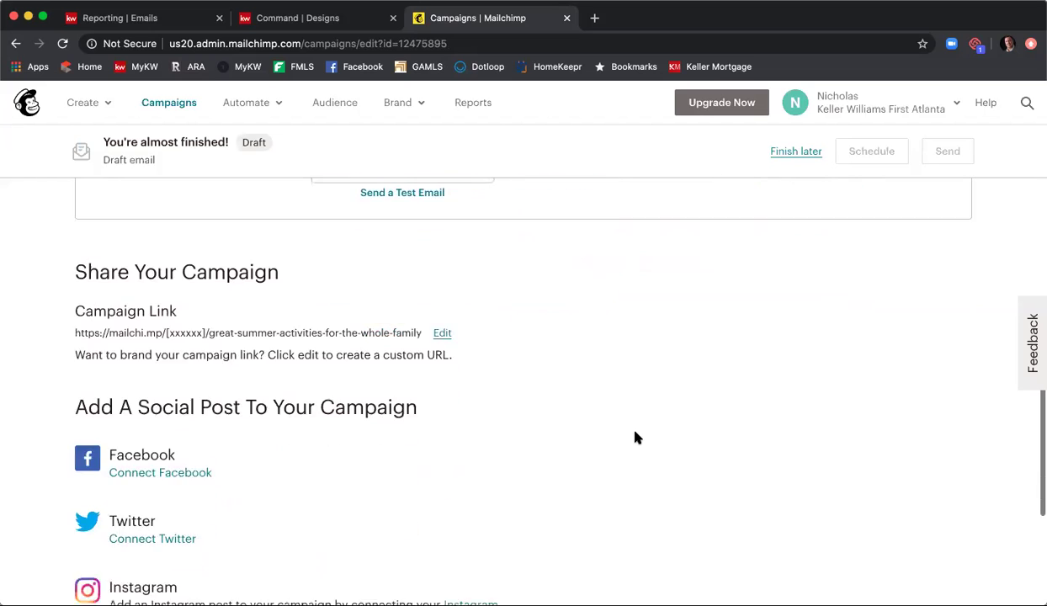
{"action": "scroll", "coordinate": [635, 438], "scroll_direction": "up", "scroll_amount": 8}
{"action": "scroll", "coordinate": [635, 436], "scroll_direction": "up", "scroll_amount": 4}
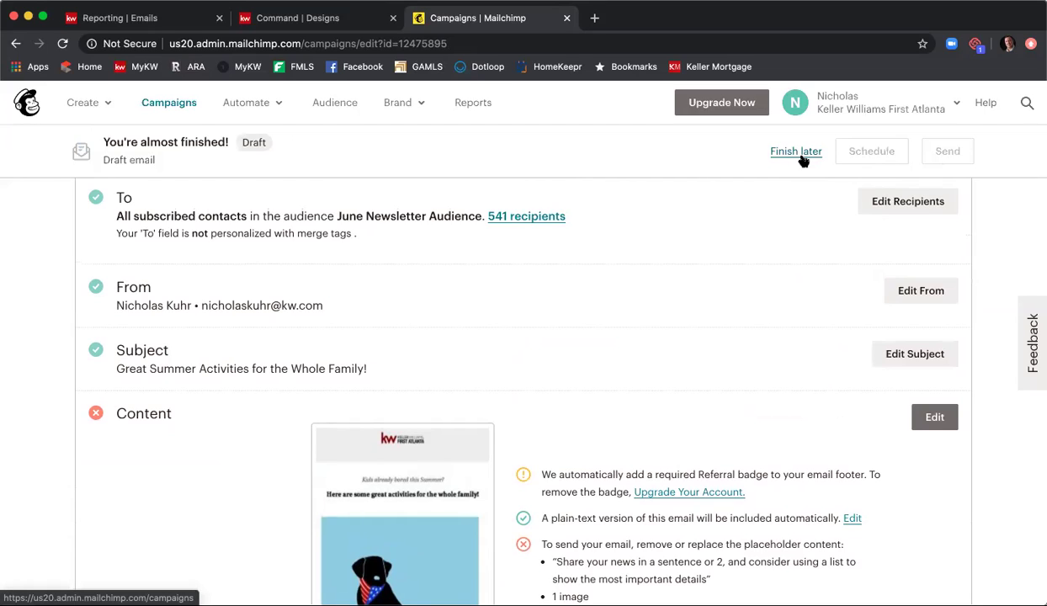
Keep the June 2020 Newsletter as a draft, reload Campaigns, and return to the Email Report.
{"action": "left_click", "coordinate": [796, 153]}
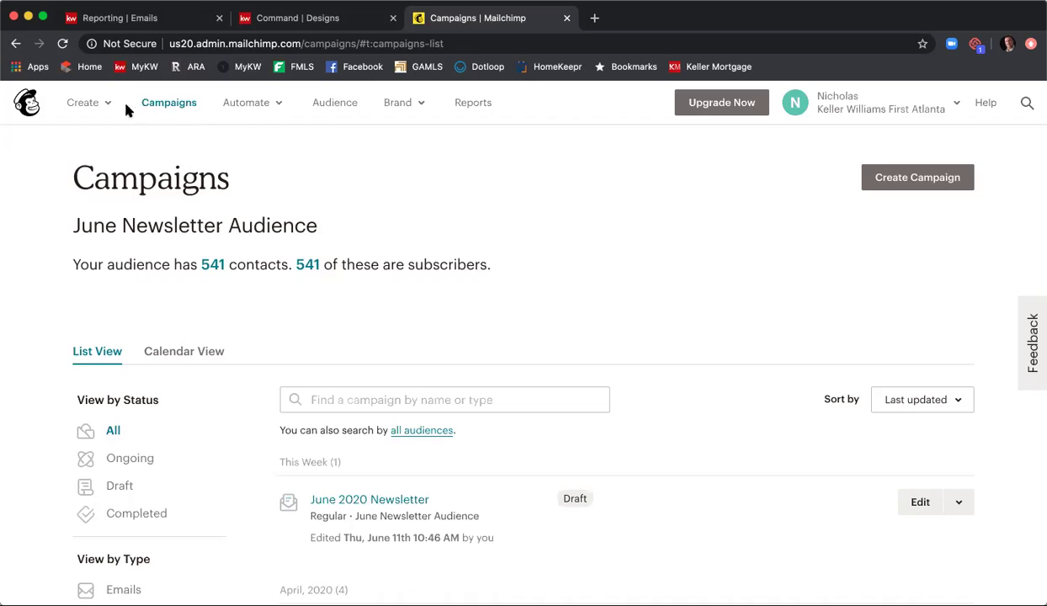
{"action": "left_click", "coordinate": [166, 107]}
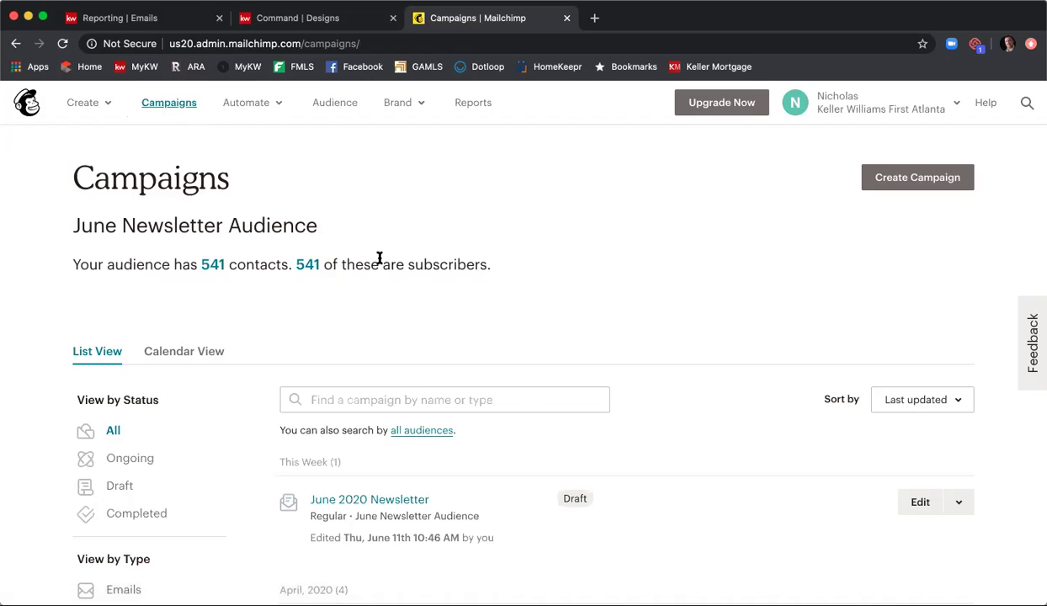
{"action": "scroll", "coordinate": [943, 520], "scroll_direction": "down", "scroll_amount": 1}
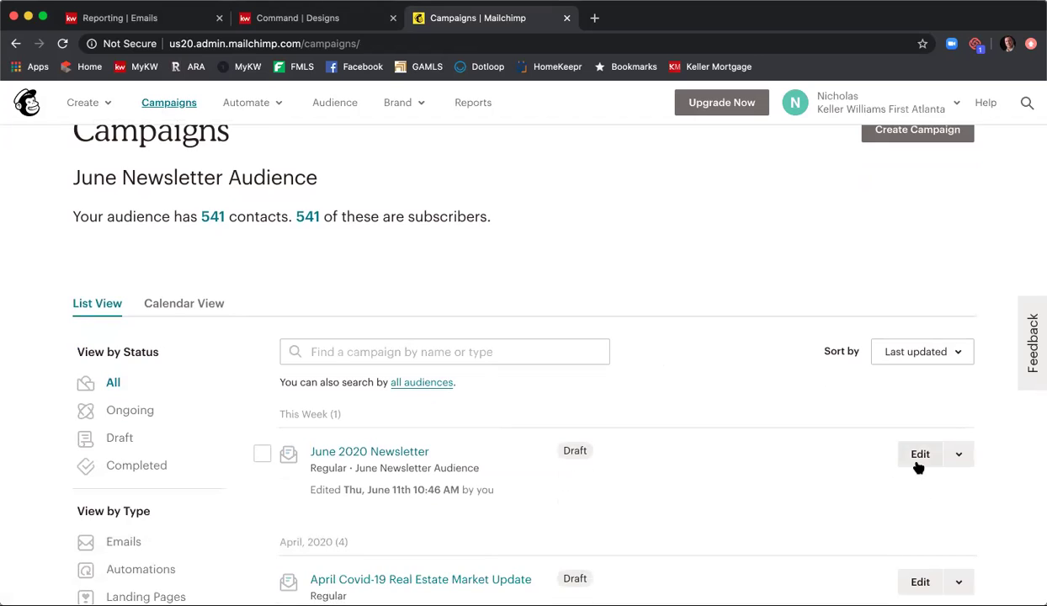
{"action": "scroll", "coordinate": [779, 468], "scroll_direction": "up", "scroll_amount": 1}
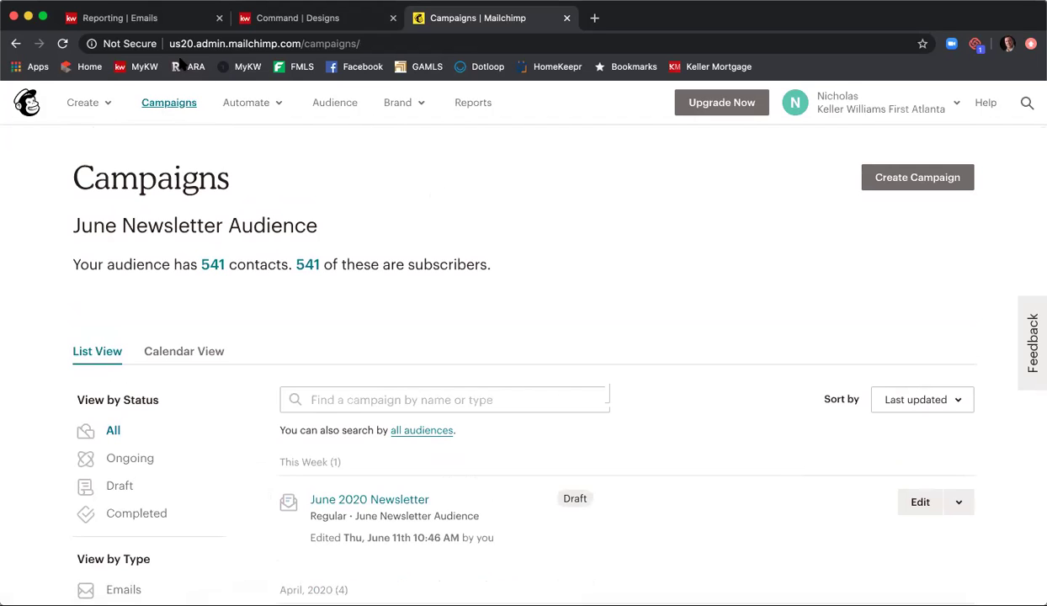
{"action": "left_click", "coordinate": [140, 21]}
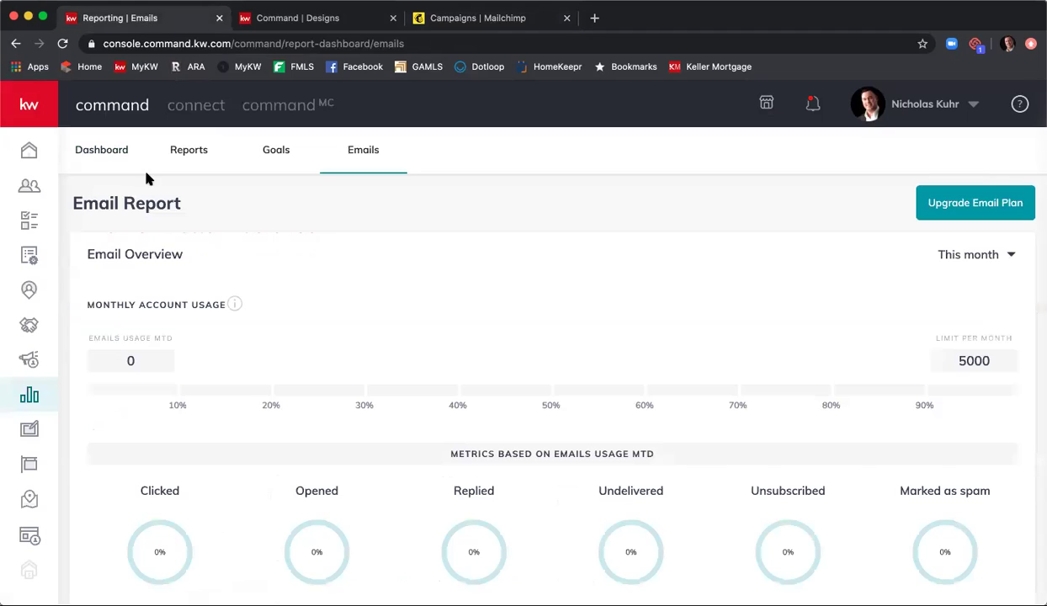
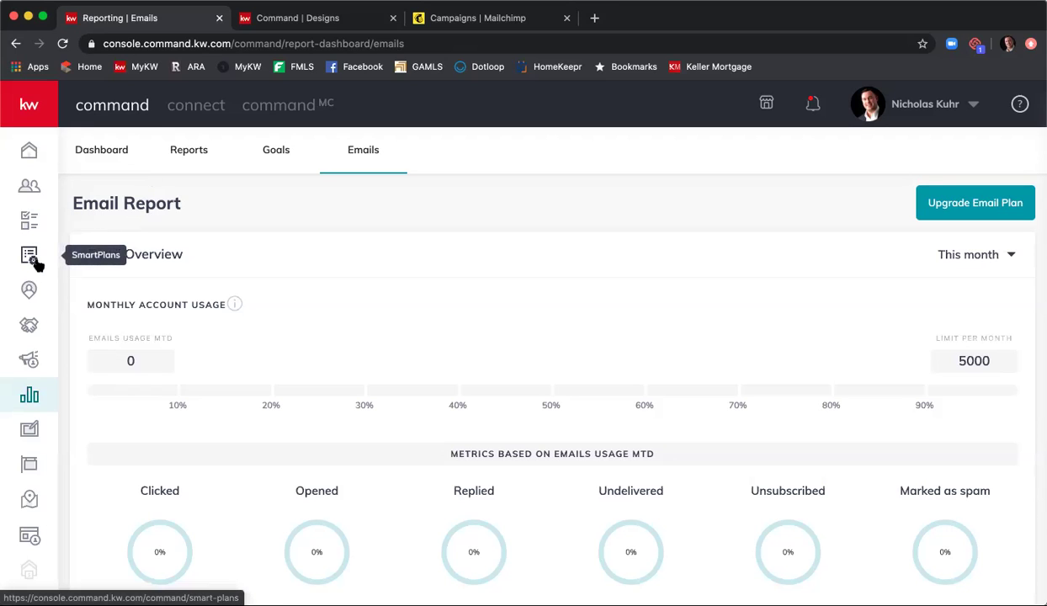
Go to the SmartPlans section and start a new SmartPlan with Create.
{"action": "left_click", "coordinate": [33, 262]}
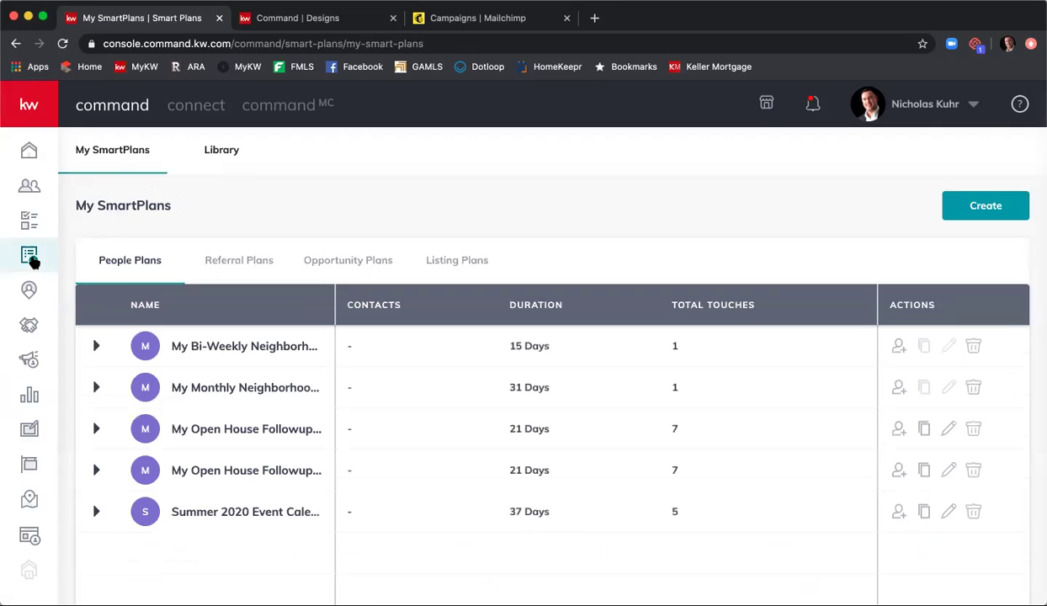
{"action": "left_click", "coordinate": [983, 217]}
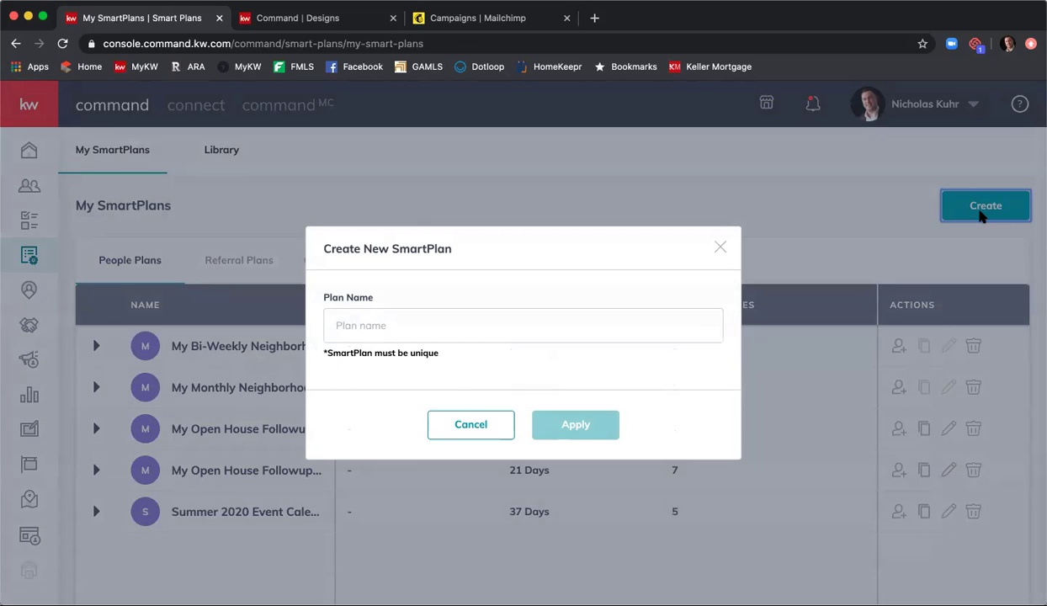
Create a SmartPlan named 'June 2020 Newsletter'.
{"action": "left_click", "coordinate": [520, 321]}
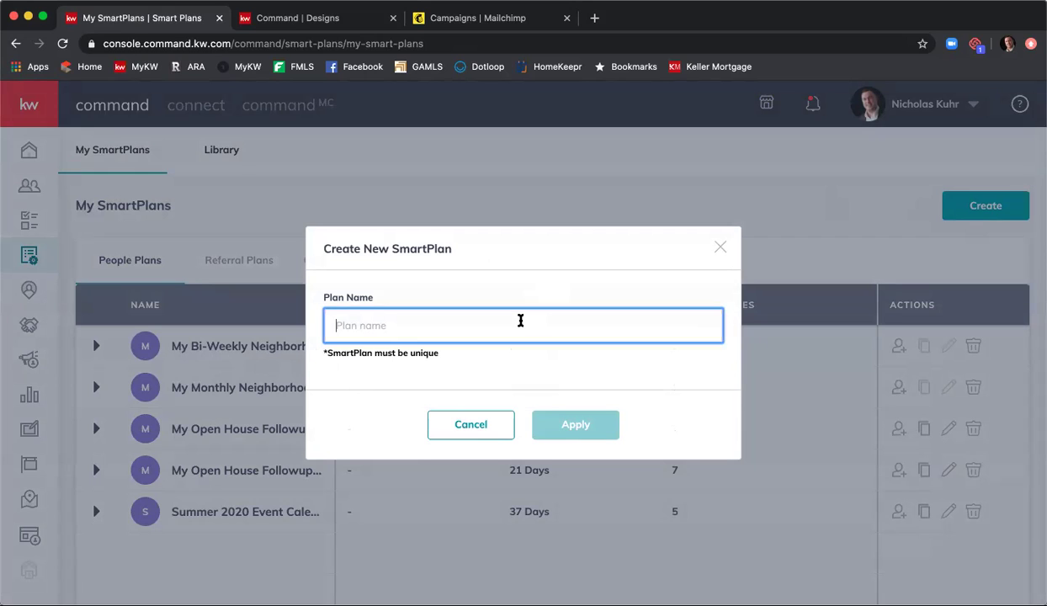
{"action": "type", "text": "June"}
{"action": "key", "text": "BackSpace"}
{"action": "key", "text": "BackSpace"}
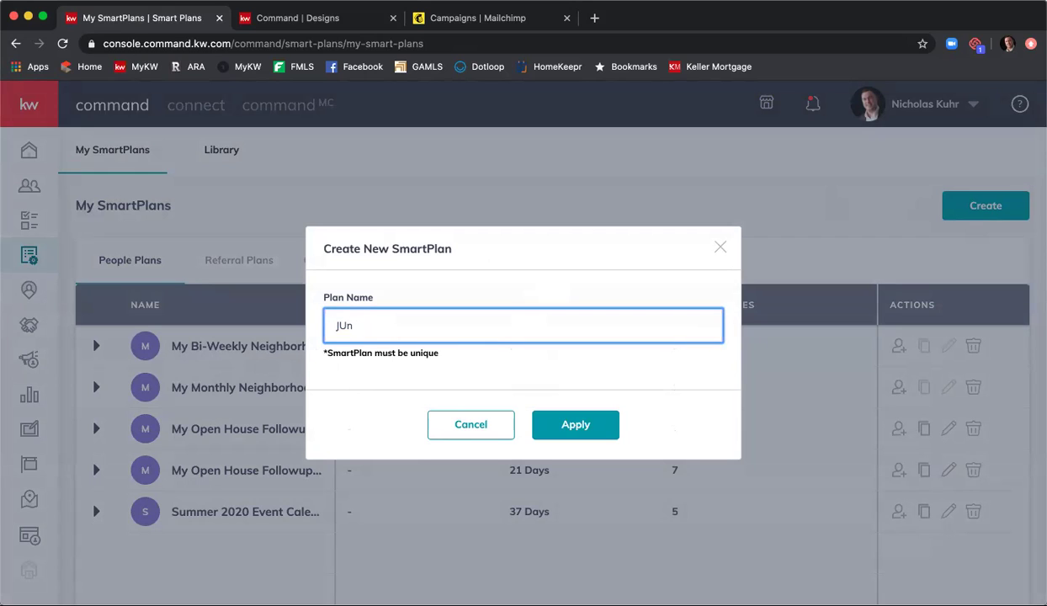
{"action": "type", "text": "ne 2020 Newsletter"}
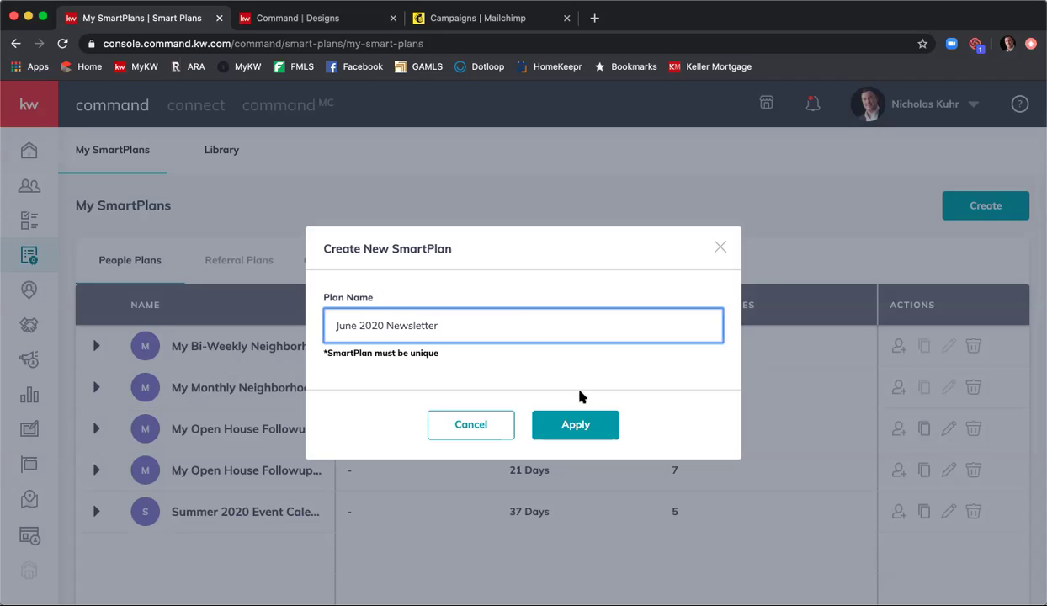
{"action": "left_click", "coordinate": [580, 422]}
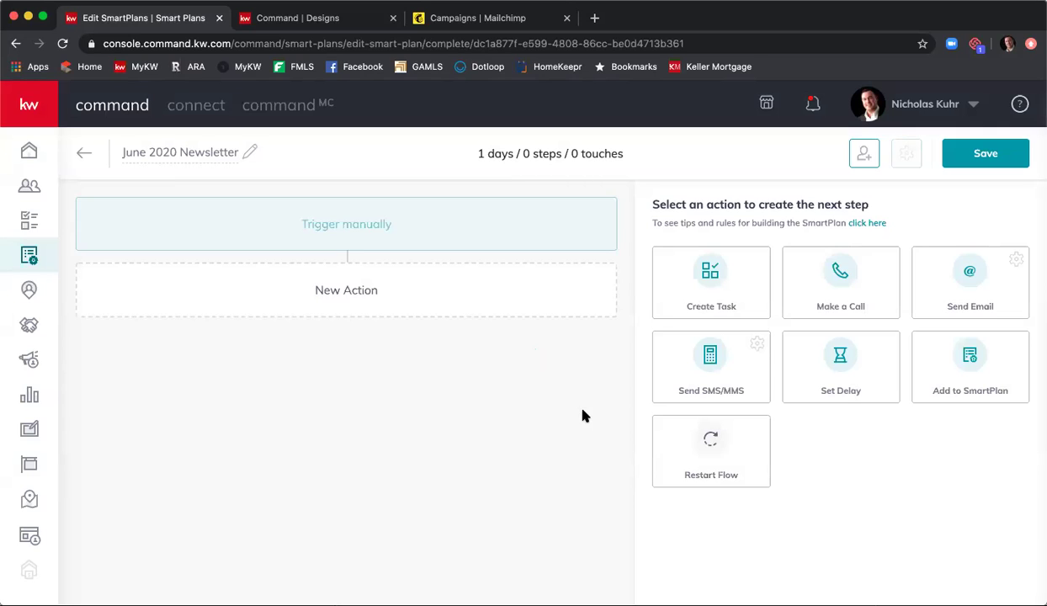
Add a Send Email step with subject 'Great Summer Activities for the Whole Family!' and put the cursor in the body.
{"action": "left_click", "coordinate": [972, 278]}
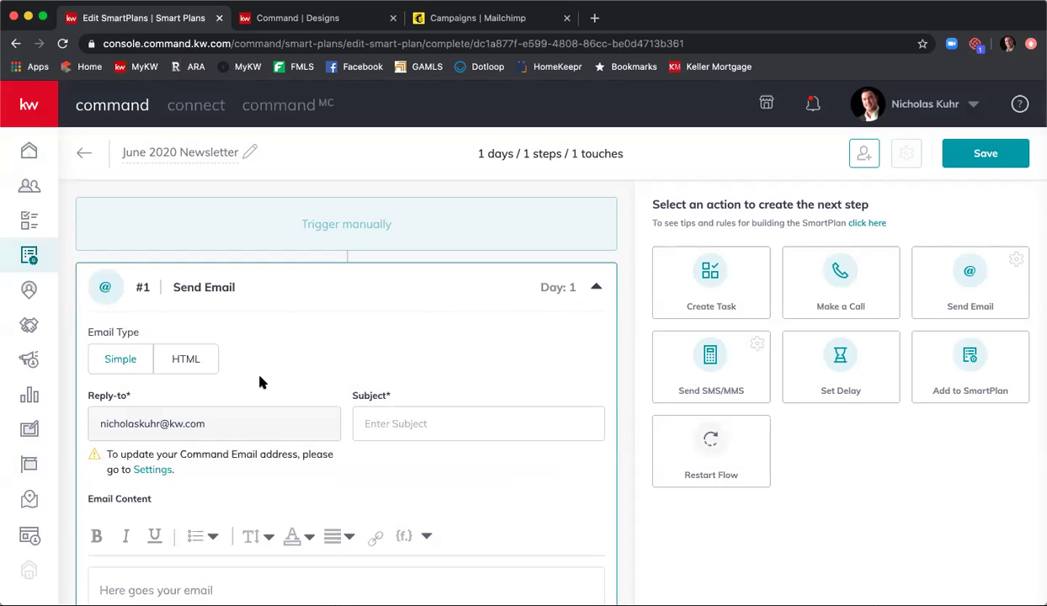
{"action": "scroll", "coordinate": [427, 387], "scroll_direction": "down", "scroll_amount": 1}
{"action": "left_click", "coordinate": [433, 384]}
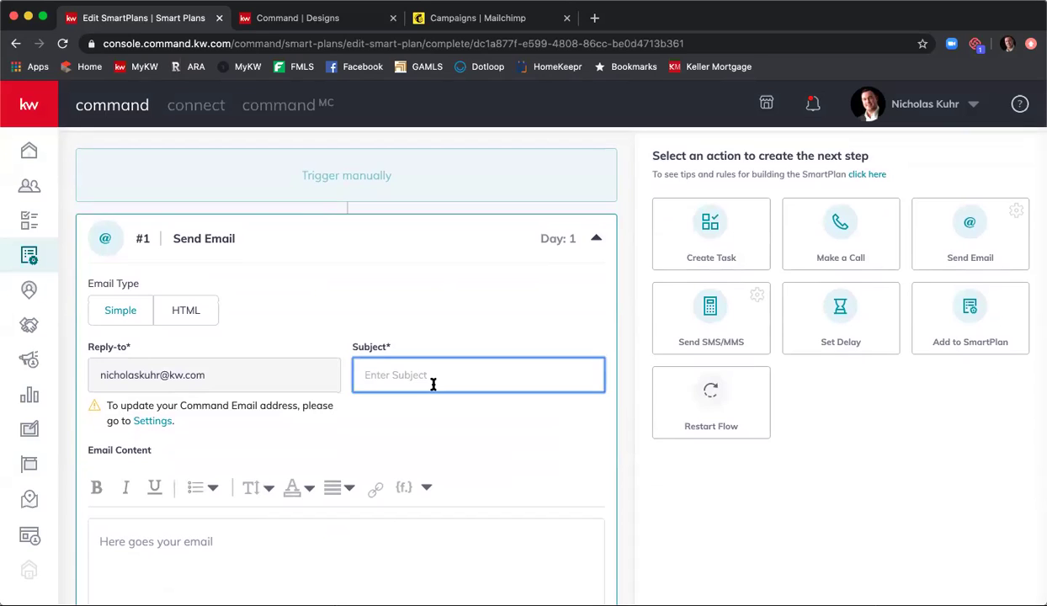
{"action": "type", "text": "Great Summer Activities for the Whole Family!"}
{"action": "scroll", "coordinate": [404, 405], "scroll_direction": "down", "scroll_amount": 1}
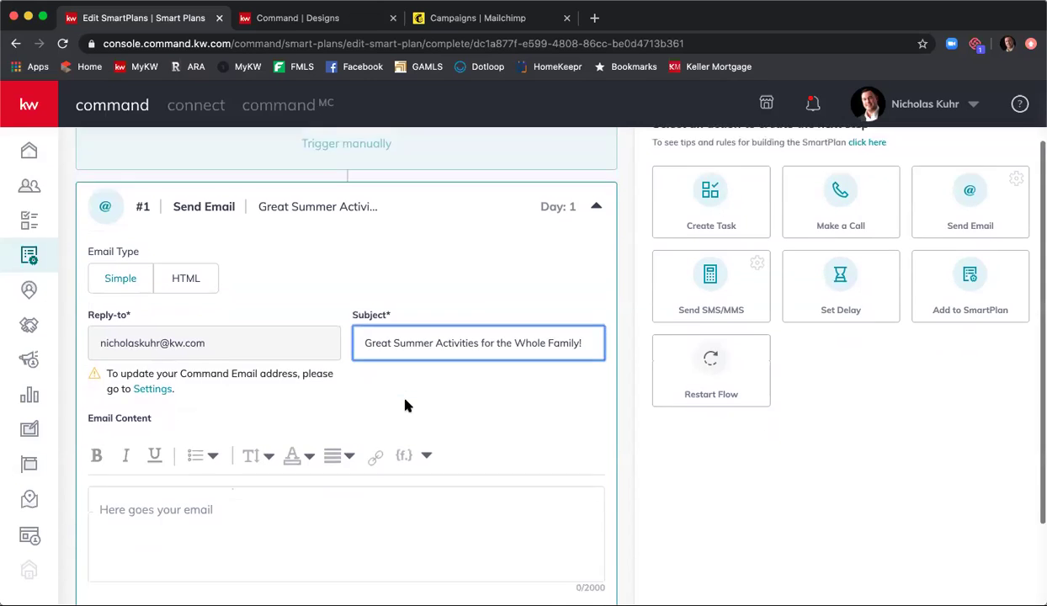
{"action": "scroll", "coordinate": [404, 406], "scroll_direction": "down", "scroll_amount": 3}
{"action": "left_click", "coordinate": [314, 398]}
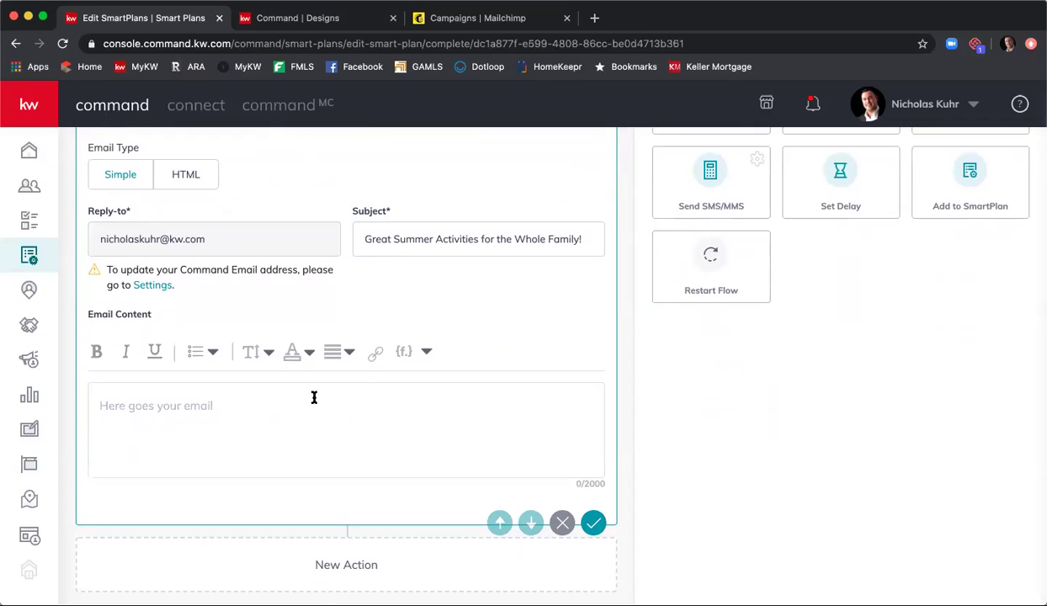
Write the greeting 'Hi' followed by the contact.first.name merge field.
{"action": "type", "text": "Hi"}
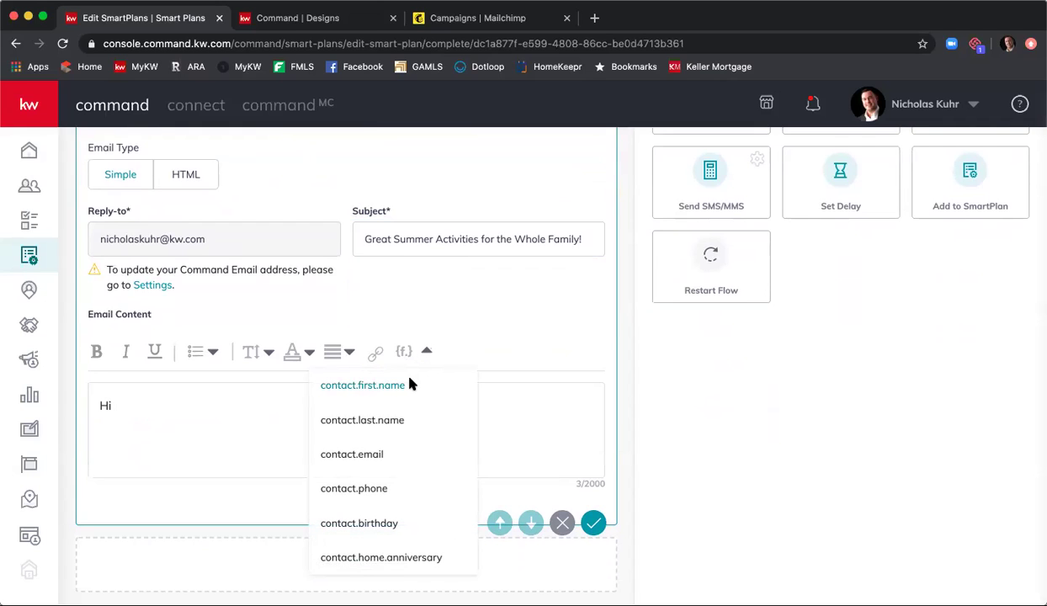
{"action": "left_click", "coordinate": [410, 385]}
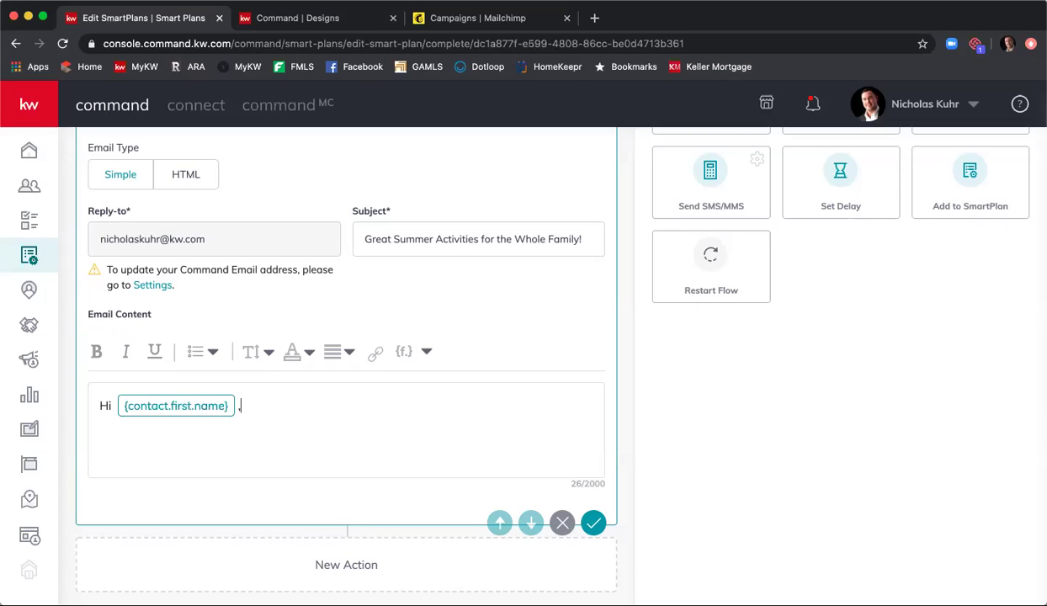
{"action": "key", "text": "Return"}
Type the opening lines about Summer flying by and the kids already being bored.
{"action": "type", "text": "I hope you're haveing a great s"}
{"action": "key", "text": "BackSpace"}
{"action": "type", "text": "Summer.  Time has floen"}
{"action": "key", "text": "BackSpace"}
{"action": "key", "text": "BackSpace"}
{"action": "type", "text": "wn by.  I know your kir"}
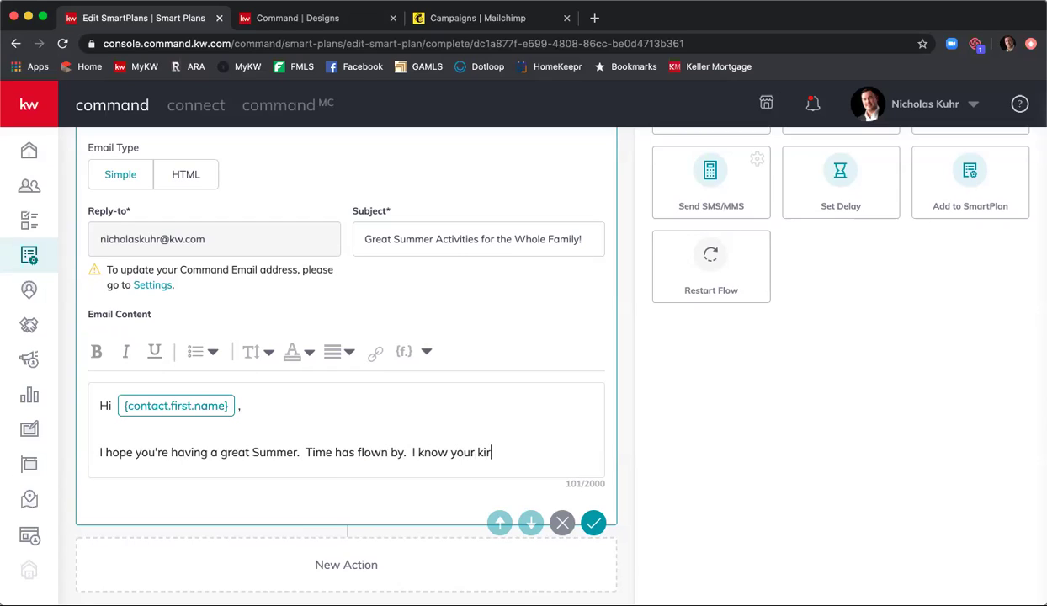
{"action": "key", "text": "BackSpace"}
{"action": "type", "text": "ds are probably already bored, so I put togeter a list of"}
Correct 'together' and finish the sentence about safe family activities that won't break the bank.
{"action": "left_click", "coordinate": [245, 475]}
{"action": "type", "text": "h"}
{"action": "left_click", "coordinate": [356, 473]}
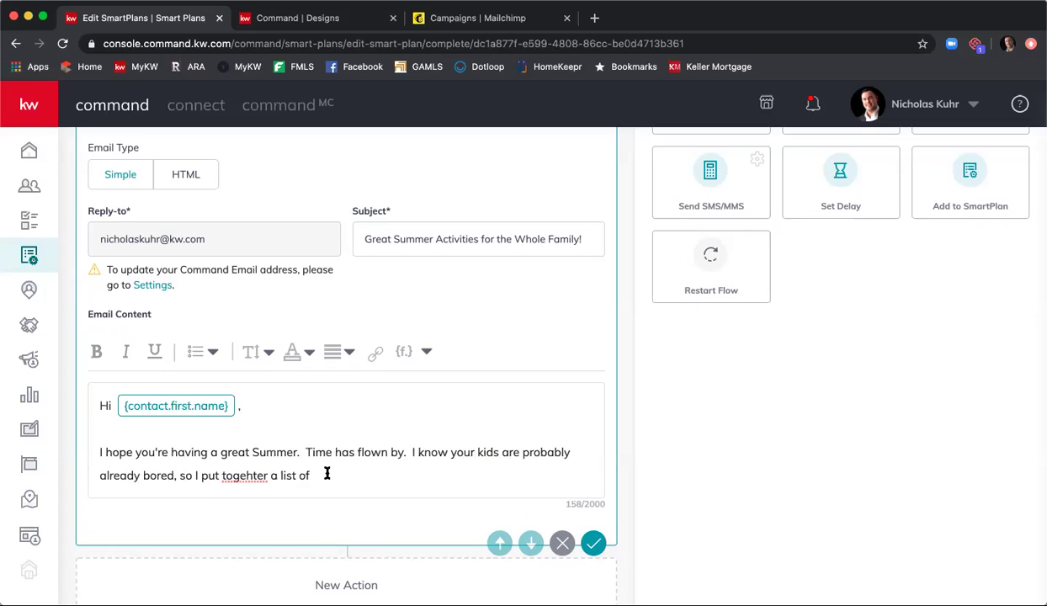
{"action": "left_click", "coordinate": [255, 475]}
{"action": "key", "text": "BackSpace"}
{"action": "key", "text": "BackSpace"}
{"action": "type", "text": "th"}
{"action": "left_click", "coordinate": [335, 480]}
{"action": "type", "text": "fun activities for the wh"}
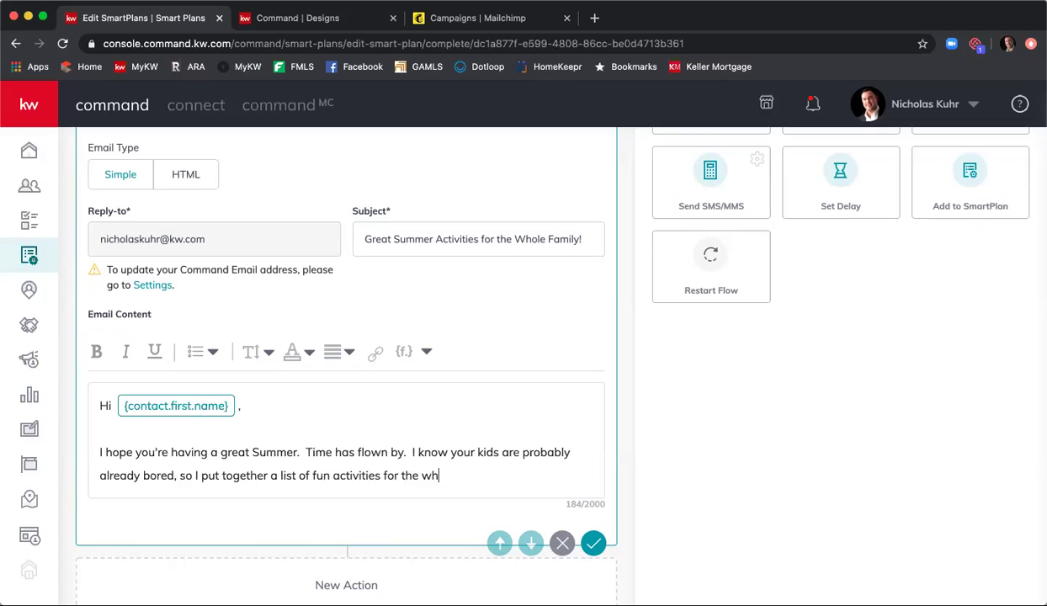
{"action": "type", "text": "ole family that are"}
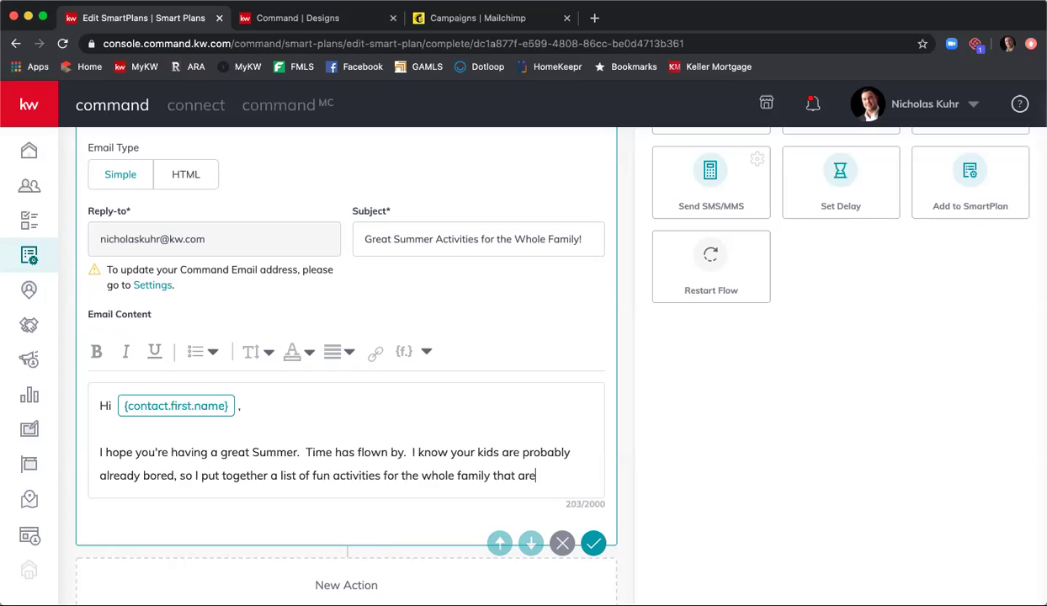
{"action": "type", "text": " safe and won"}
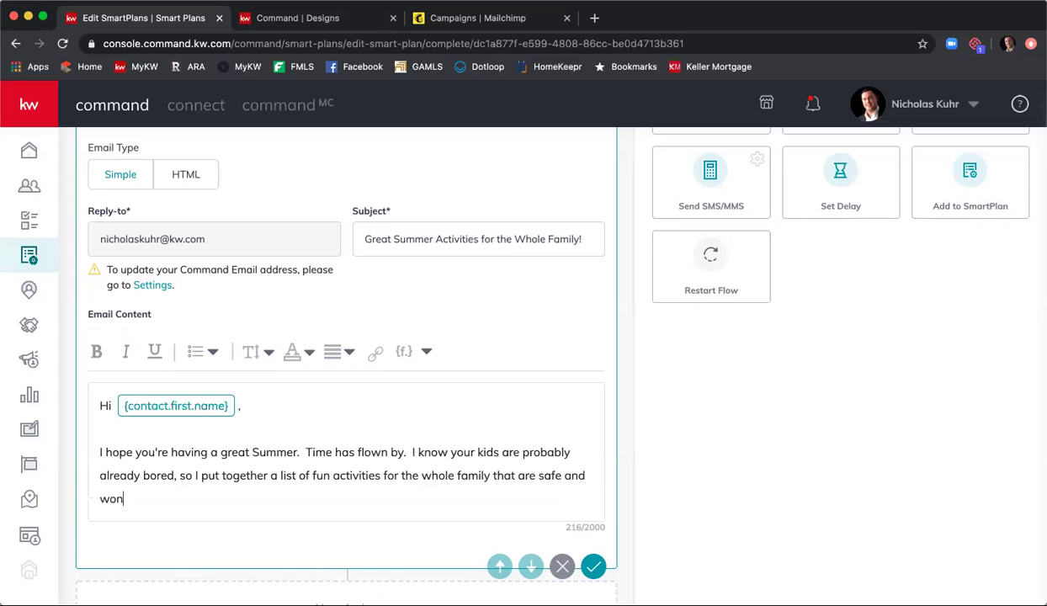
{"action": "type", "text": "'t break the bank!"}
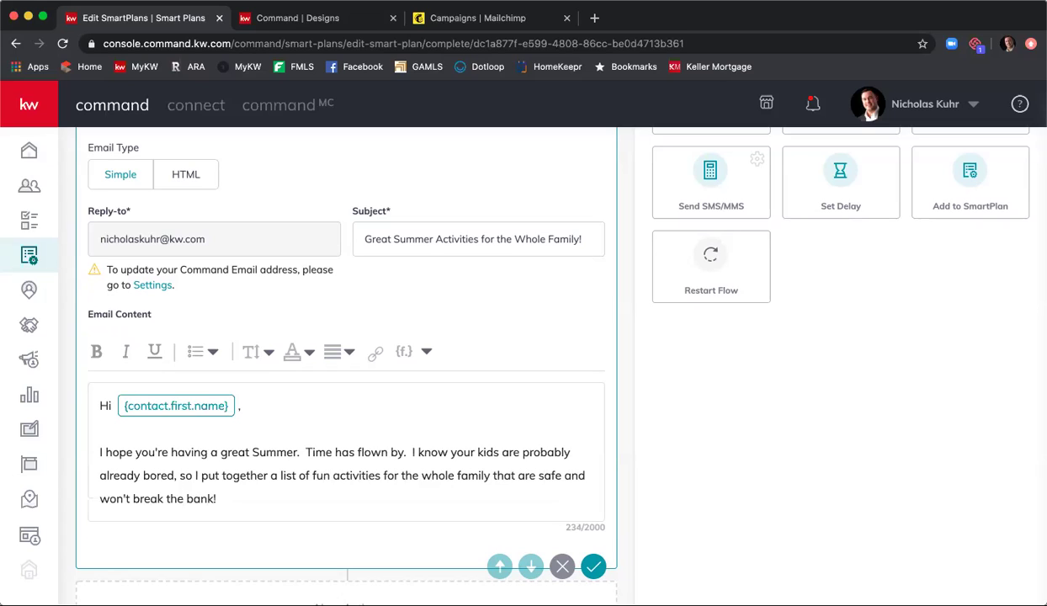
{"action": "key", "text": "Return"}
{"action": "key", "text": "Return"}
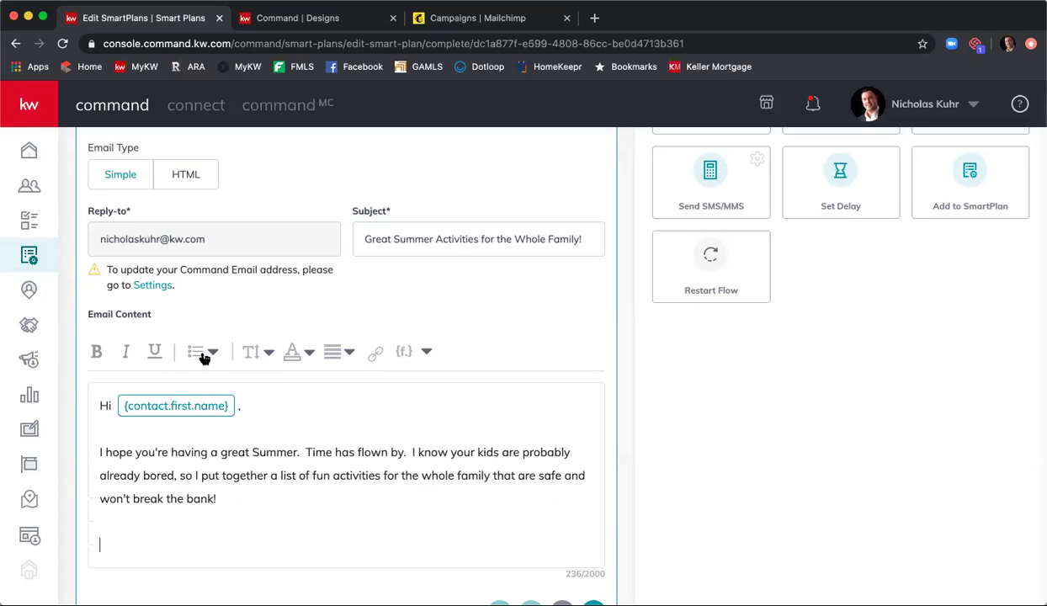
Start a bulleted list with the item 'Six Flags White Water'.
{"action": "left_click", "coordinate": [195, 355]}
{"action": "left_click", "coordinate": [203, 383]}
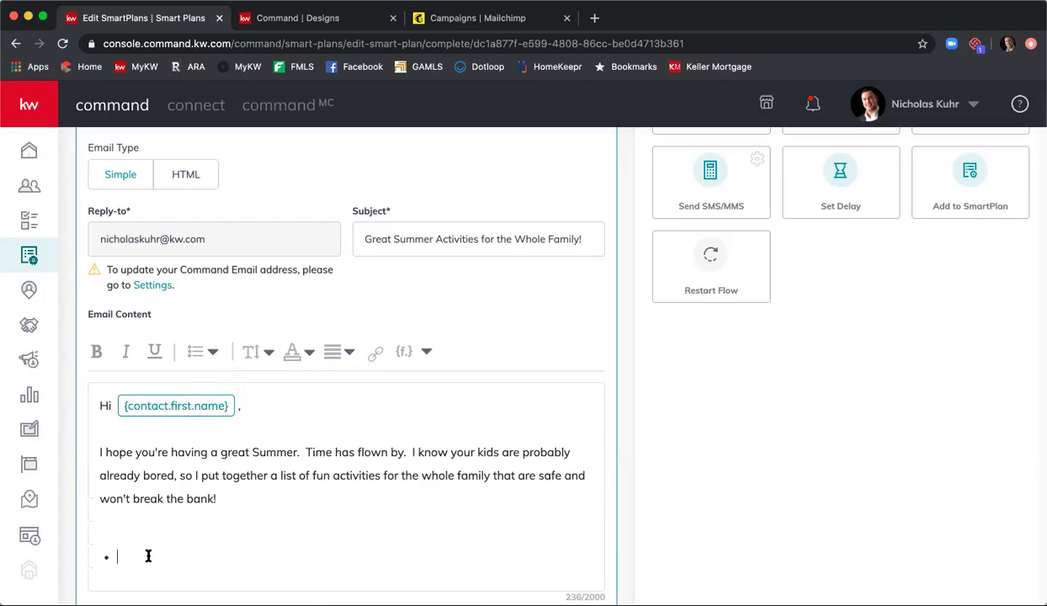
{"action": "type", "text": "Six Flags White Wa"}
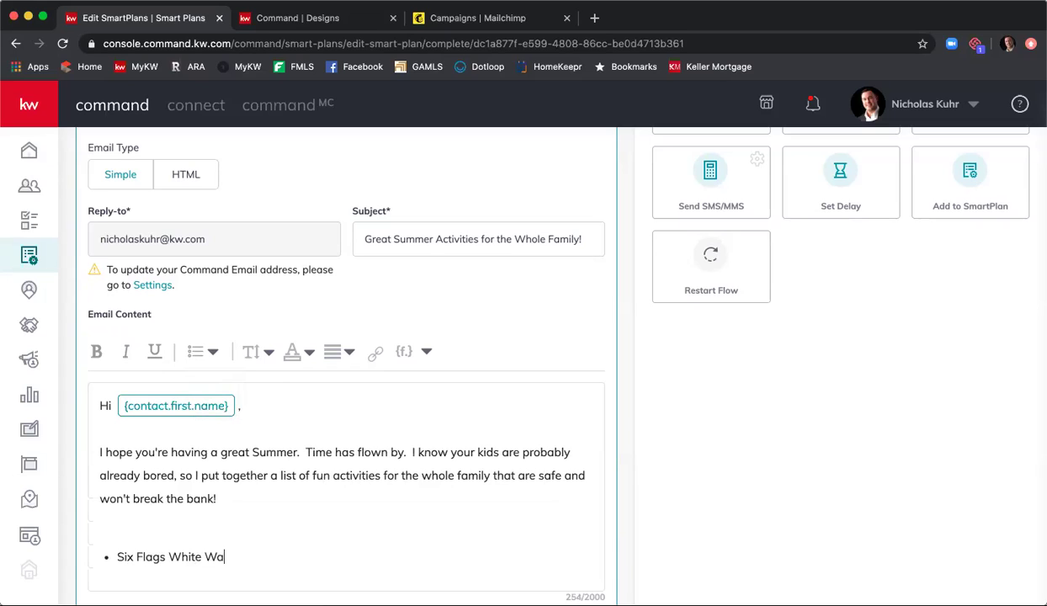
{"action": "type", "text": "tet"}
{"action": "key", "text": "BackSpace"}
{"action": "key", "text": "BackSpace"}
{"action": "type", "text": "er"}
{"action": "key", "text": "Return"}
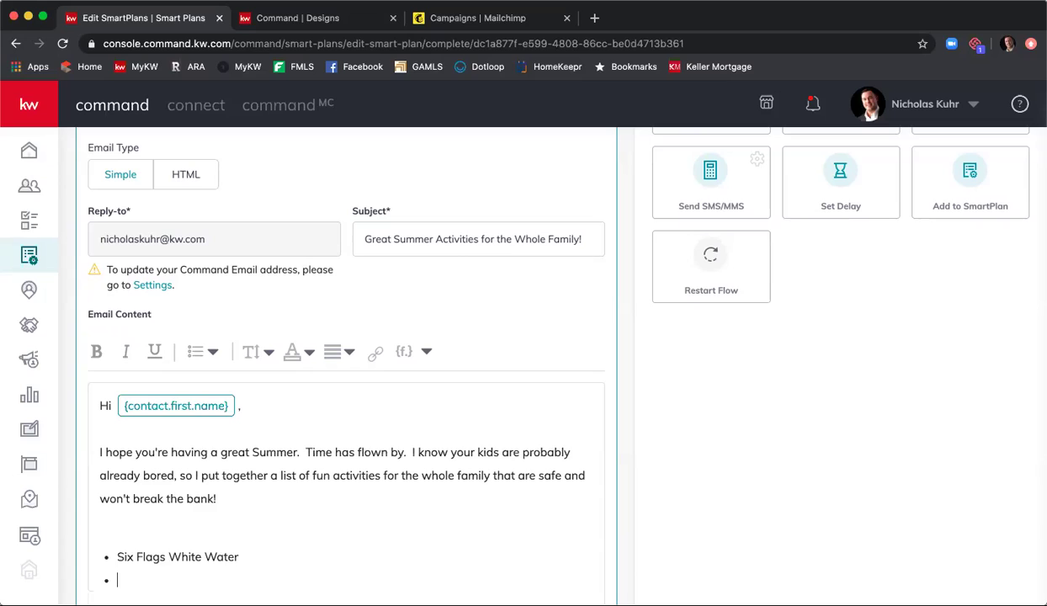
Set the second bullet to right alignment, then return it to left alignment.
{"action": "left_click", "coordinate": [206, 357]}
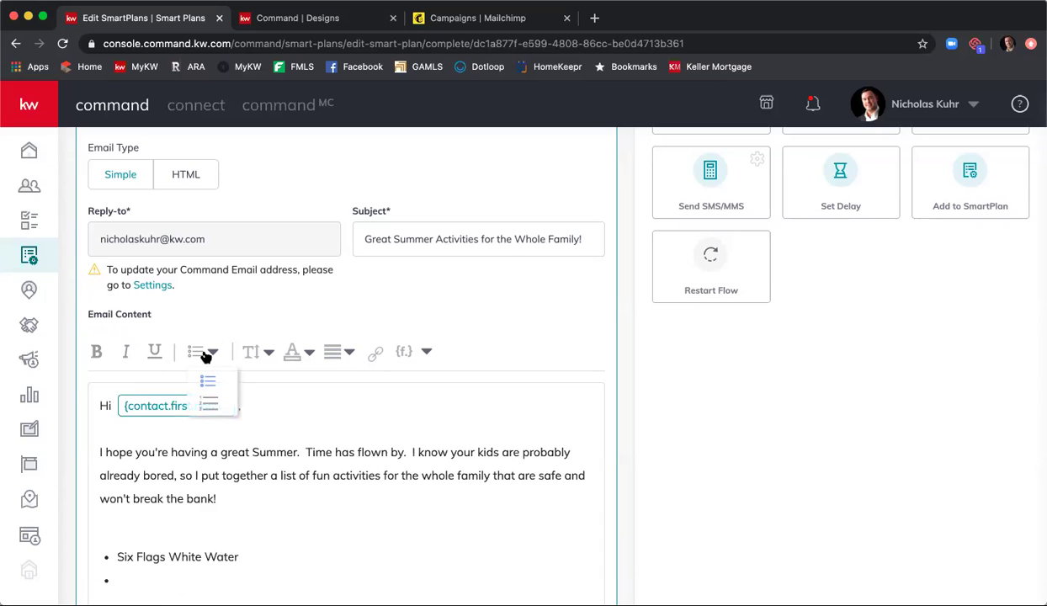
{"action": "left_click", "coordinate": [307, 352]}
{"action": "left_click", "coordinate": [349, 354]}
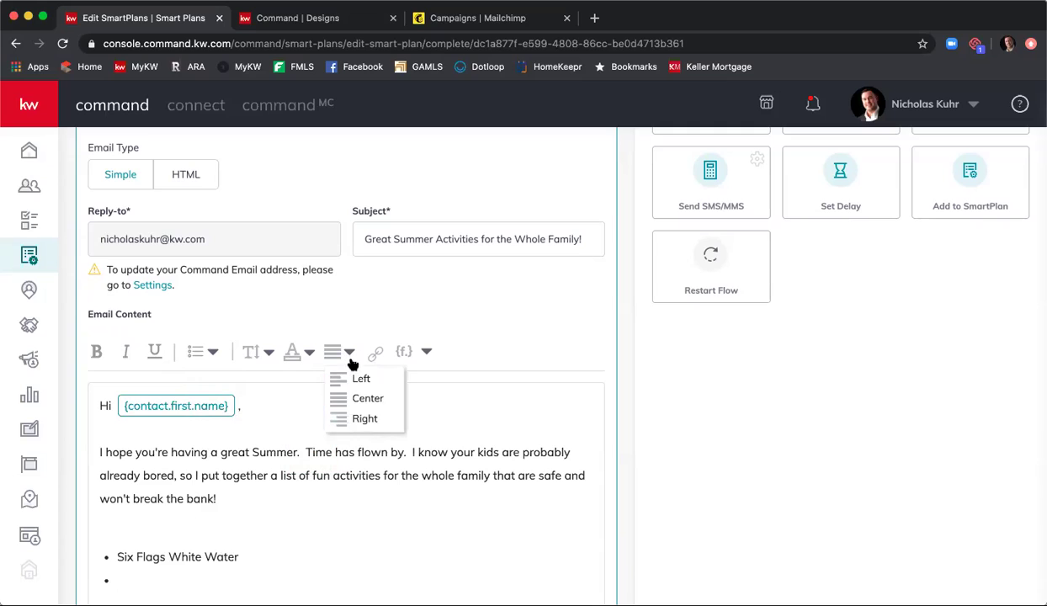
{"action": "left_click", "coordinate": [364, 419]}
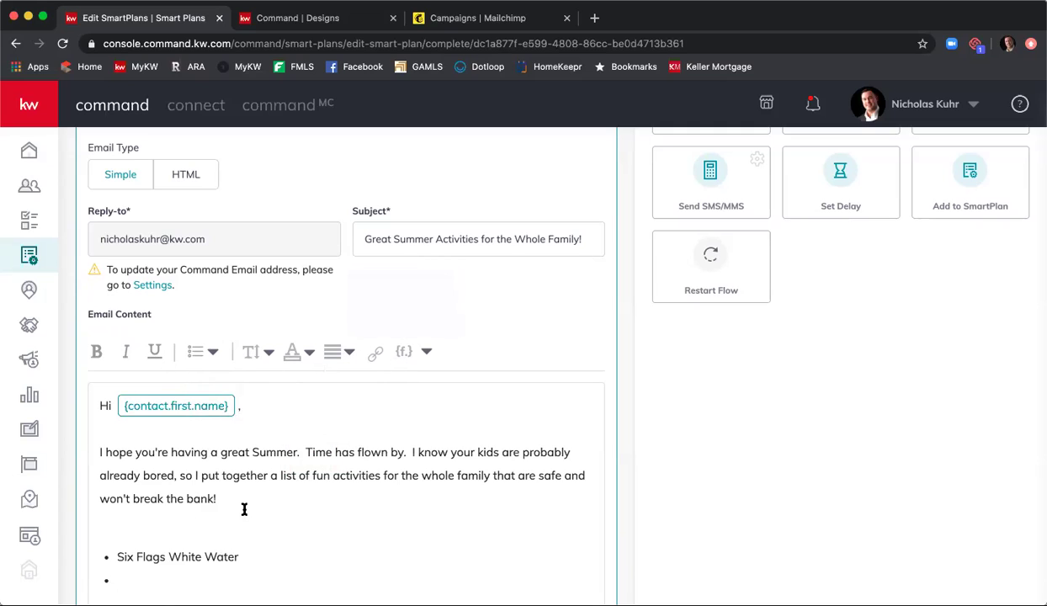
{"action": "scroll", "coordinate": [244, 558], "scroll_direction": "down", "scroll_amount": 1}
{"action": "scroll", "coordinate": [244, 558], "scroll_direction": "down", "scroll_amount": 1}
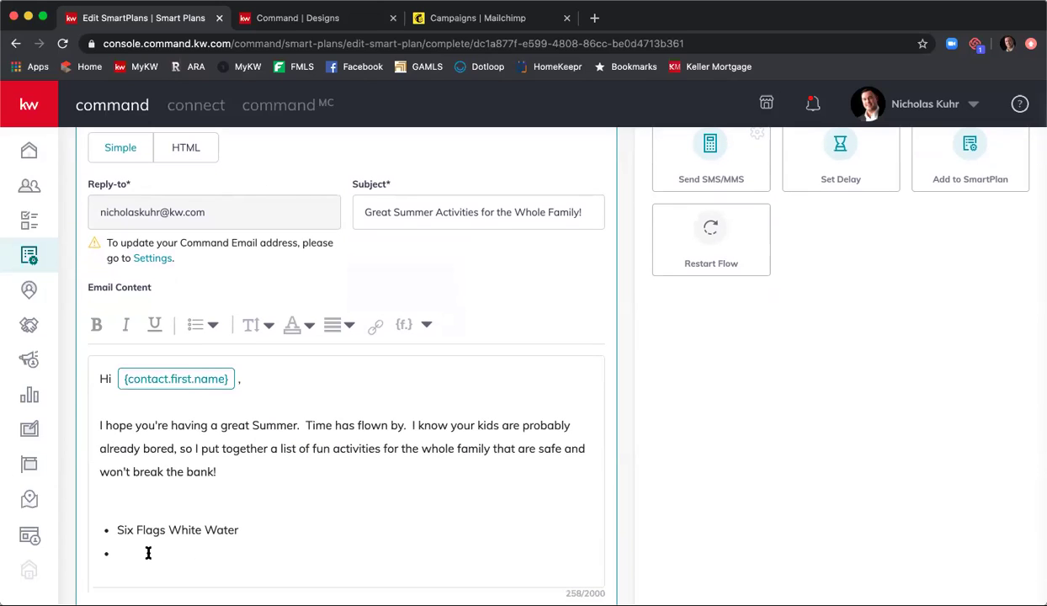
{"action": "left_click", "coordinate": [349, 325]}
{"action": "left_click", "coordinate": [351, 352]}
{"action": "type", "text": "sav"}
{"action": "key", "text": "BackSpace"}
{"action": "key", "text": "BackSpace"}
{"action": "key", "text": "BackSpace"}
{"action": "type", "text": "Save 20% off "}
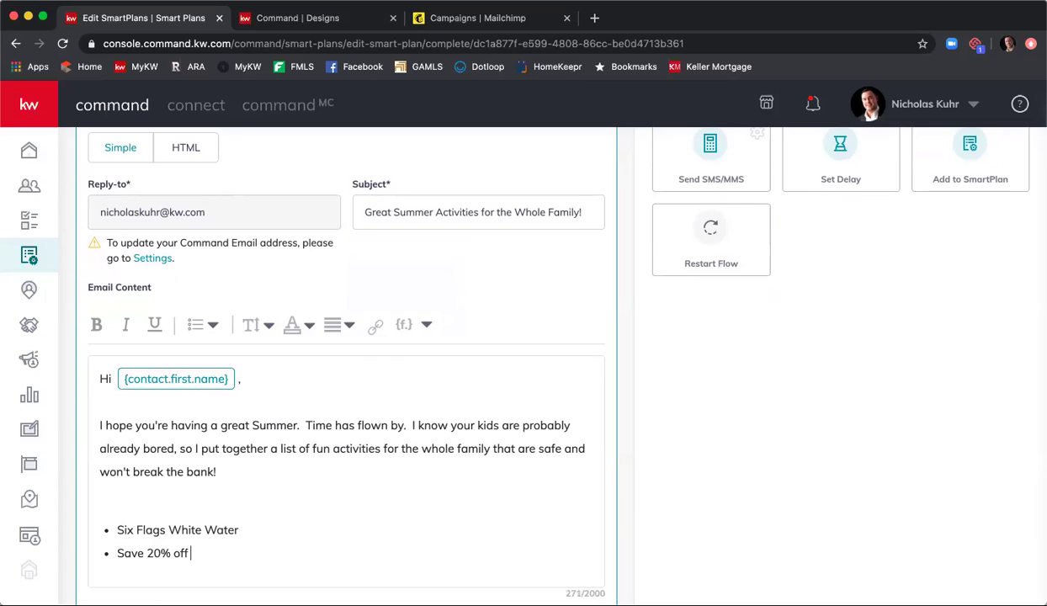
{"action": "type", "text": "tickets wth"}
{"action": "type", "text": "th this coupo"}
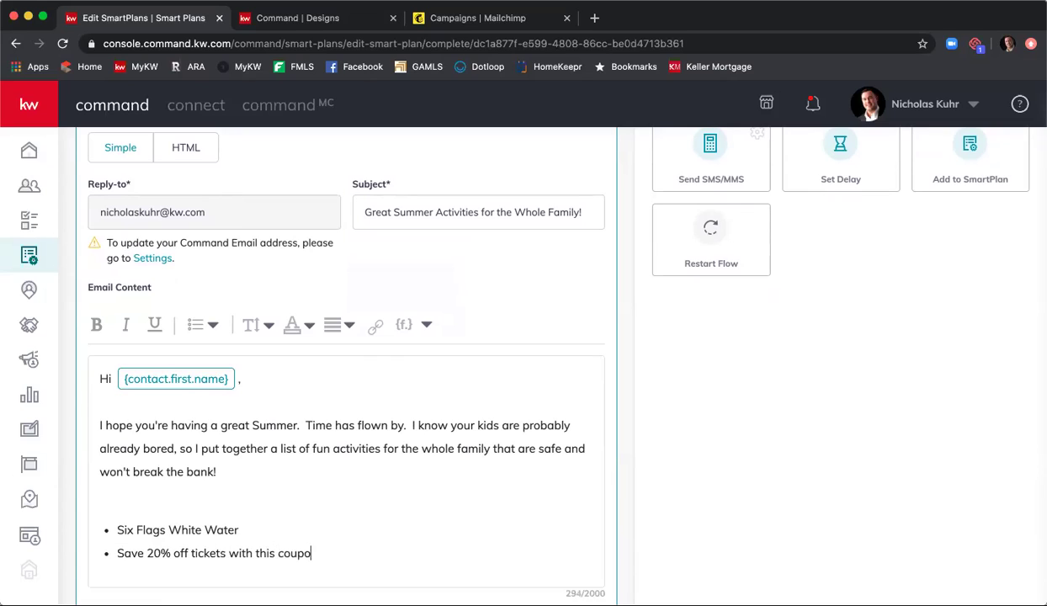
{"action": "type", "text": "n - www.whitewater.com"}
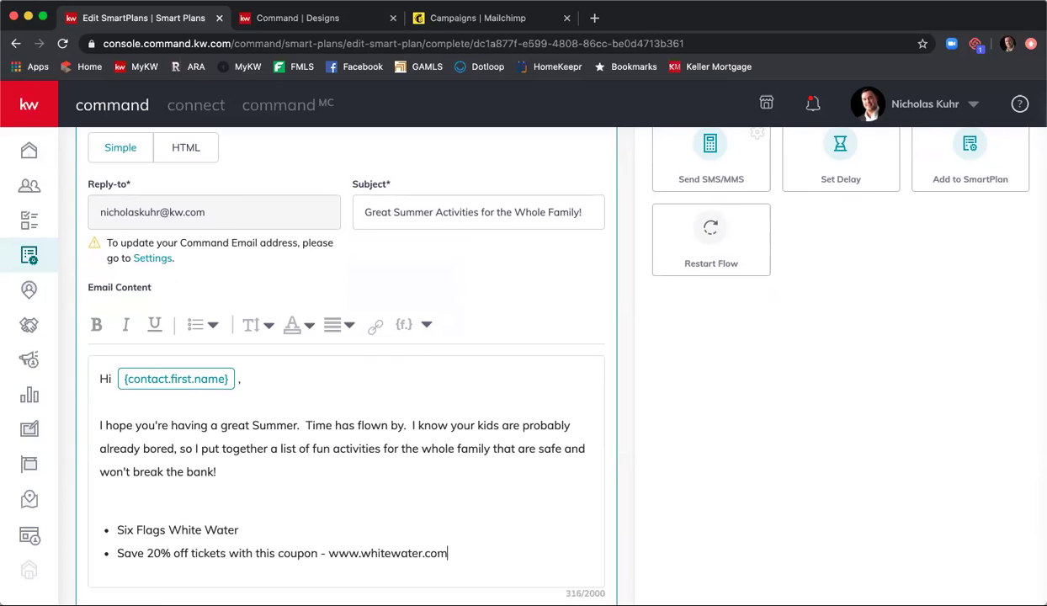
{"action": "type", "text": "/coupon"}
{"action": "left_click_drag", "start_coordinate": [493, 553], "coordinate": [328, 553]}
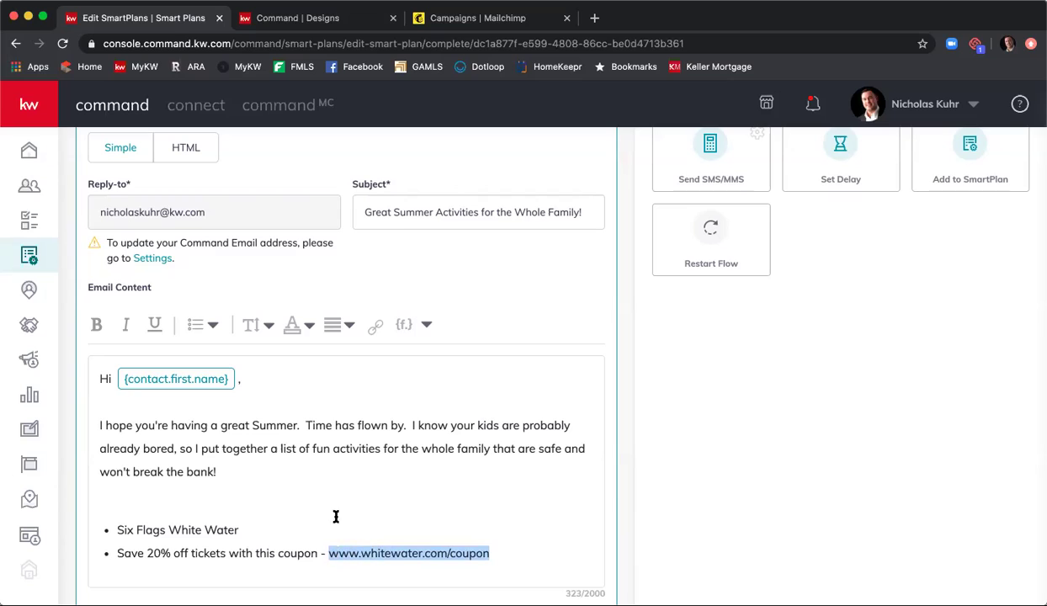
{"action": "left_click", "coordinate": [376, 325]}
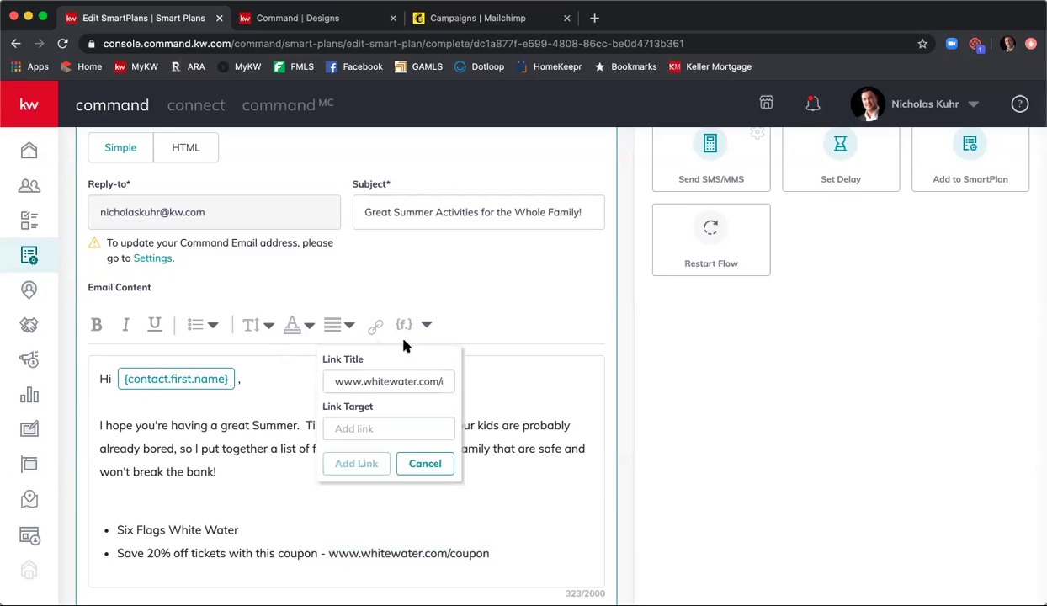
{"action": "triple_click", "coordinate": [388, 382]}
{"action": "key", "text": "super+c"}
{"action": "left_click", "coordinate": [384, 429]}
{"action": "key", "text": "super+v"}
{"action": "left_click", "coordinate": [362, 463]}
Add a new line below the coupon item and remove its bullet formatting.
{"action": "scroll", "coordinate": [455, 505], "scroll_direction": "down", "scroll_amount": 1}
{"action": "left_click", "coordinate": [506, 521]}
{"action": "key", "text": "Return"}
{"action": "key", "text": "Return"}
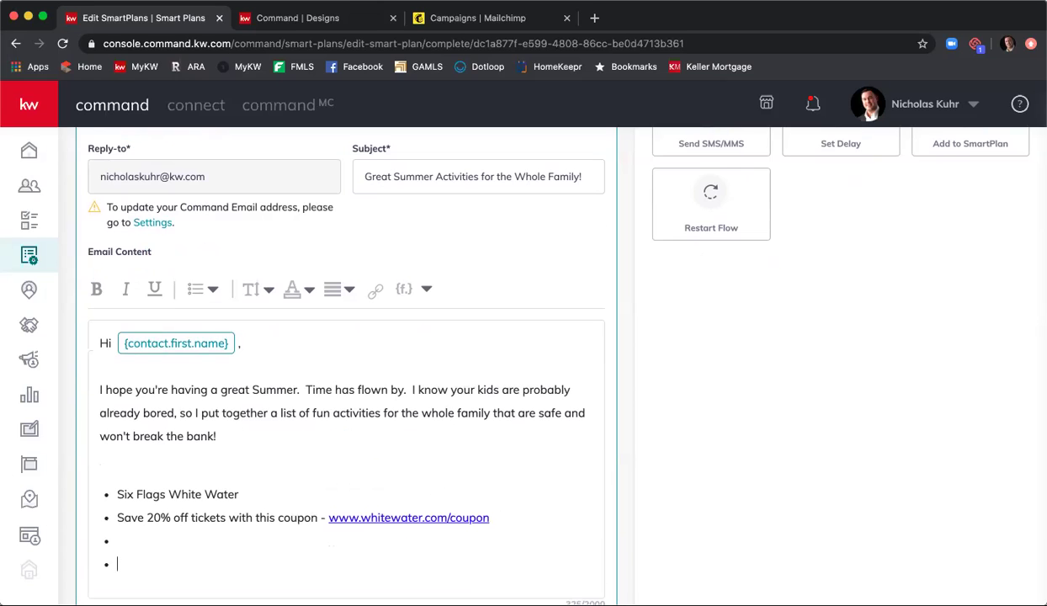
{"action": "left_click", "coordinate": [196, 289]}
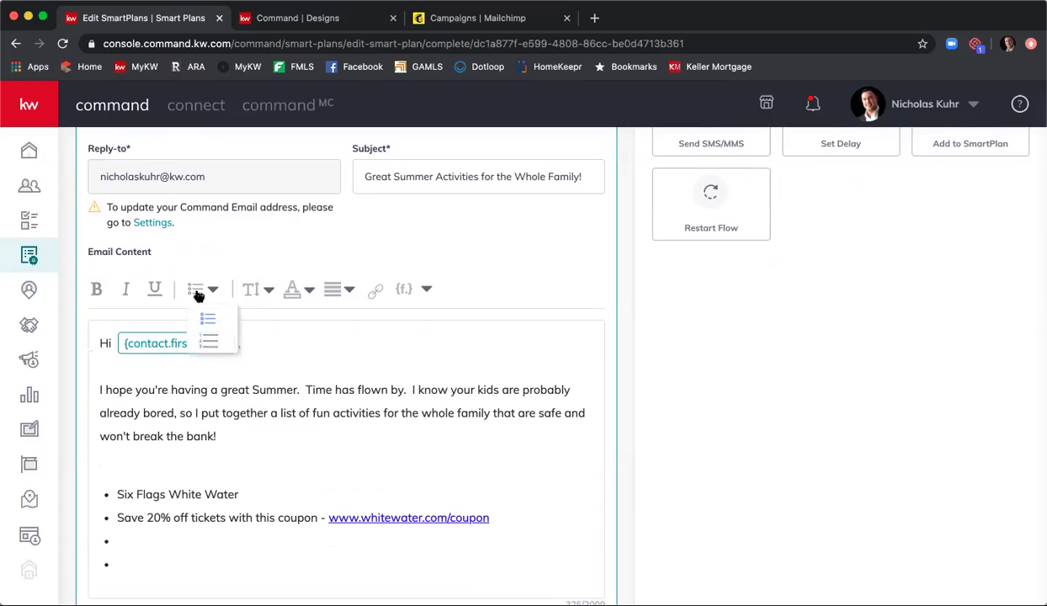
{"action": "left_click", "coordinate": [141, 565]}
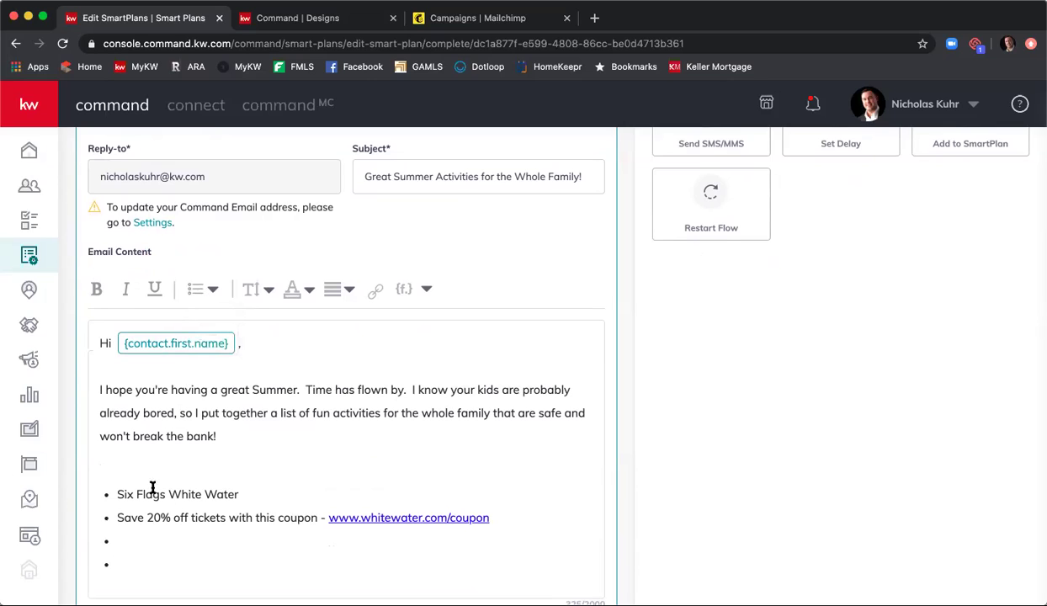
{"action": "left_click", "coordinate": [211, 290]}
{"action": "left_click", "coordinate": [207, 316]}
Type the closing 'Have an amazing Summer!', 'Thank you,' and the sender's first name.
{"action": "type", "text": "P"}
{"action": "type", "text": "Have a"}
{"action": "type", "text": "n amazing"}
{"action": "type", "text": " Summer!"}
{"action": "key", "text": "Return"}
{"action": "key", "text": "Return"}
{"action": "type", "text": "Thank you,"}
{"action": "key", "text": "Return"}
{"action": "type", "text": "Nick"}
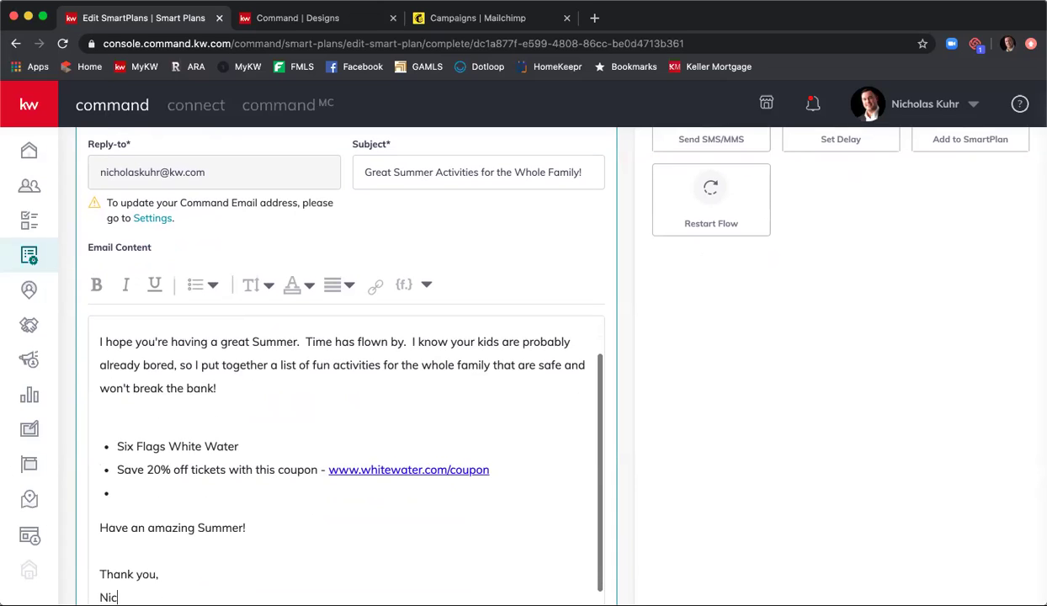
{"action": "key", "text": "Return"}
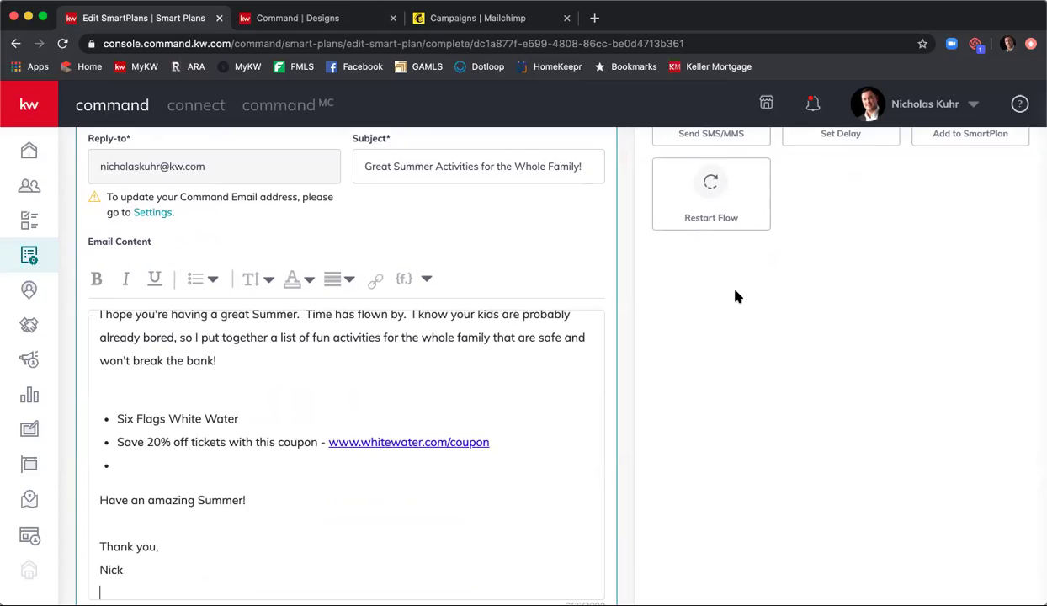
{"action": "scroll", "coordinate": [589, 297], "scroll_direction": "down", "scroll_amount": 2}
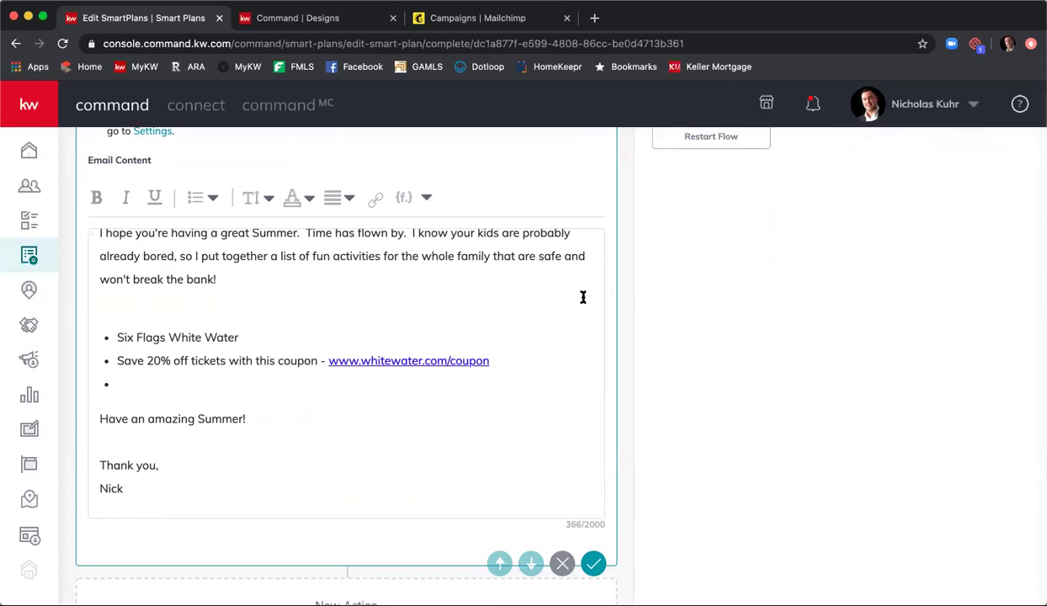
Add signature lines with the sender's e-mail address, phone number and website.
{"action": "key", "text": "Return"}
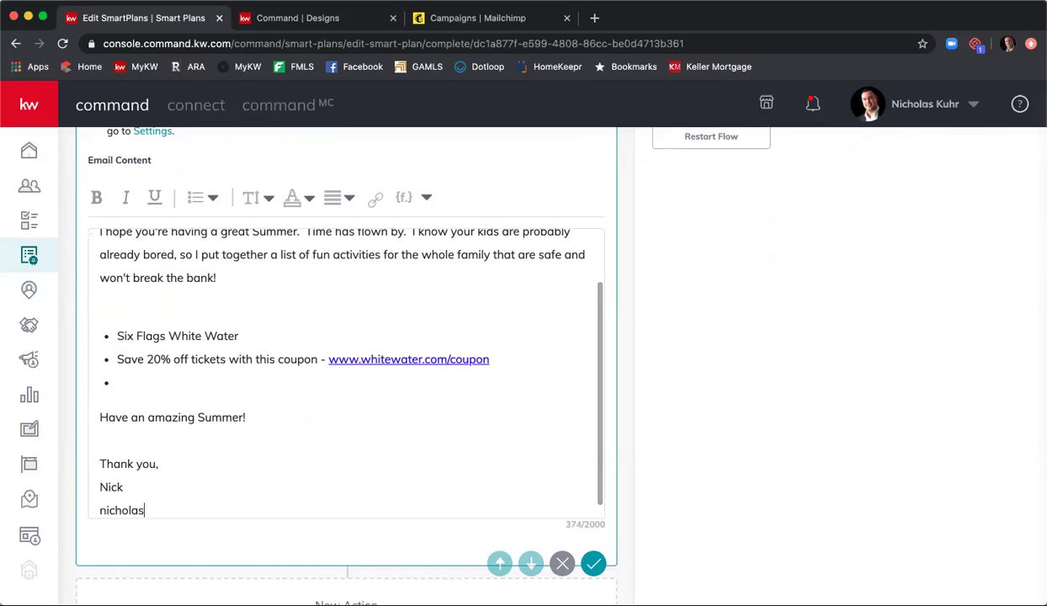
{"action": "key", "text": "Return"}
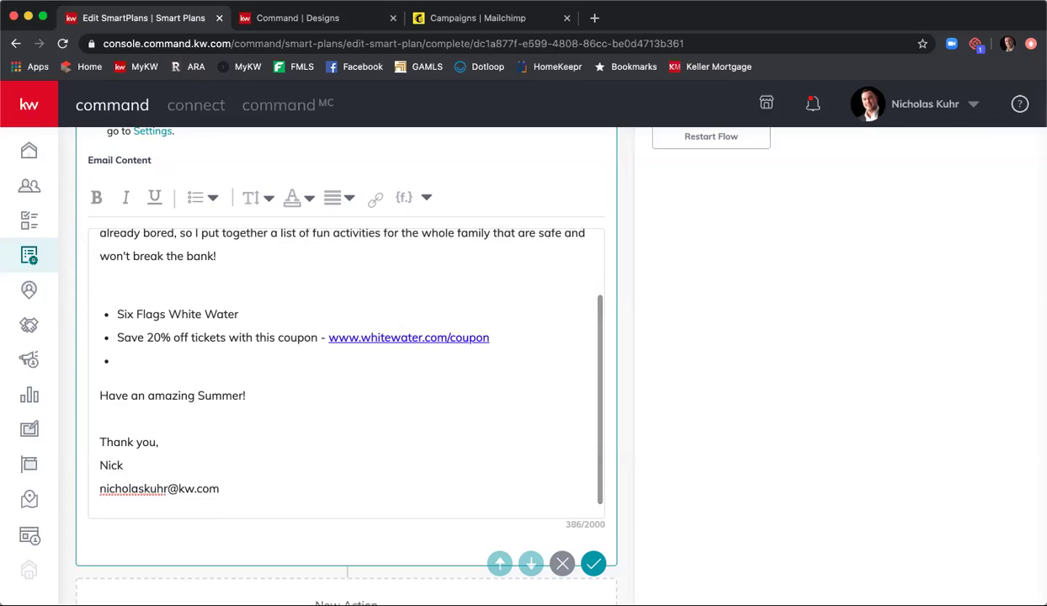
{"action": "key", "text": "Return"}
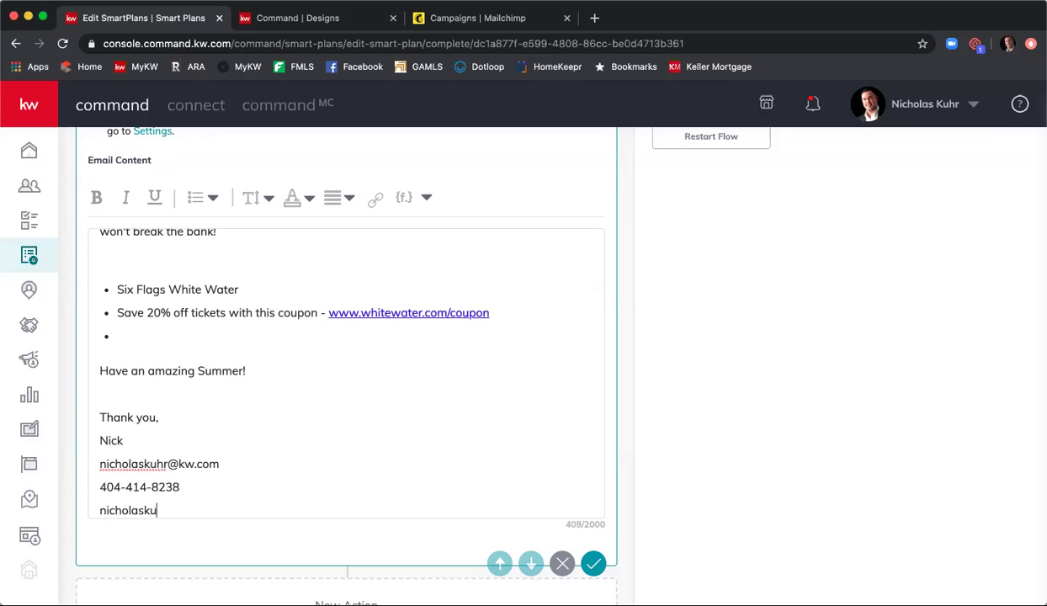
Turn the signature e-mail address into a link pointing to that address.
{"action": "left_click_drag", "start_coordinate": [223, 463], "coordinate": [77, 464]}
{"action": "left_click", "coordinate": [376, 197]}
{"action": "left_click", "coordinate": [387, 256]}
{"action": "triple_click", "coordinate": [387, 256]}
{"action": "key", "text": "ctrl+c"}
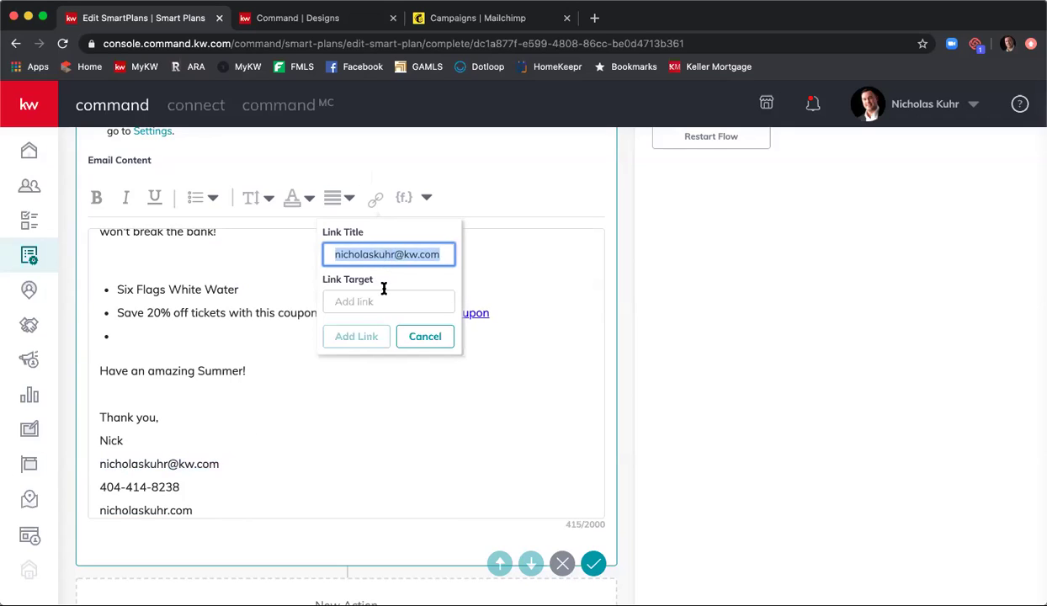
{"action": "left_click", "coordinate": [383, 295]}
{"action": "key", "text": "ctrl+v"}
{"action": "left_click", "coordinate": [371, 336]}
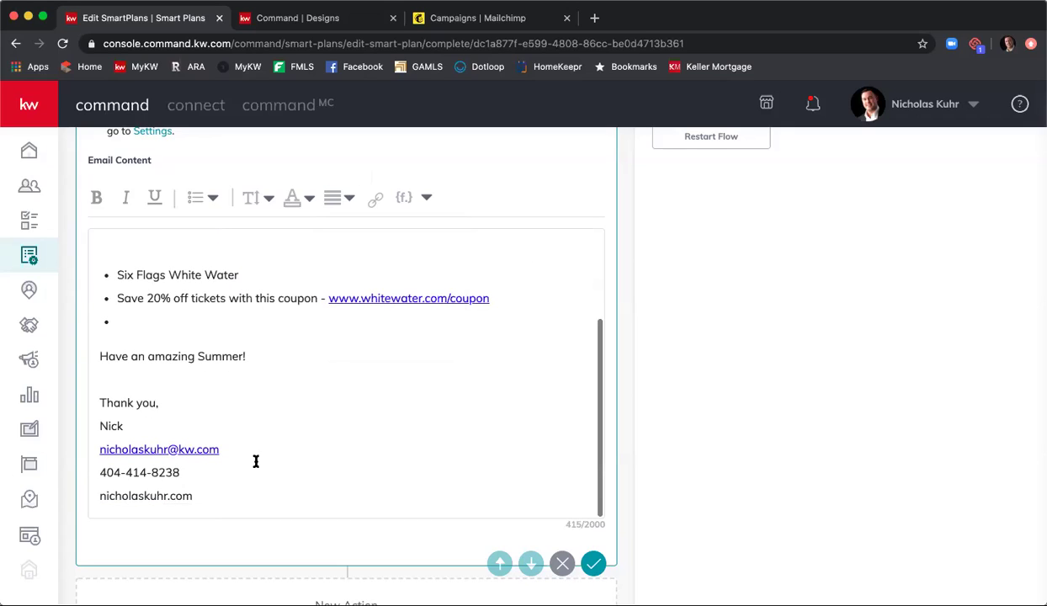
{"action": "left_click_drag", "start_coordinate": [213, 494], "coordinate": [82, 500]}
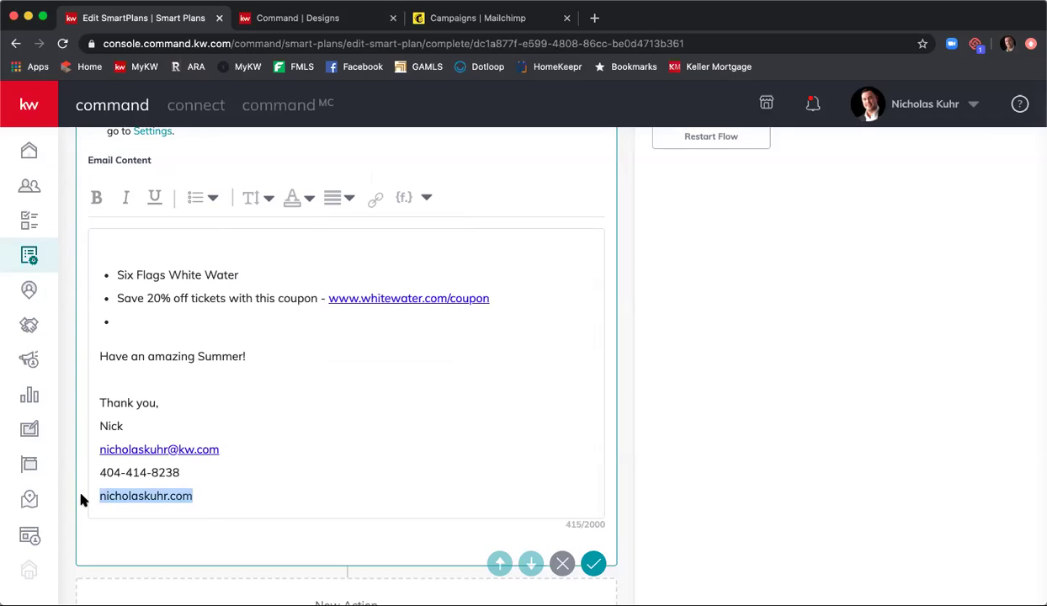
{"action": "left_click", "coordinate": [375, 198]}
{"action": "left_click", "coordinate": [373, 300]}
{"action": "double_click", "coordinate": [391, 253]}
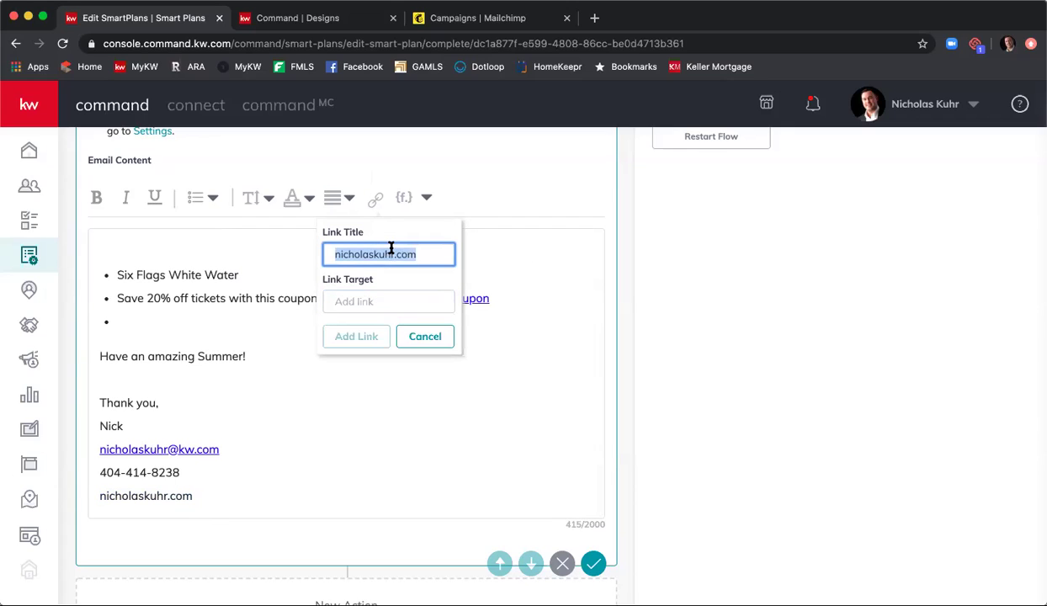
{"action": "key", "text": "ctrl+c"}
{"action": "left_click", "coordinate": [379, 301]}
{"action": "key", "text": "ctrl+v"}
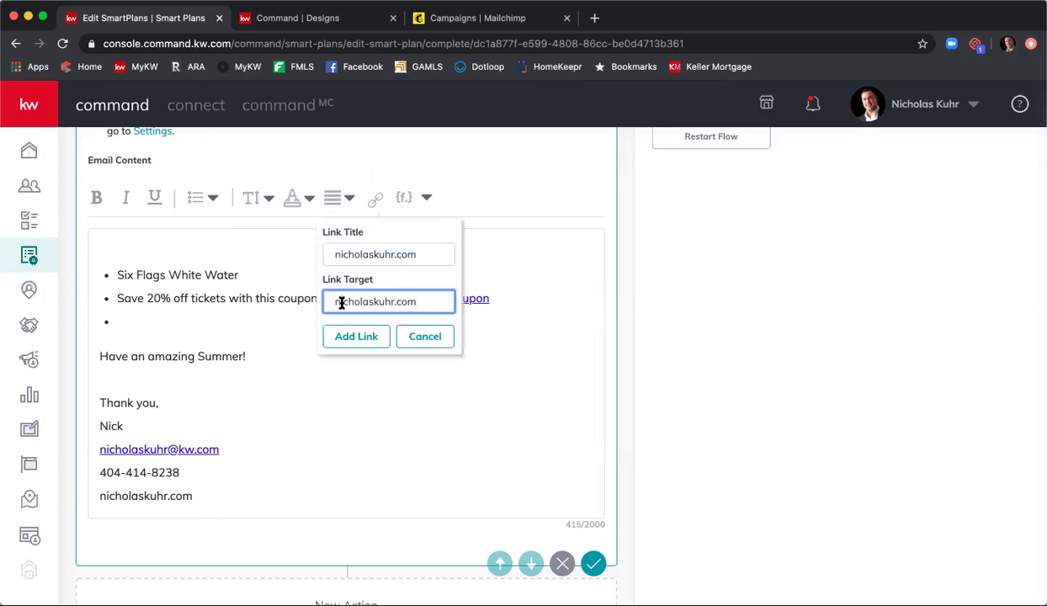
{"action": "key", "text": "super+Left"}
{"action": "type", "text": "www."}
{"action": "left_click", "coordinate": [350, 336]}
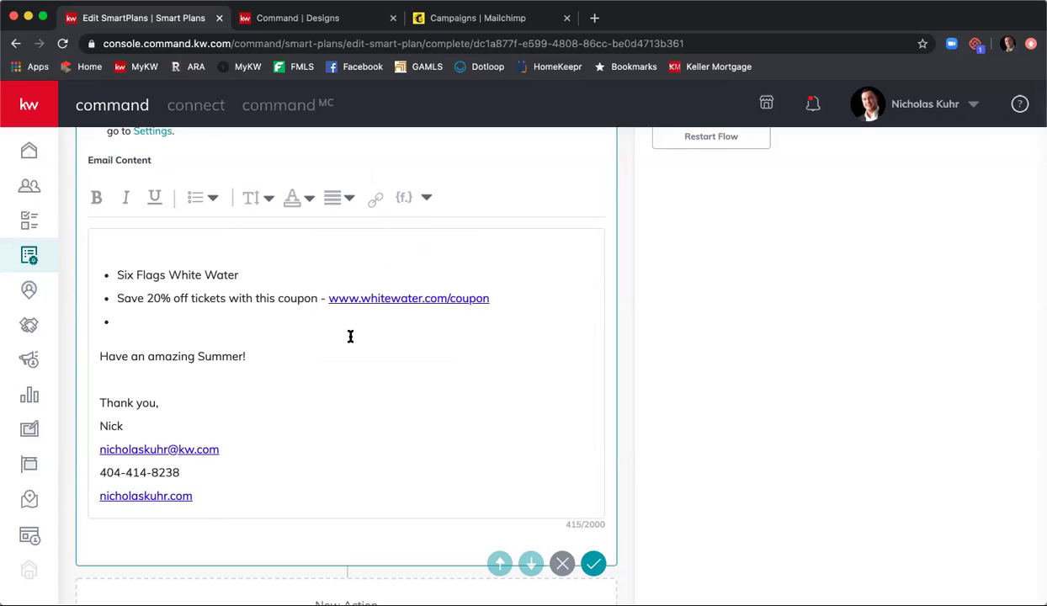
Save the June 2020 Newsletter SmartPlan with its completed email step.
{"action": "scroll", "coordinate": [415, 401], "scroll_direction": "up", "scroll_amount": 1}
{"action": "scroll", "coordinate": [415, 402], "scroll_direction": "up", "scroll_amount": 2}
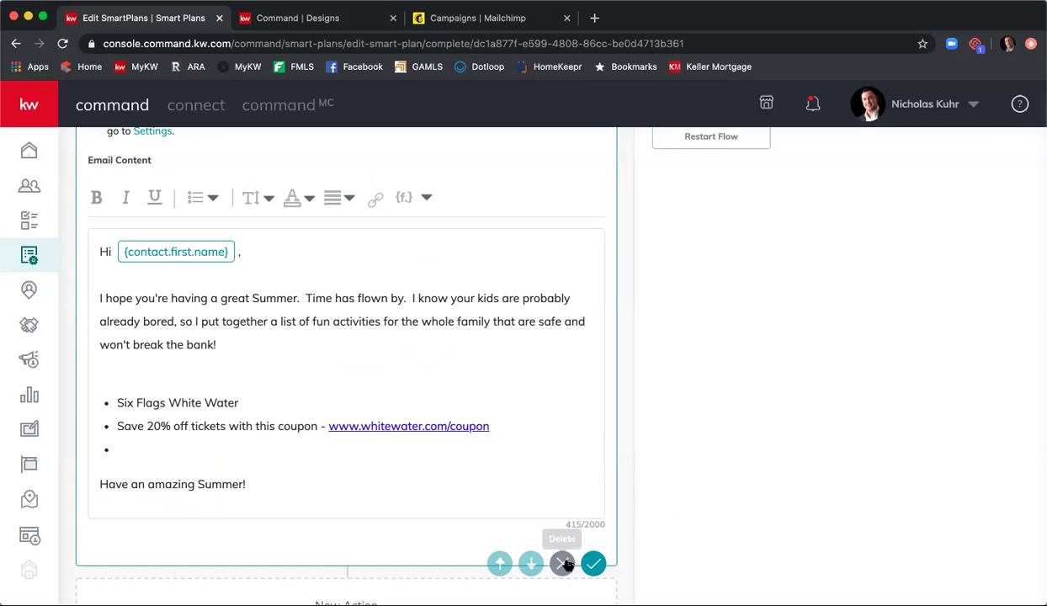
{"action": "left_click", "coordinate": [594, 564]}
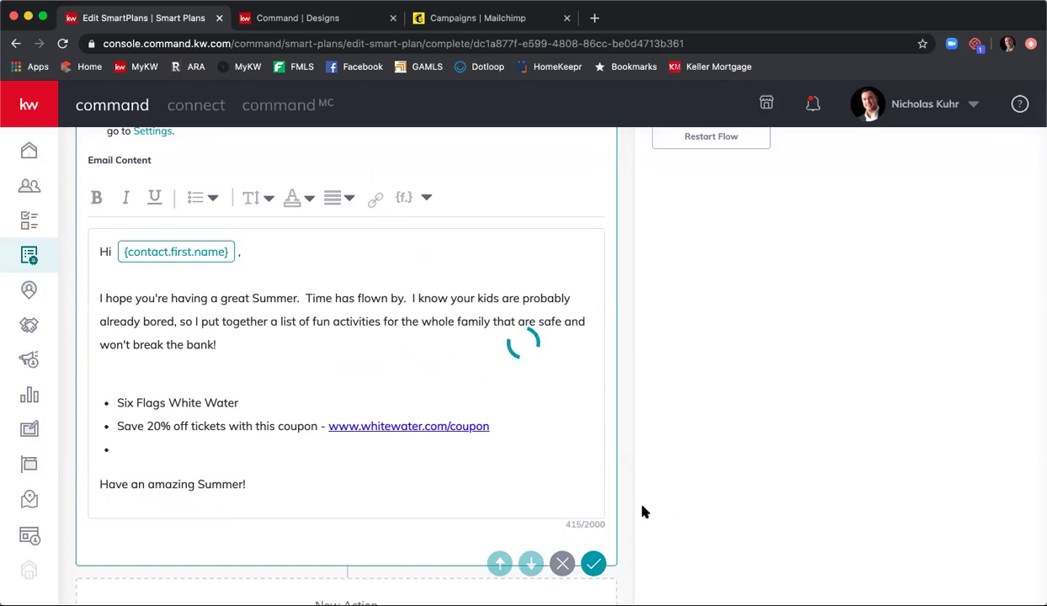
{"action": "scroll", "coordinate": [644, 514], "scroll_direction": "up", "scroll_amount": 4}
{"action": "scroll", "coordinate": [645, 515], "scroll_direction": "up", "scroll_amount": 4}
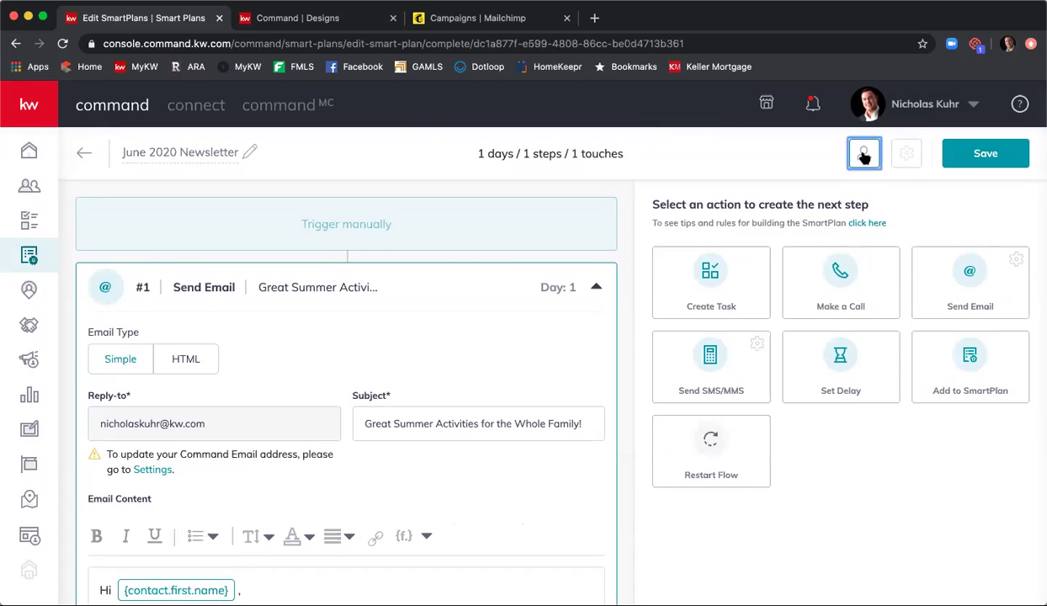
{"action": "left_click", "coordinate": [865, 156]}
Search clients by the agent's name, toggle Select All on and off, then clear the search.
{"action": "left_click", "coordinate": [574, 207]}
{"action": "type", "text": "Nicholas K"}
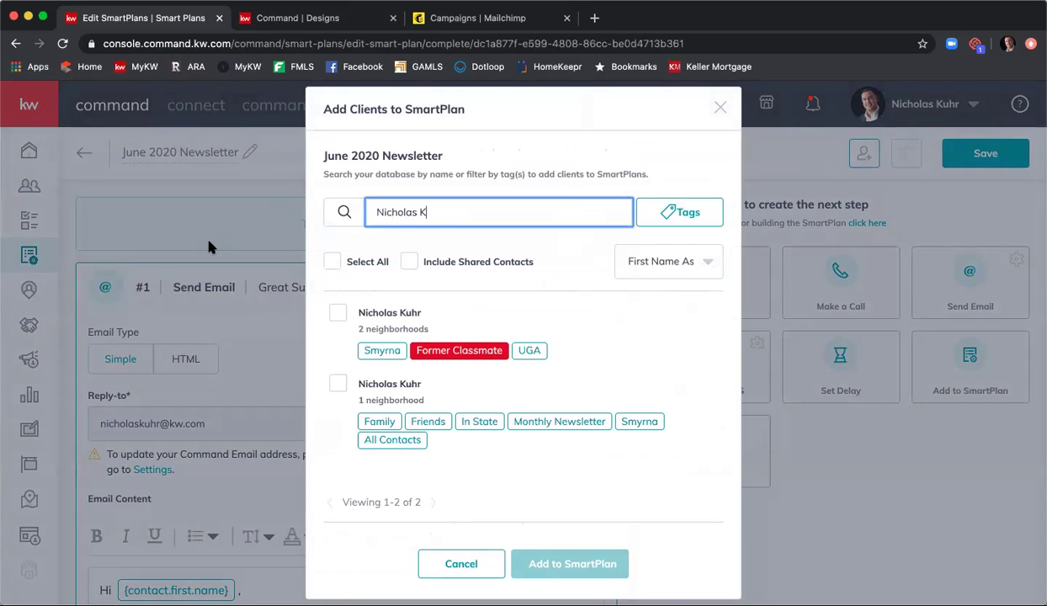
{"action": "left_click", "coordinate": [333, 262]}
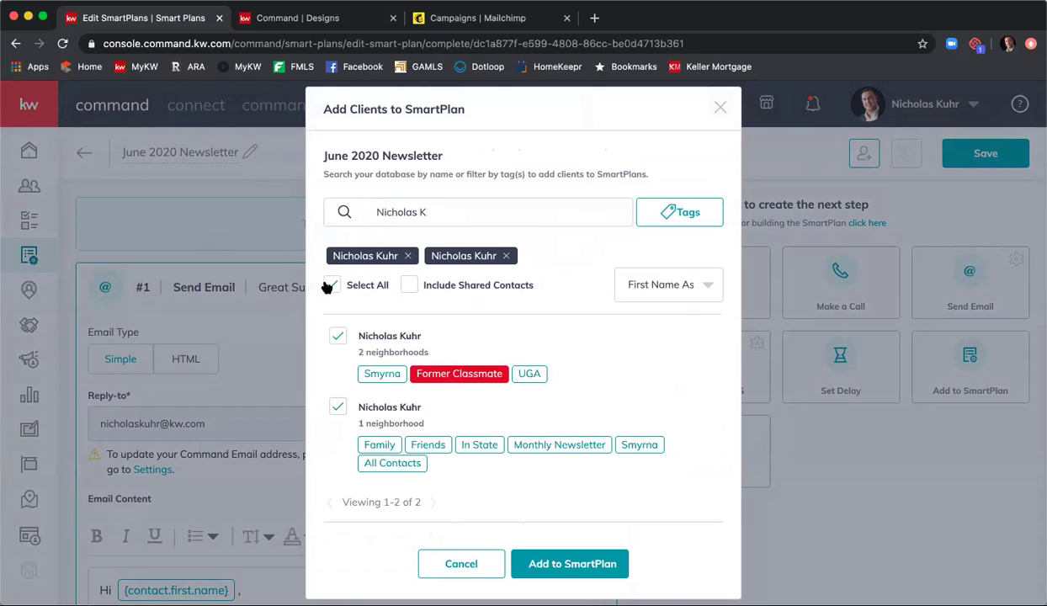
{"action": "left_click", "coordinate": [331, 285]}
{"action": "left_click_drag", "start_coordinate": [447, 213], "coordinate": [357, 209]}
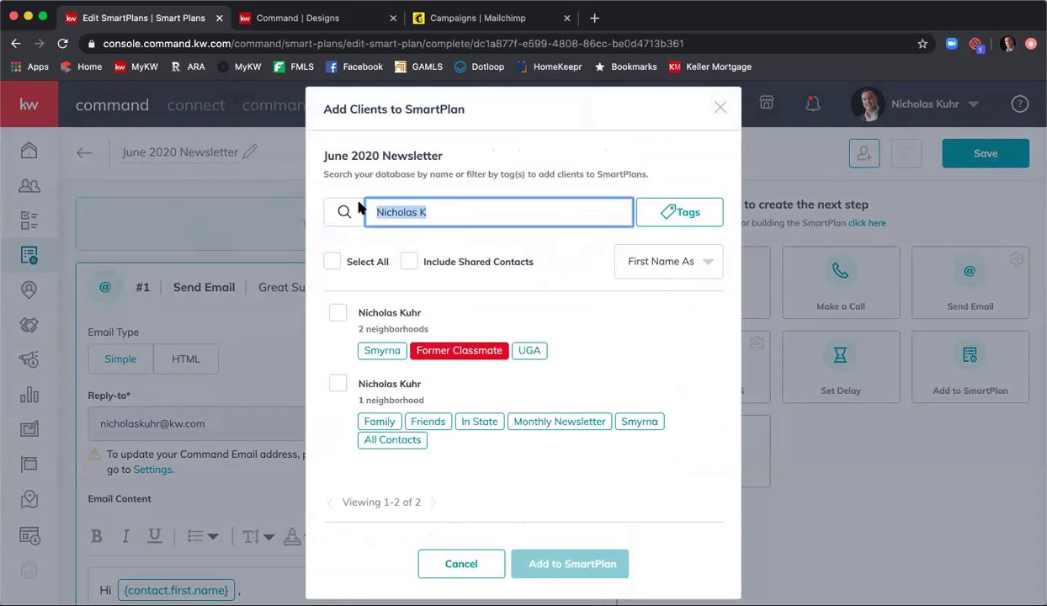
{"action": "key", "text": "BackSpace"}
Open the Tags dropdown and scroll through the available contact tags.
{"action": "left_click", "coordinate": [680, 211]}
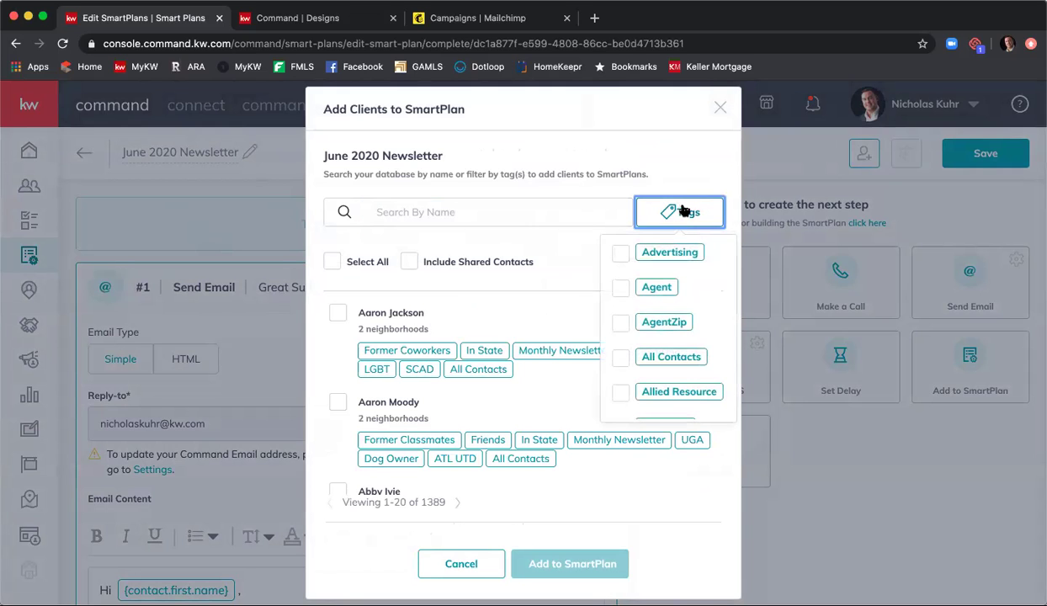
{"action": "scroll", "coordinate": [649, 321], "scroll_direction": "down", "scroll_amount": 3}
{"action": "scroll", "coordinate": [651, 320], "scroll_direction": "down", "scroll_amount": 2}
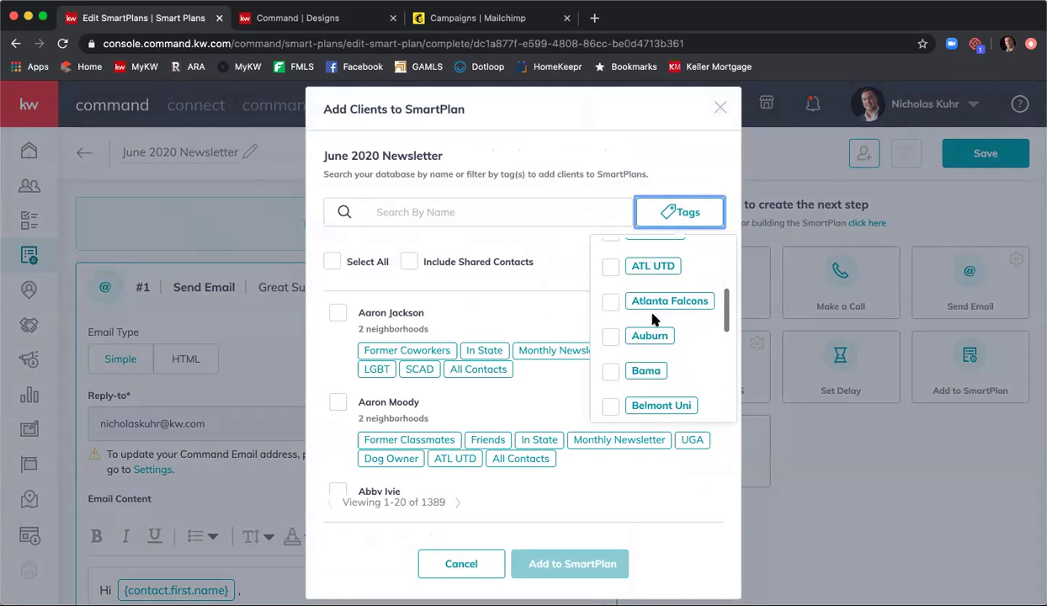
{"action": "scroll", "coordinate": [651, 320], "scroll_direction": "down", "scroll_amount": 5}
{"action": "scroll", "coordinate": [650, 320], "scroll_direction": "down", "scroll_amount": 6}
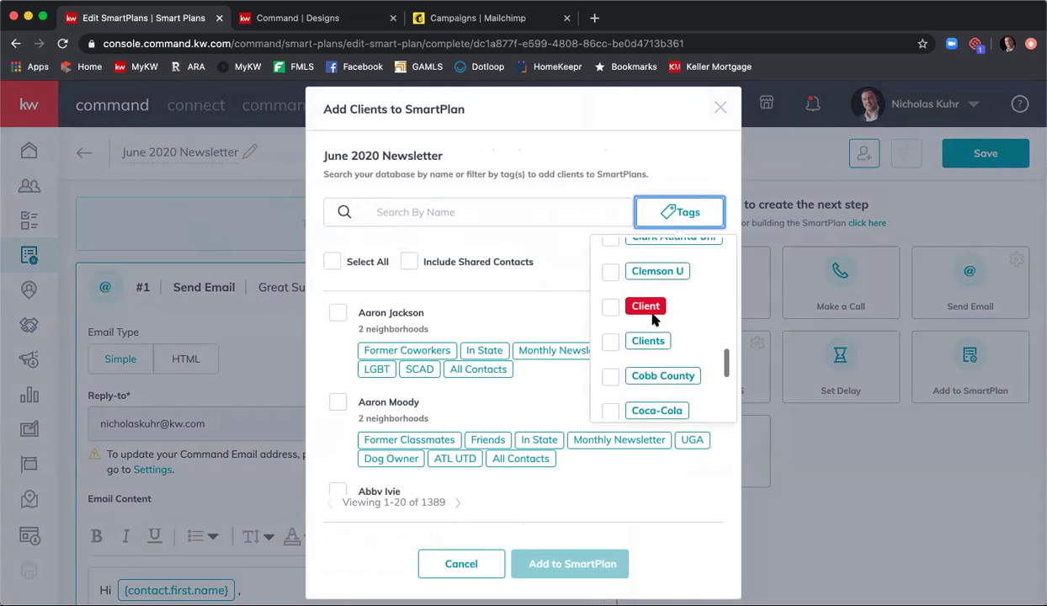
{"action": "scroll", "coordinate": [651, 320], "scroll_direction": "down", "scroll_amount": 8}
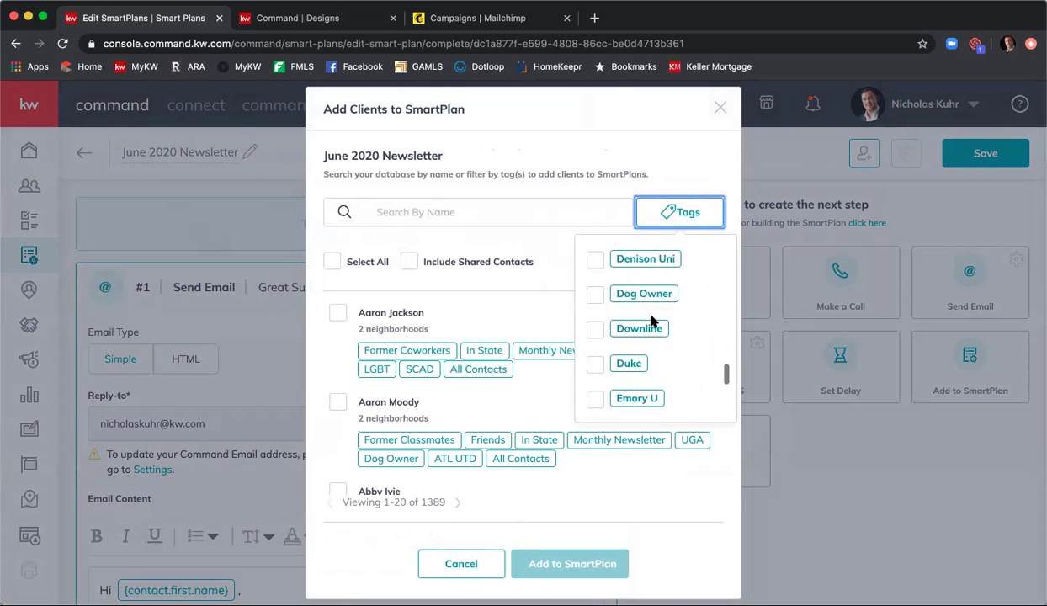
{"action": "scroll", "coordinate": [650, 319], "scroll_direction": "down", "scroll_amount": 8}
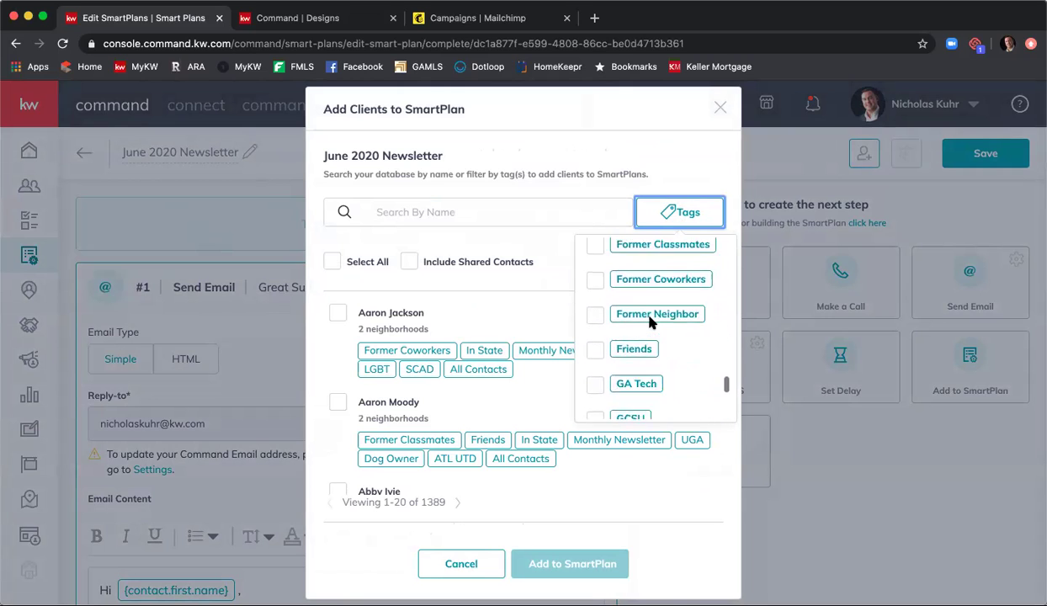
Filter contacts to the In State tag and select all five pages, hitting the 50-contact limit.
{"action": "left_click", "coordinate": [596, 354]}
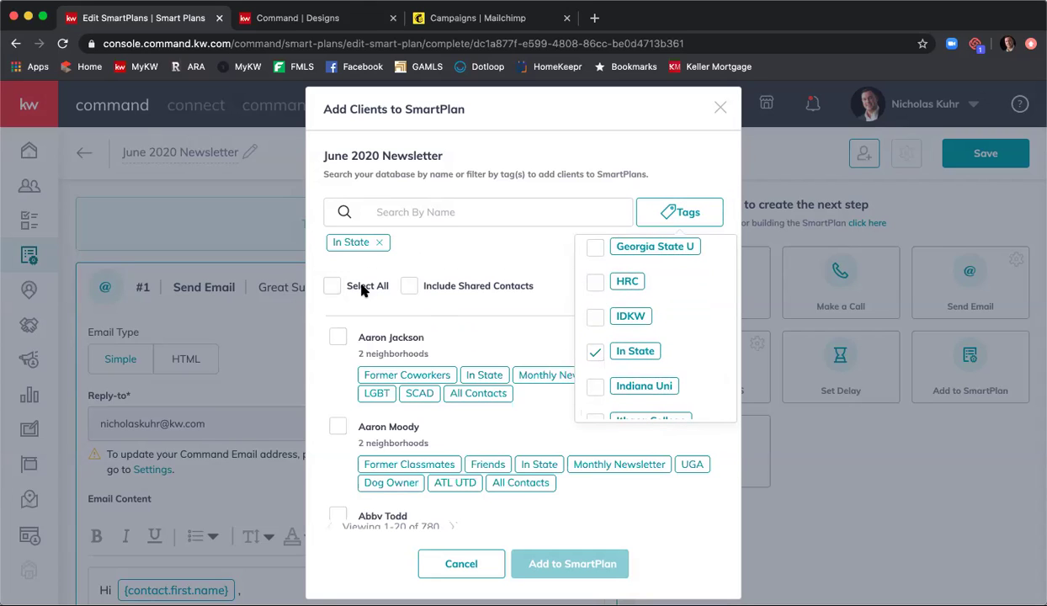
{"action": "left_click", "coordinate": [342, 285]}
{"action": "left_click", "coordinate": [335, 289]}
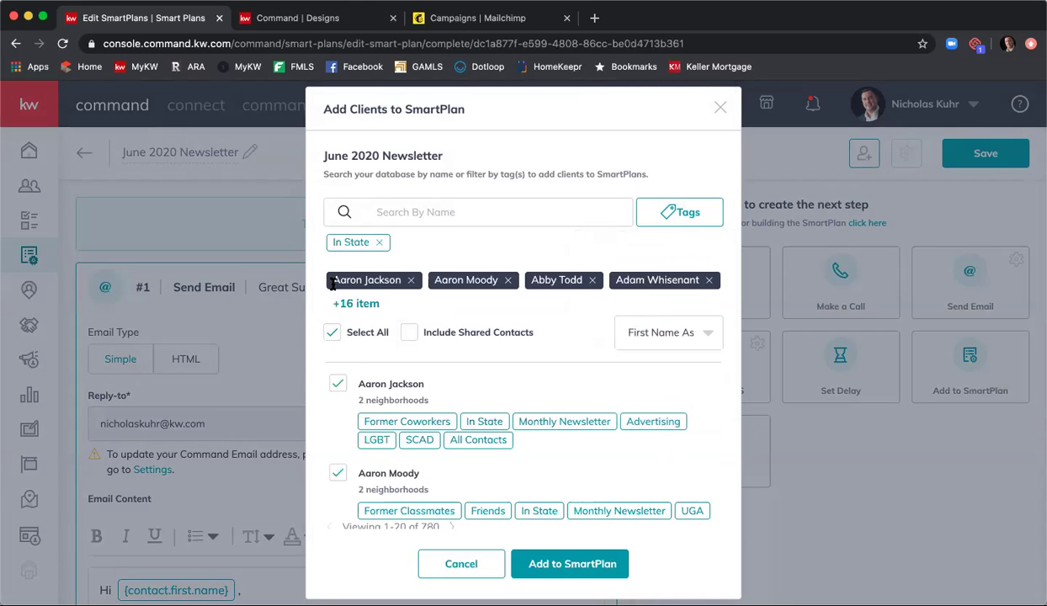
{"action": "scroll", "coordinate": [475, 330], "scroll_direction": "down", "scroll_amount": 2}
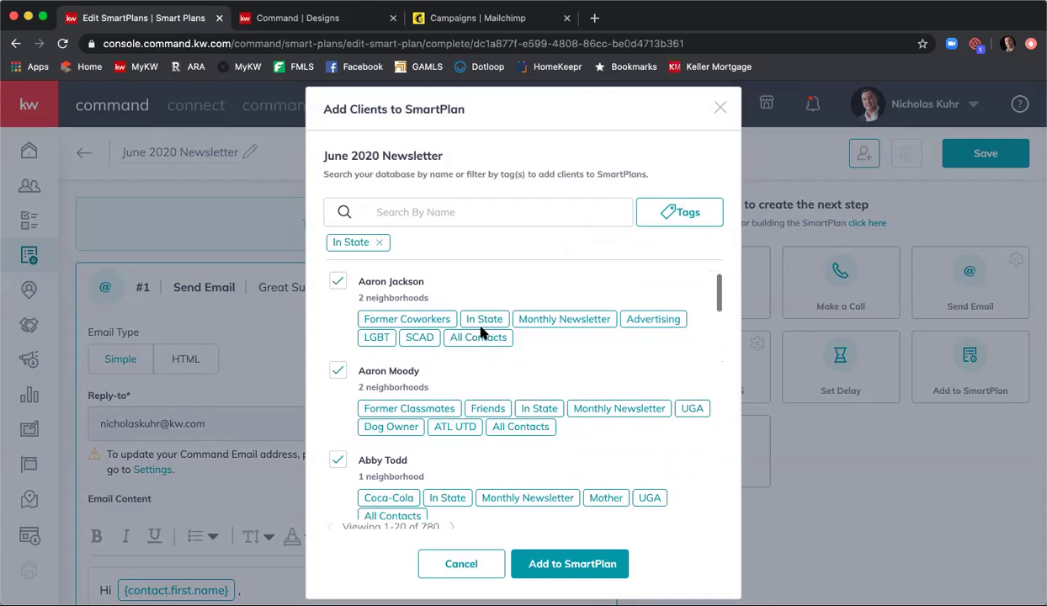
{"action": "left_click", "coordinate": [453, 526]}
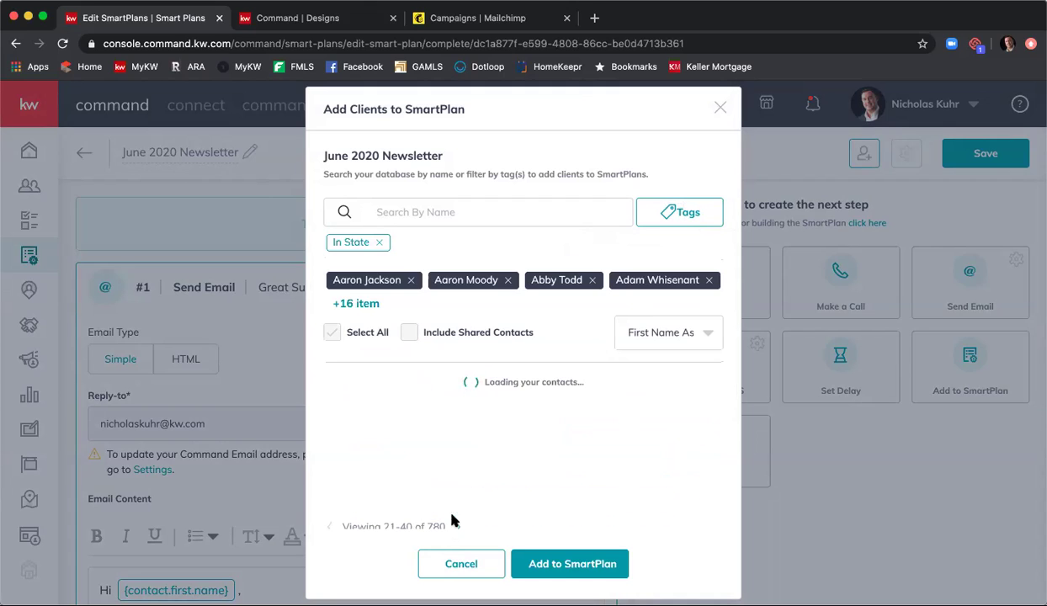
{"action": "left_click", "coordinate": [333, 332]}
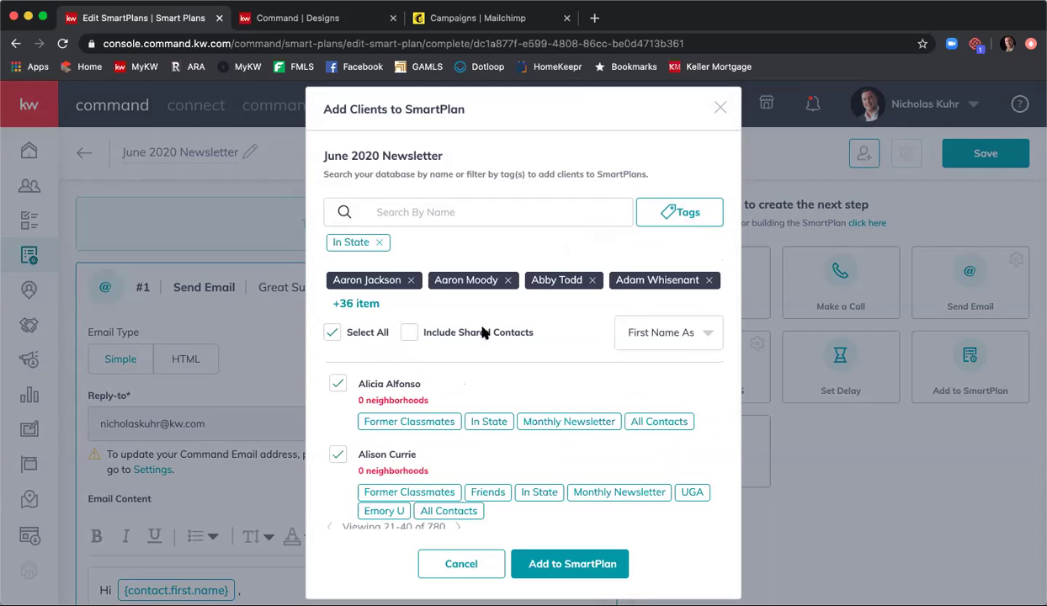
{"action": "scroll", "coordinate": [484, 330], "scroll_direction": "down", "scroll_amount": 4}
{"action": "left_click", "coordinate": [458, 527]}
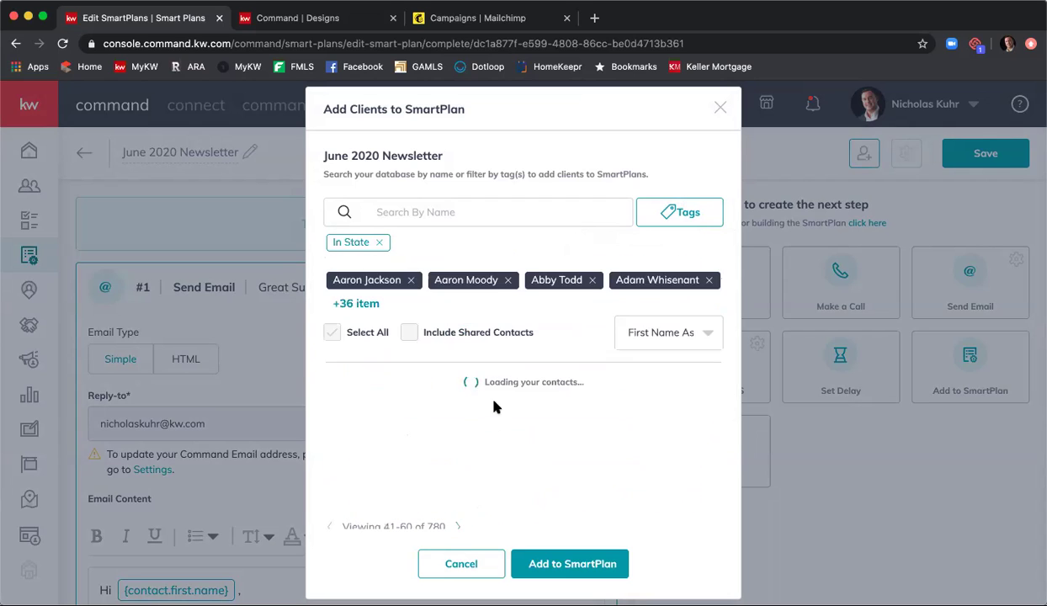
{"action": "scroll", "coordinate": [350, 303], "scroll_direction": "up", "scroll_amount": 2}
{"action": "left_click", "coordinate": [332, 330]}
{"action": "scroll", "coordinate": [454, 421], "scroll_direction": "down", "scroll_amount": 3}
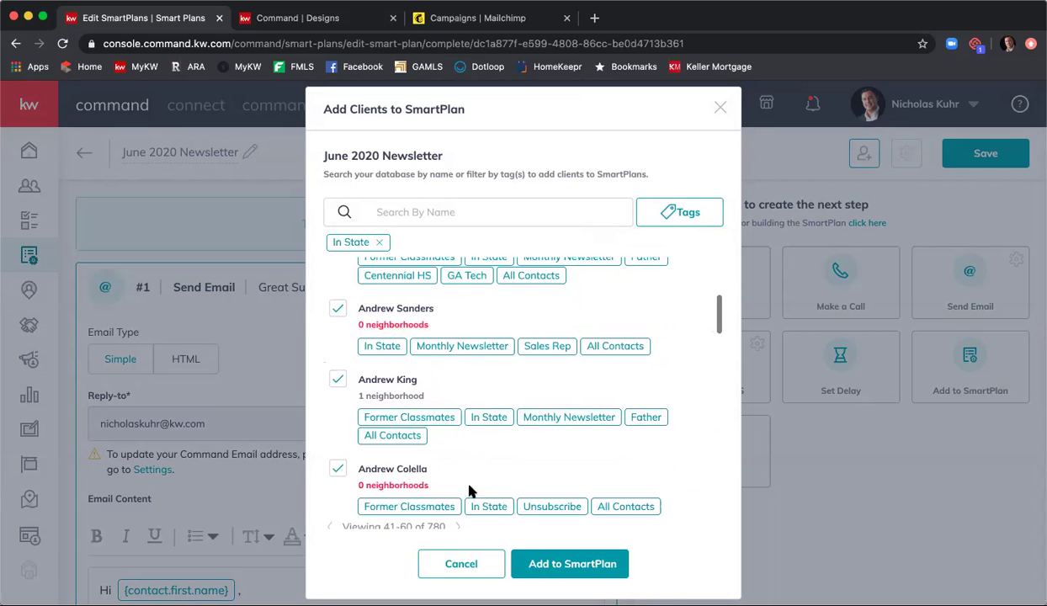
{"action": "left_click", "coordinate": [456, 528]}
{"action": "scroll", "coordinate": [664, 475], "scroll_direction": "down", "scroll_amount": 2}
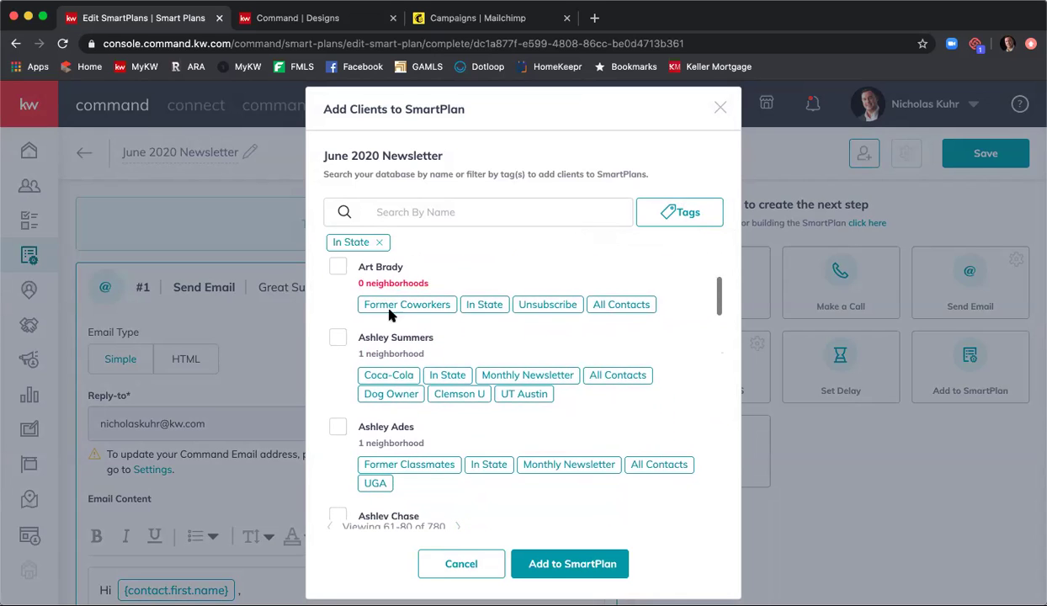
{"action": "scroll", "coordinate": [346, 276], "scroll_direction": "up", "scroll_amount": 3}
{"action": "left_click", "coordinate": [333, 332]}
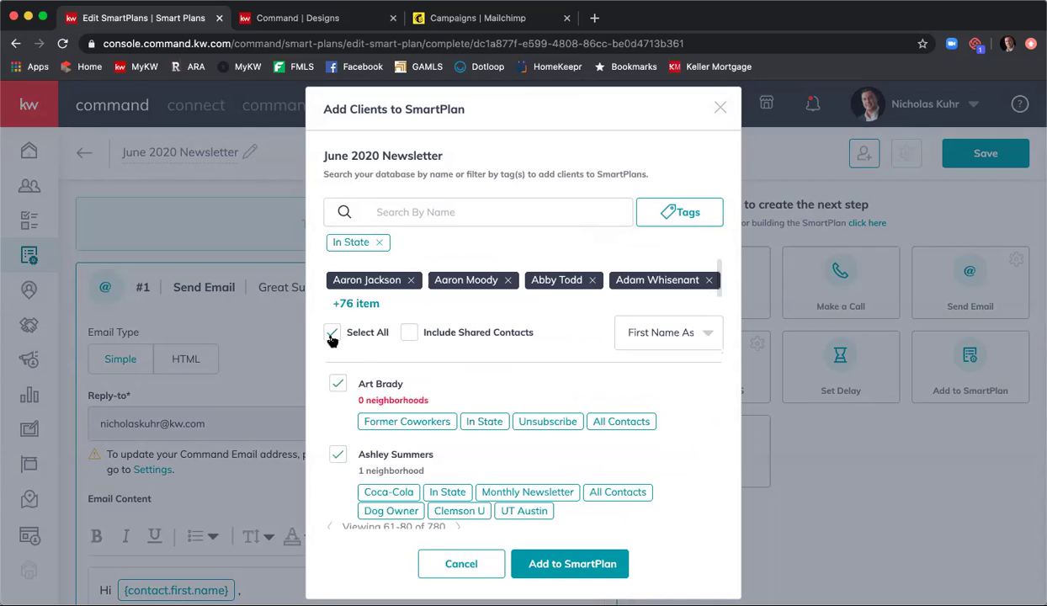
{"action": "left_click", "coordinate": [457, 526]}
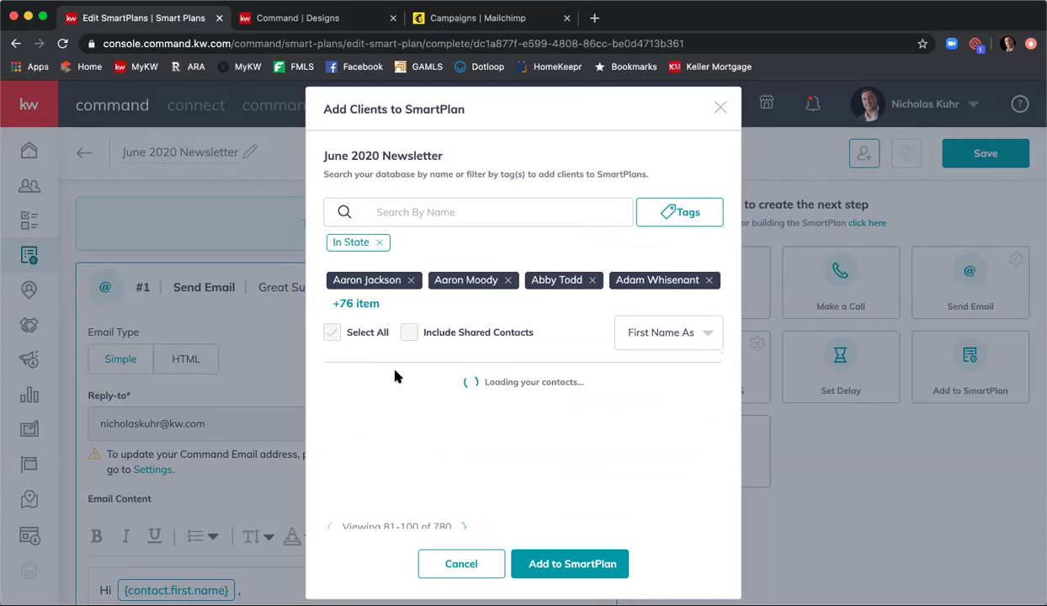
{"action": "left_click", "coordinate": [333, 333]}
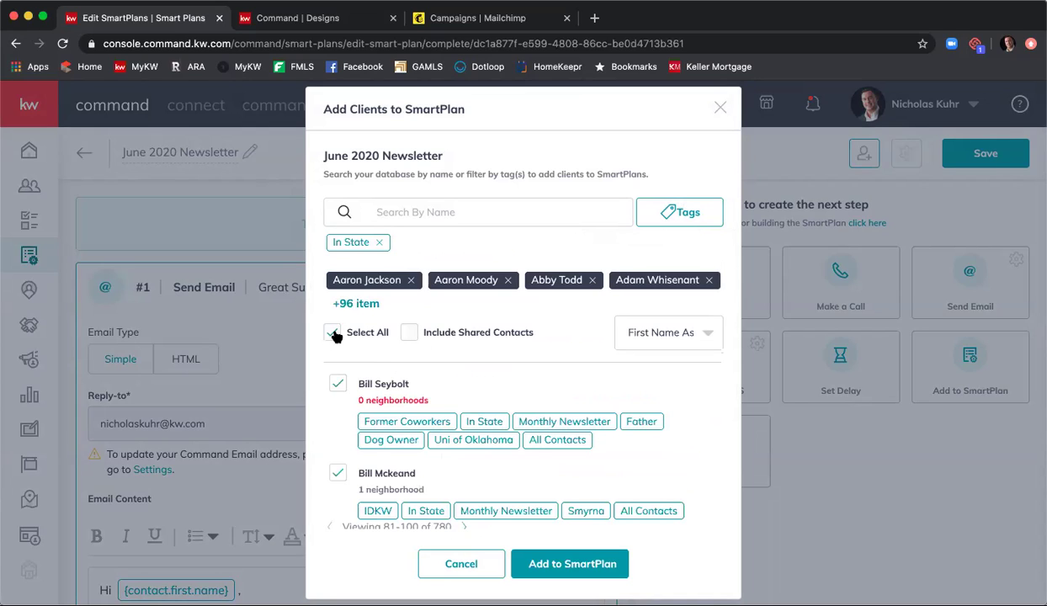
{"action": "left_click", "coordinate": [573, 564]}
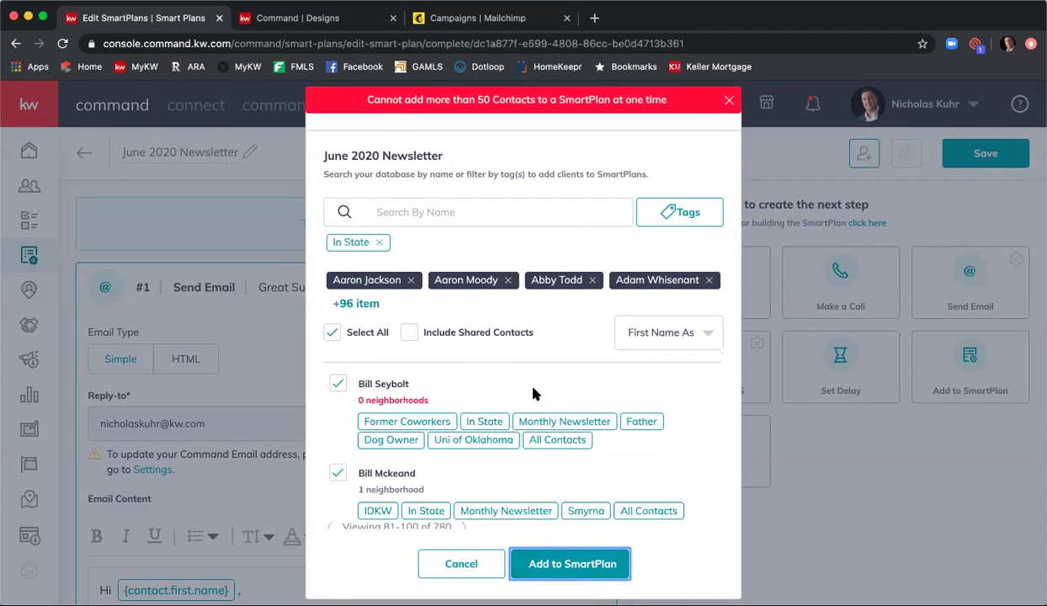
Unselect pages five, four and three, then add the remaining 40 contacts to the SmartPlan.
{"action": "left_click", "coordinate": [333, 333]}
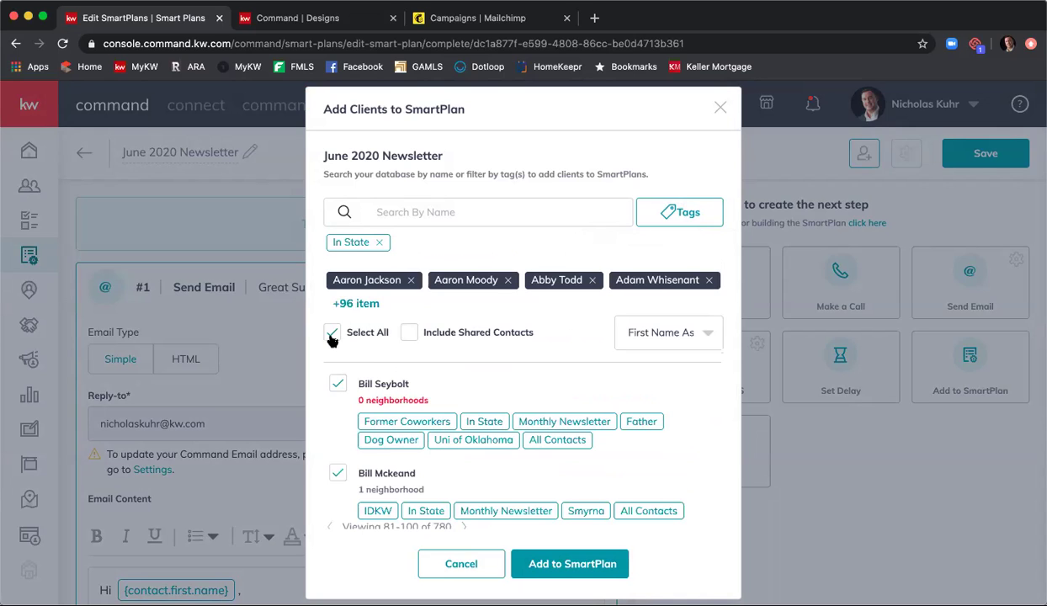
{"action": "scroll", "coordinate": [402, 471], "scroll_direction": "down", "scroll_amount": 2}
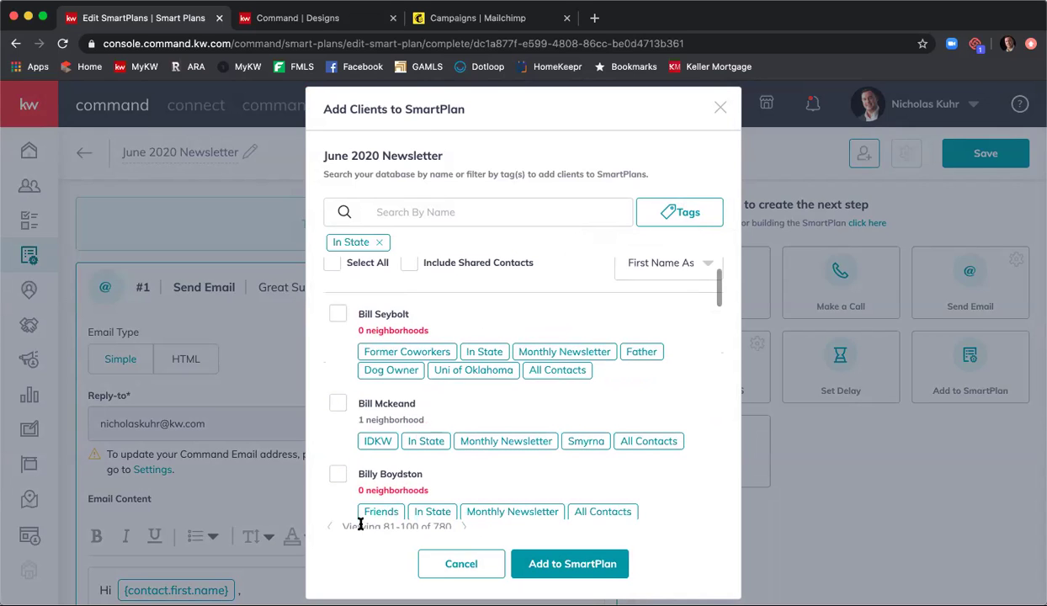
{"action": "left_click", "coordinate": [331, 527]}
{"action": "left_click", "coordinate": [332, 333]}
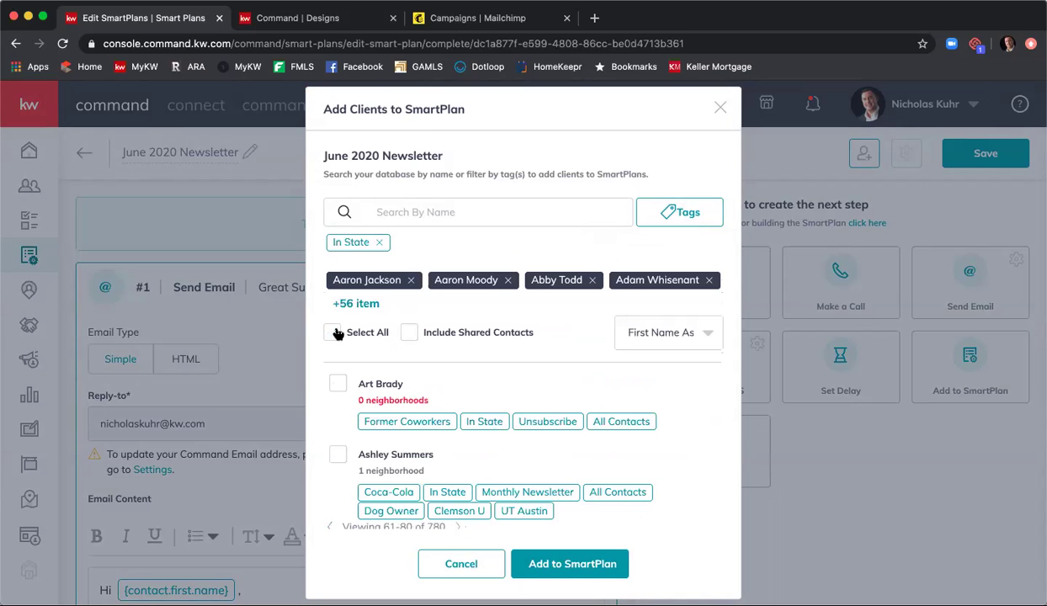
{"action": "scroll", "coordinate": [367, 469], "scroll_direction": "down", "scroll_amount": 2}
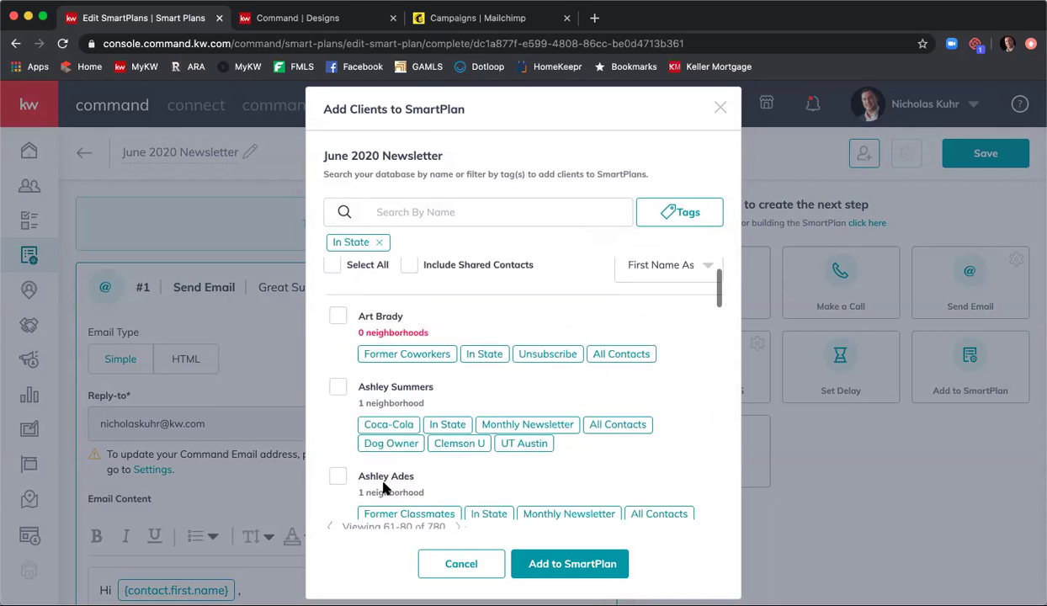
{"action": "left_click", "coordinate": [330, 526]}
{"action": "left_click", "coordinate": [333, 334]}
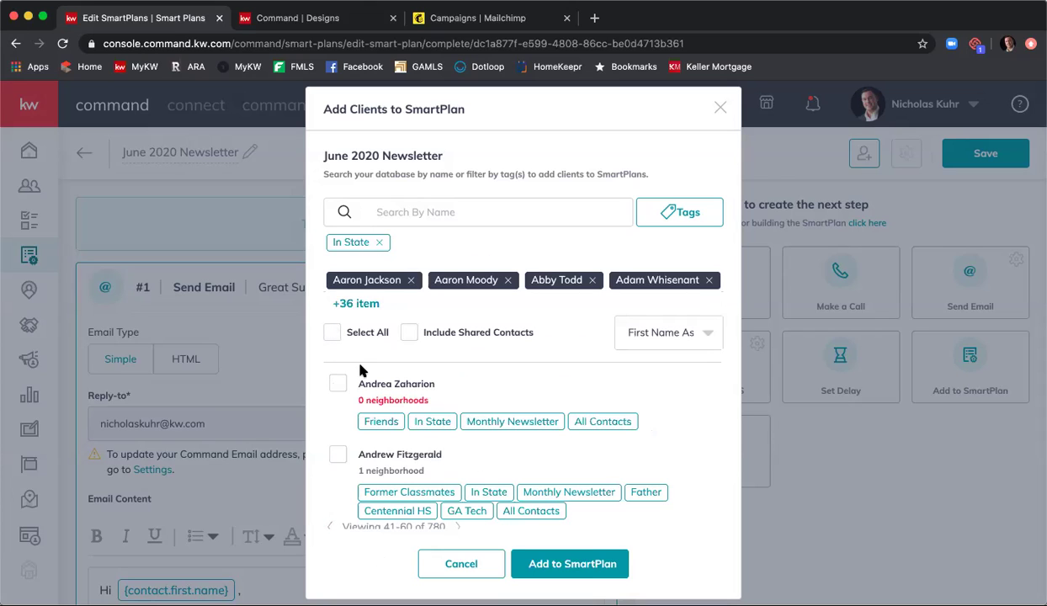
{"action": "left_click", "coordinate": [563, 567]}
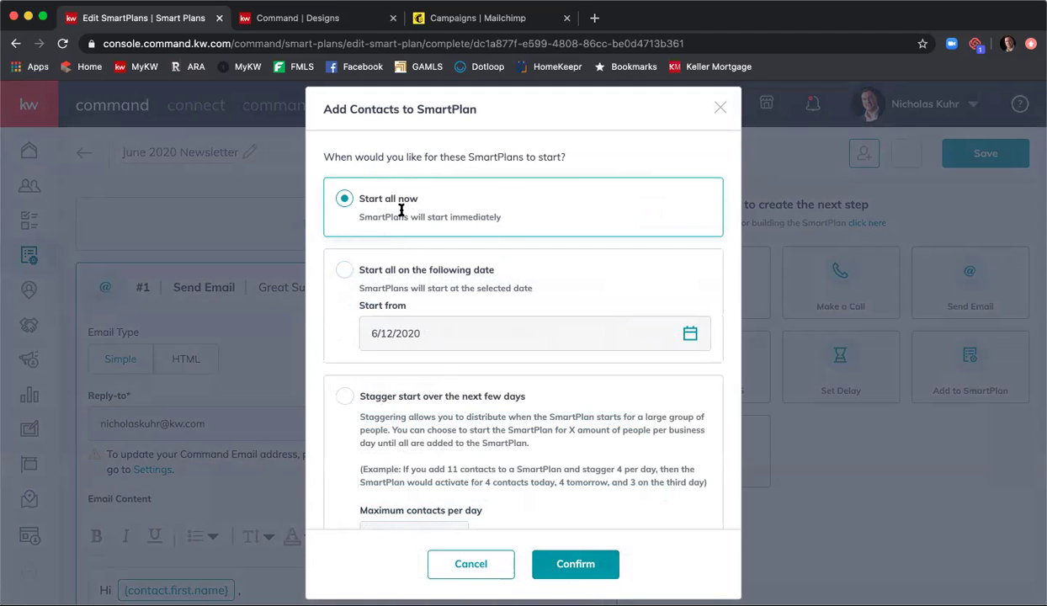
Choose to start all plans on the date June 15, 2020.
{"action": "left_click", "coordinate": [345, 271]}
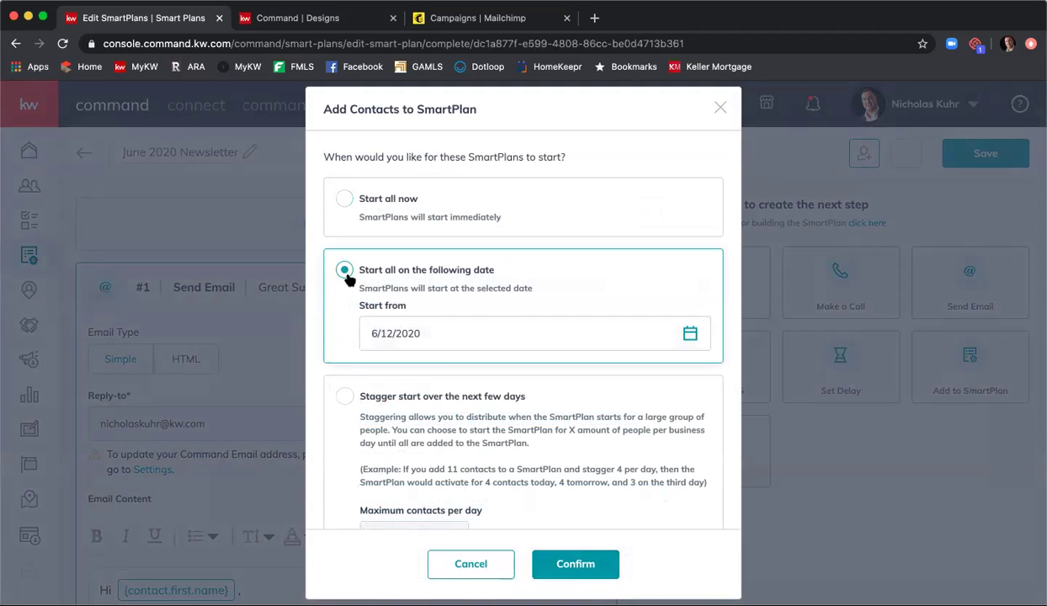
{"action": "left_click", "coordinate": [443, 325]}
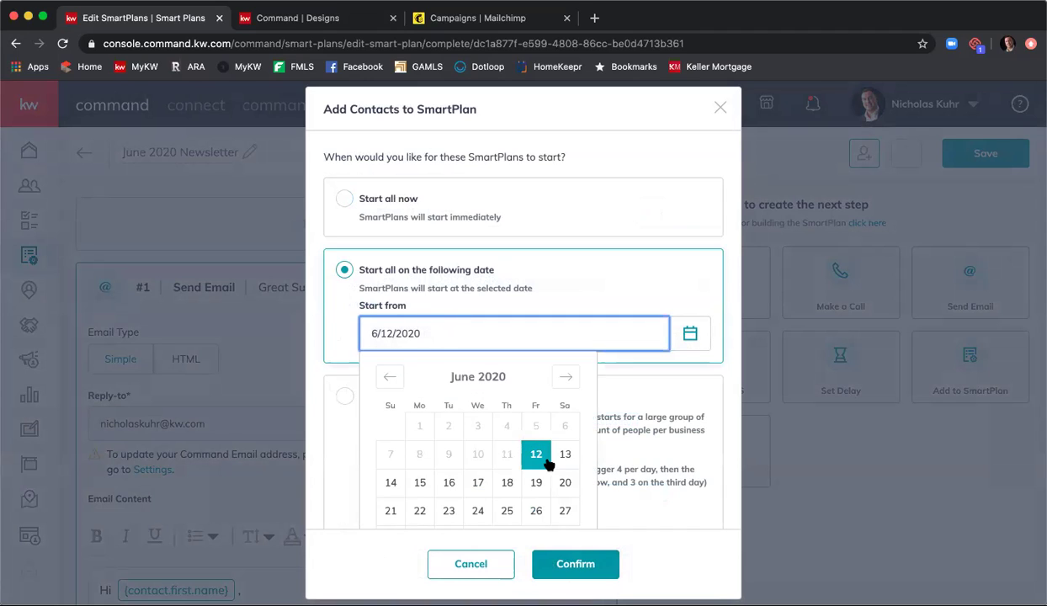
{"action": "left_click", "coordinate": [420, 483]}
{"action": "left_click", "coordinate": [601, 245]}
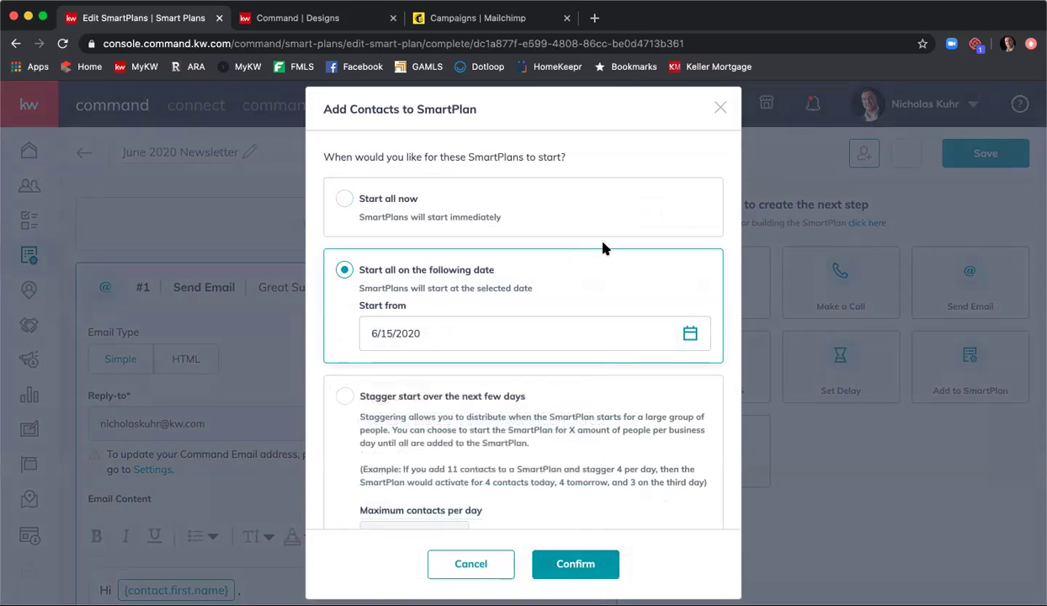
{"action": "scroll", "coordinate": [562, 315], "scroll_direction": "down", "scroll_amount": 2}
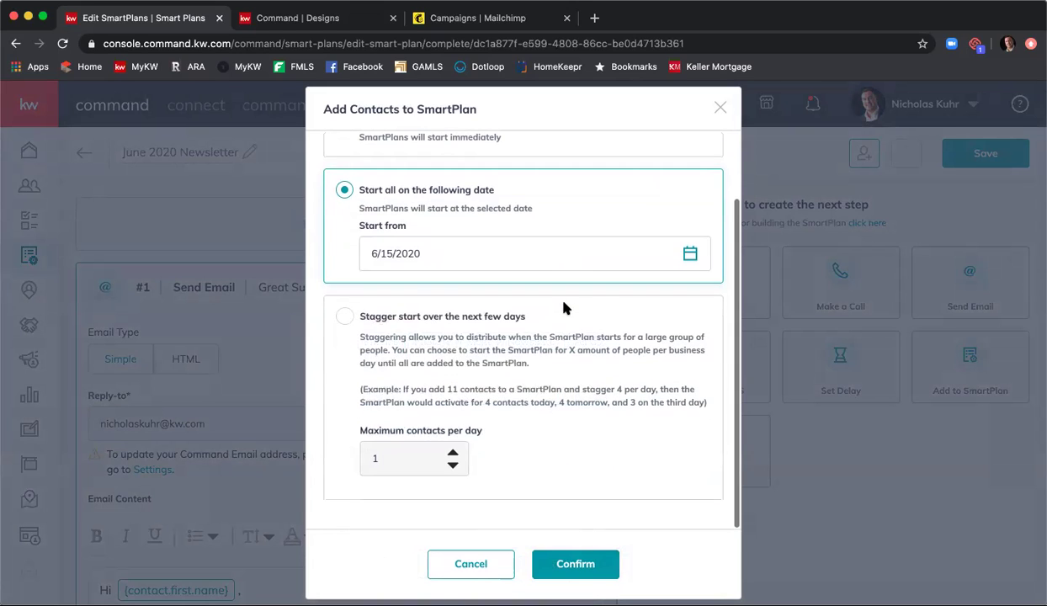
Switch to a staggered start with a maximum of 12 contacts per day, then cancel.
{"action": "left_click", "coordinate": [346, 317]}
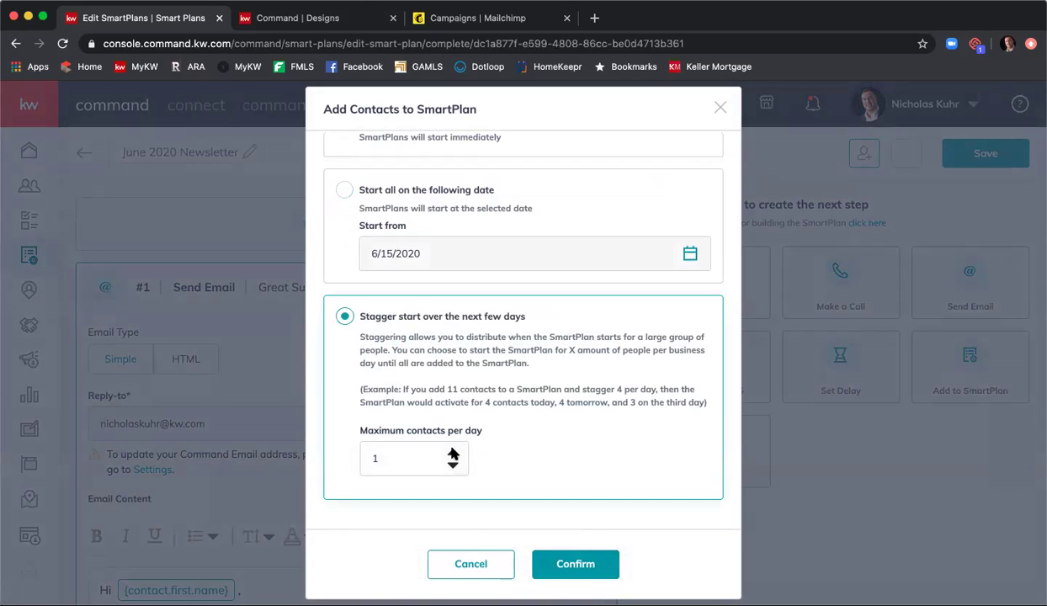
{"action": "left_click", "coordinate": [453, 454]}
{"action": "triple_click", "coordinate": [453, 455]}
{"action": "triple_click", "coordinate": [453, 455]}
{"action": "double_click", "coordinate": [453, 456]}
{"action": "left_click", "coordinate": [453, 454]}
{"action": "scroll", "coordinate": [555, 446], "scroll_direction": "down", "scroll_amount": 1}
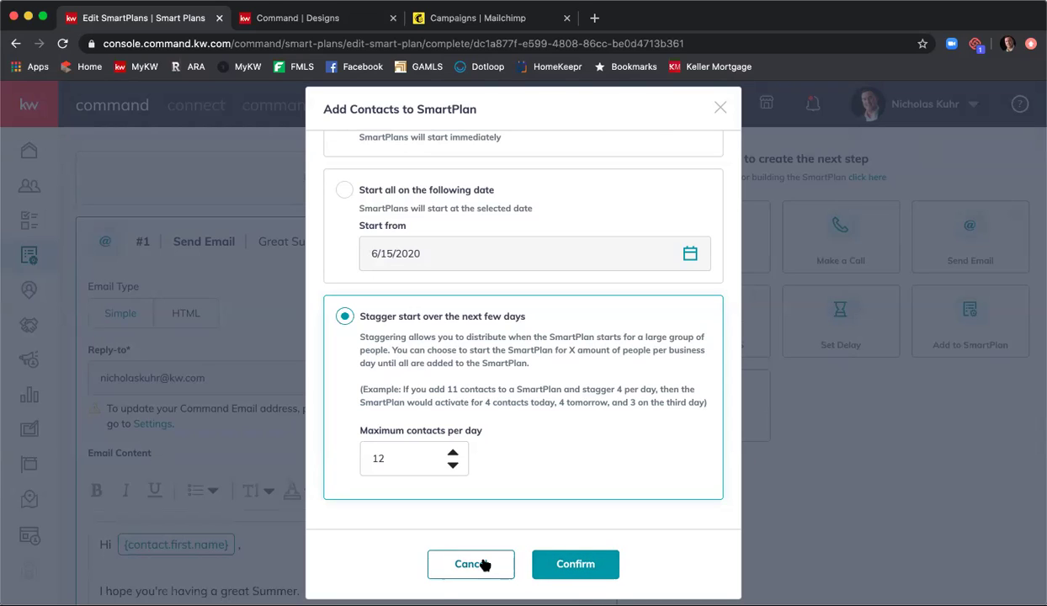
{"action": "left_click", "coordinate": [484, 564]}
Save the June 2020 Newsletter plan and reload My SmartPlans to show it listed.
{"action": "left_click", "coordinate": [484, 564]}
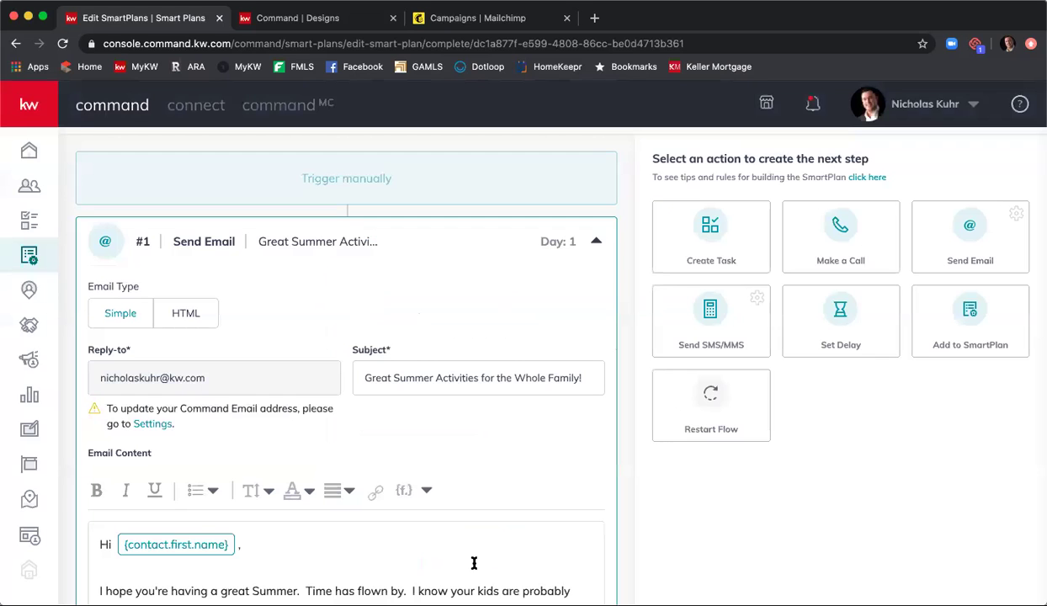
{"action": "left_click", "coordinate": [976, 158]}
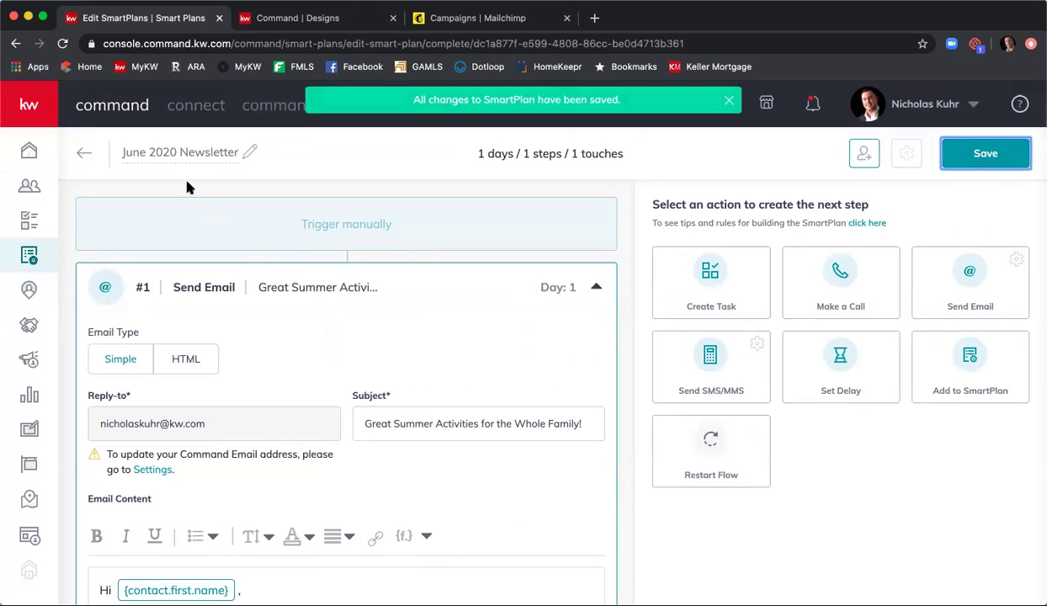
{"action": "left_click", "coordinate": [82, 155]}
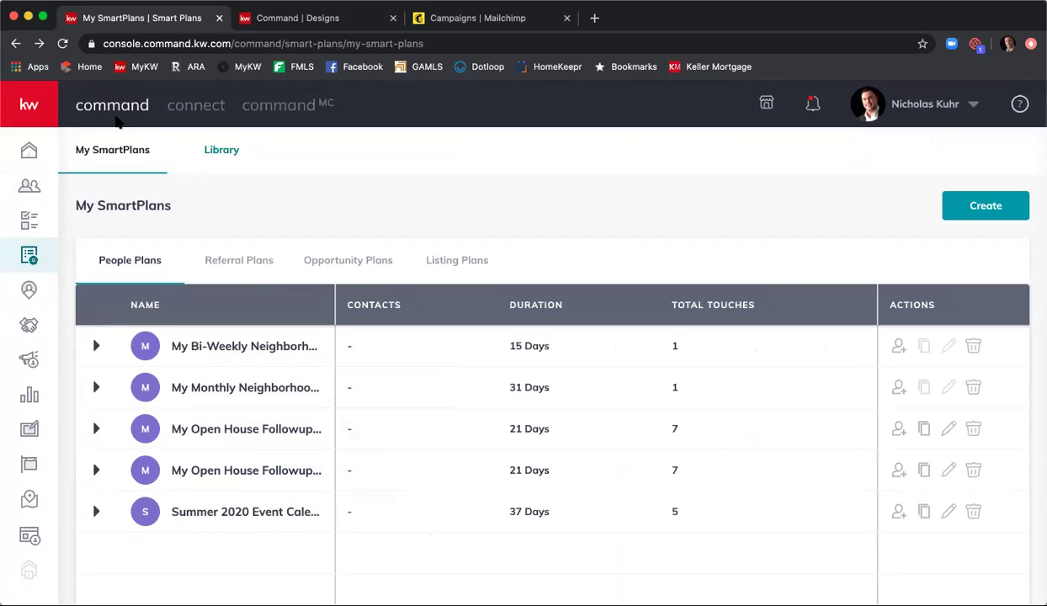
{"action": "left_click", "coordinate": [63, 43]}
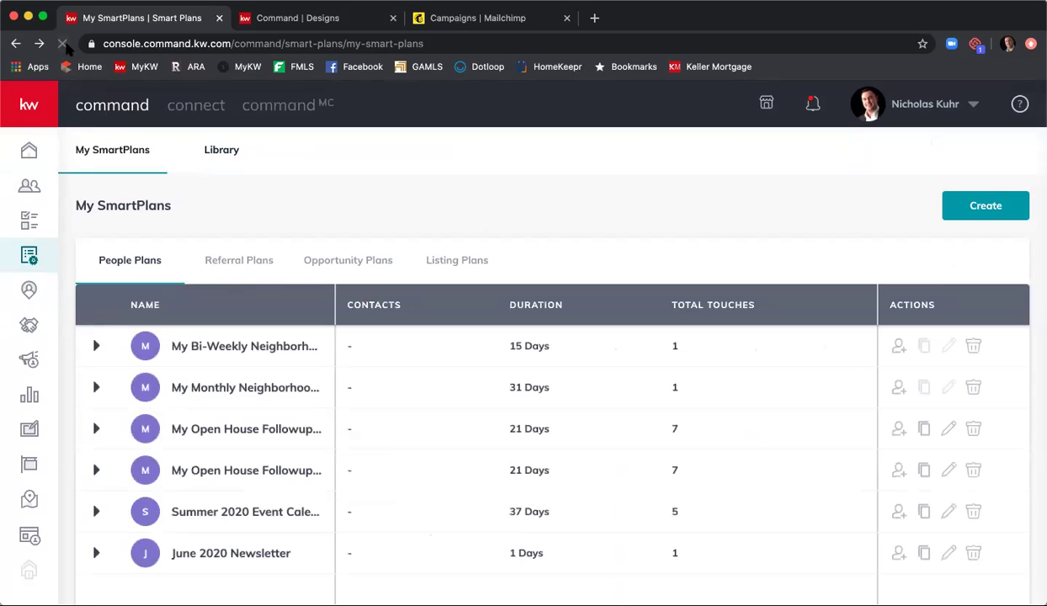
{"action": "scroll", "coordinate": [297, 456], "scroll_direction": "down", "scroll_amount": 1}
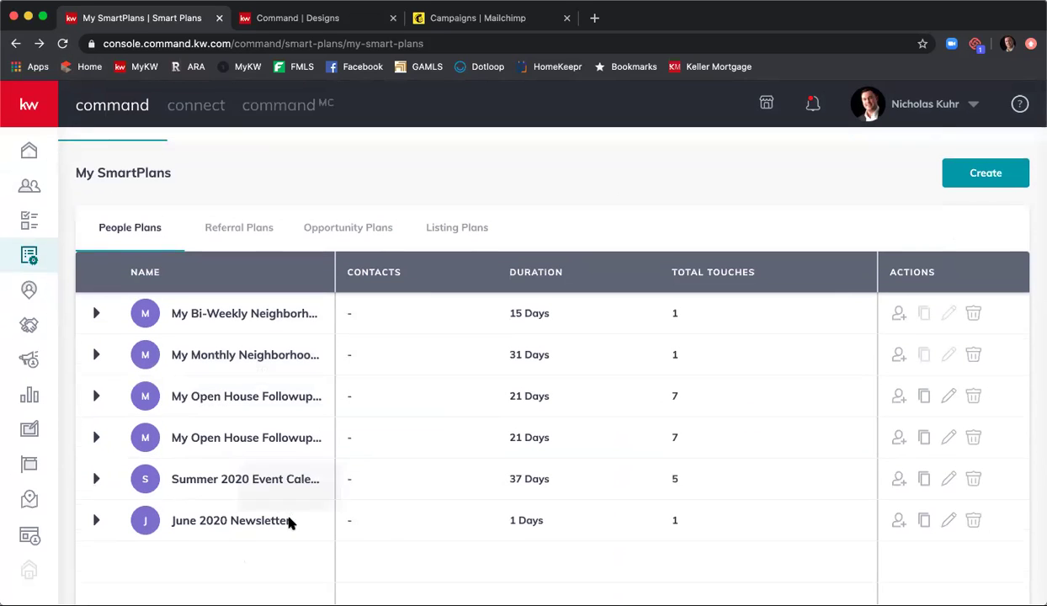